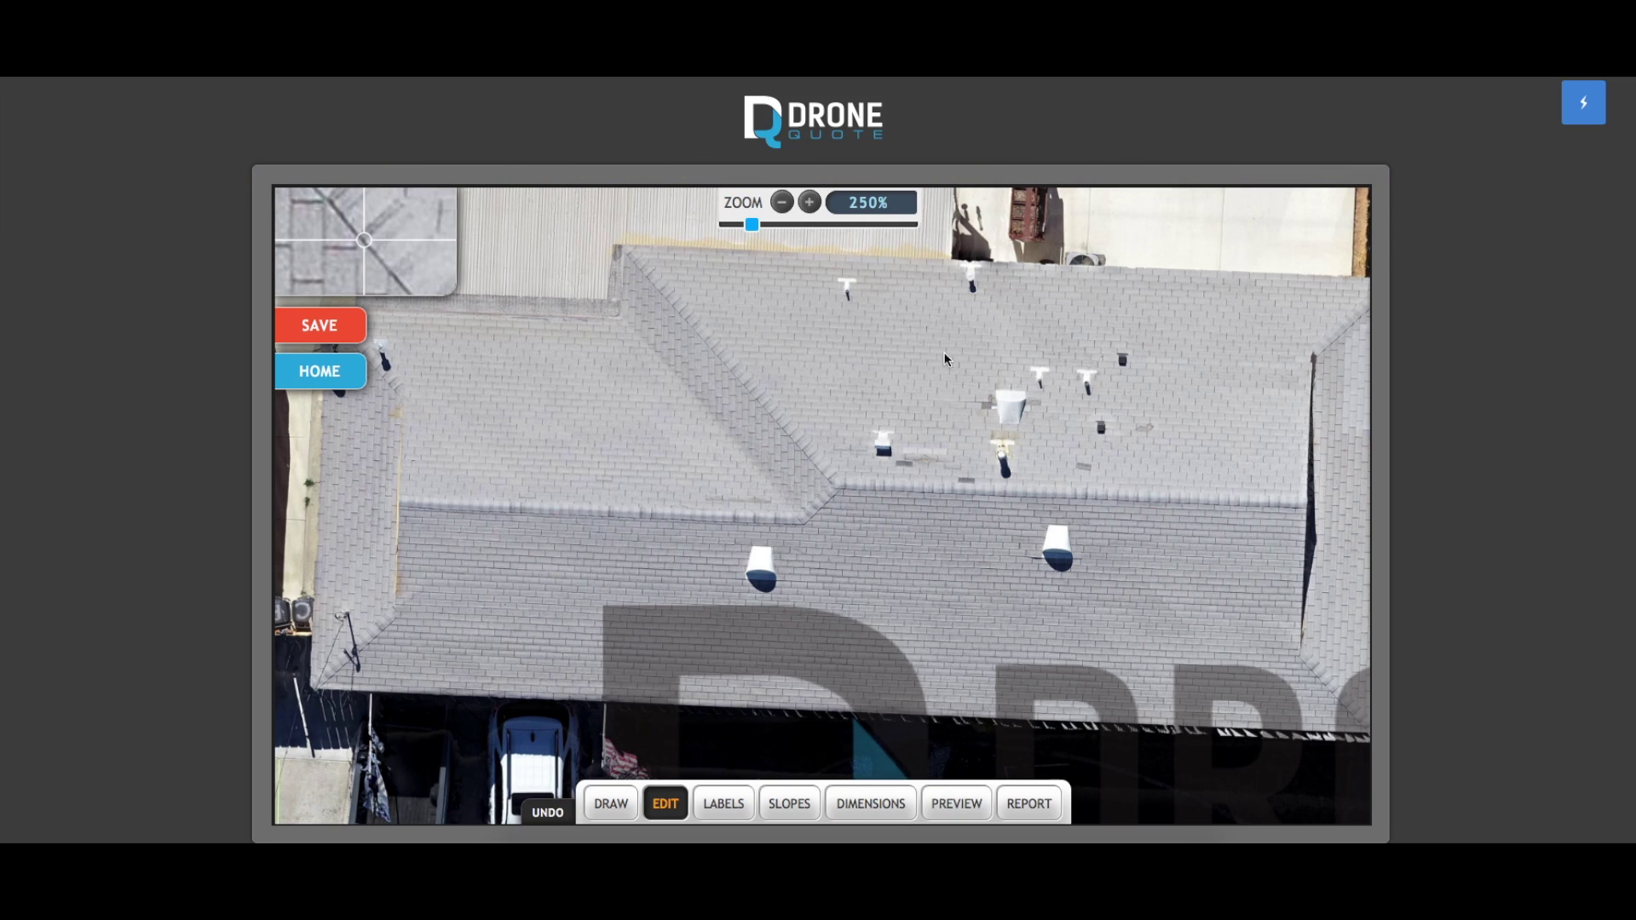
drag(909, 456, 740, 442)
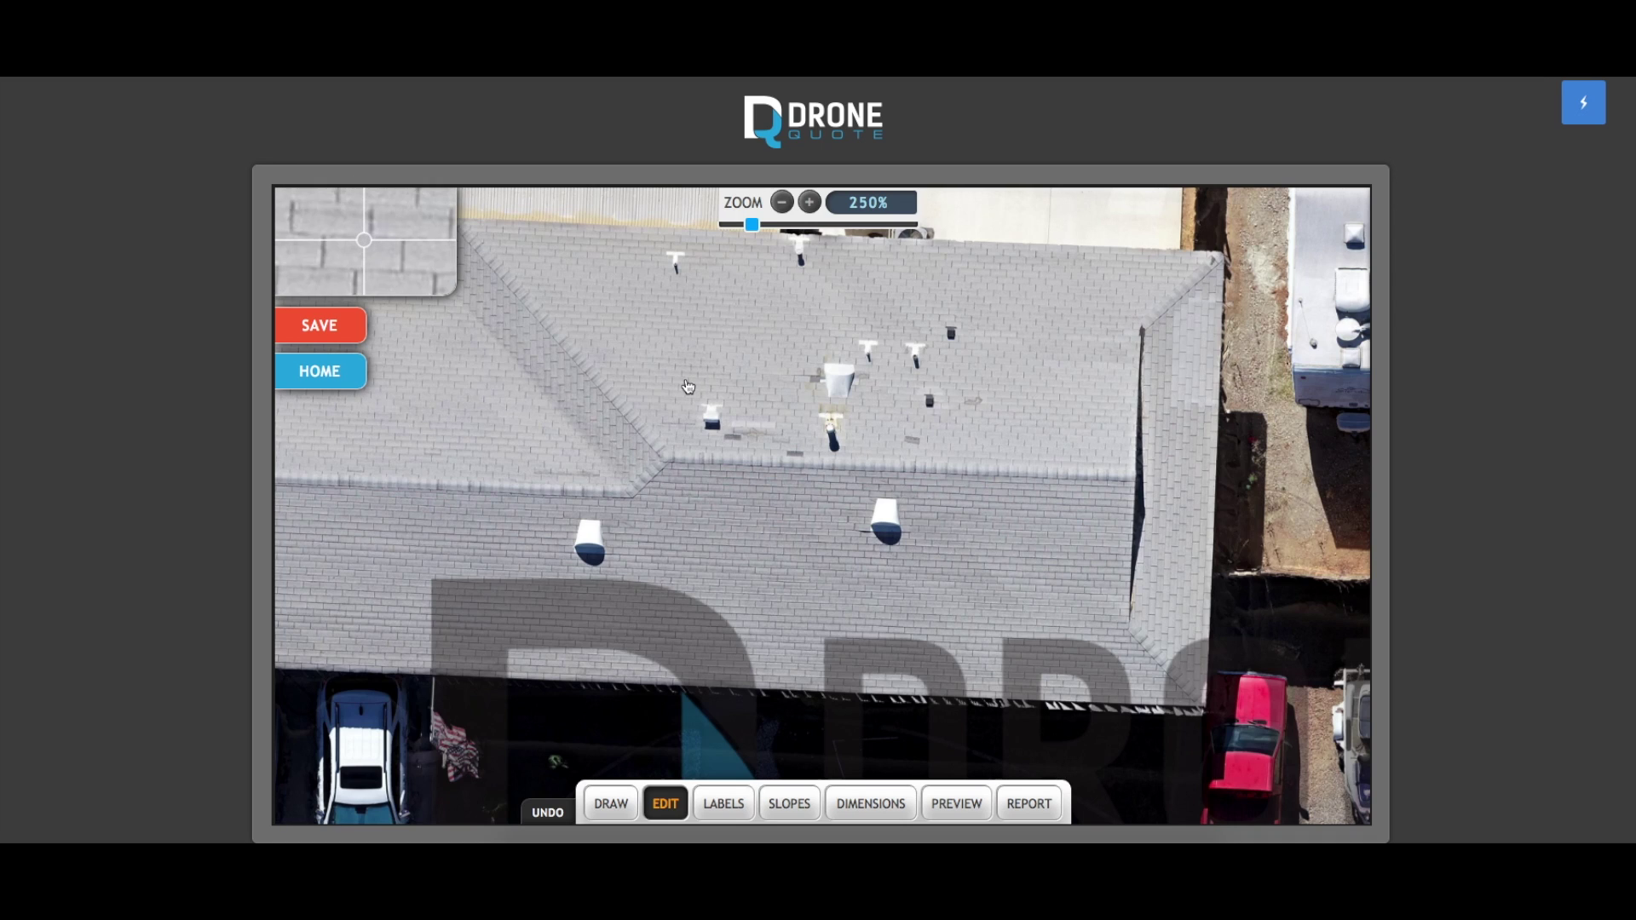
drag(499, 434, 596, 401)
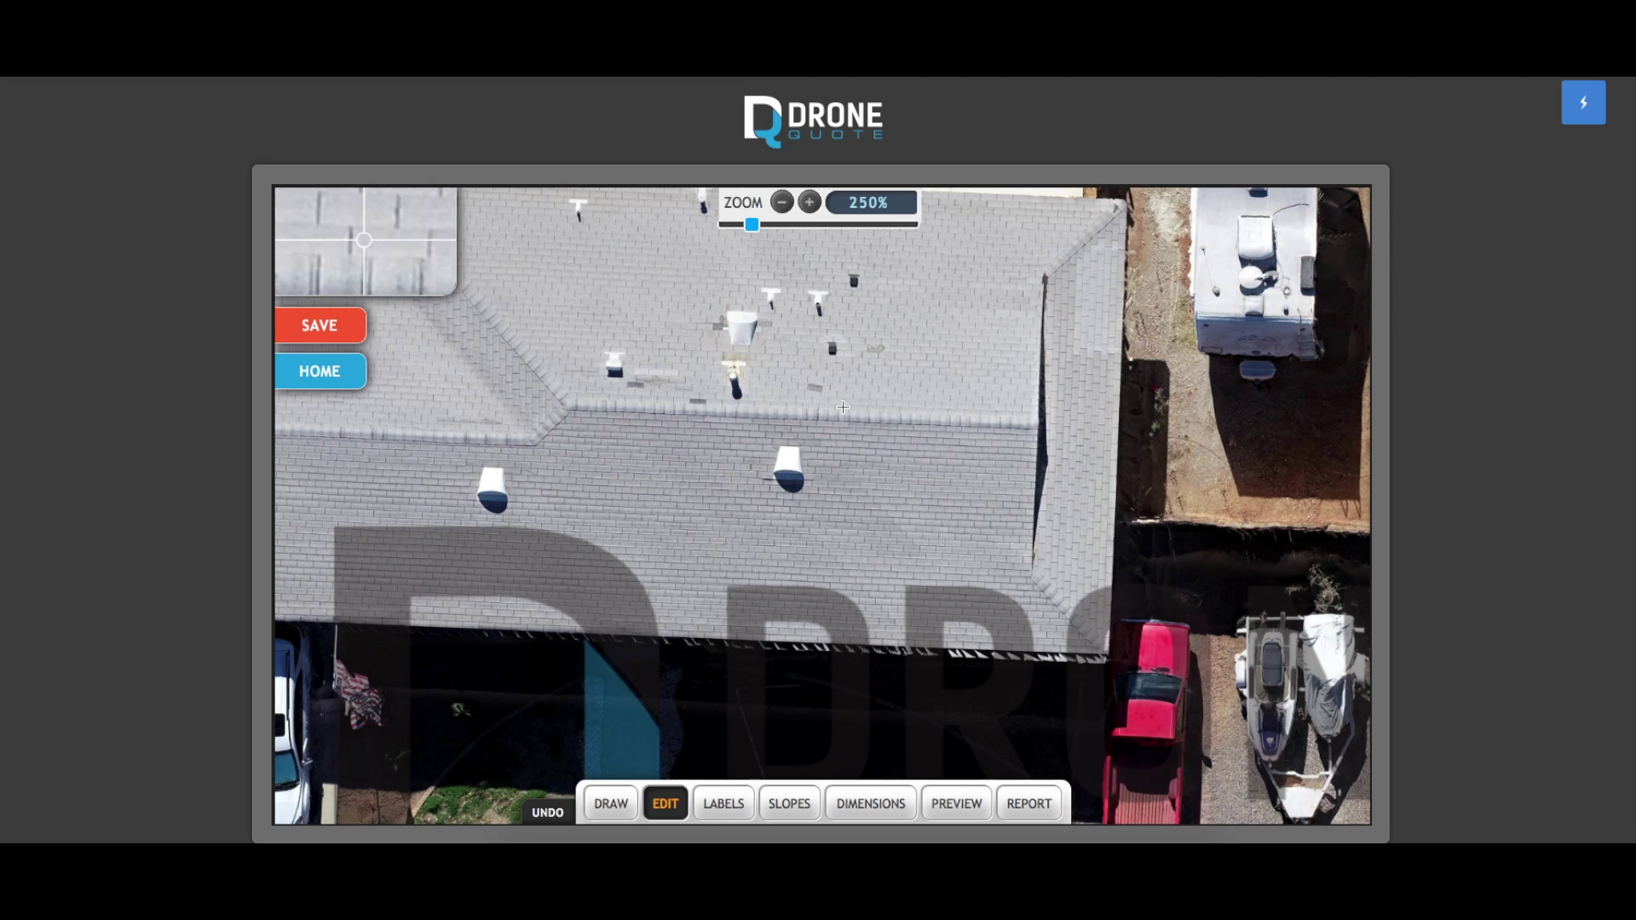
click(611, 803)
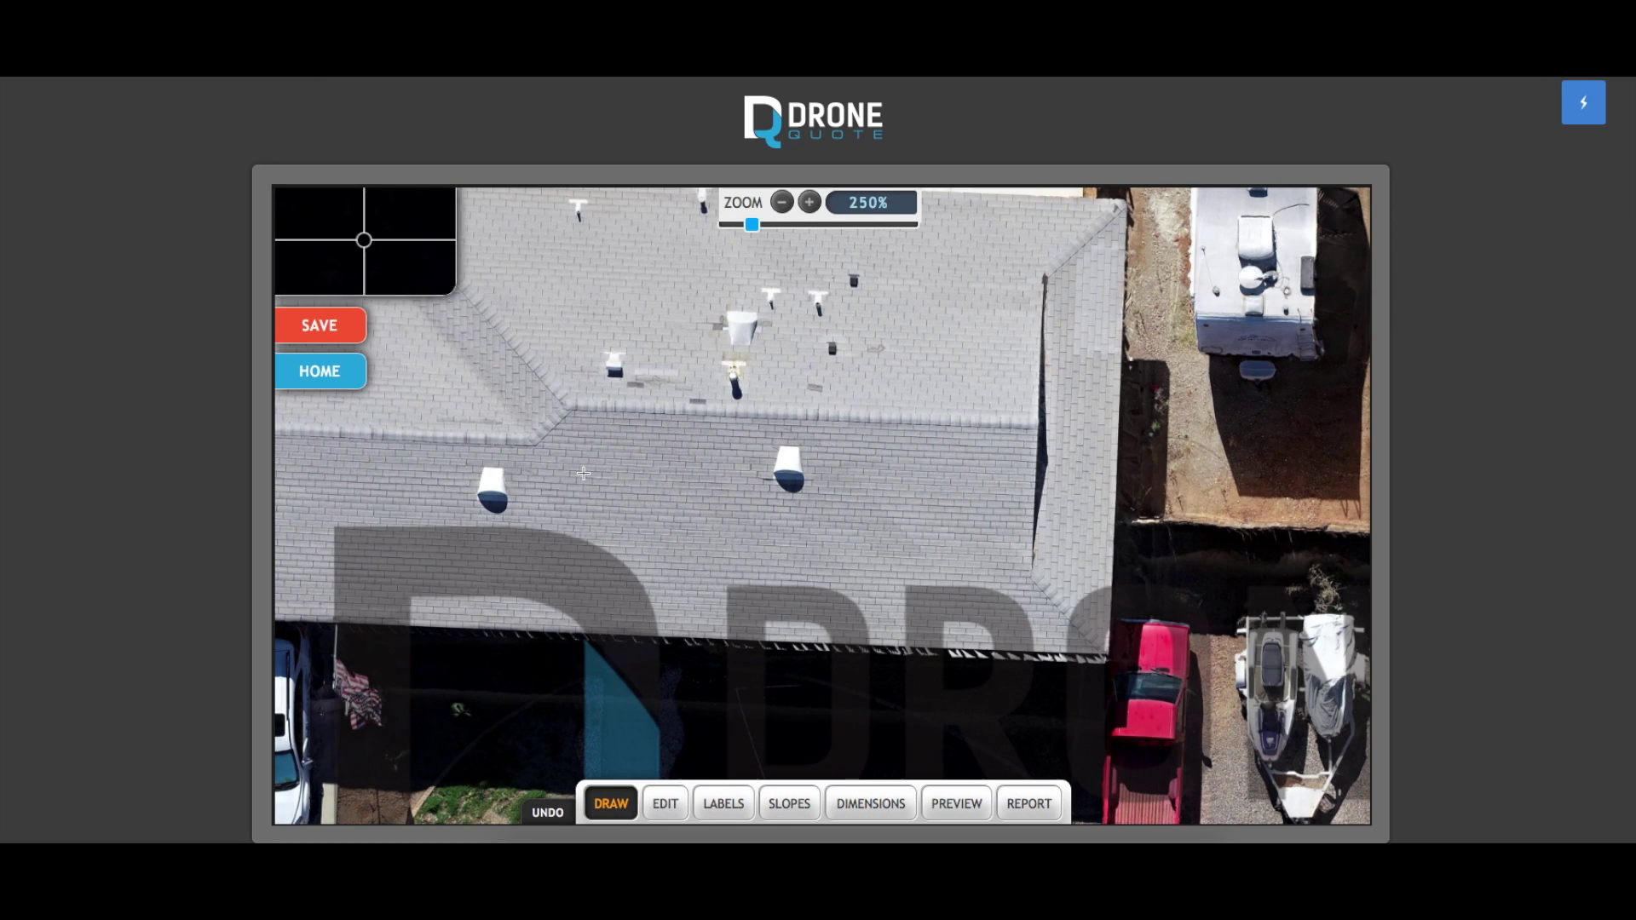
click(567, 403)
click(1042, 424)
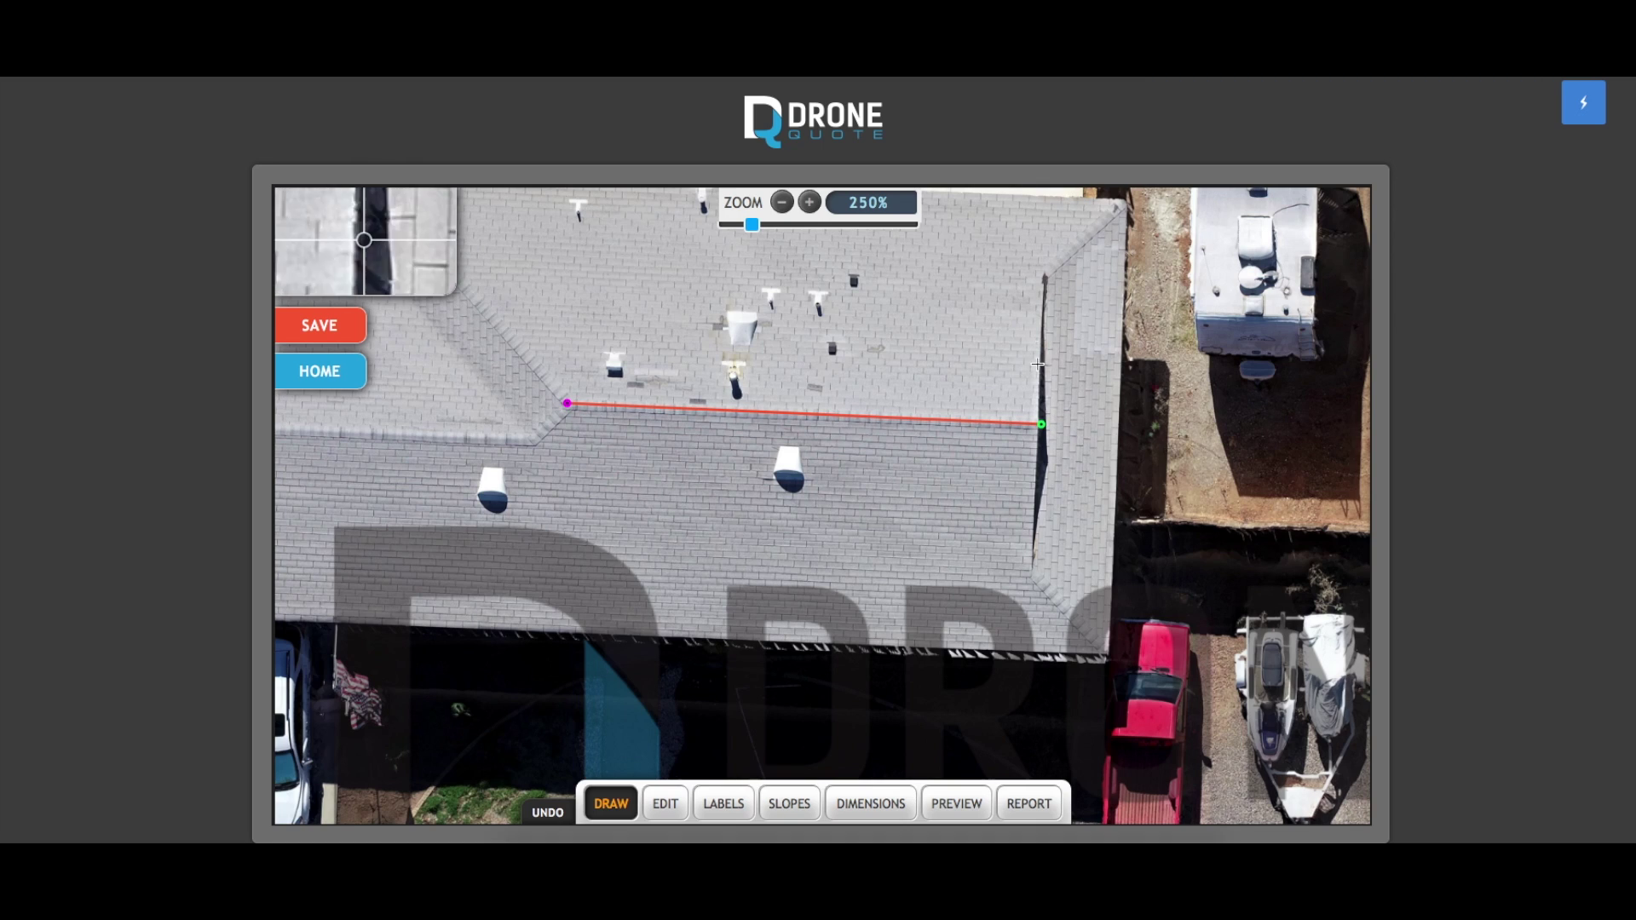
click(1037, 285)
click(1123, 203)
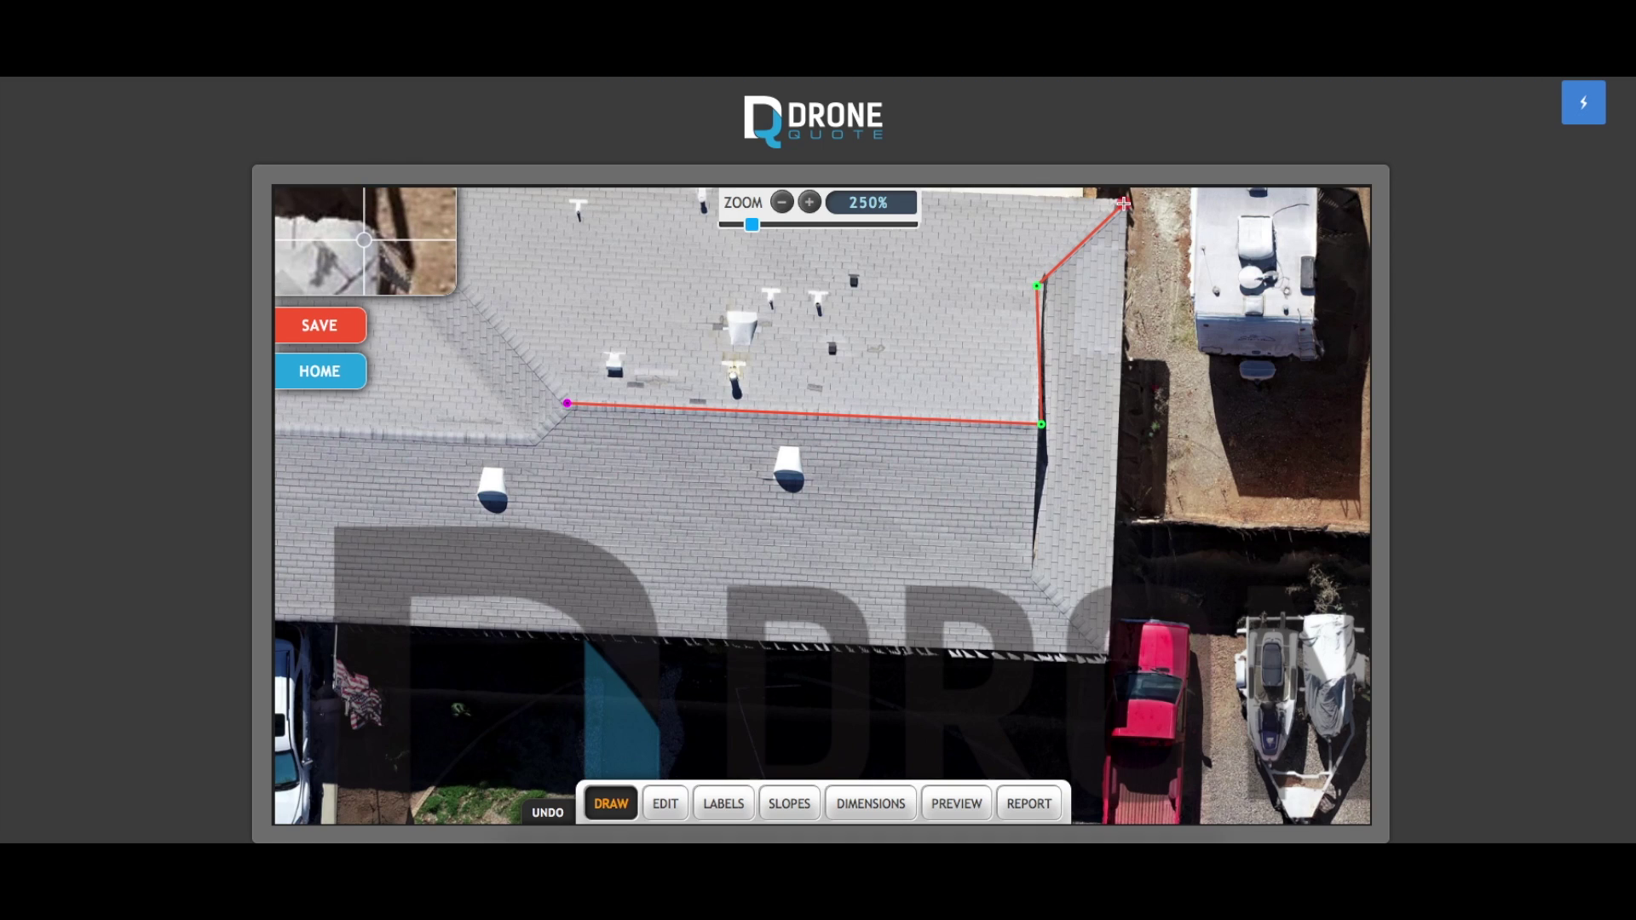
drag(458, 440, 802, 498)
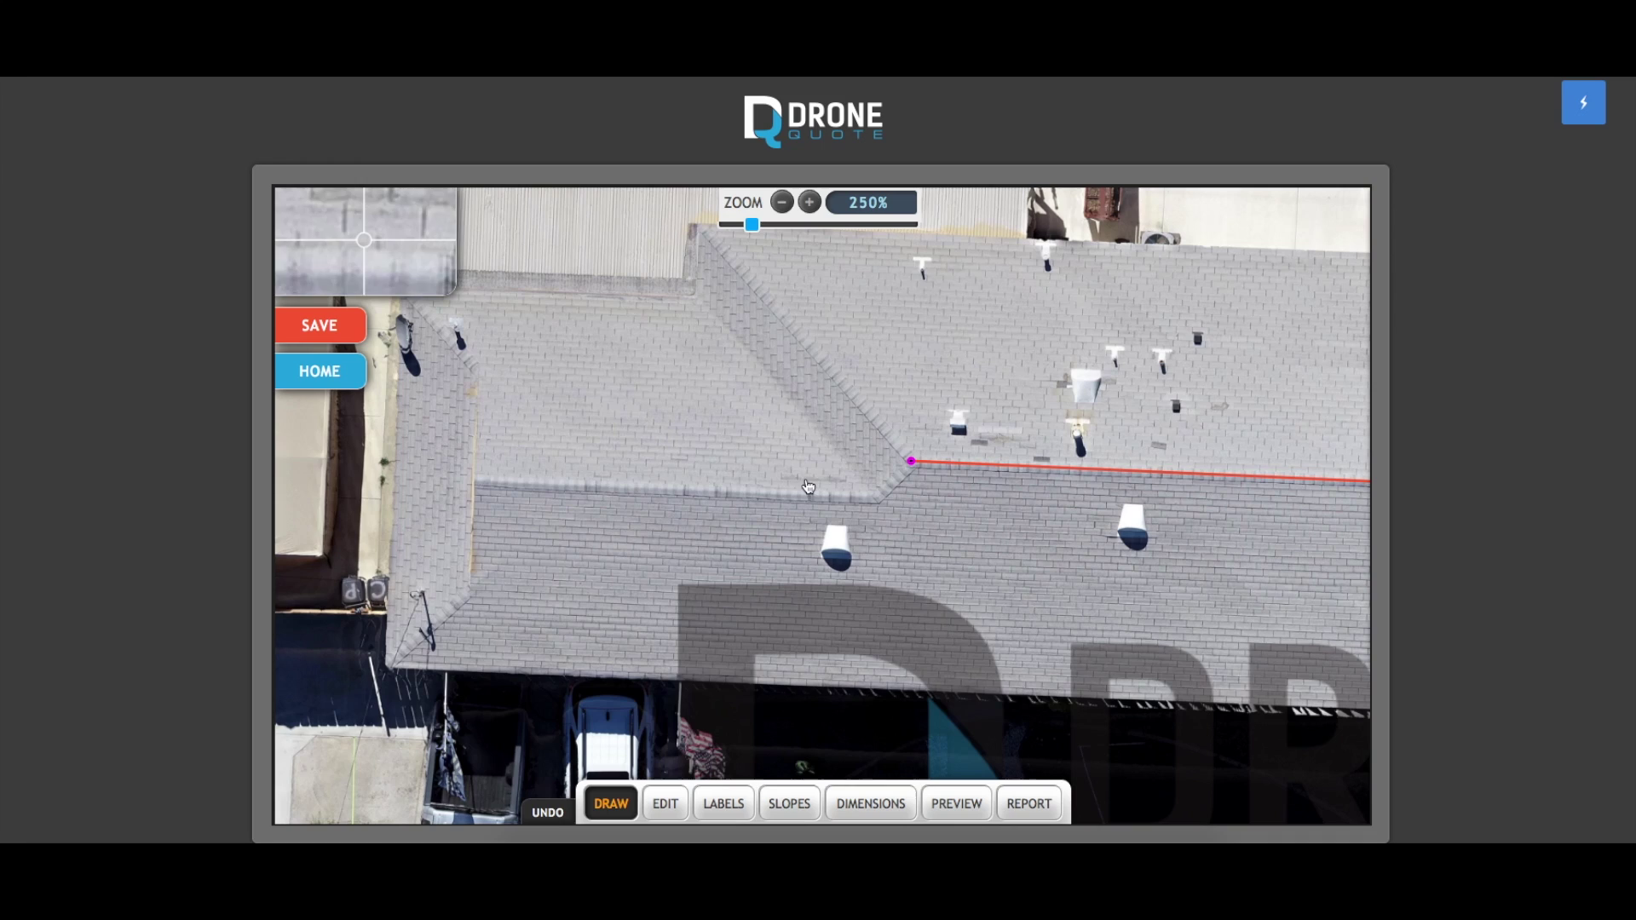
click(916, 408)
click(438, 459)
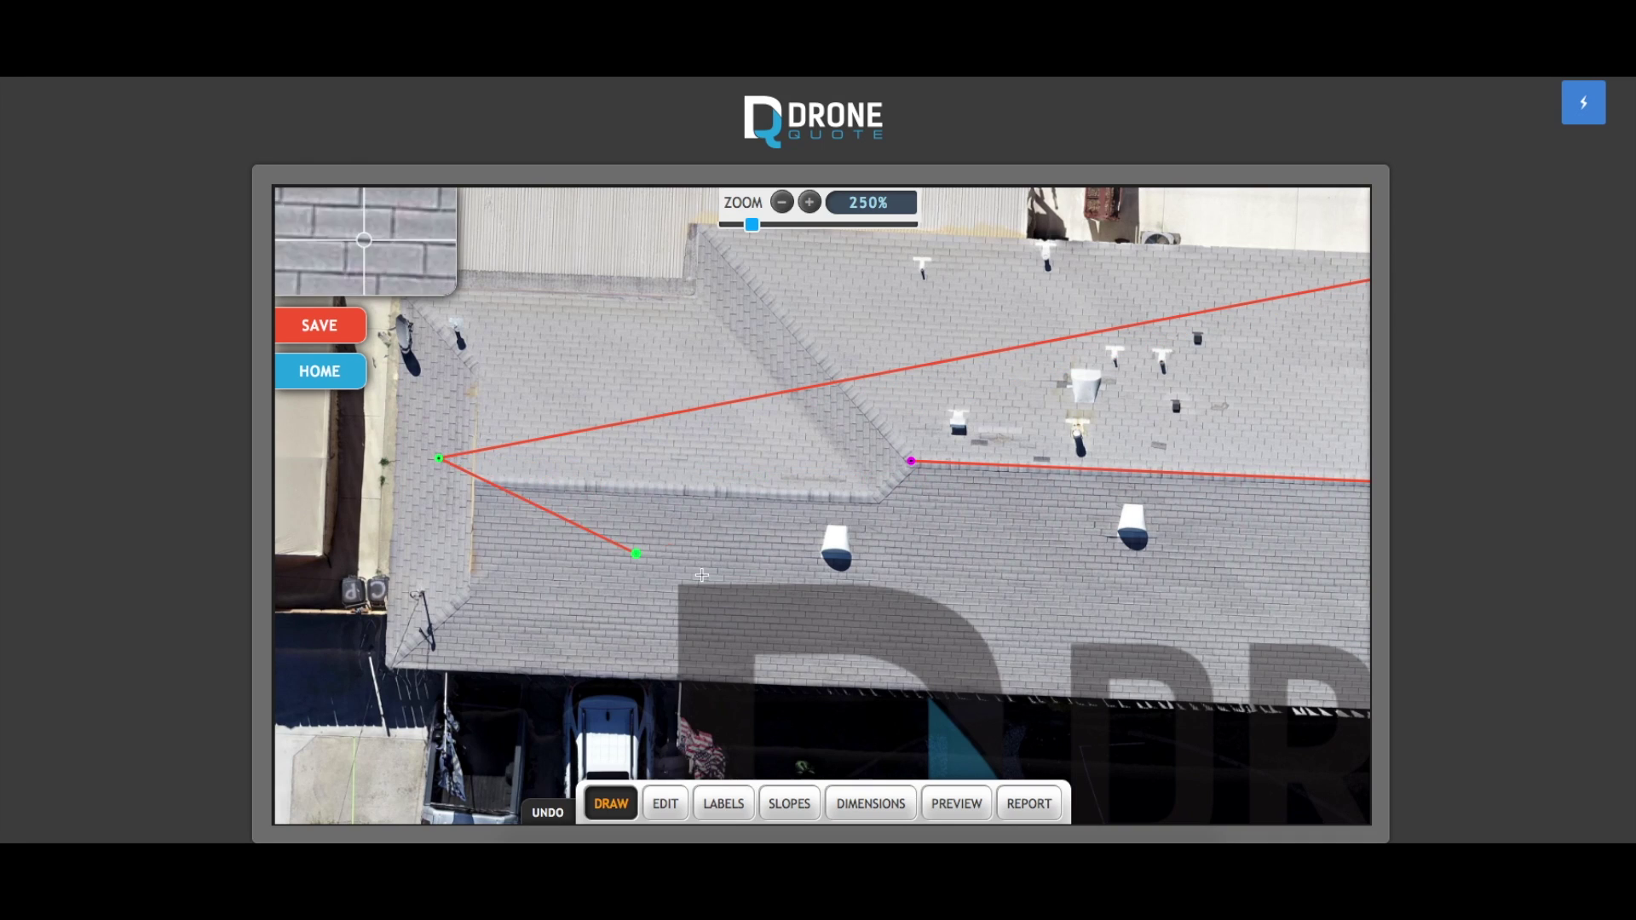
click(759, 559)
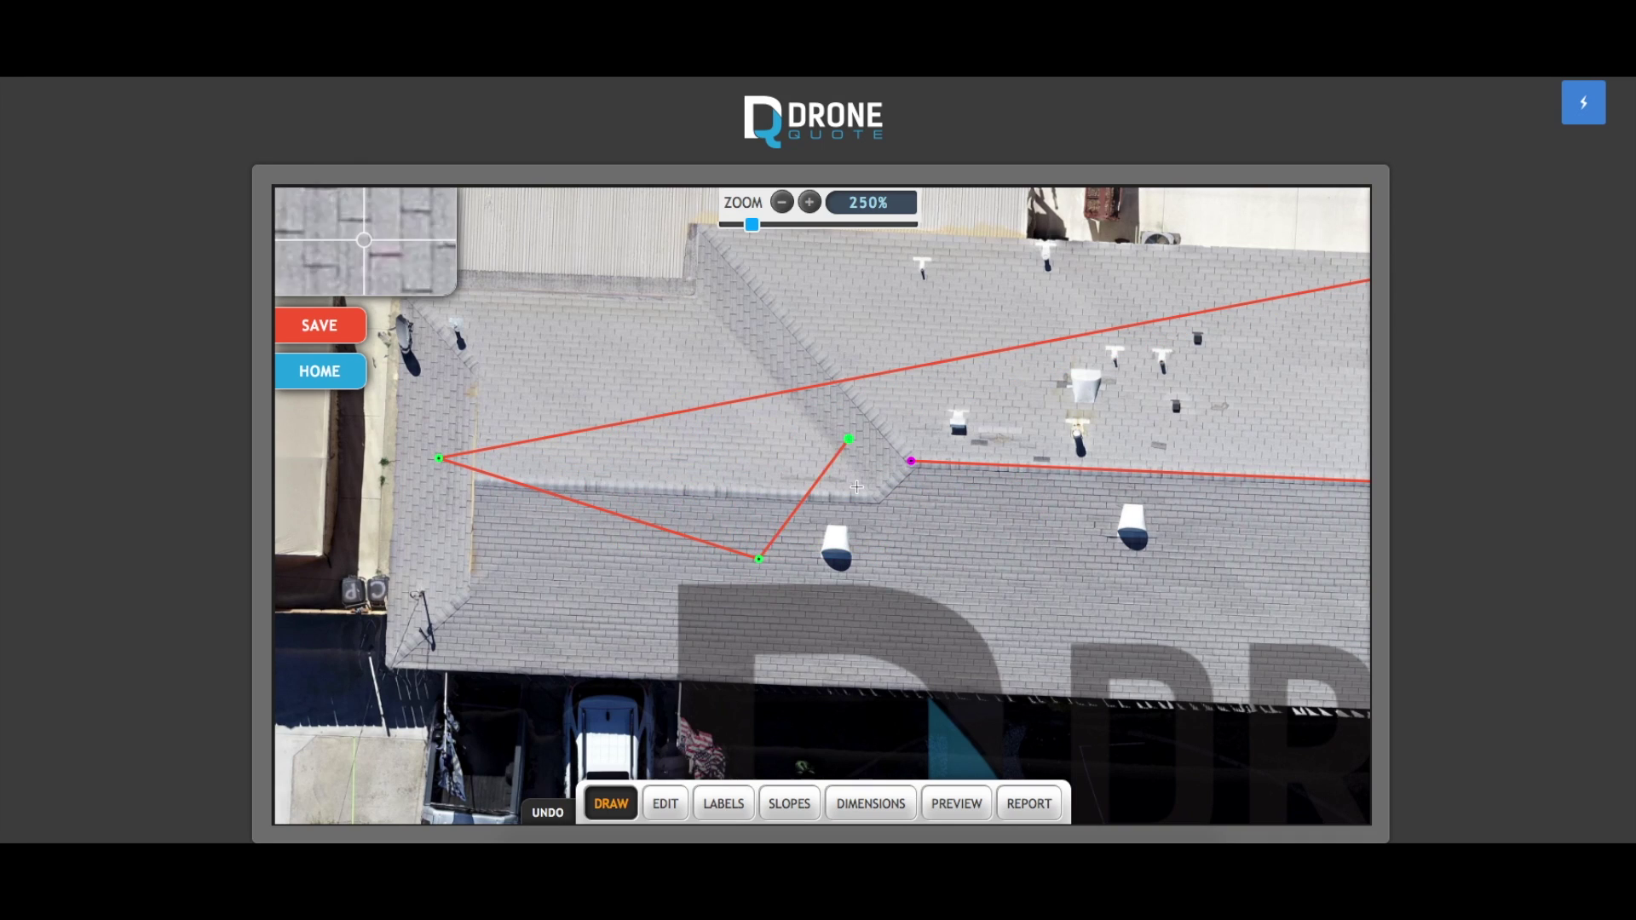
click(947, 412)
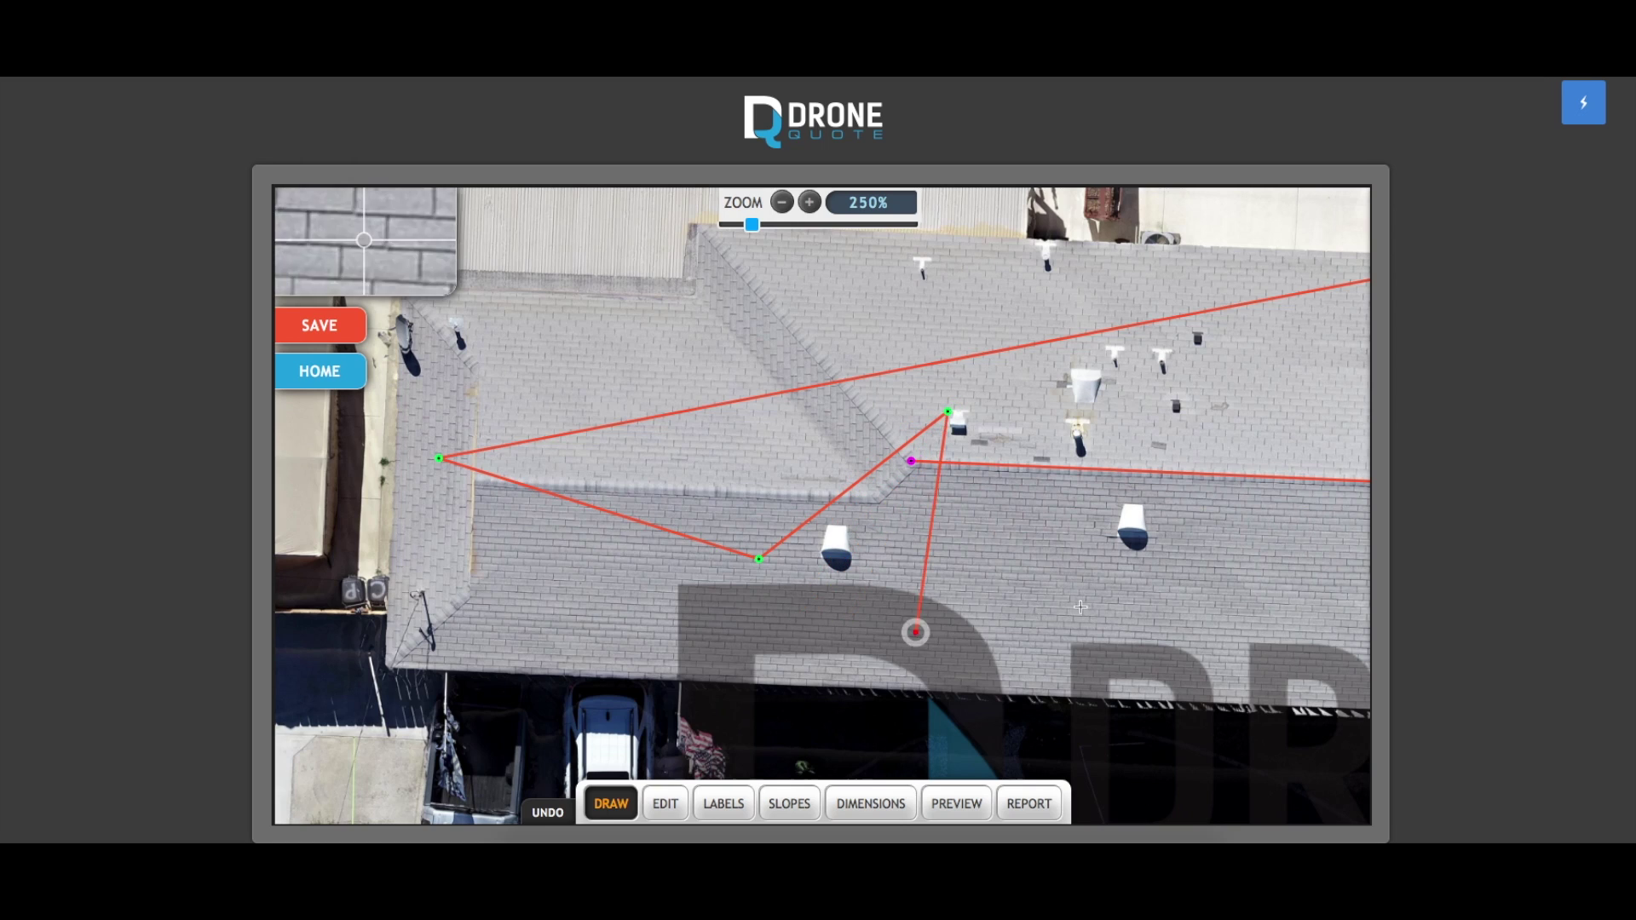
drag(1016, 380, 862, 282)
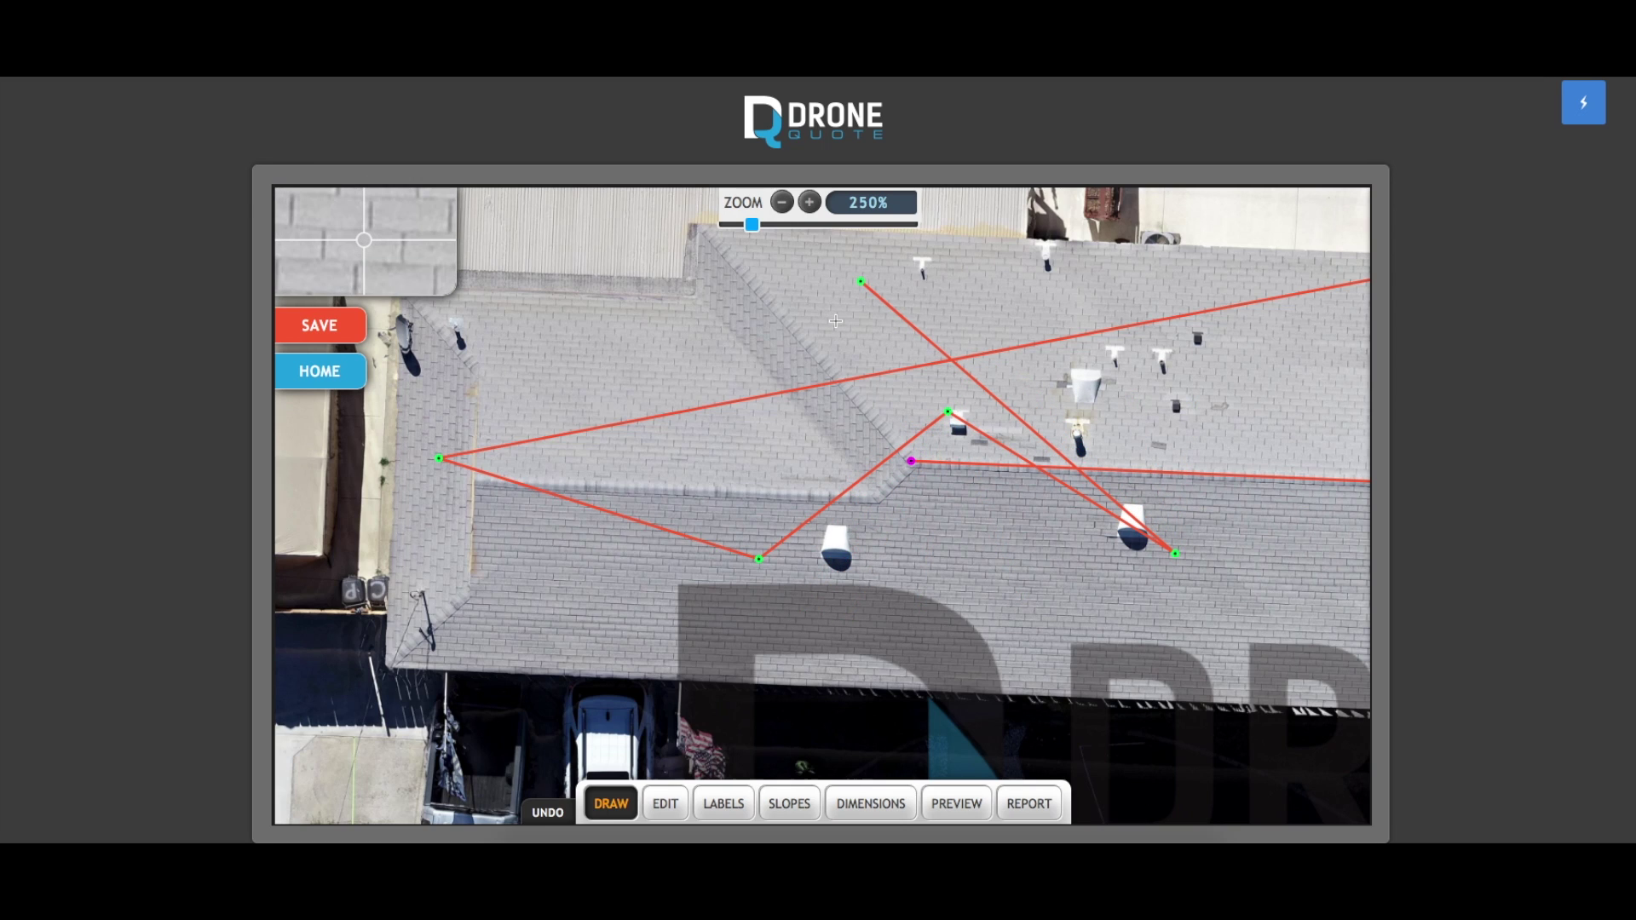
key(Escape)
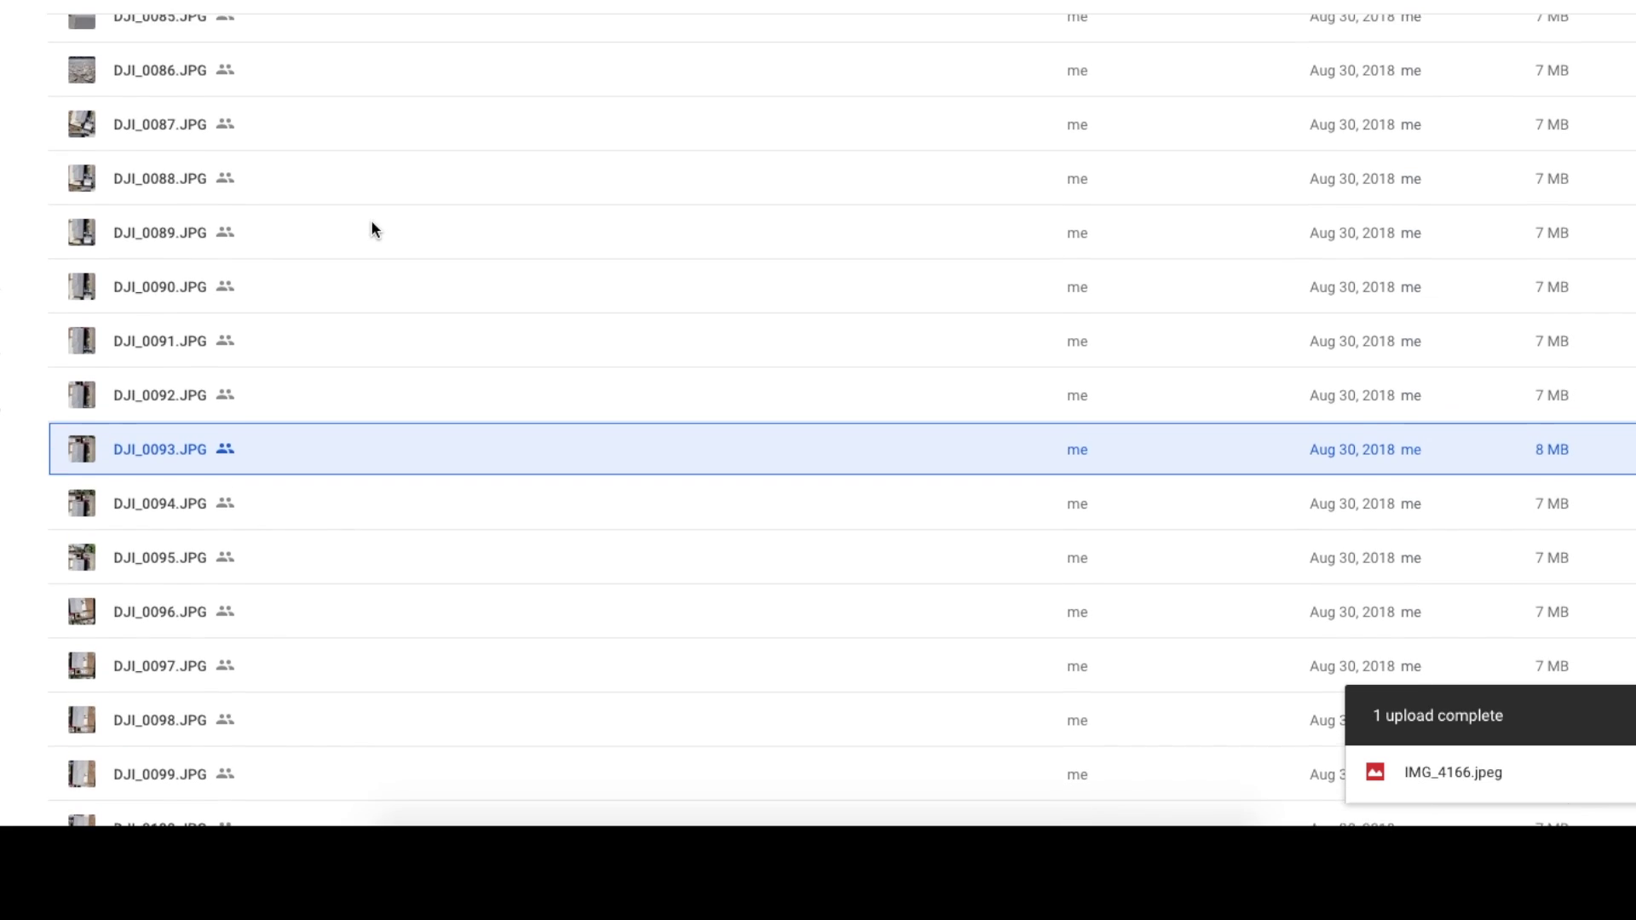
Switch to the drone photo list, open DJI_0096.JPG and enlarge it to the maximum zoom.
scroll(371, 229, up, 2)
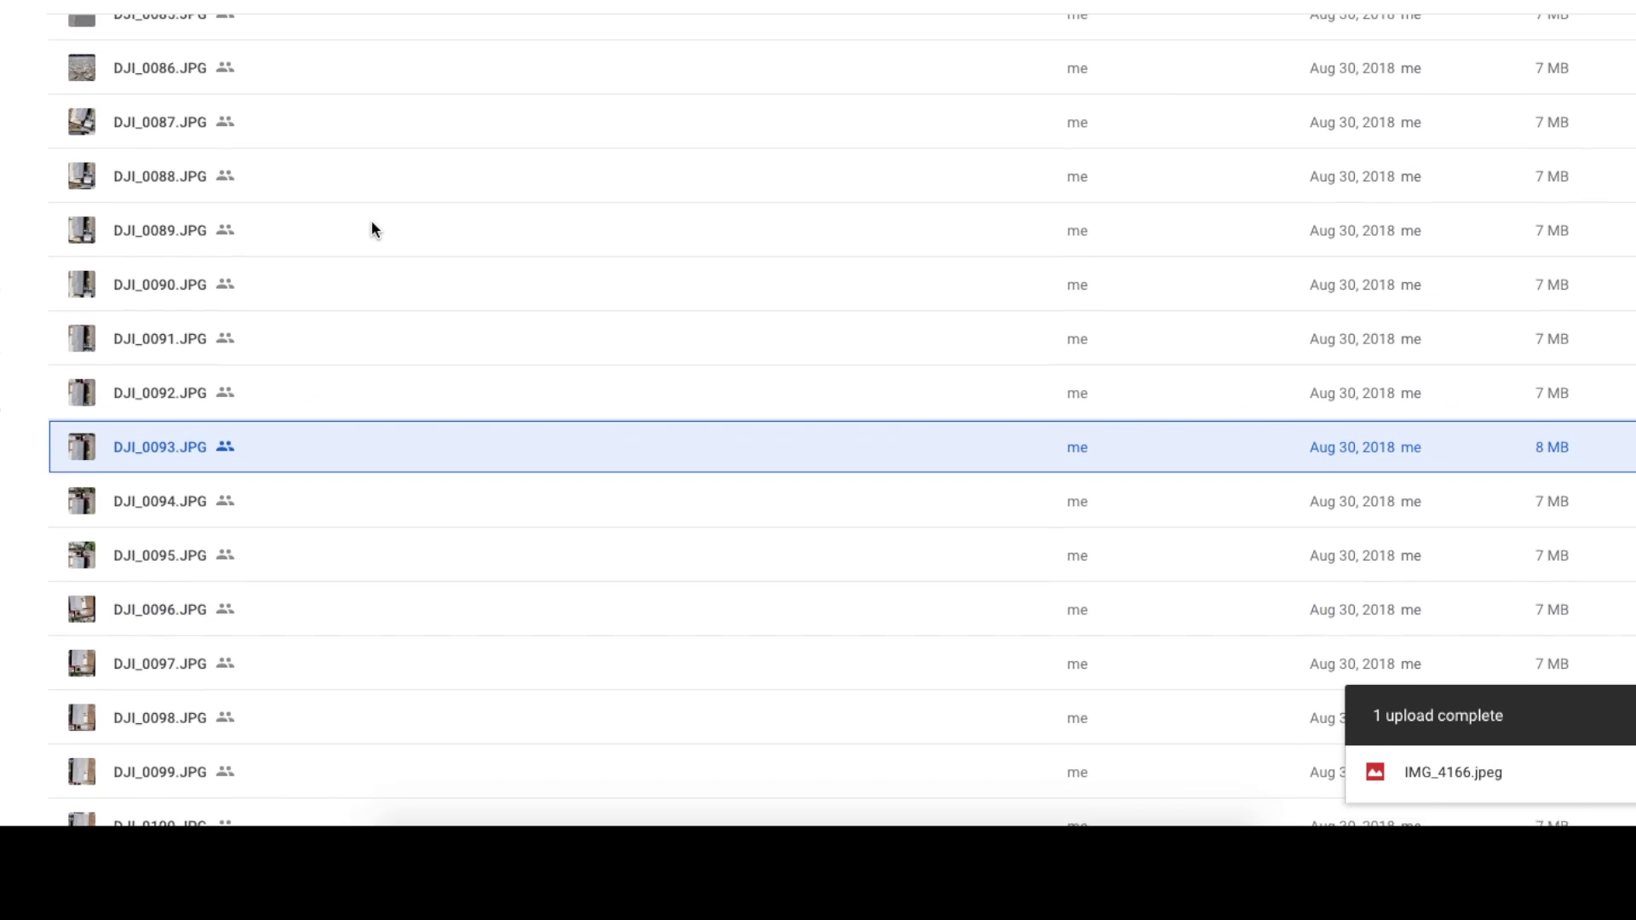
scroll(371, 219, up, 2)
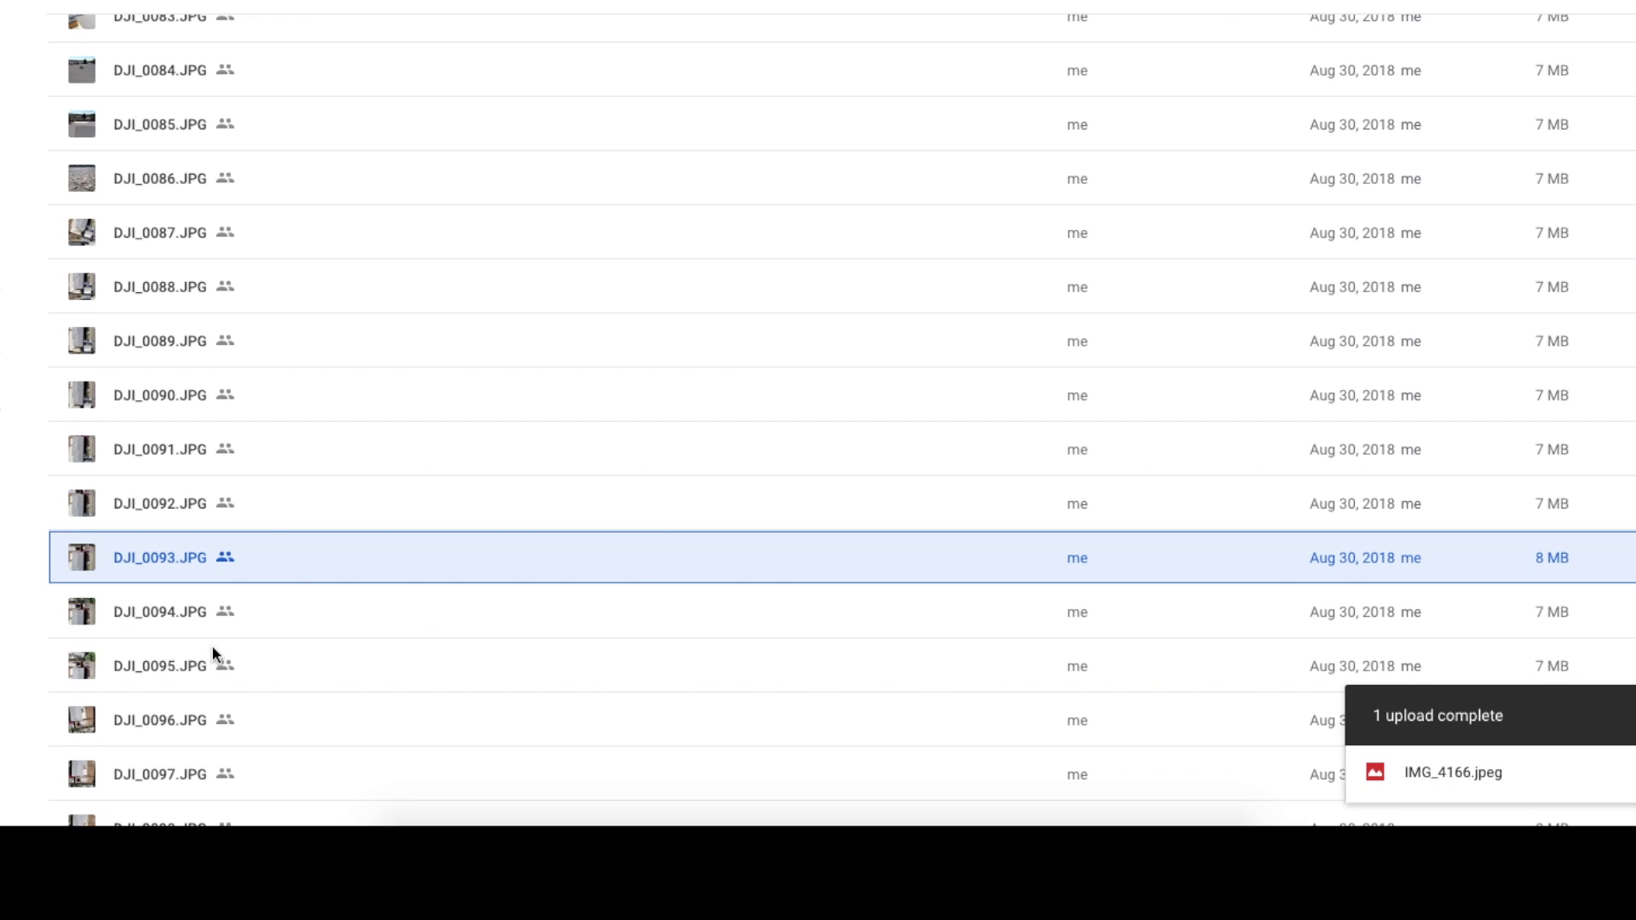
double_click(89, 721)
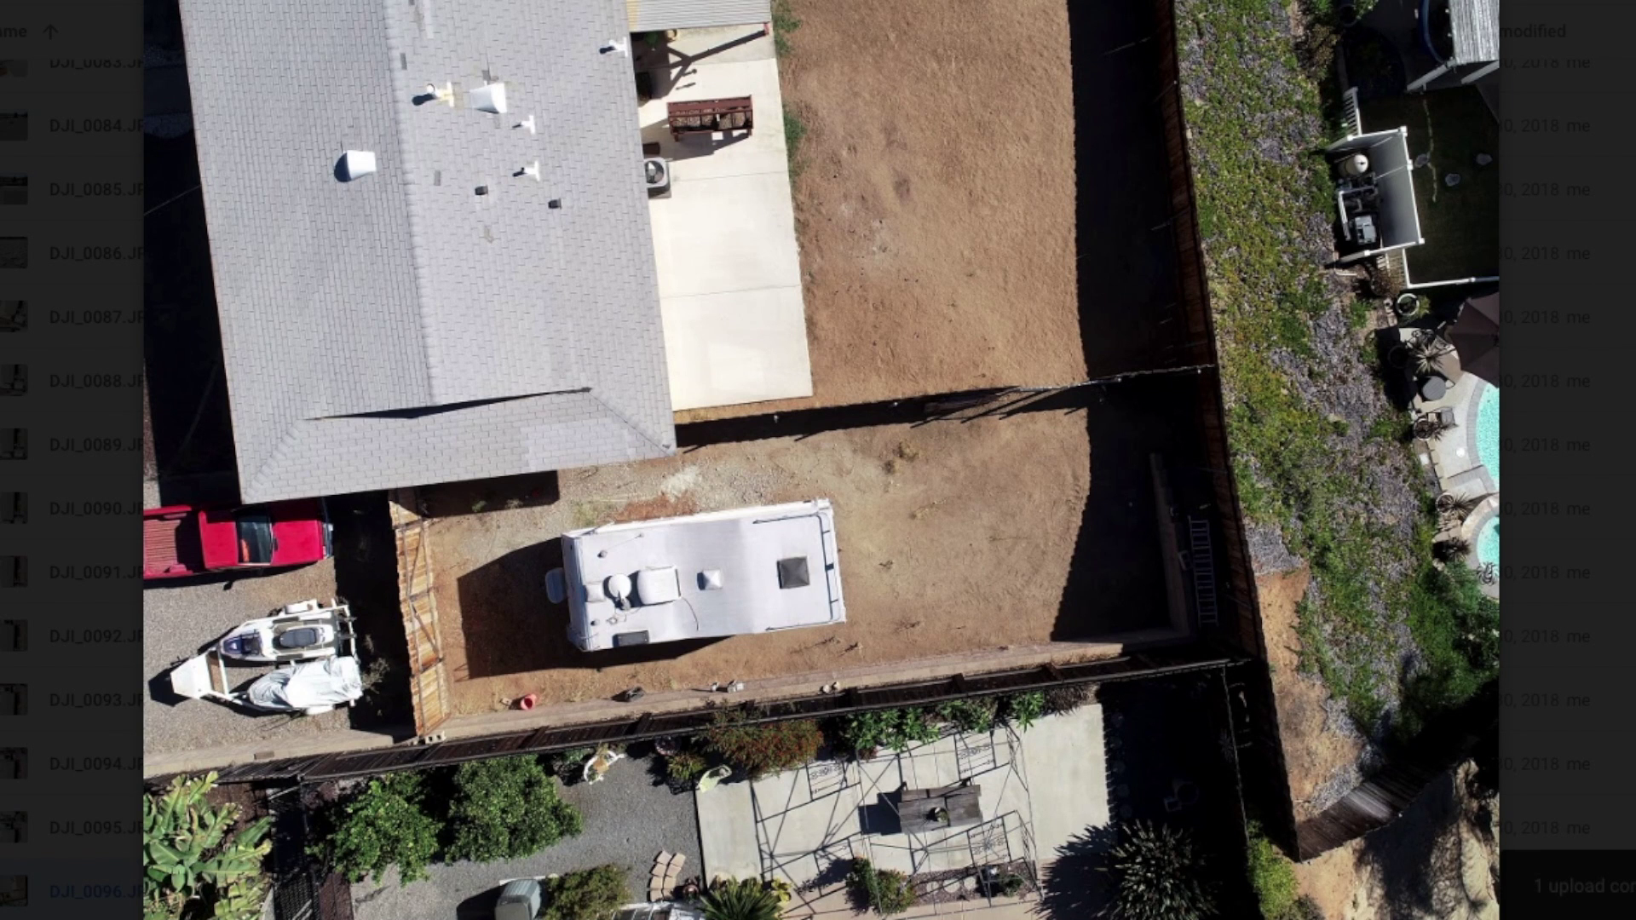
click(866, 893)
click(866, 893)
click(865, 893)
click(866, 893)
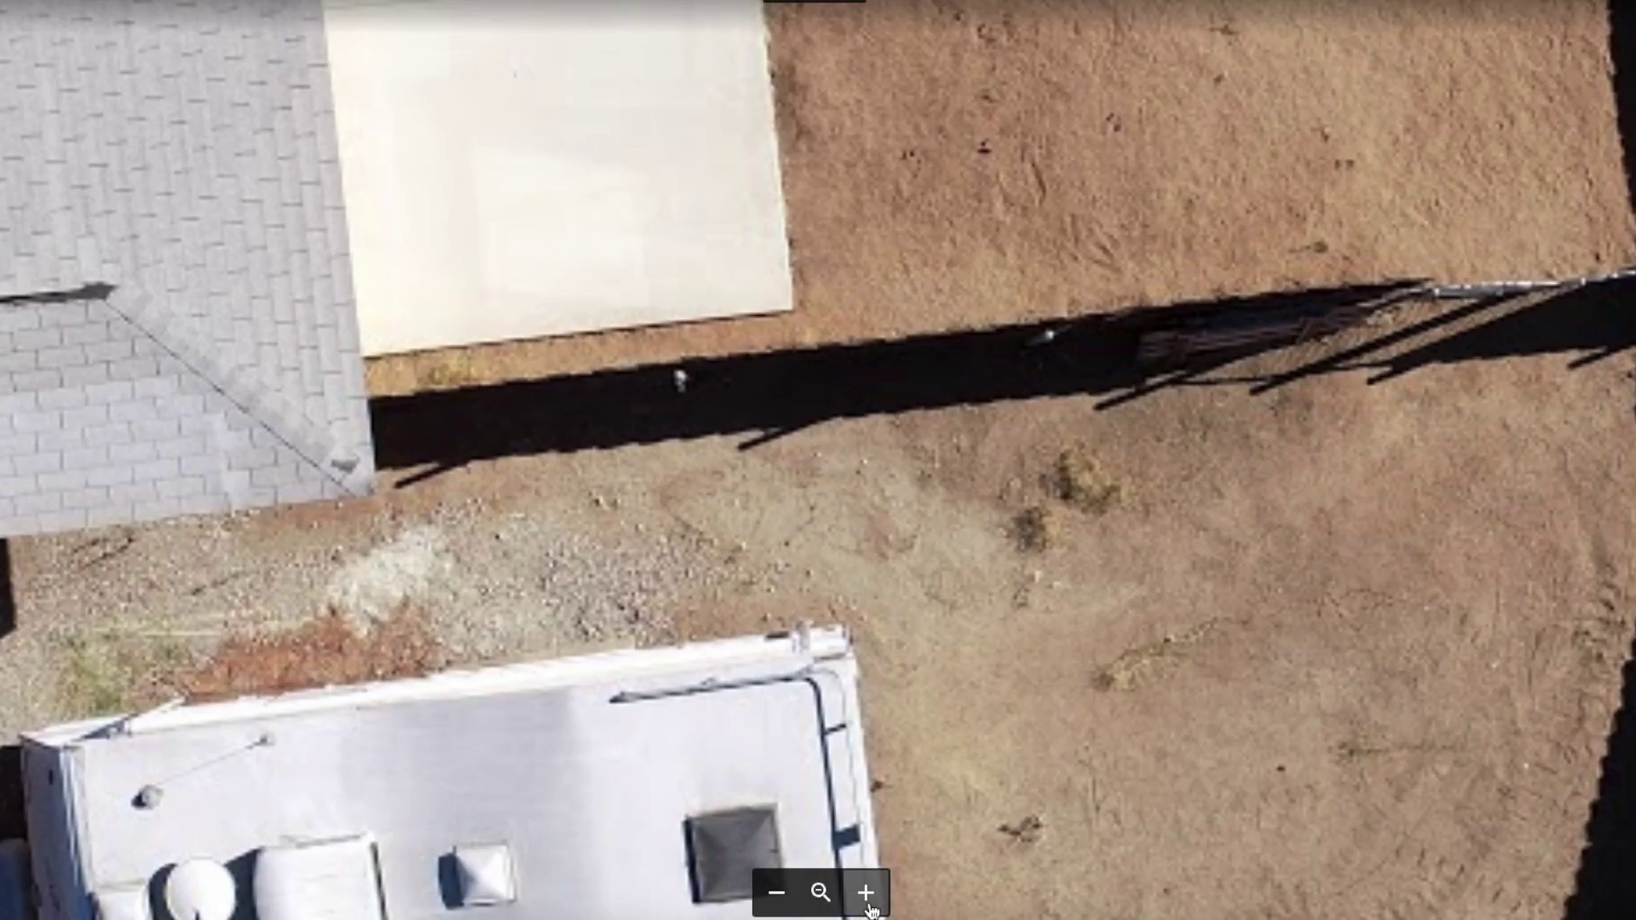
click(866, 893)
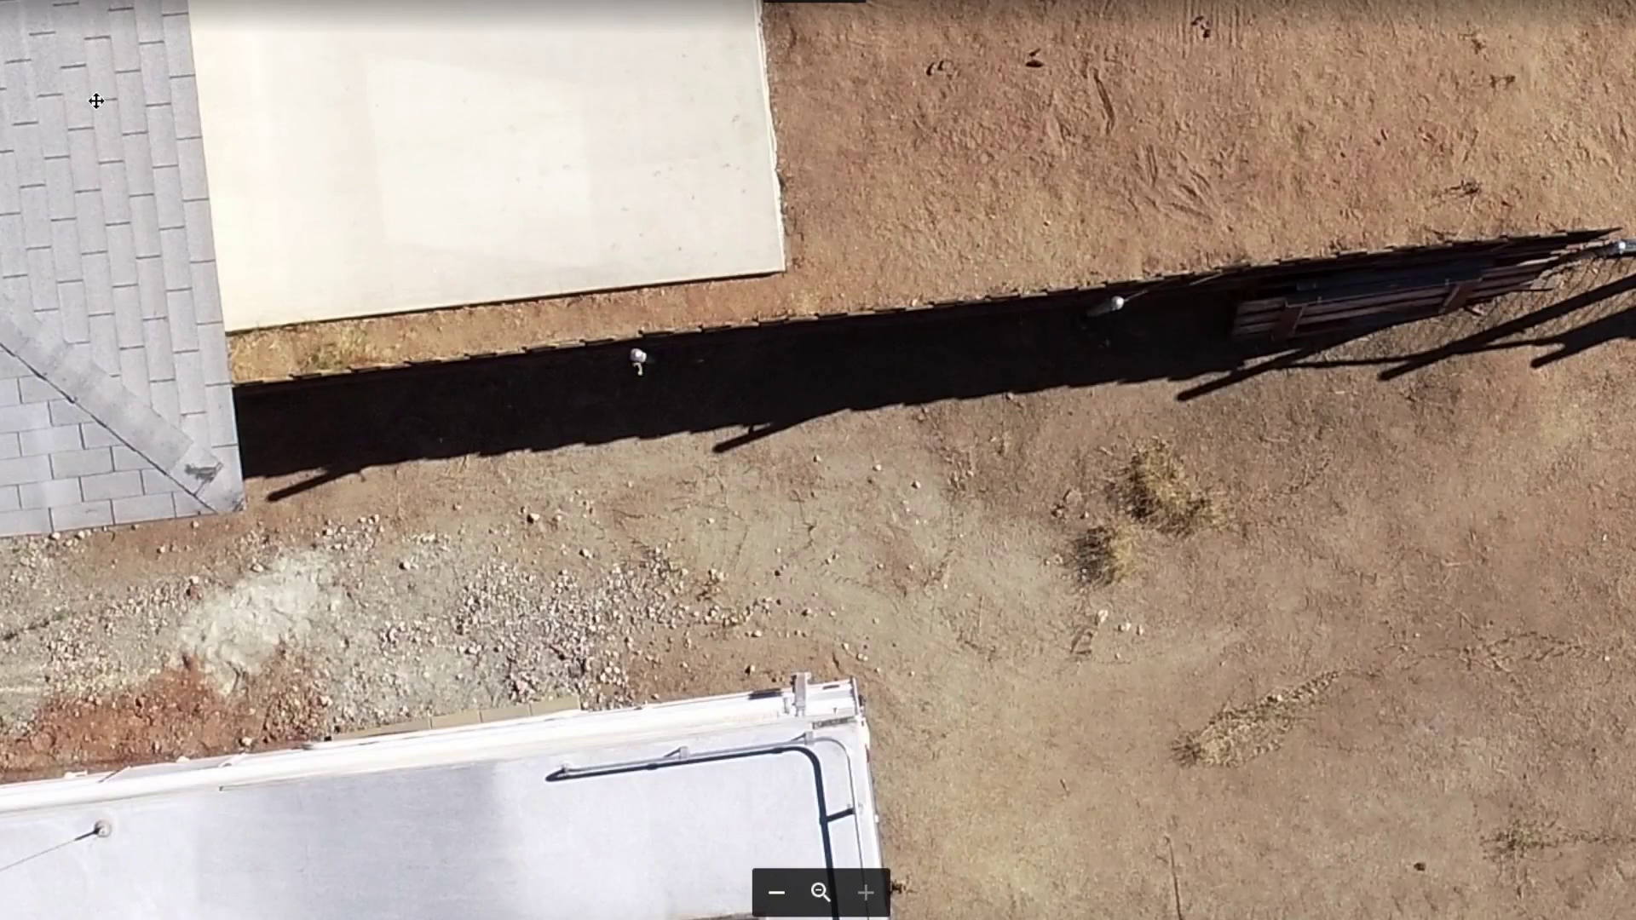
Examine the roof in the enlarged photo, from the hip corners and end gable along the ridge to the vents.
drag(30, 79, 1018, 274)
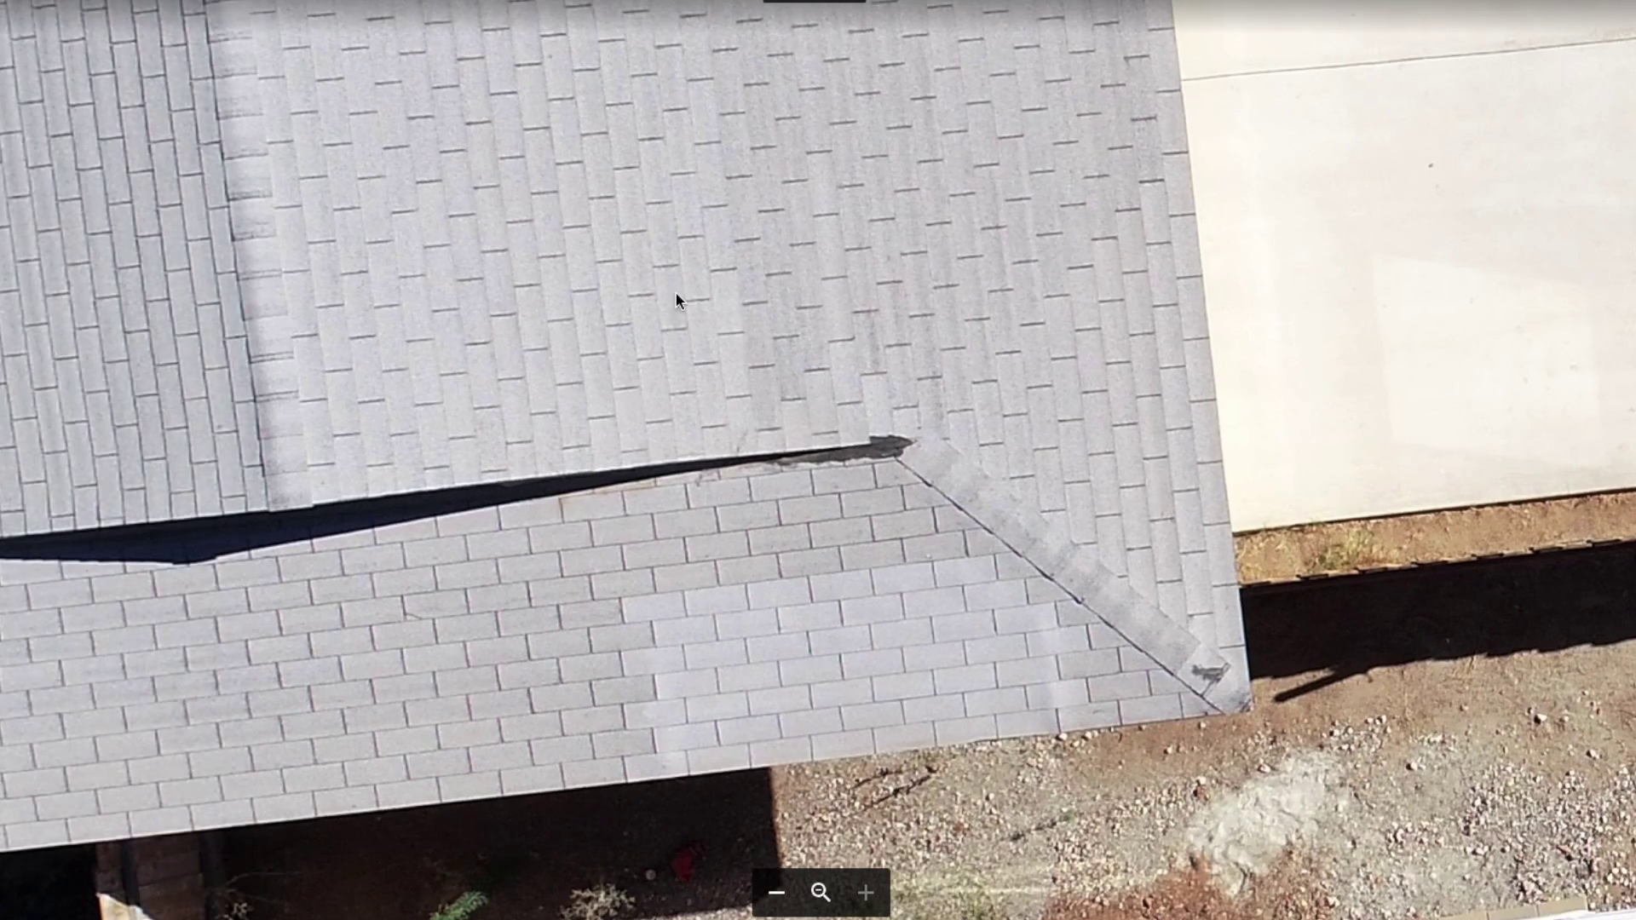
drag(119, 324, 844, 248)
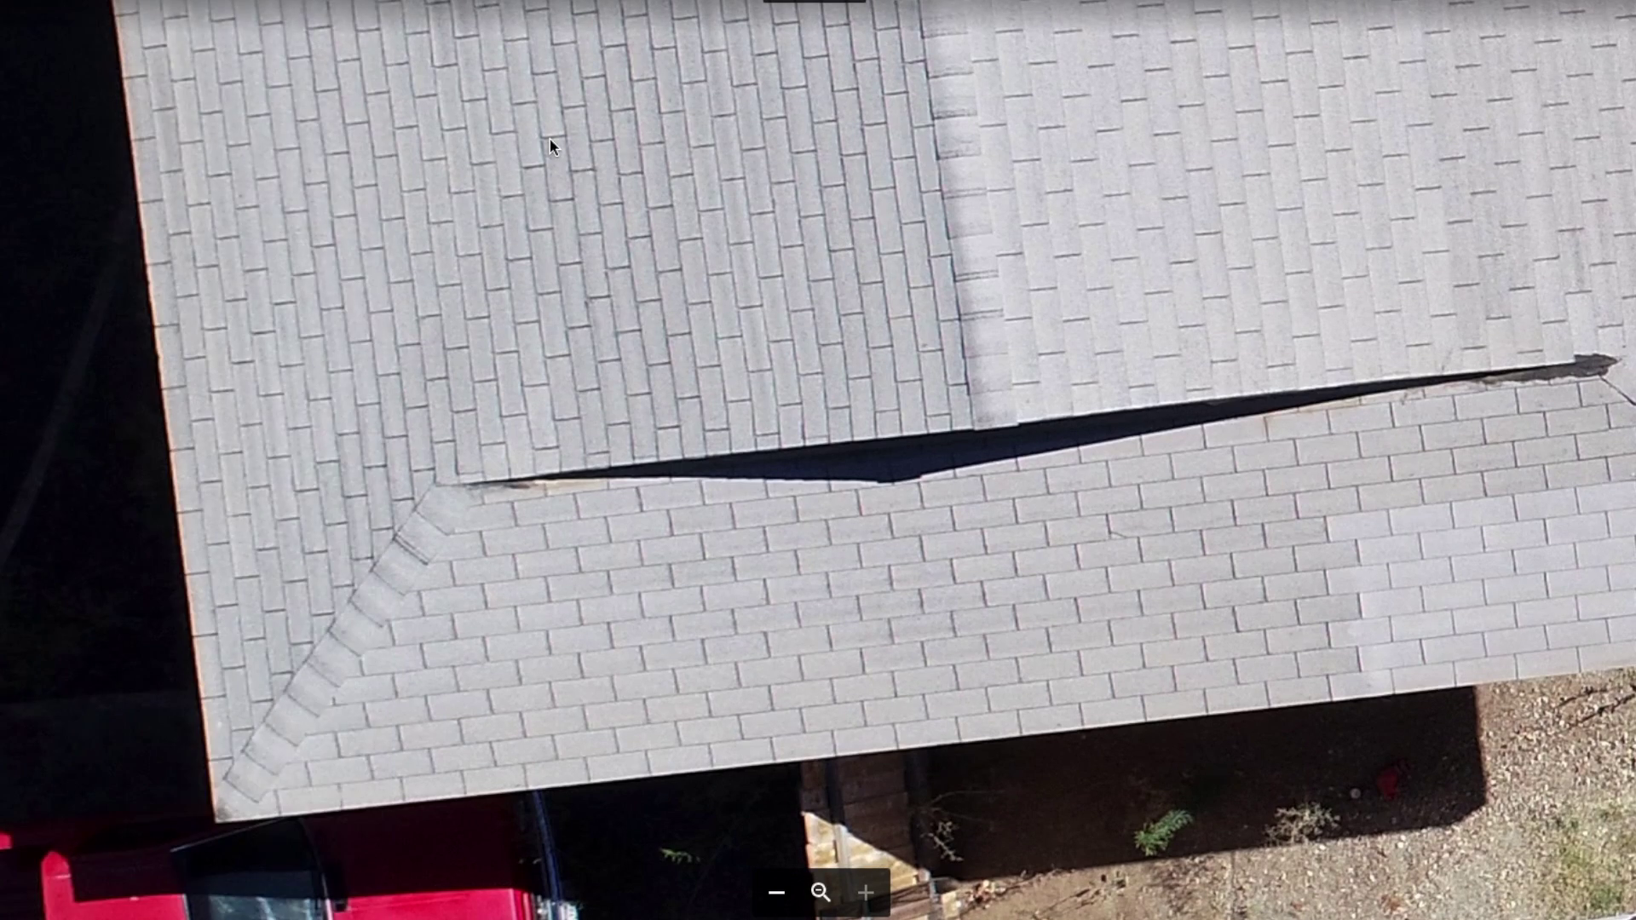
drag(632, 344, 793, 810)
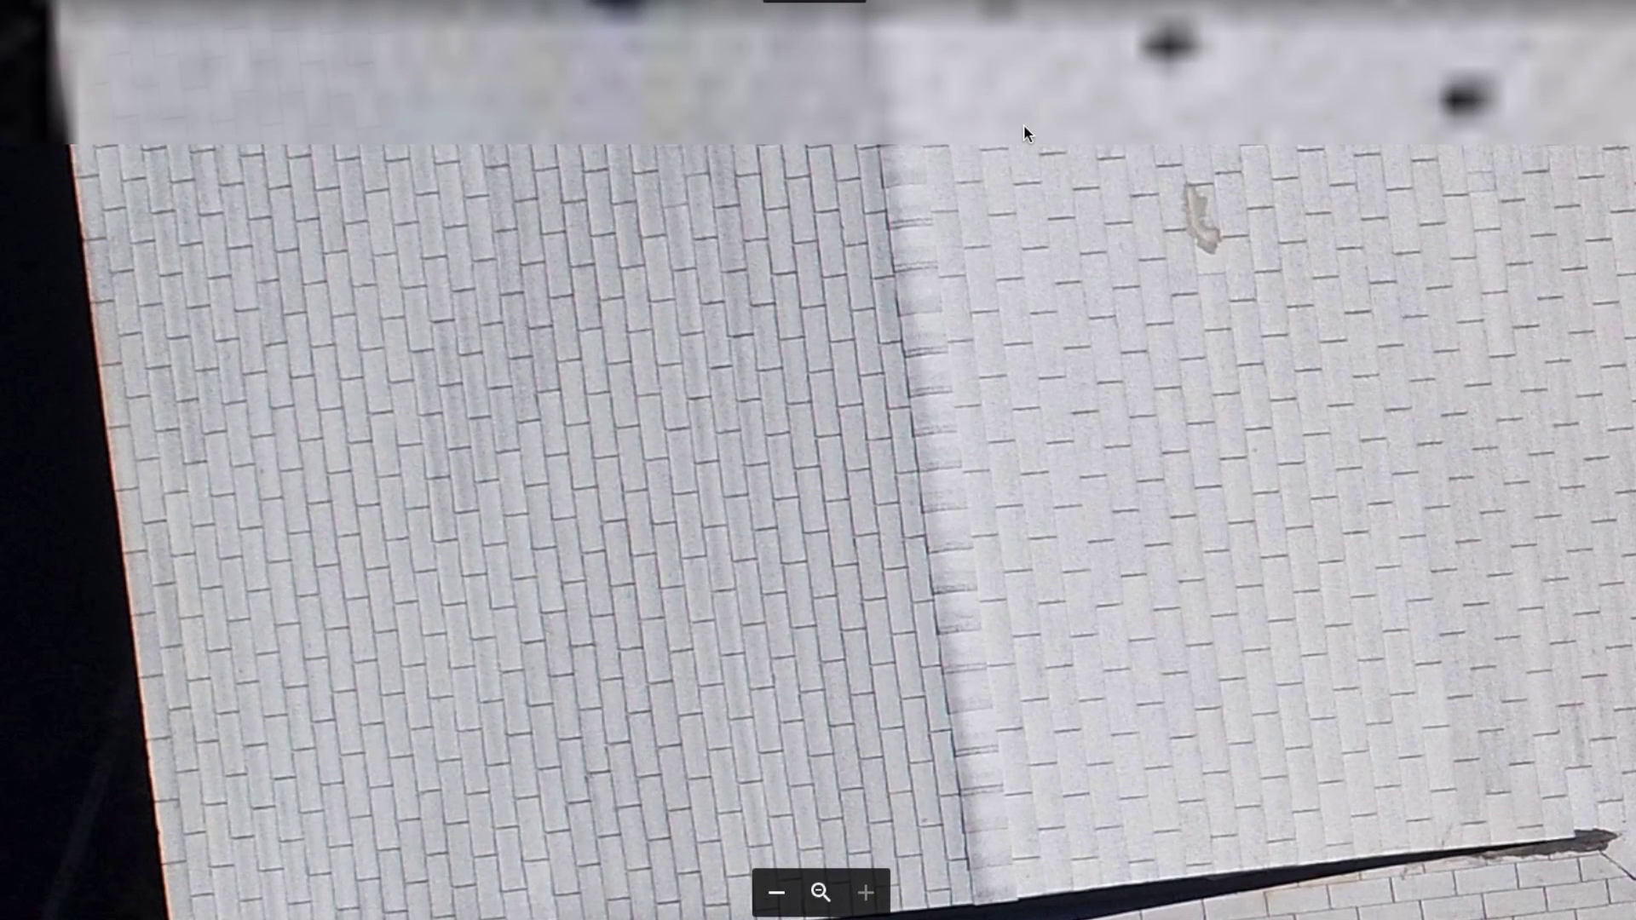
drag(1024, 124, 855, 493)
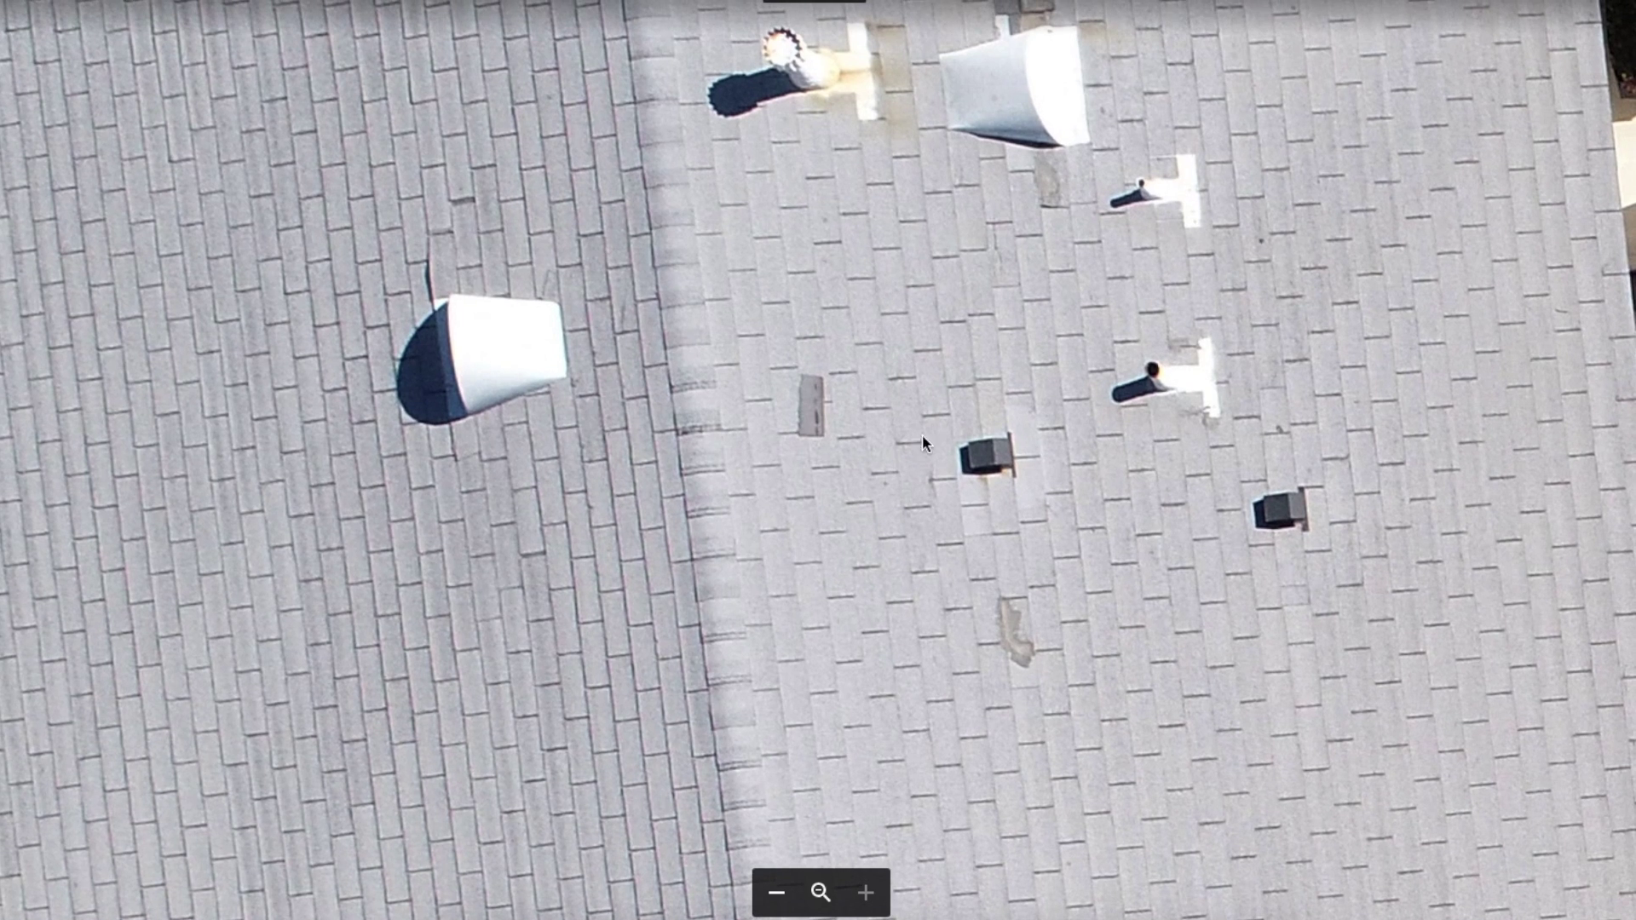
drag(1188, 155, 1105, 457)
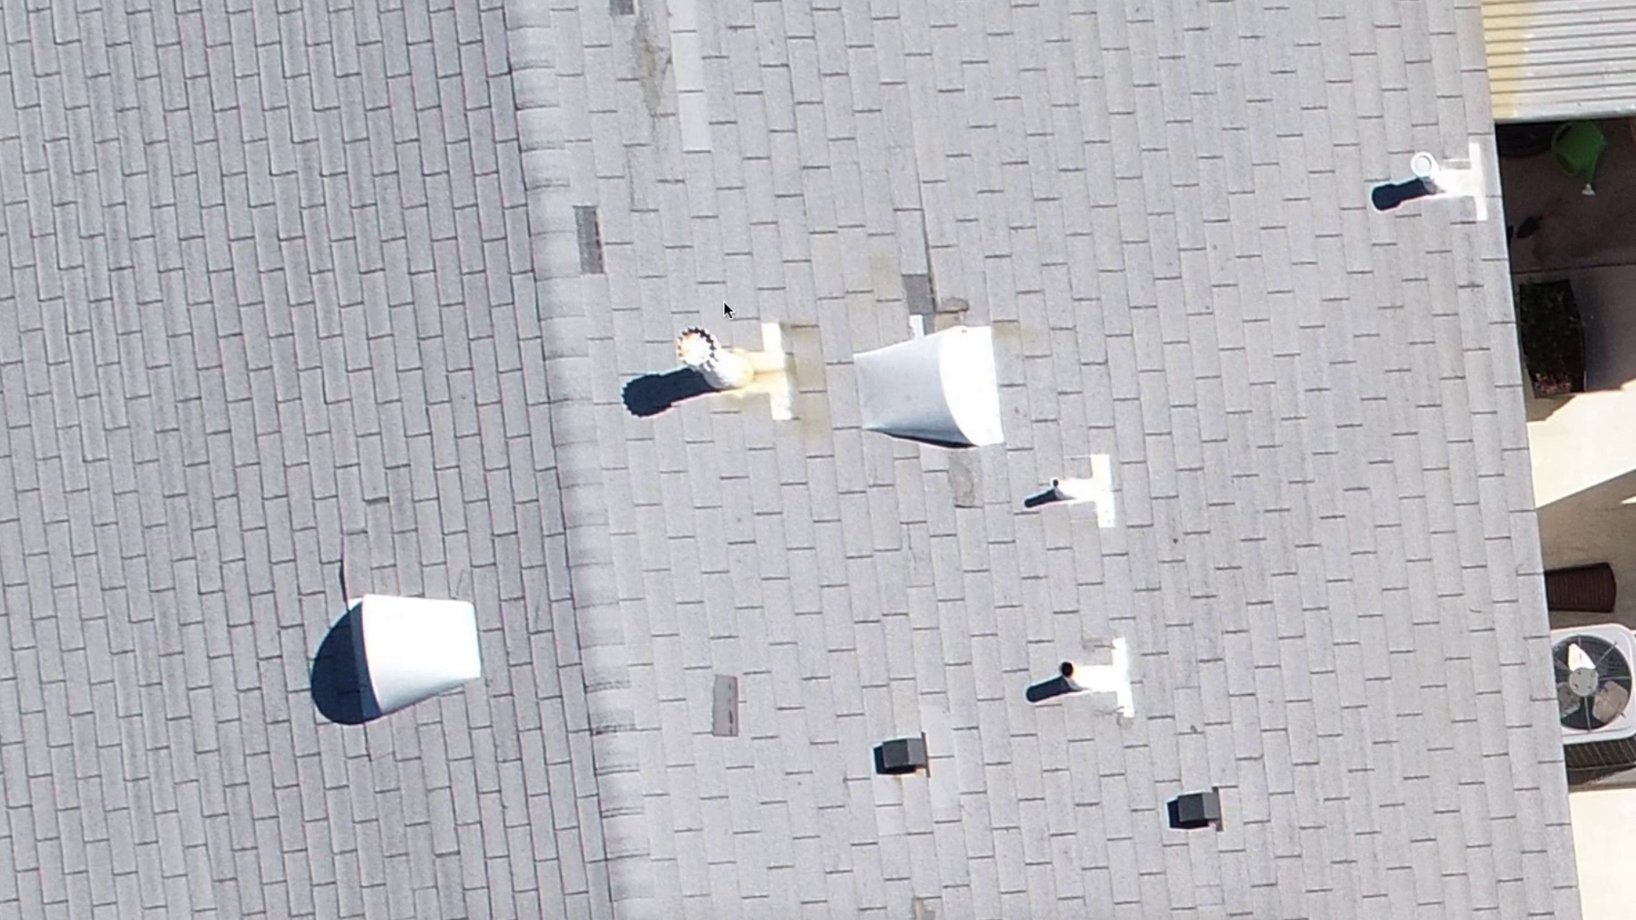
drag(673, 337, 792, 436)
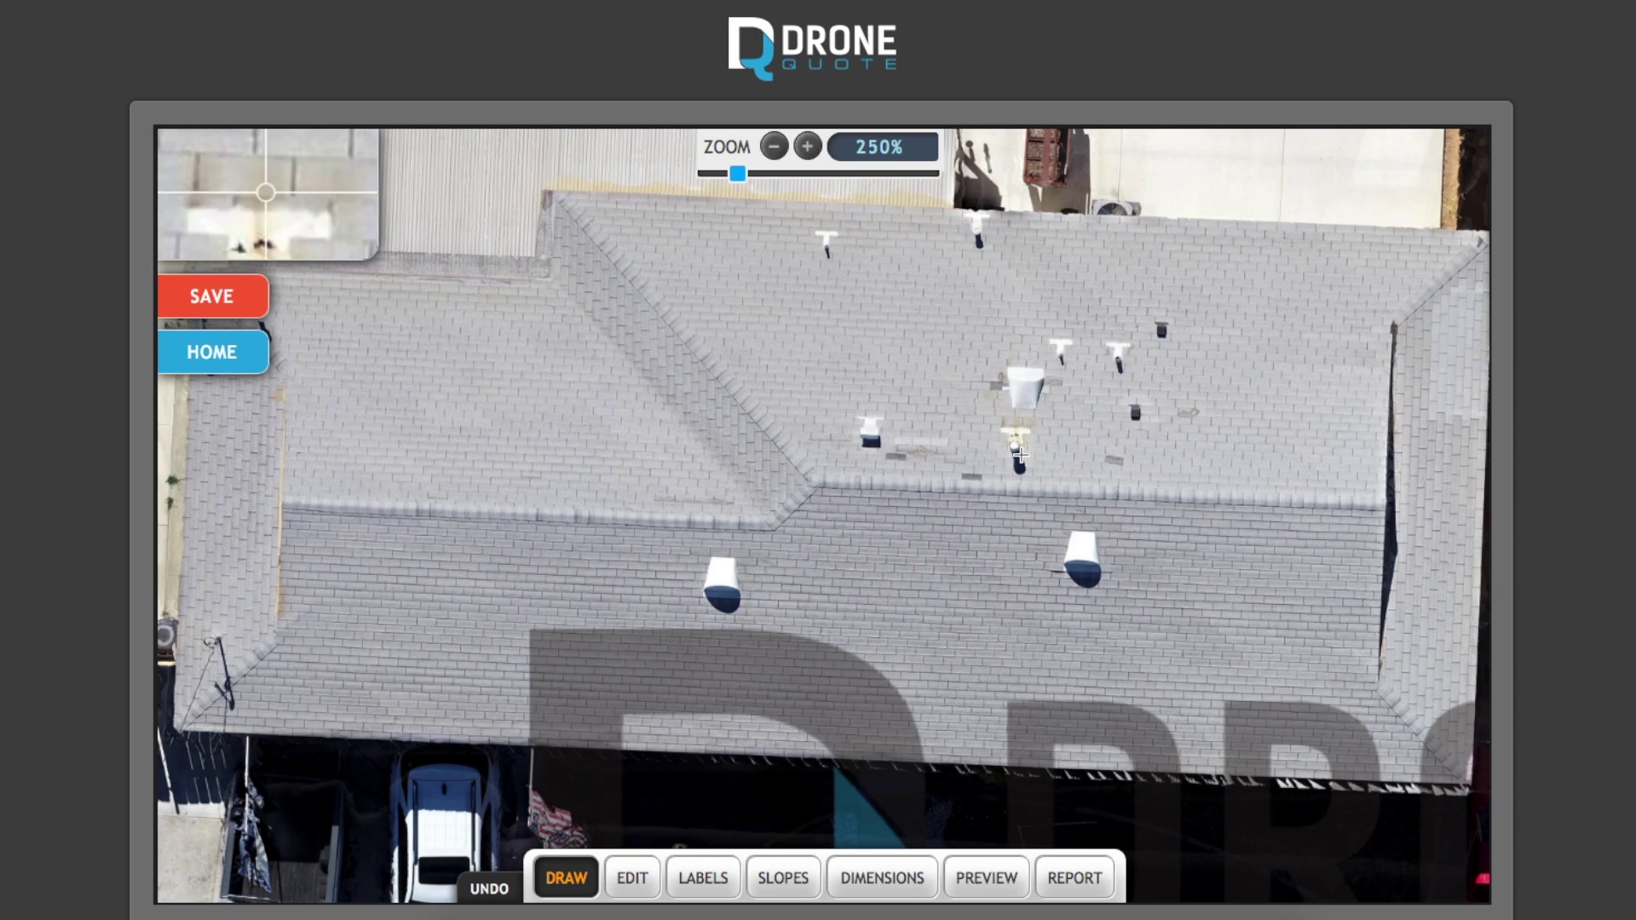
scroll(1021, 472, up, 3)
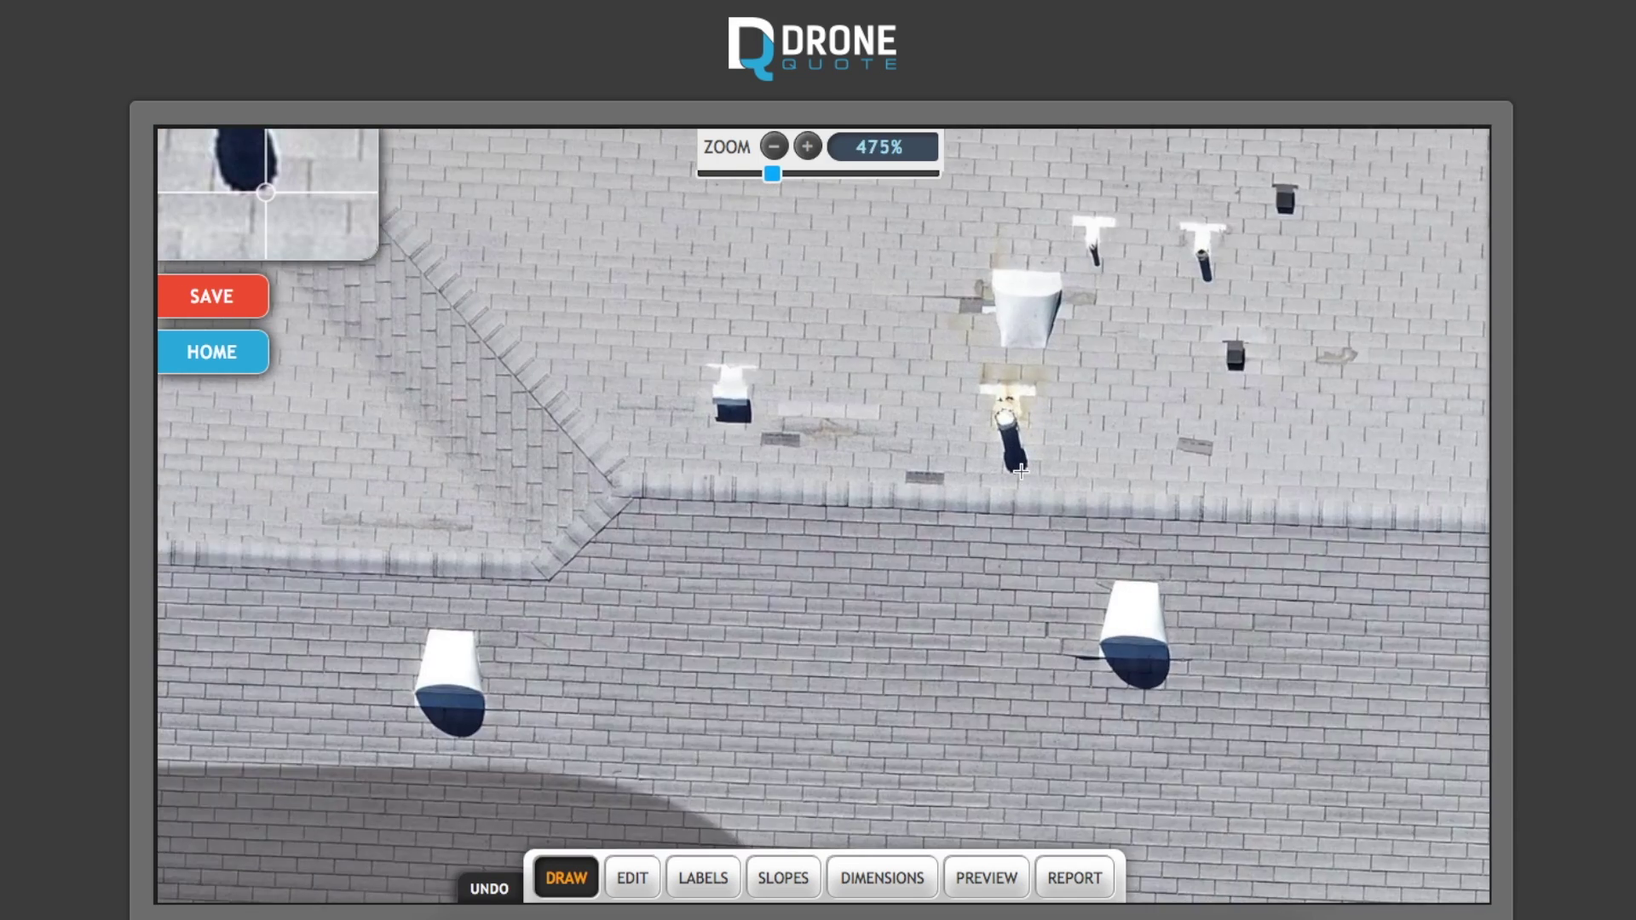
scroll(1021, 471, up, 5)
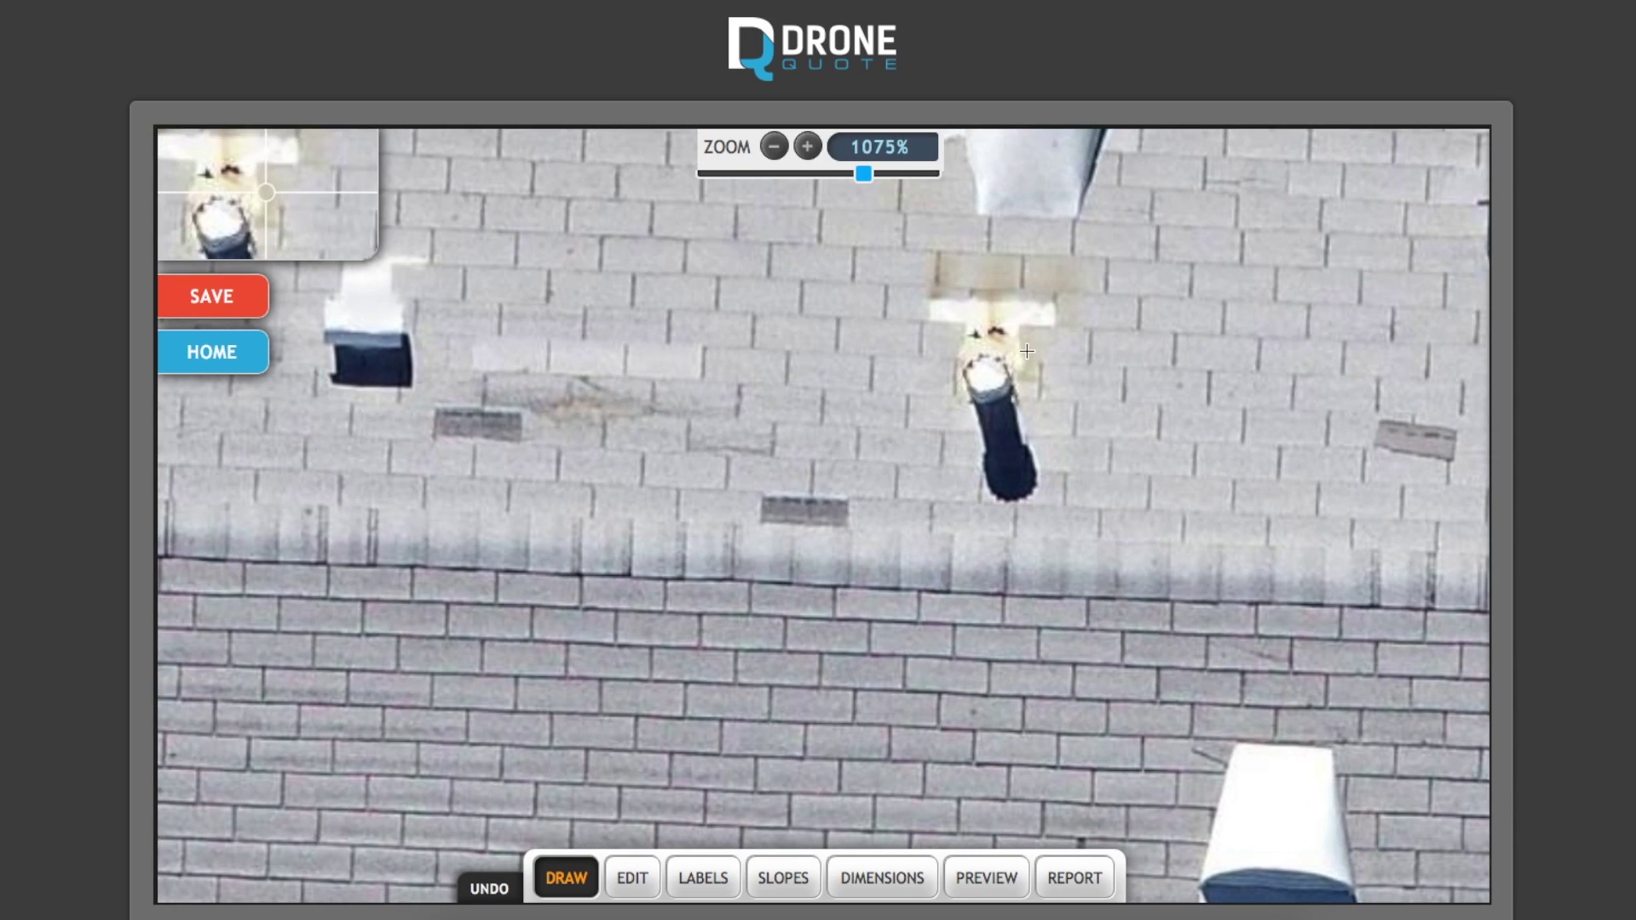
click(999, 393)
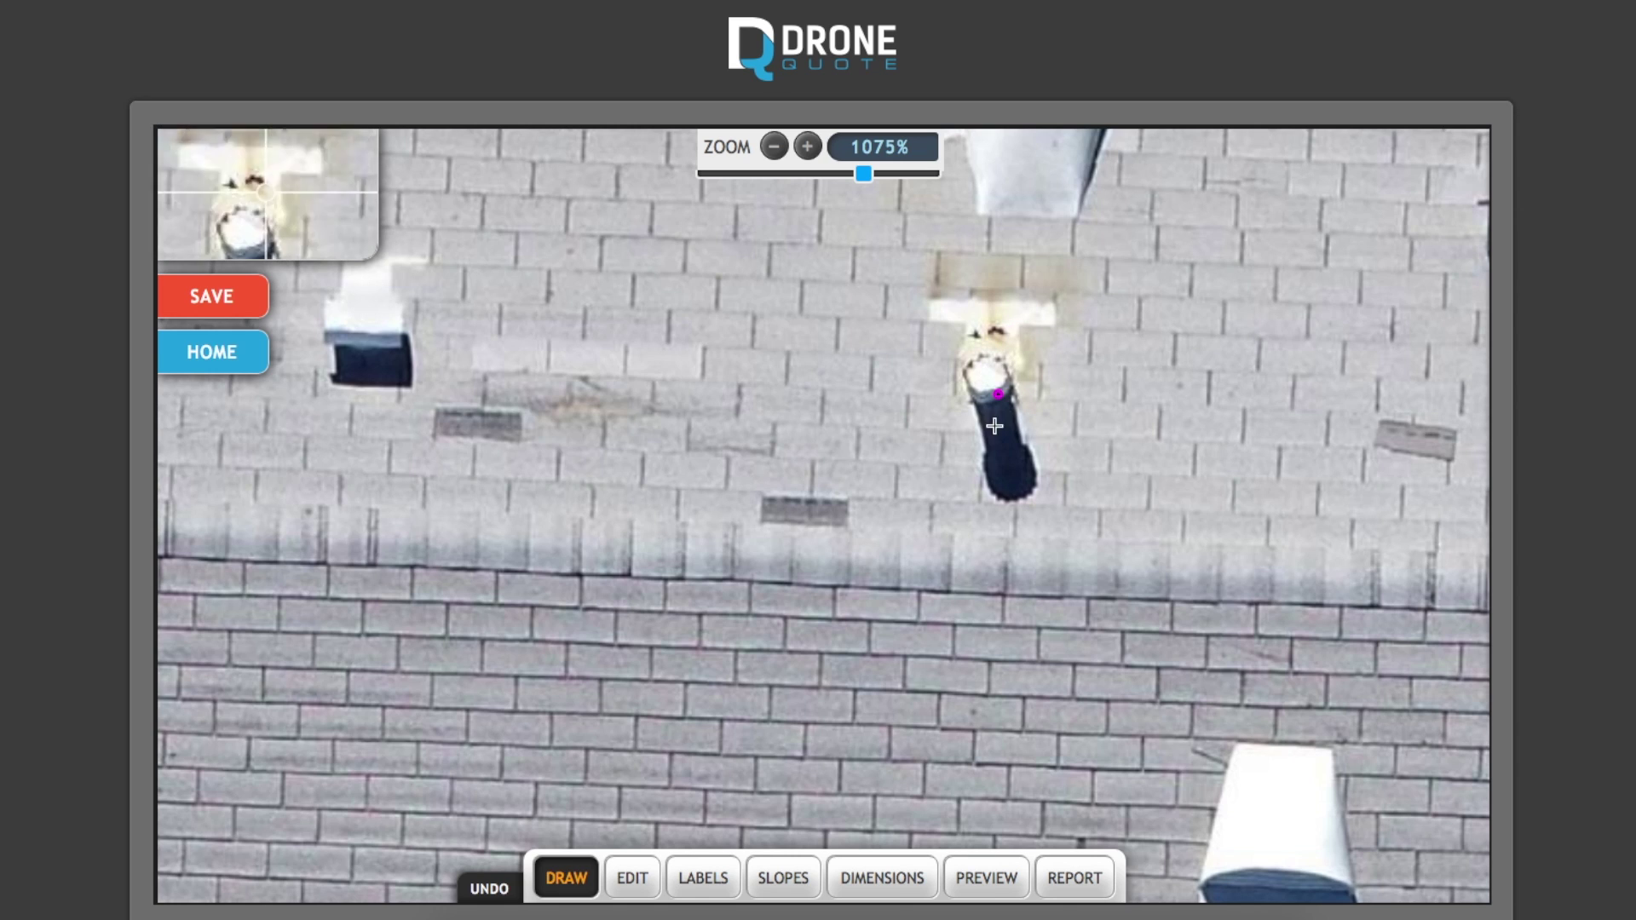
scroll(1056, 376, down, 1)
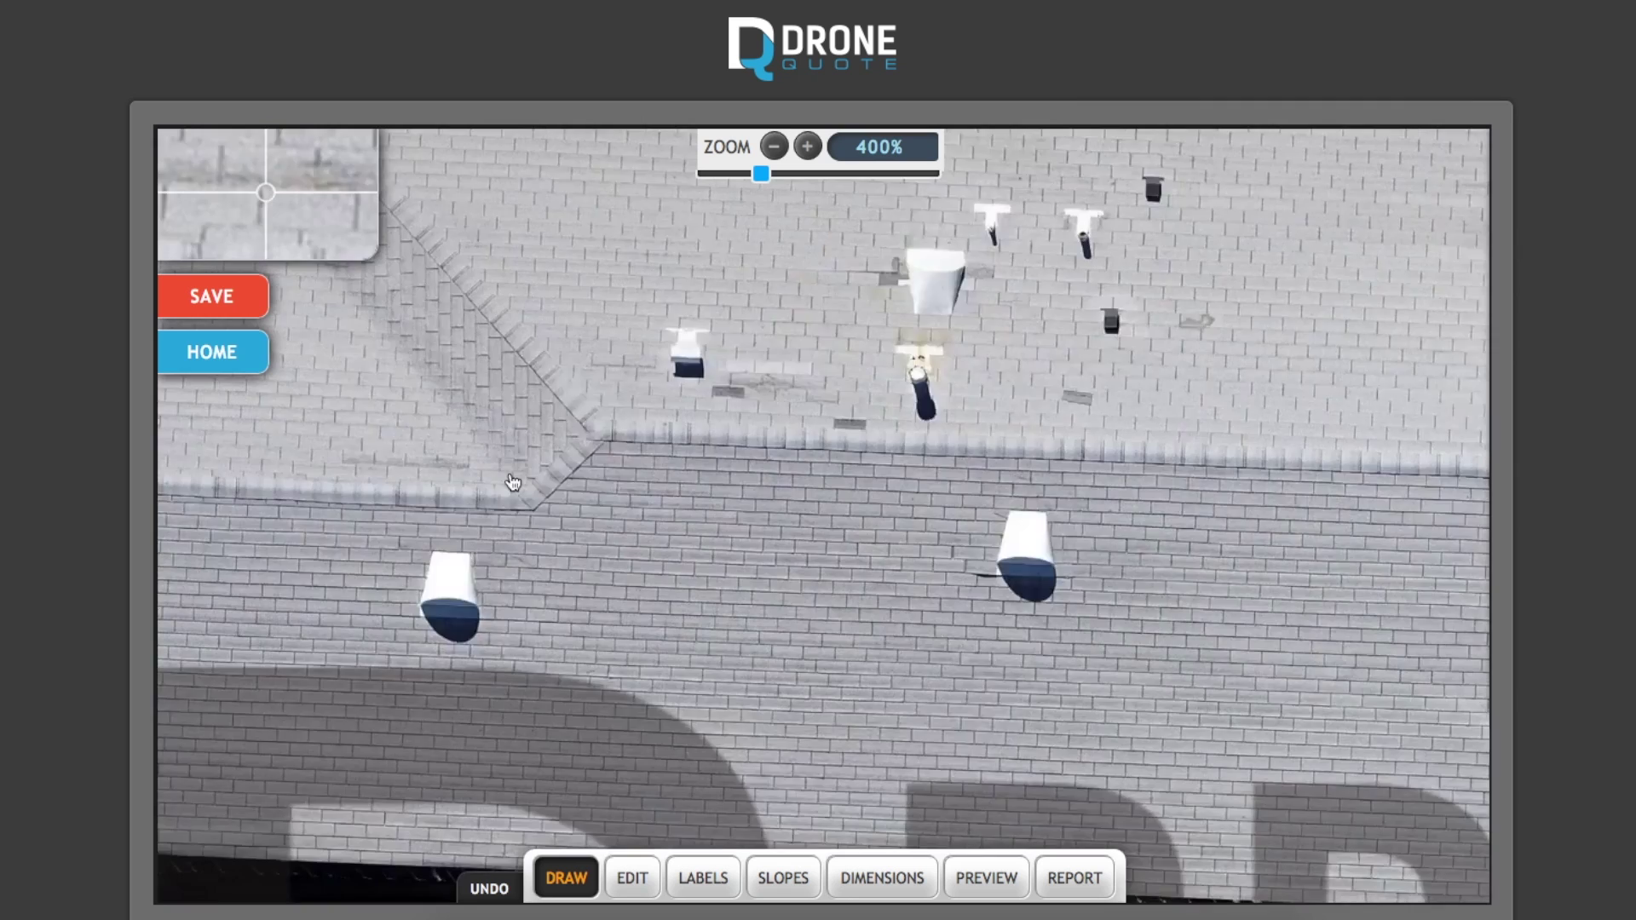
Start outlining the front roof slope from the west end of its ridge, down the gable edge and hip, and along the full eave.
drag(512, 483, 1137, 475)
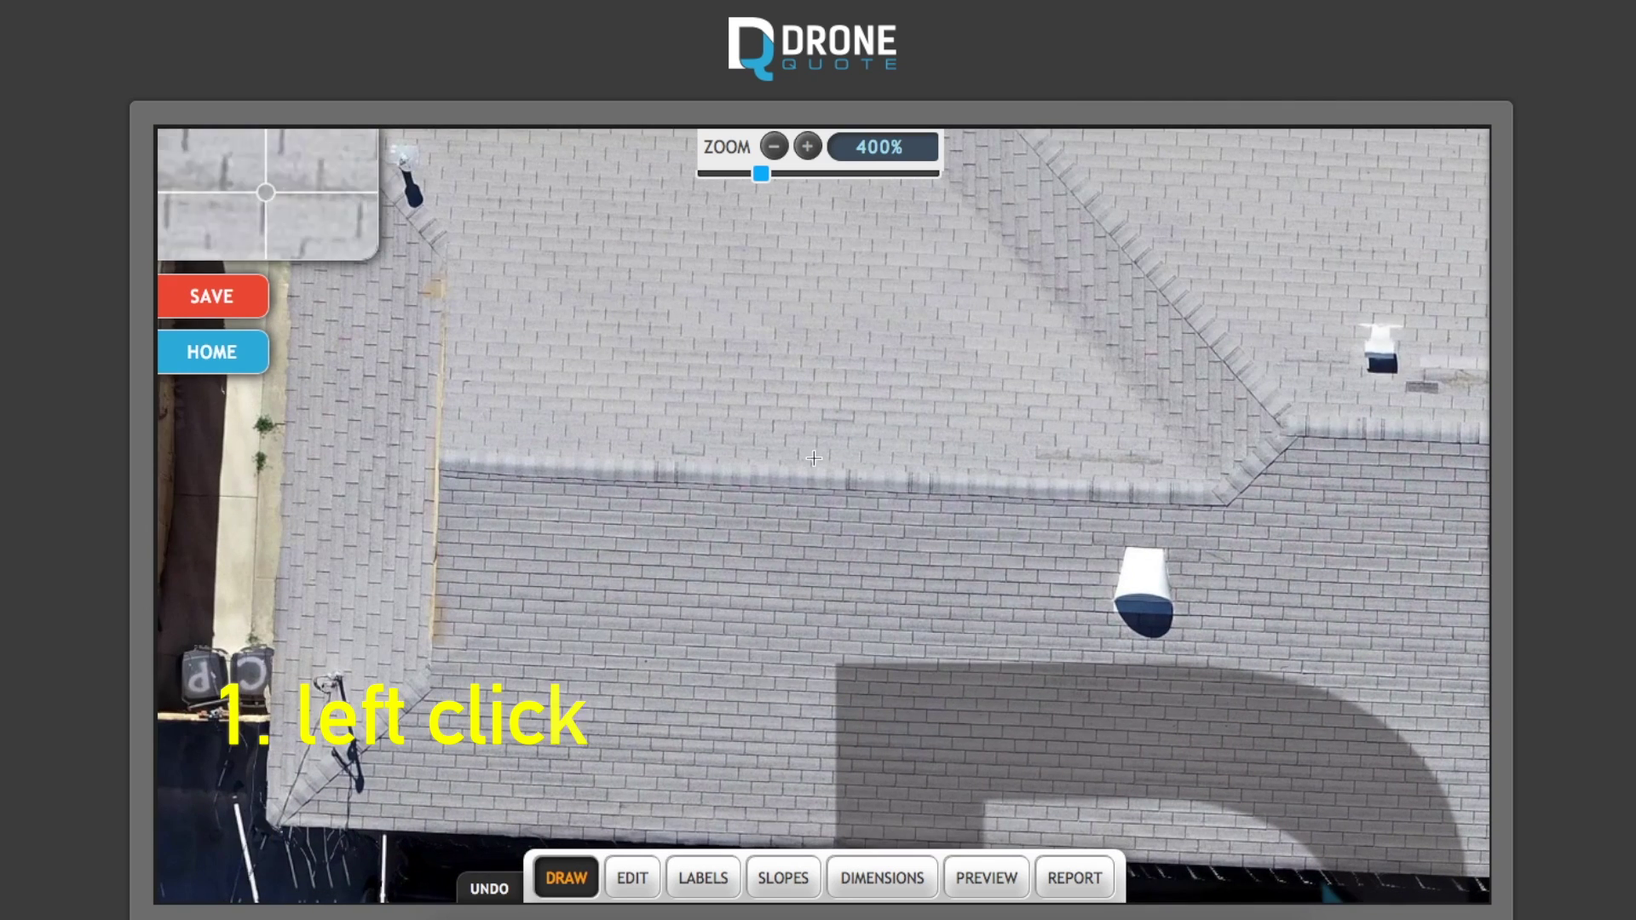
click(440, 460)
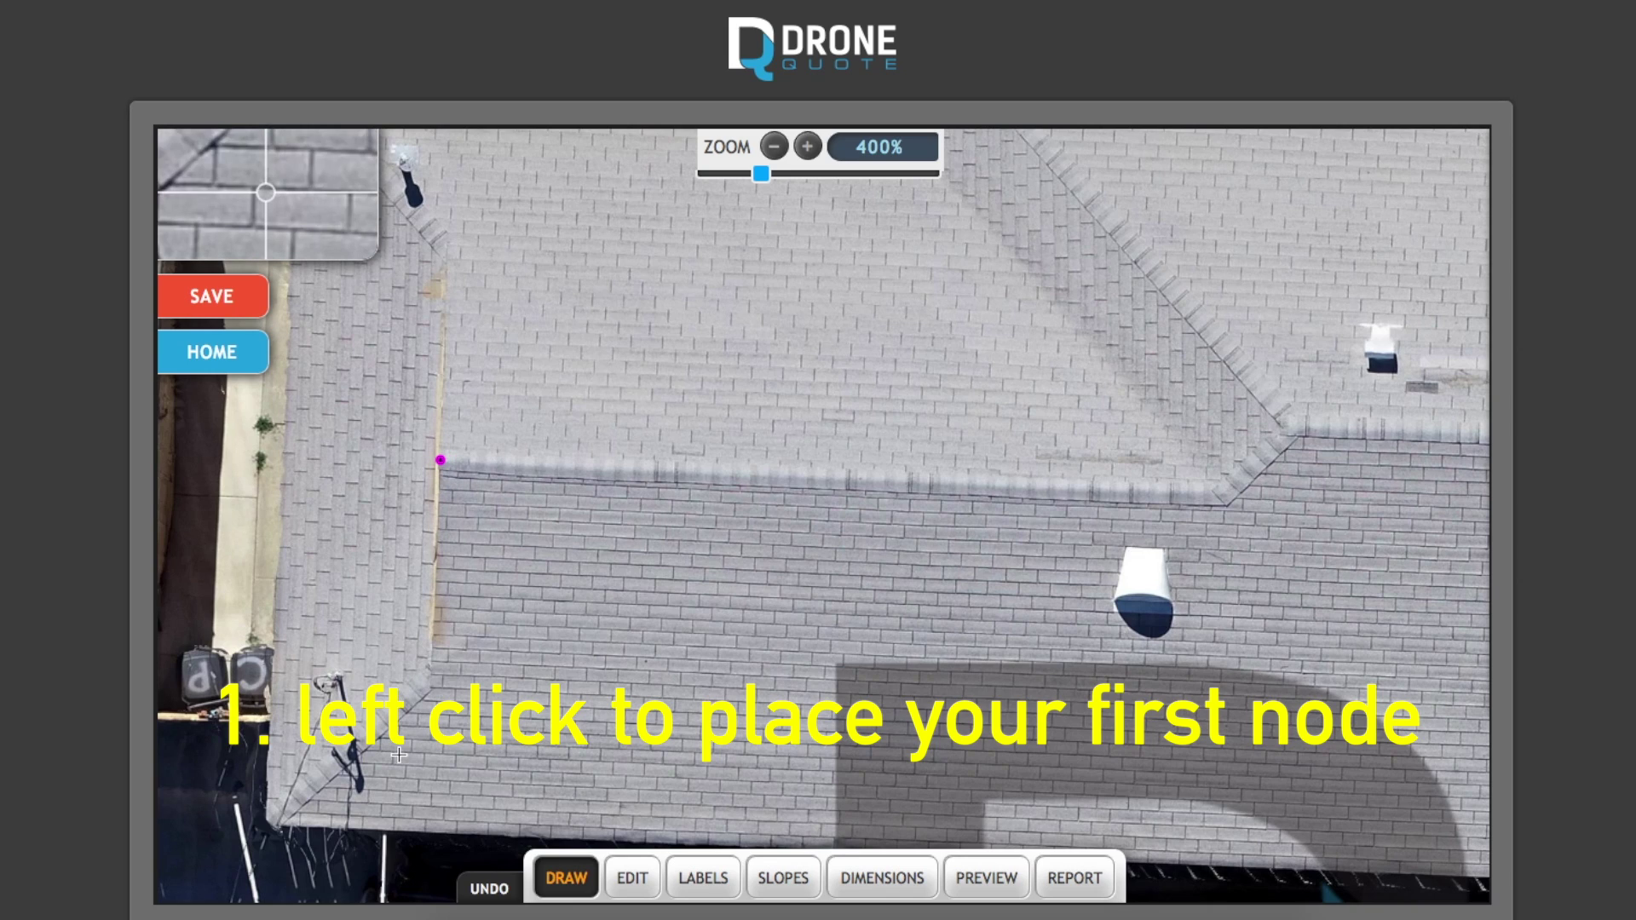
click(431, 677)
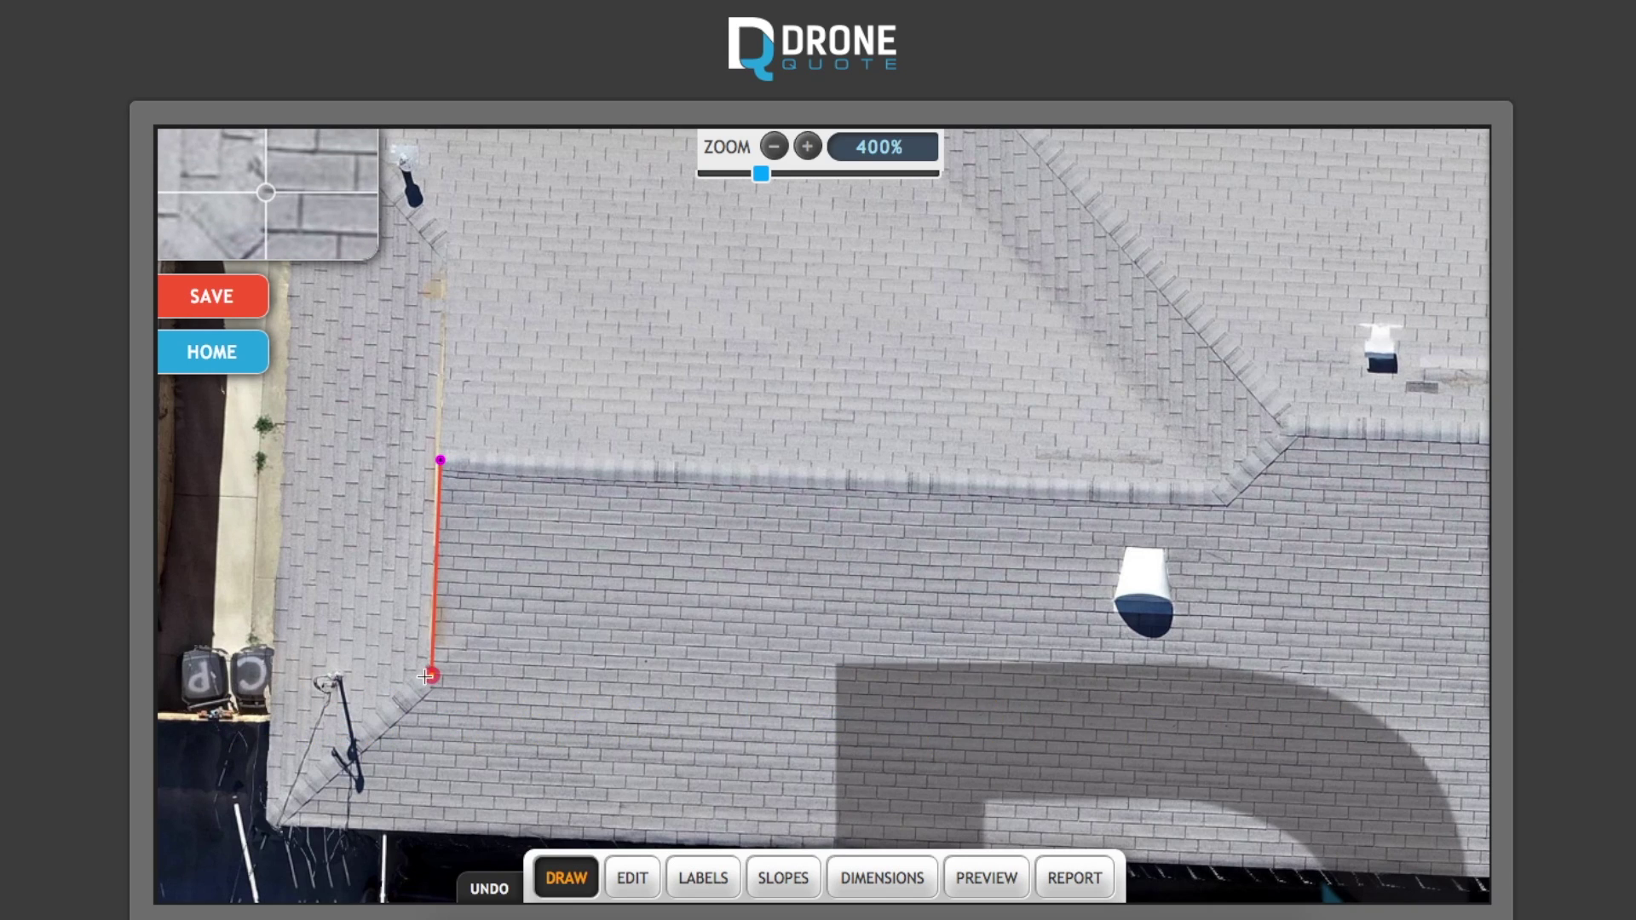
click(270, 823)
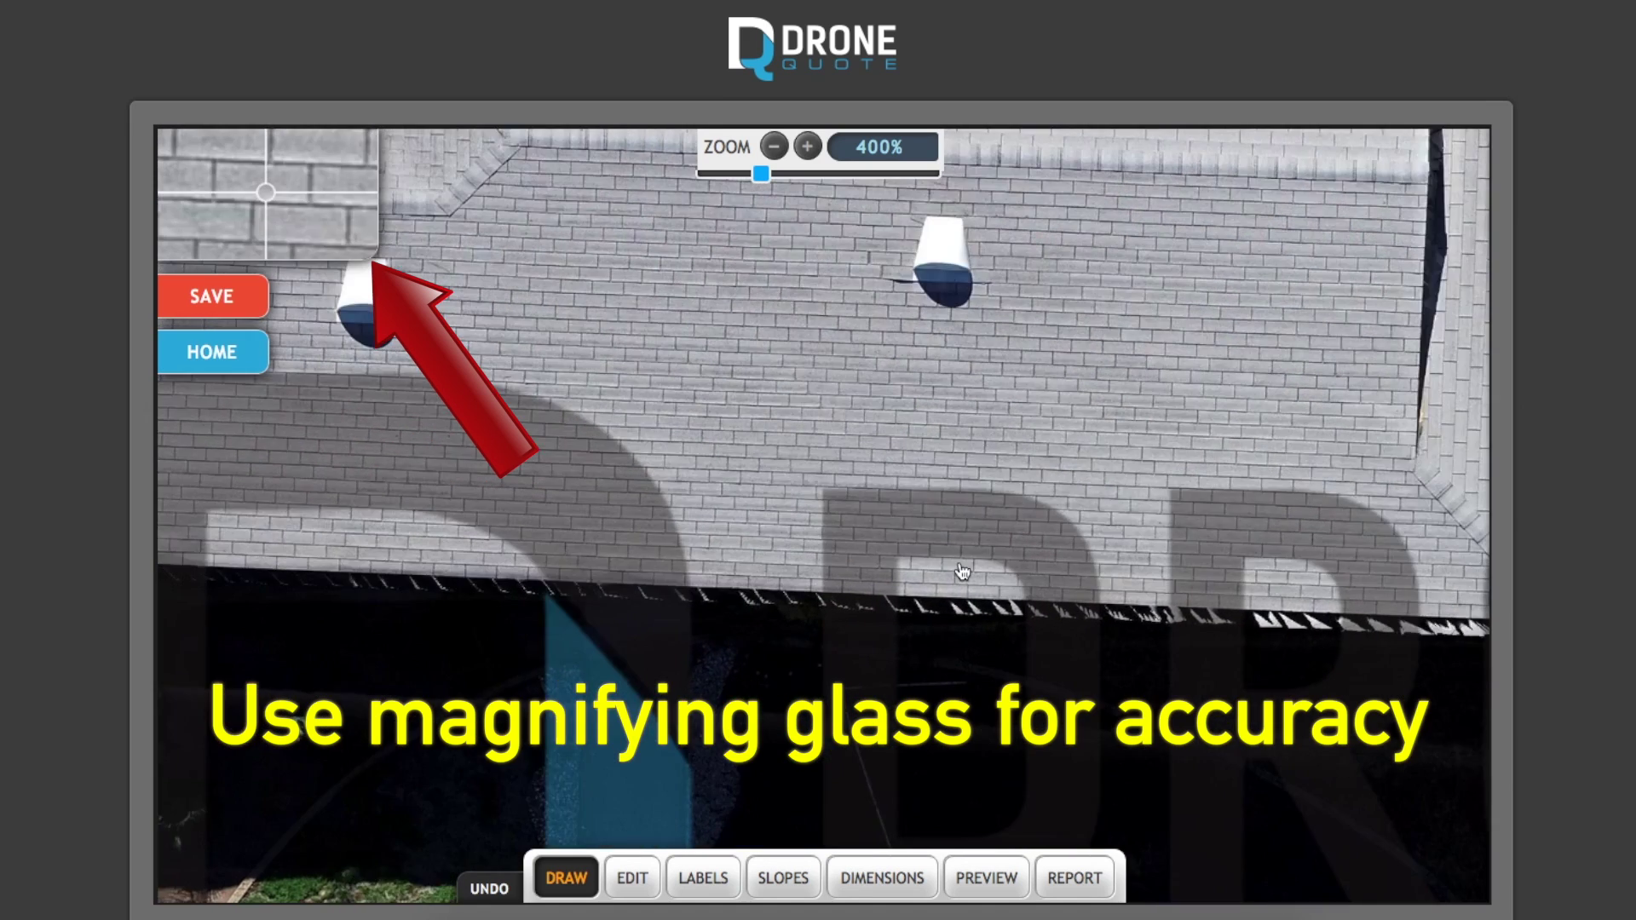
drag(963, 572, 470, 574)
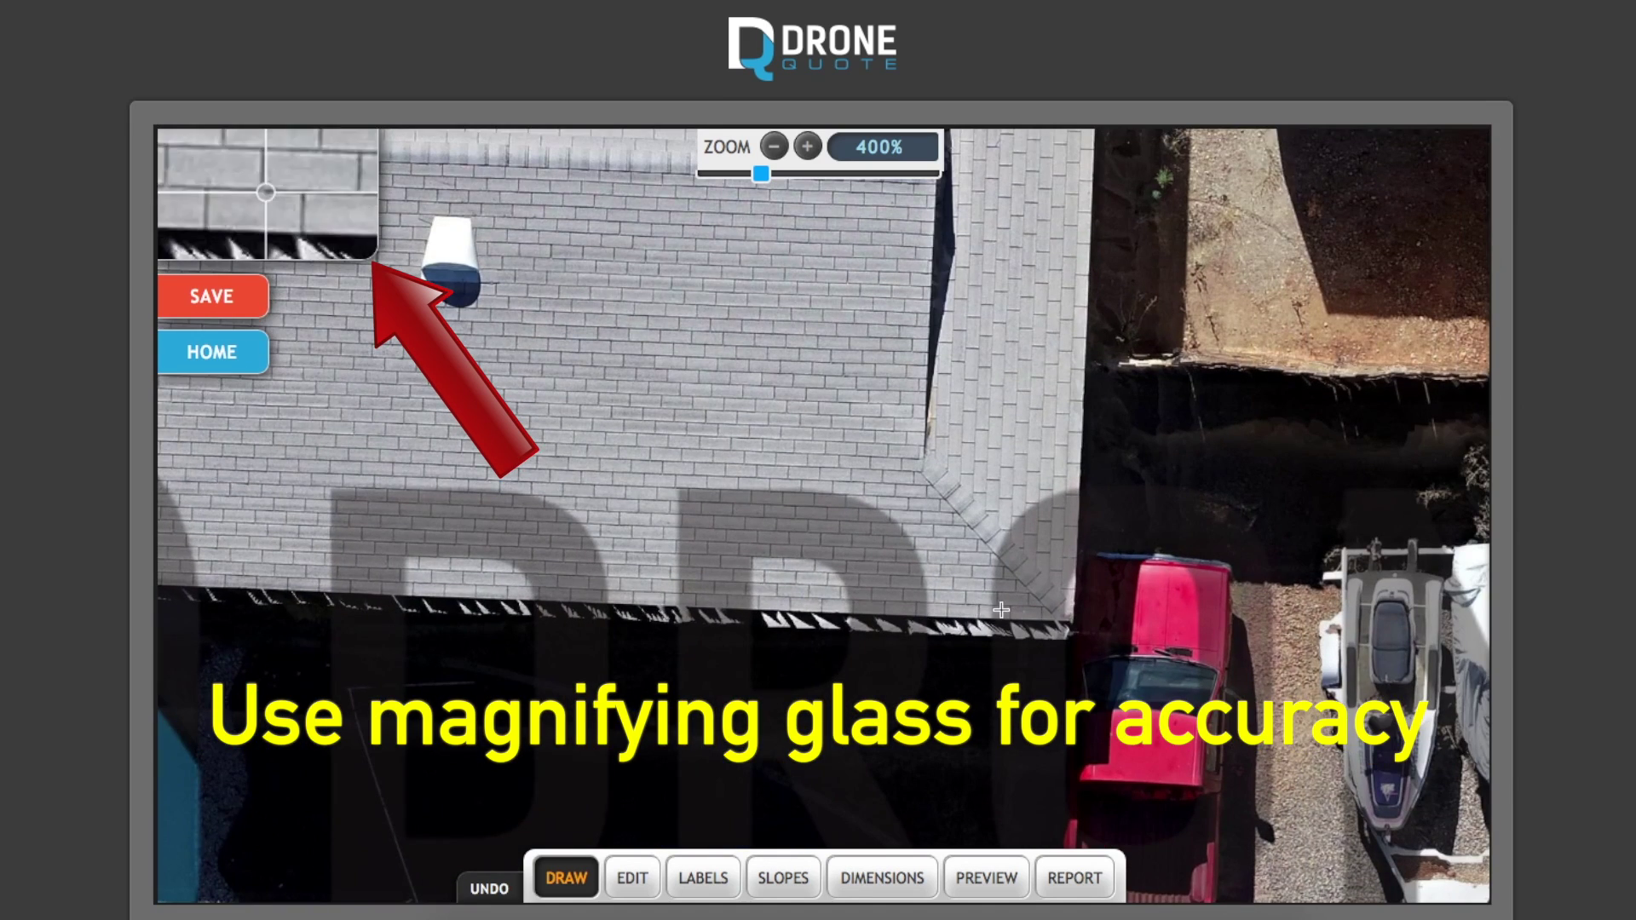
click(1068, 617)
Continue the outline up the far hip and gable edge, back along the ridges, and close the section at its first node.
scroll(1007, 618, down, 5)
click(959, 496)
click(966, 334)
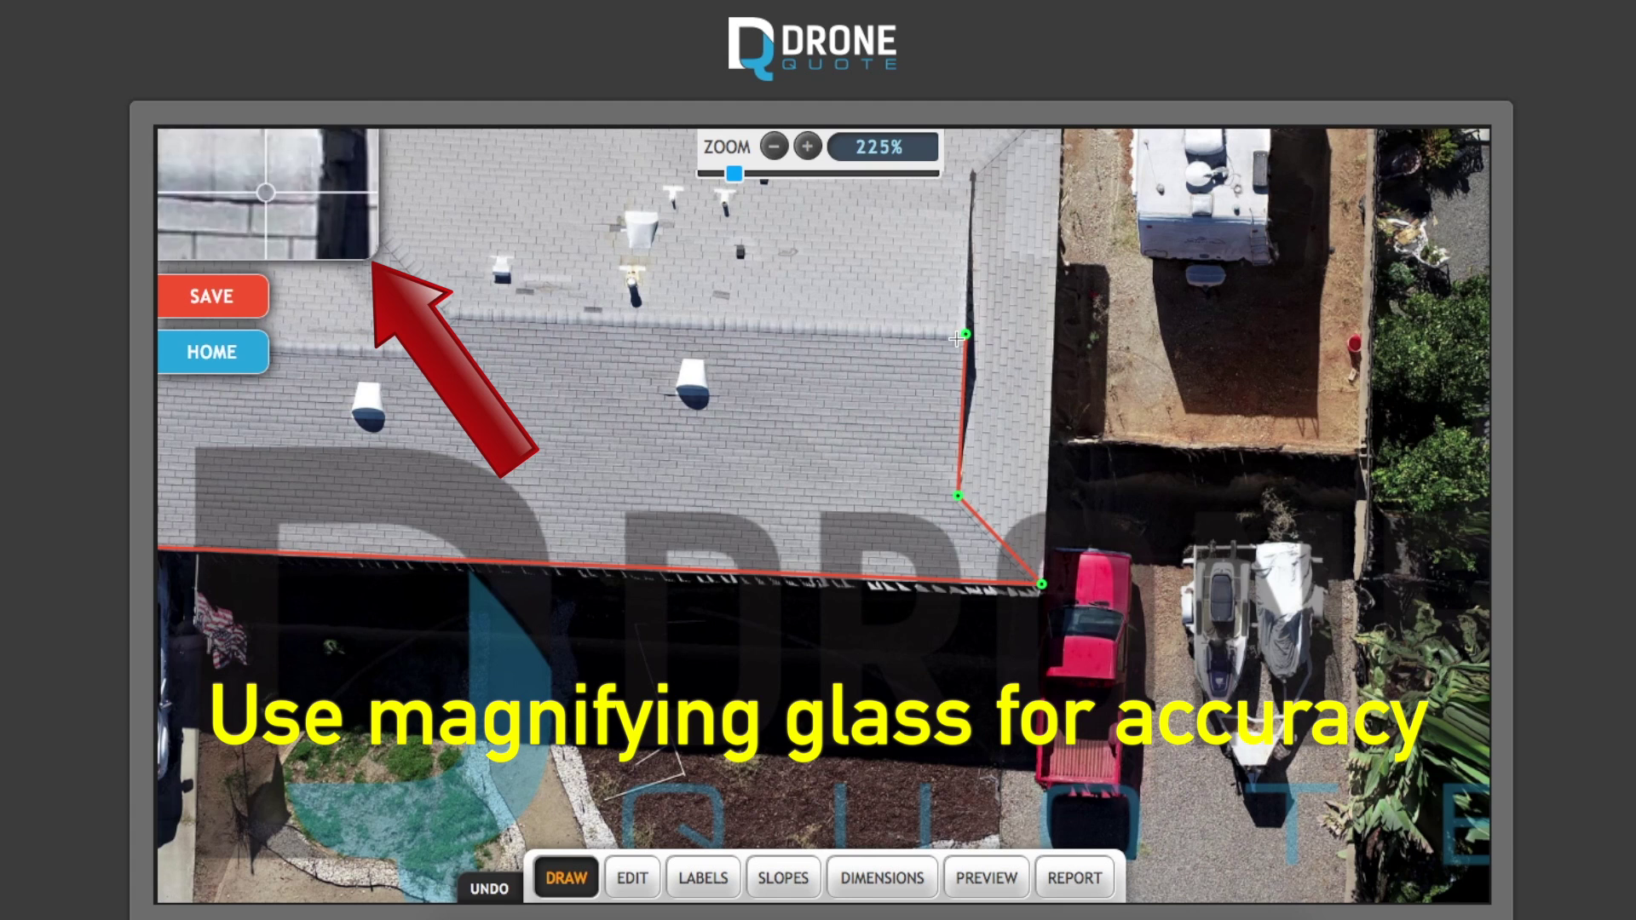
click(450, 314)
drag(409, 383, 1028, 454)
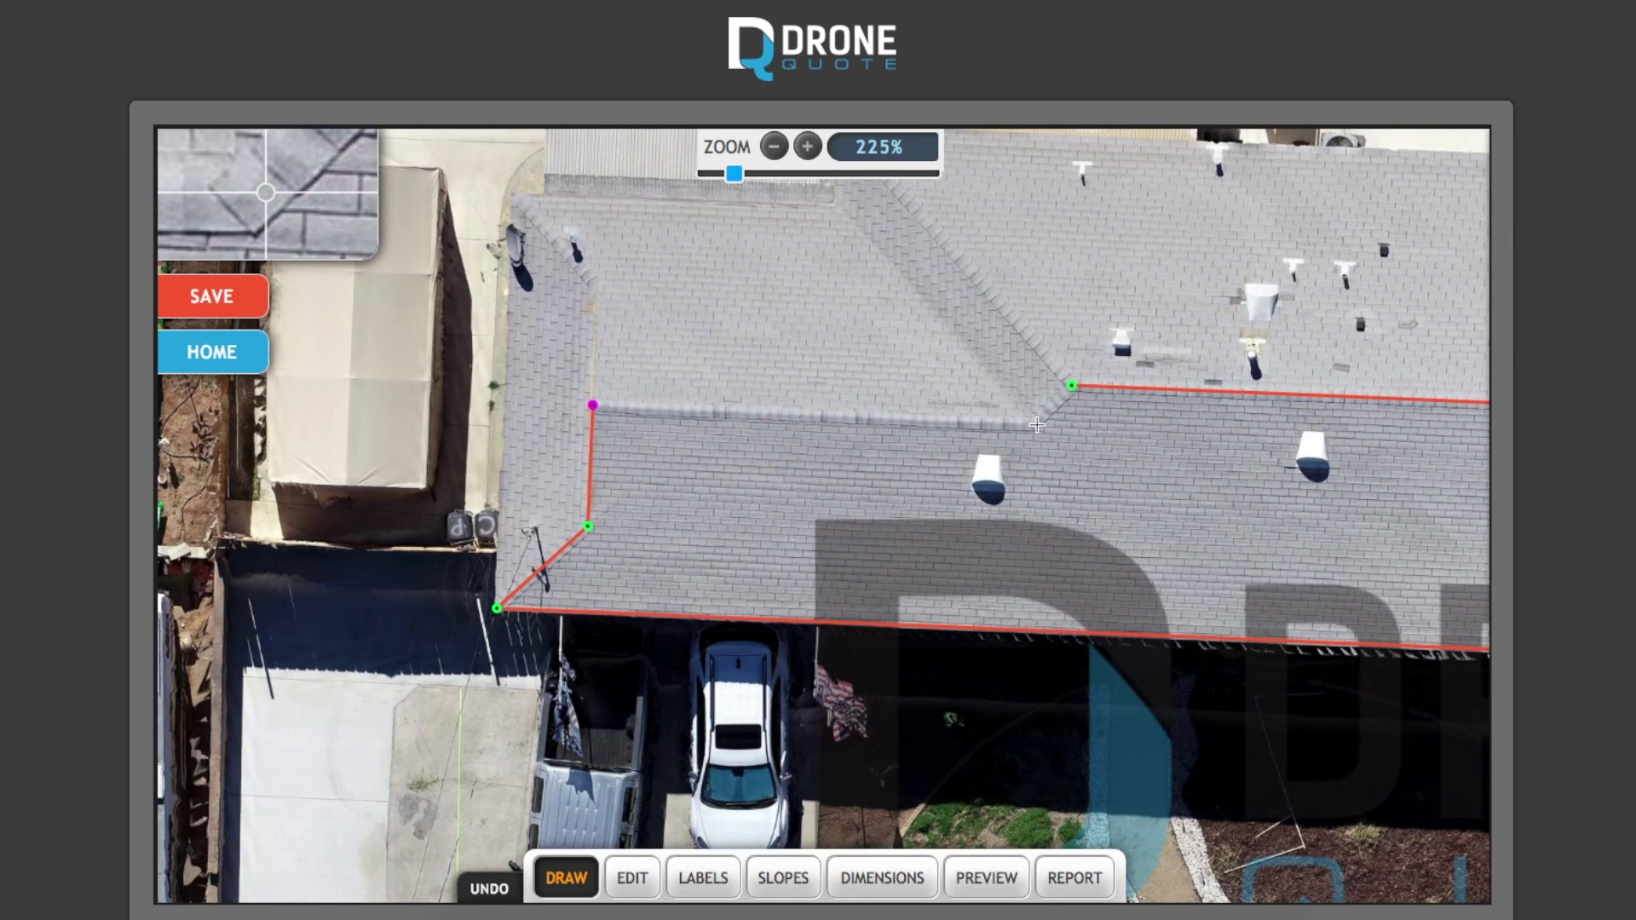
click(1035, 425)
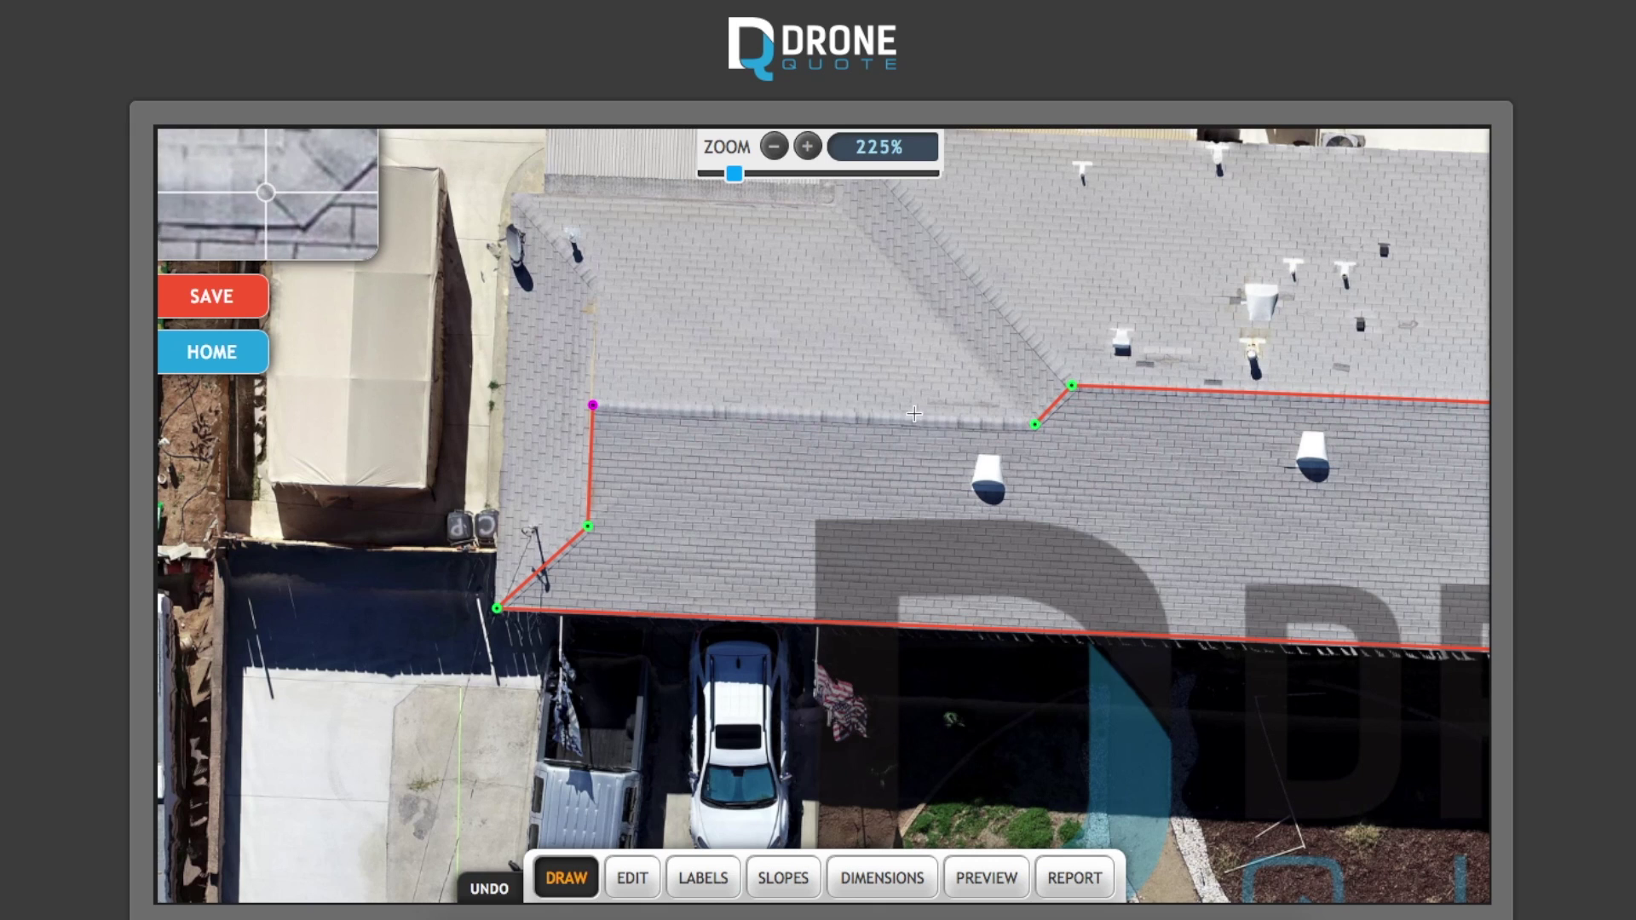
click(592, 405)
scroll(593, 405, up, 6)
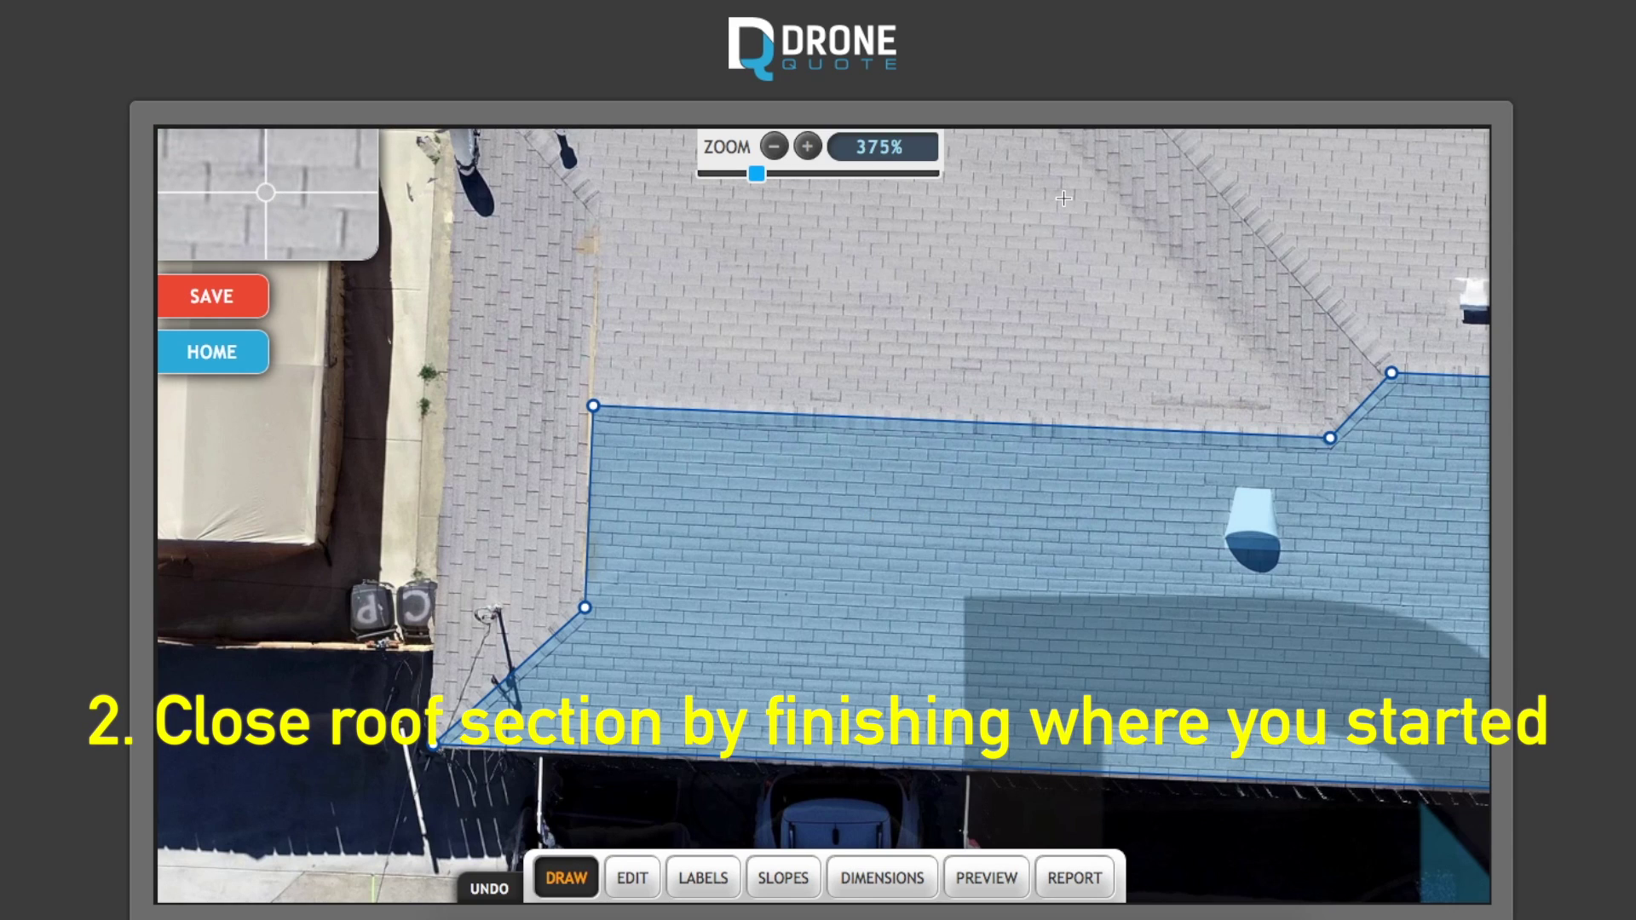
Outline the rear west roof slope from the ridge's west end node, up the gable edge and hip, along the eave and down the valley.
drag(1006, 222, 1044, 449)
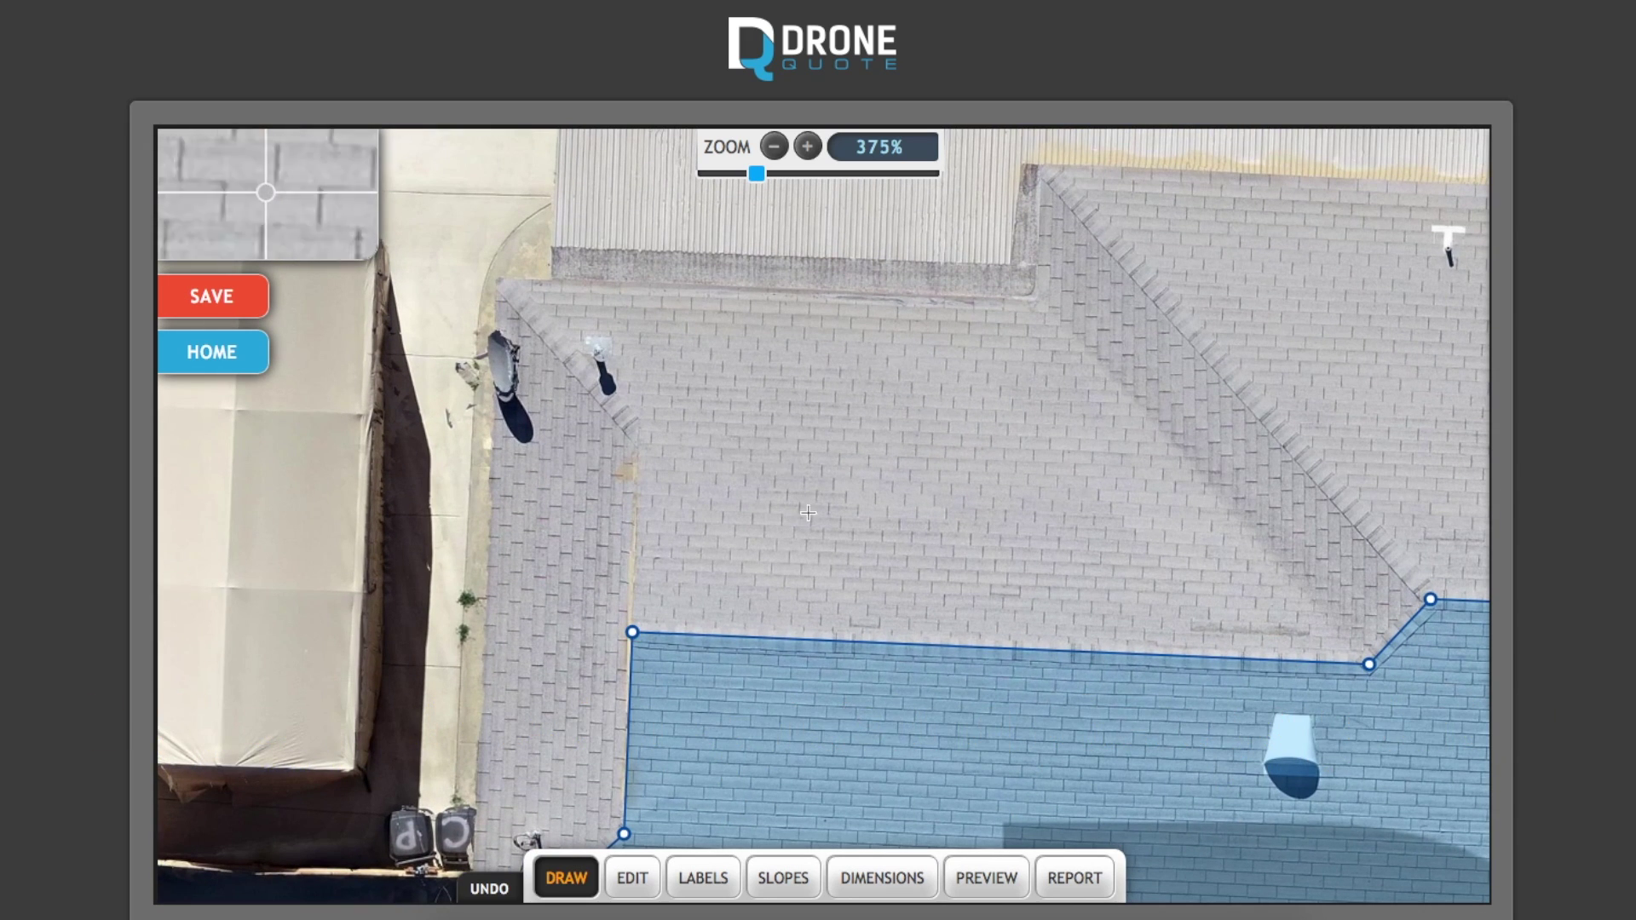
click(630, 631)
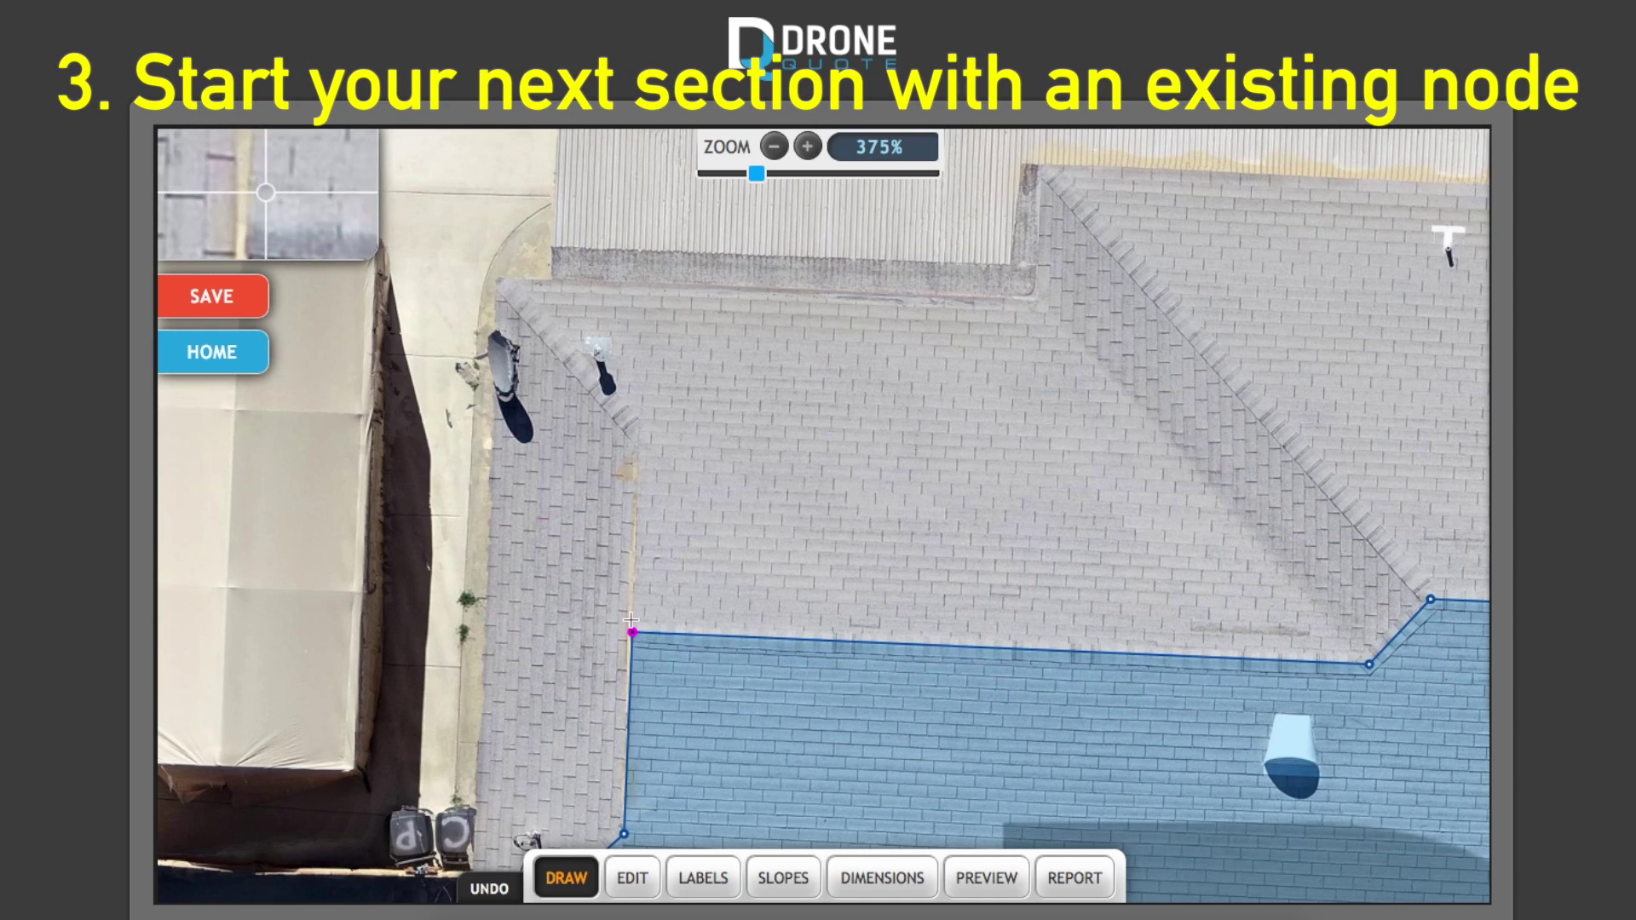
click(639, 435)
click(498, 281)
click(1032, 300)
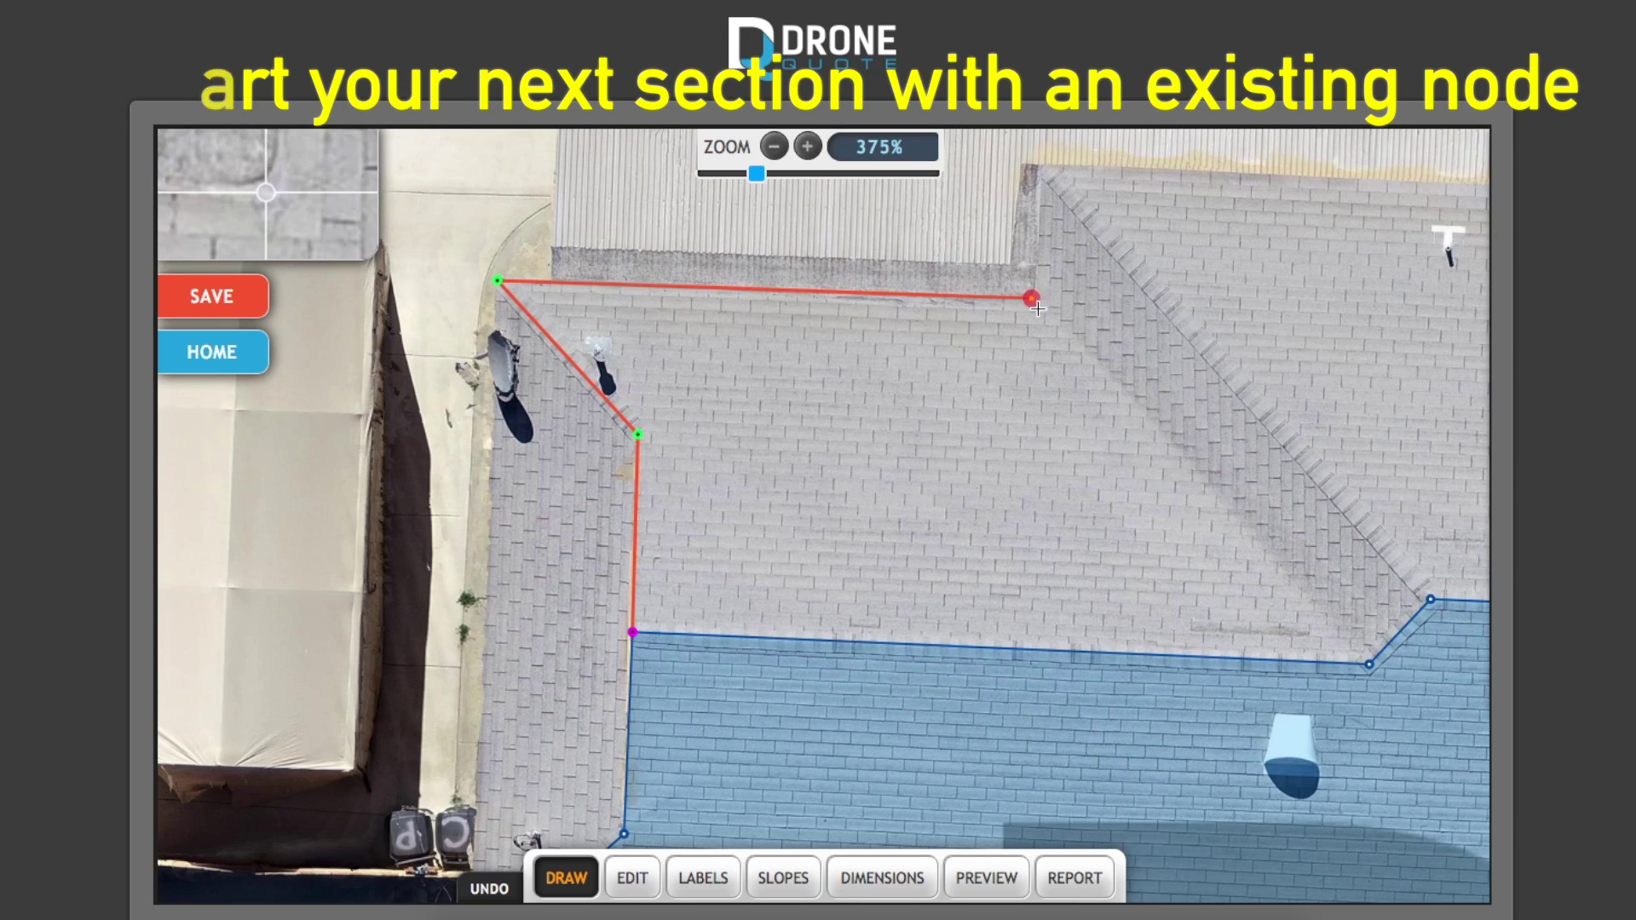
click(1369, 664)
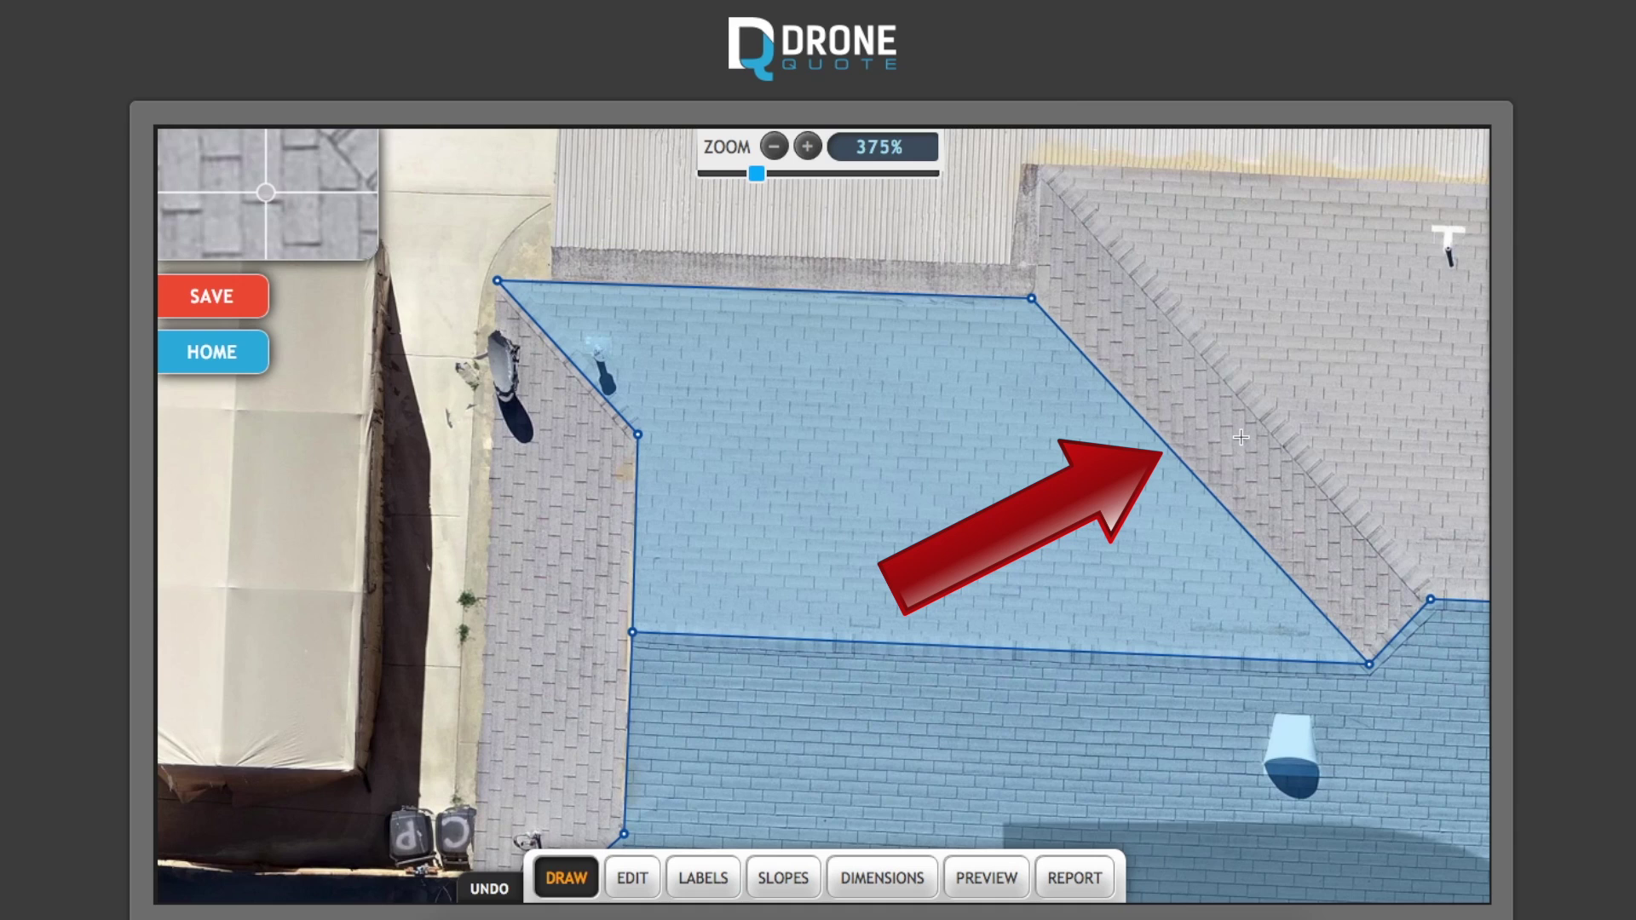
Outline the narrow sloped strip east of the valley, running from its eave corners to the short ridge step, and close it at the first node.
click(1031, 299)
click(1041, 166)
click(1431, 600)
click(1370, 664)
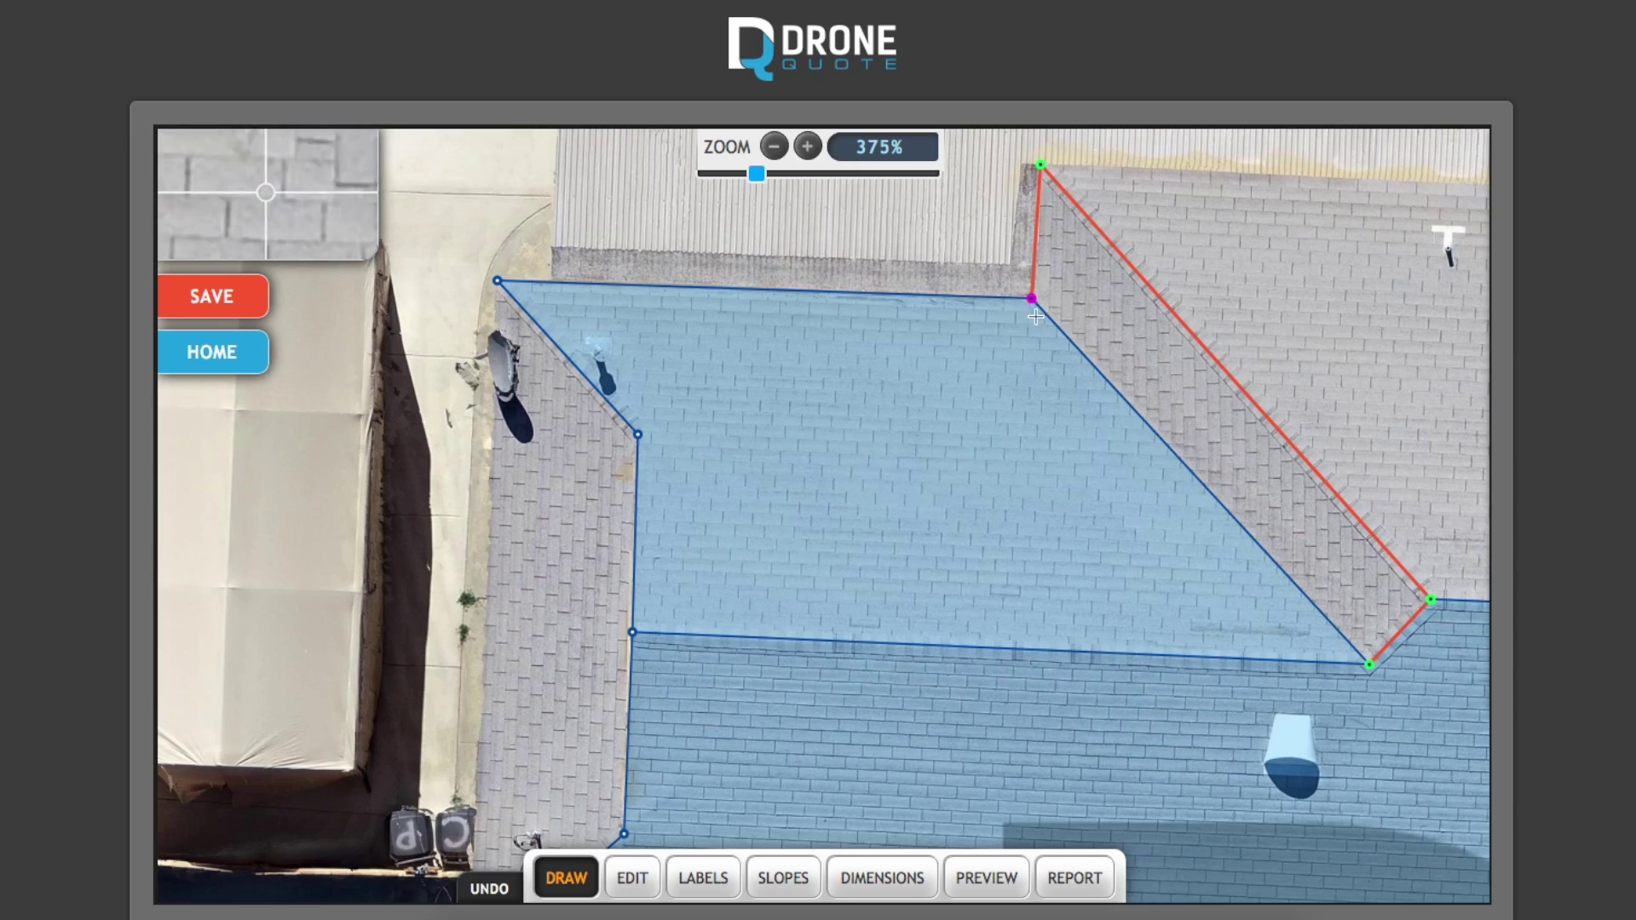
click(1031, 298)
Outline the west end slope along its full outer eave, up the front hip and gable edge, and back along the rear hip.
mouse_move(542, 587)
mouse_down()
mouse_move(584, 513)
mouse_move(597, 437)
mouse_up()
click(551, 132)
click(527, 823)
click(678, 684)
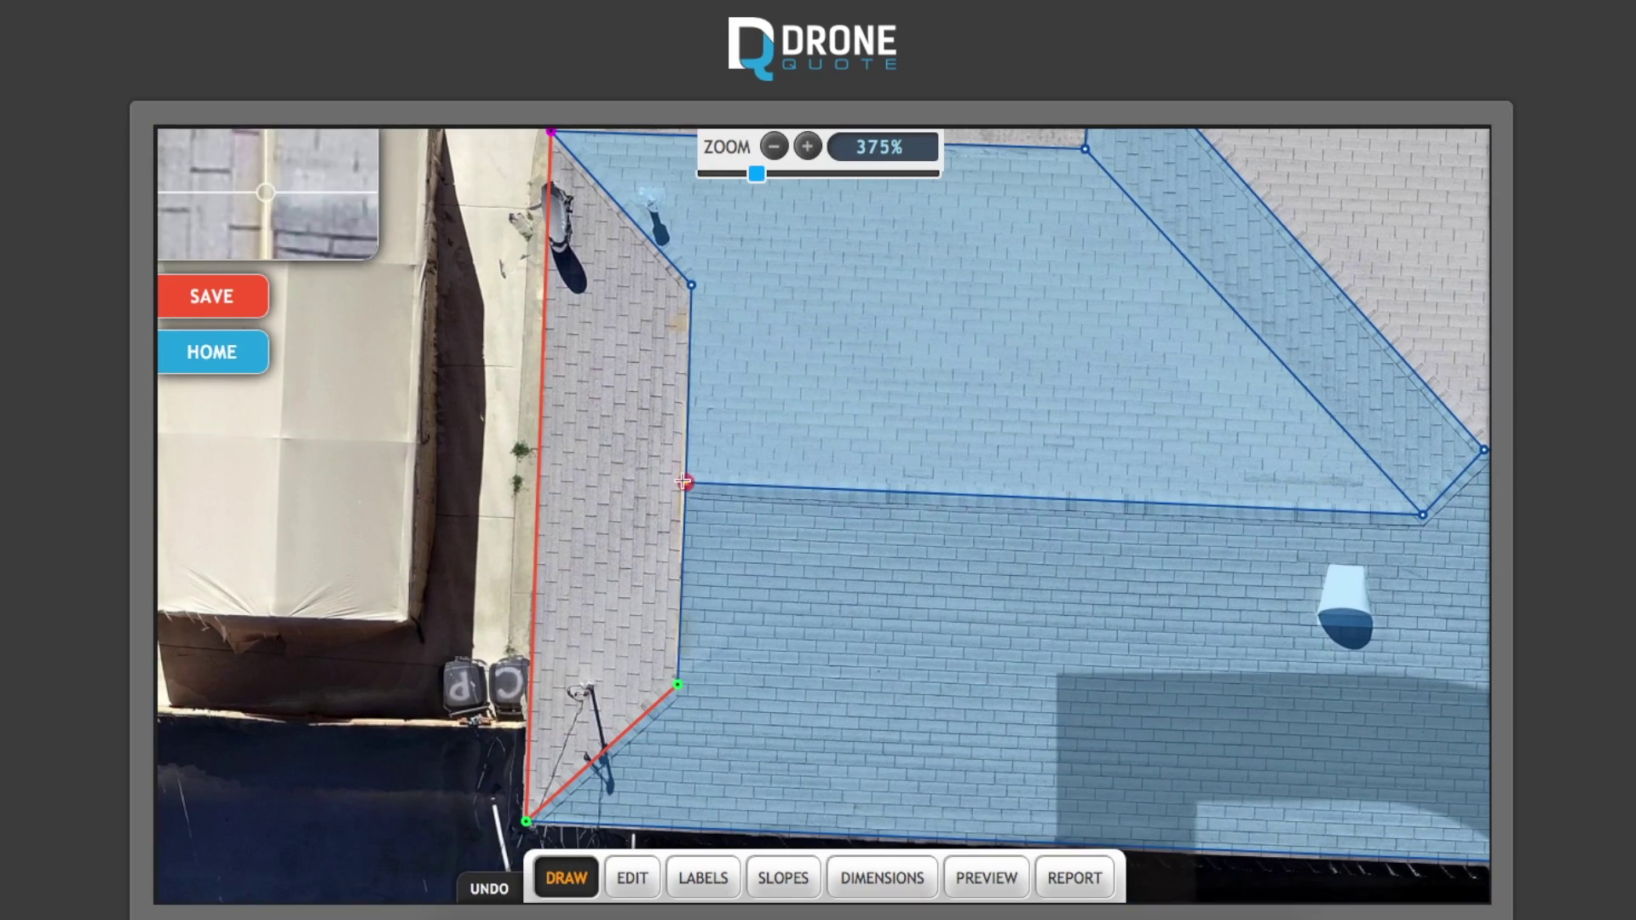
click(686, 483)
click(691, 285)
click(551, 132)
Outline the large rear roof slope along its eave, down the east hip and gable edge, back along the main ridge, and close it.
drag(1030, 437, 611, 682)
click(412, 315)
drag(1157, 369, 330, 329)
click(986, 346)
click(842, 478)
click(831, 751)
drag(443, 629, 995, 615)
click(527, 704)
drag(544, 562, 864, 694)
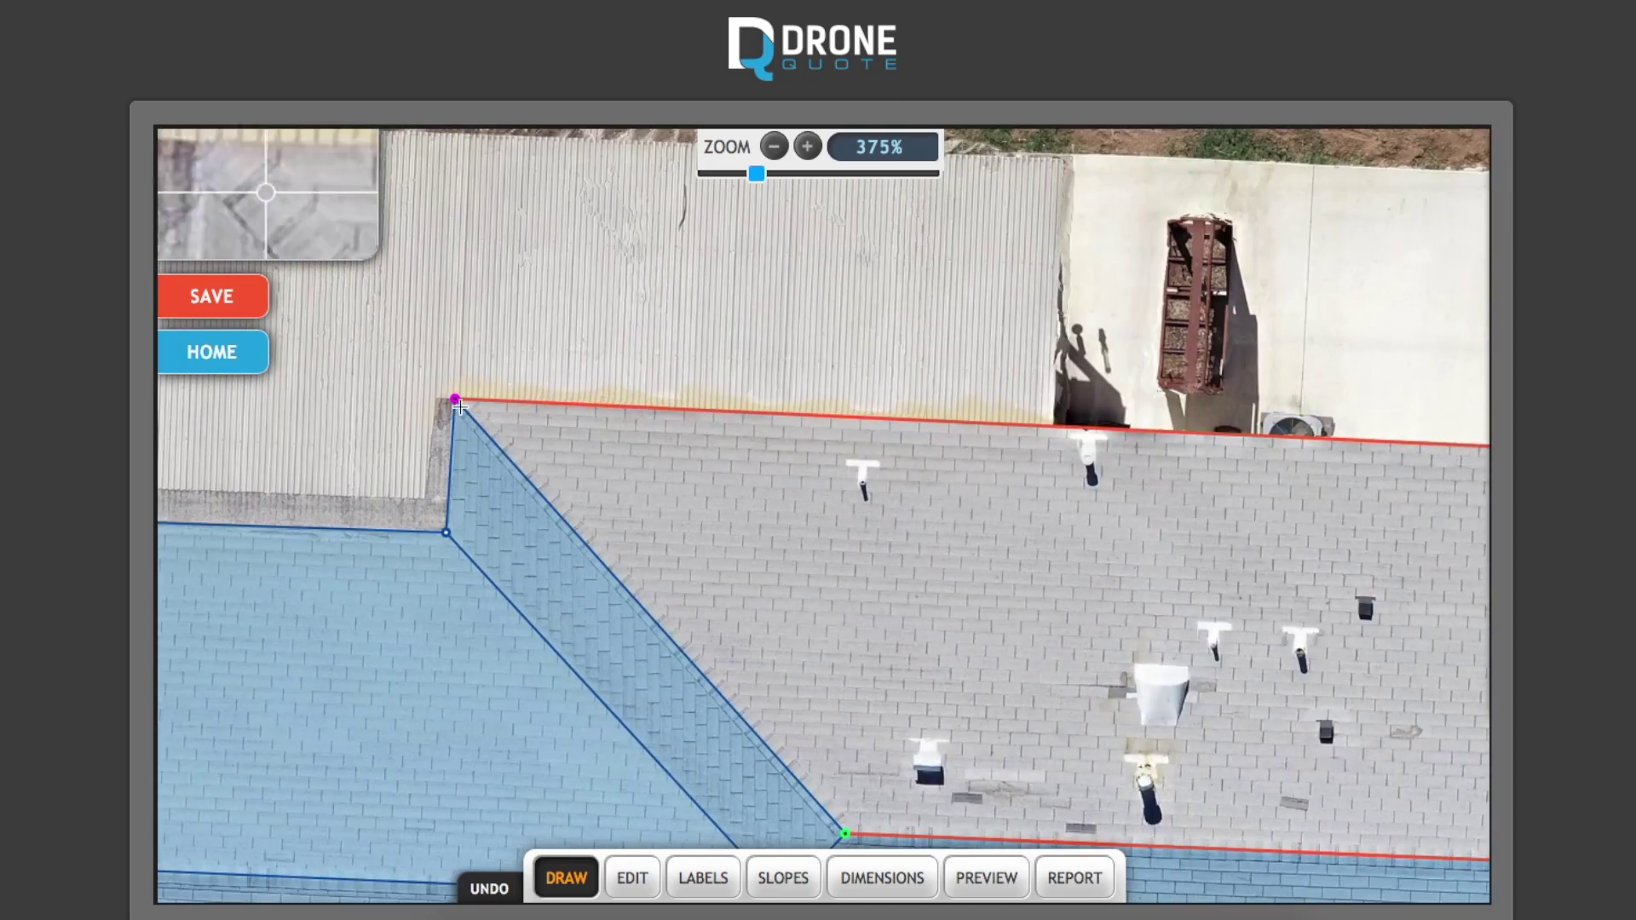
click(453, 398)
Outline the east end slope from its front corner along the outer eave, rear hip, gable edge and front hip, and close it.
drag(1154, 563, 531, 156)
click(1209, 877)
drag(1266, 201, 1265, 595)
click(1235, 453)
click(1090, 583)
drag(1154, 671, 1151, 329)
click(1076, 513)
click(1063, 784)
drag(1174, 795, 1110, 523)
click(1140, 662)
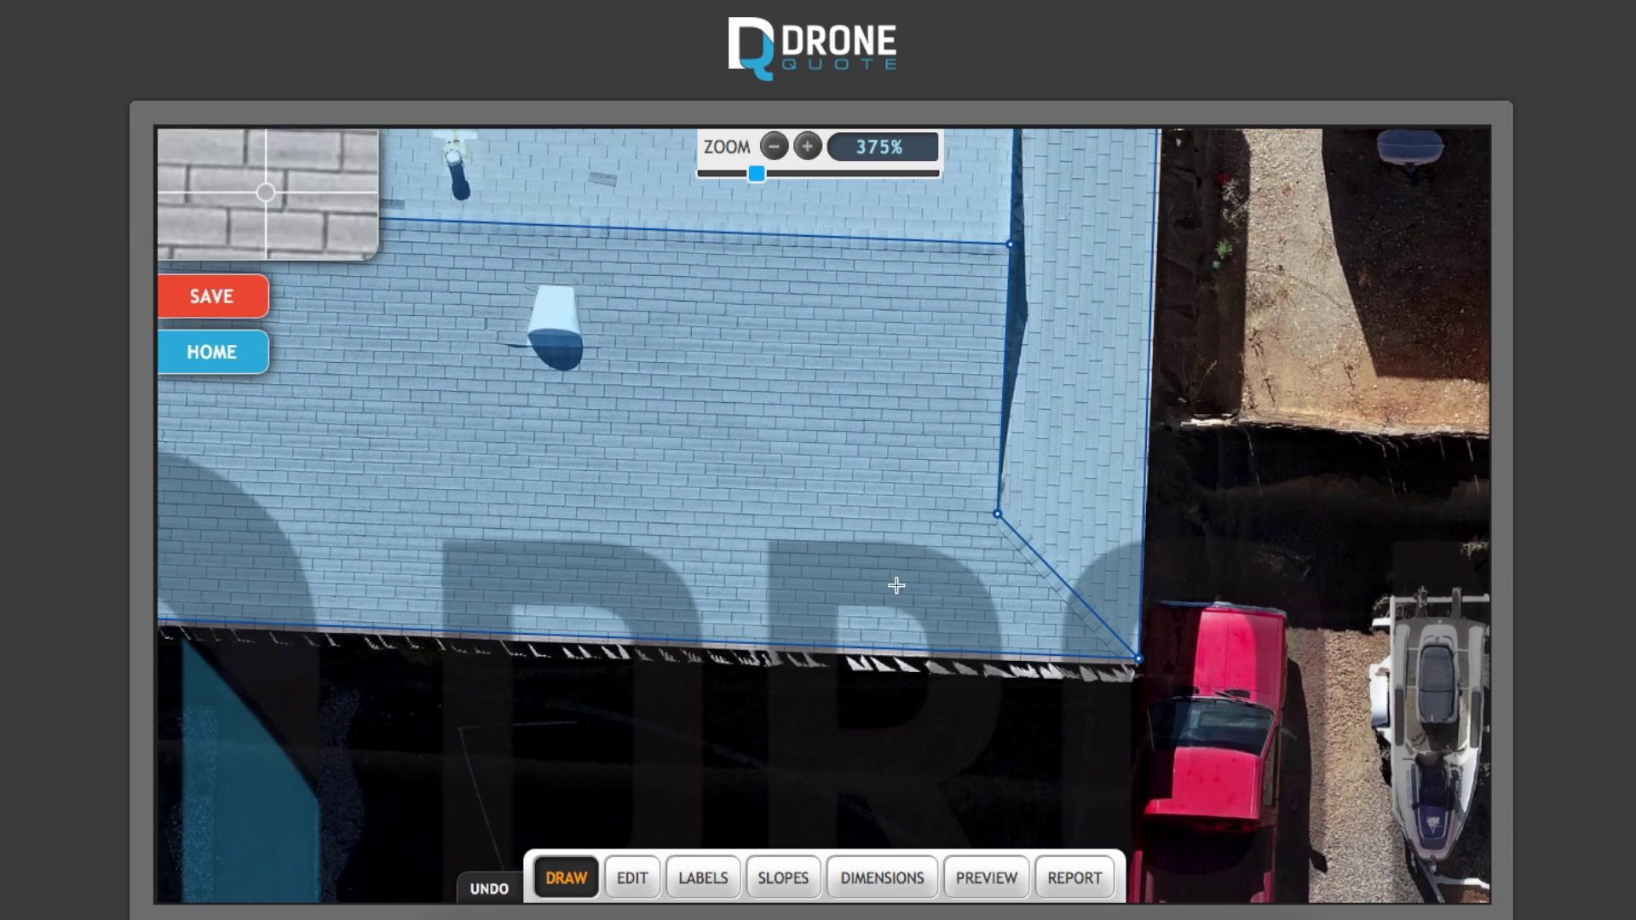
Start outlining the corrugated patio cover from the inner roof corner, adding a node on the rear eave line and marking both outer corners.
drag(547, 159, 1180, 739)
scroll(1179, 738, down, 1)
drag(1004, 411, 1196, 698)
click(639, 665)
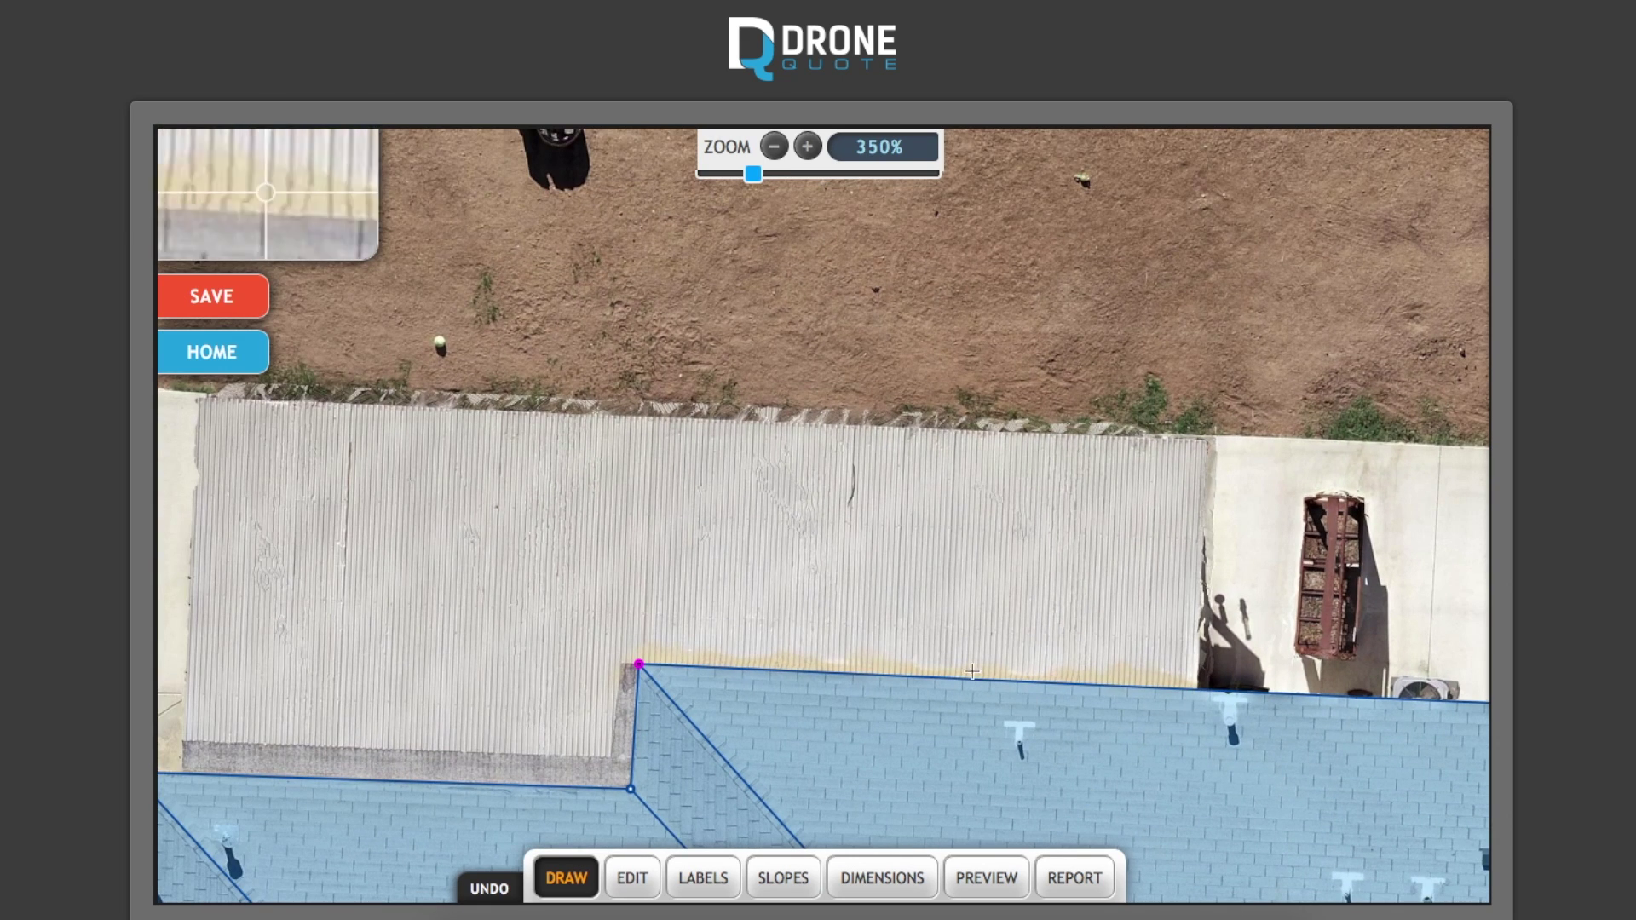
click(1197, 690)
click(1197, 690)
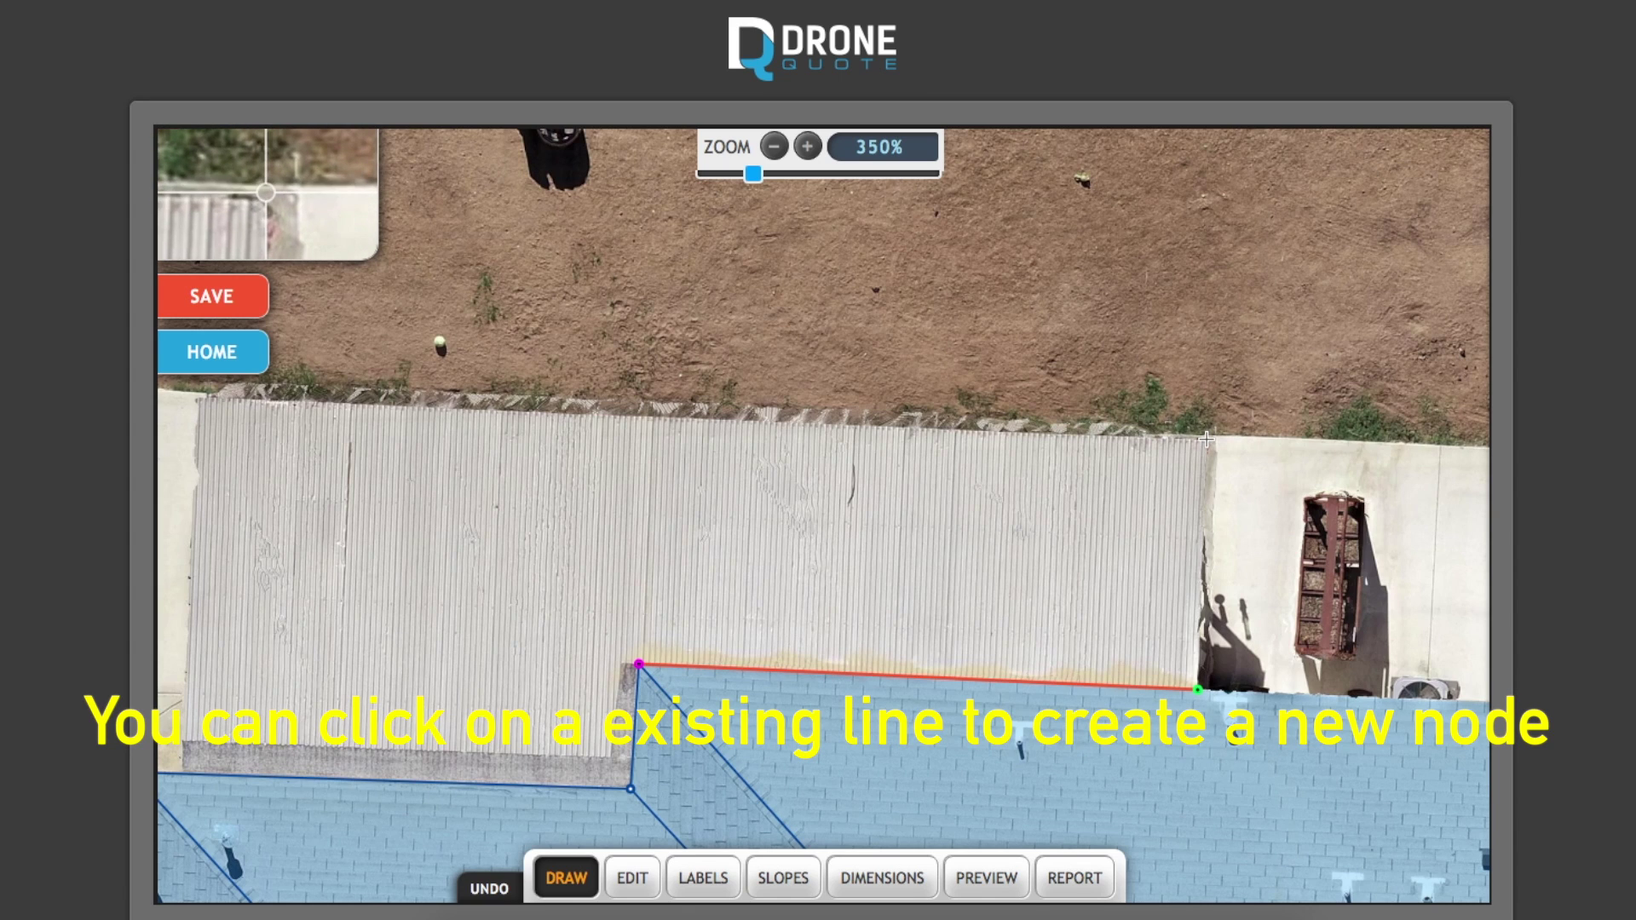
drag(353, 443, 675, 456)
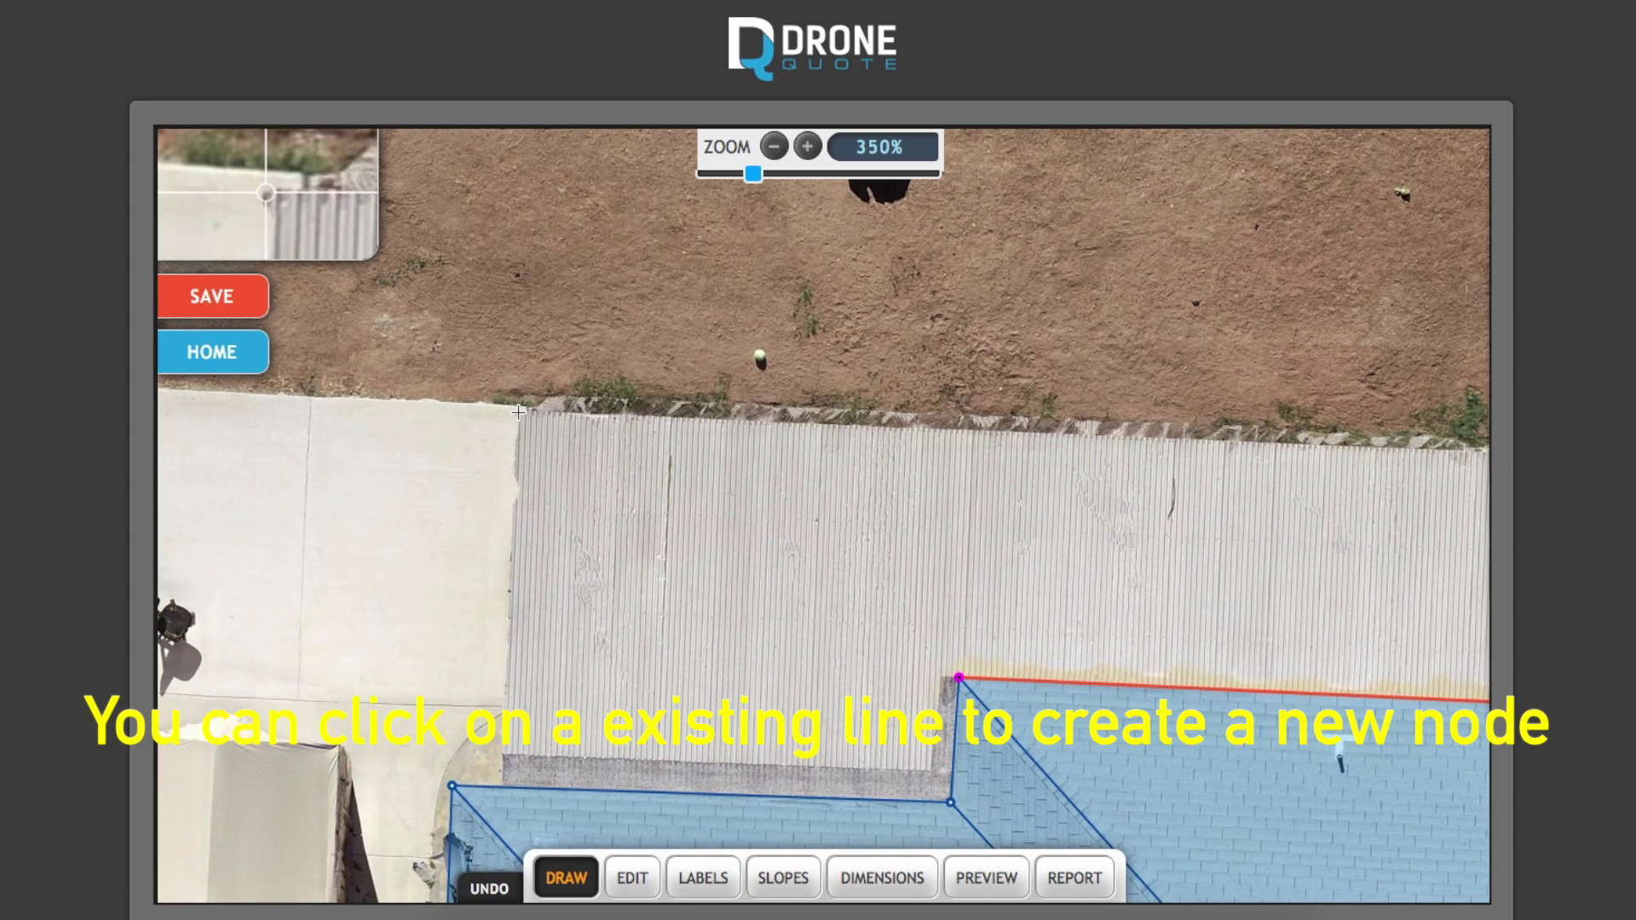
click(519, 413)
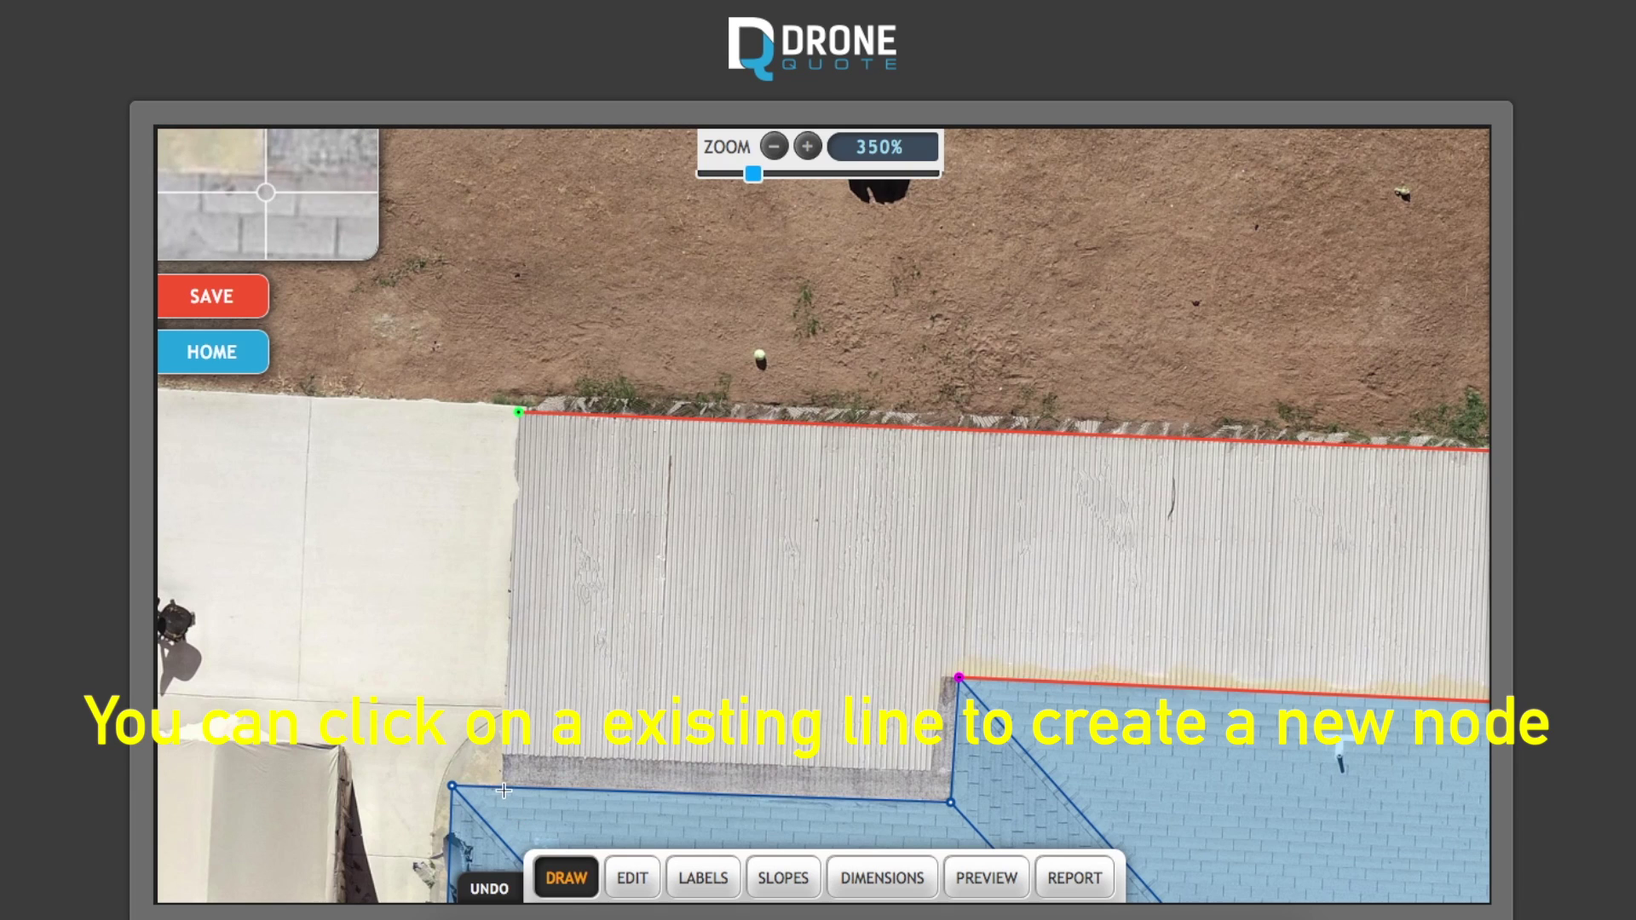
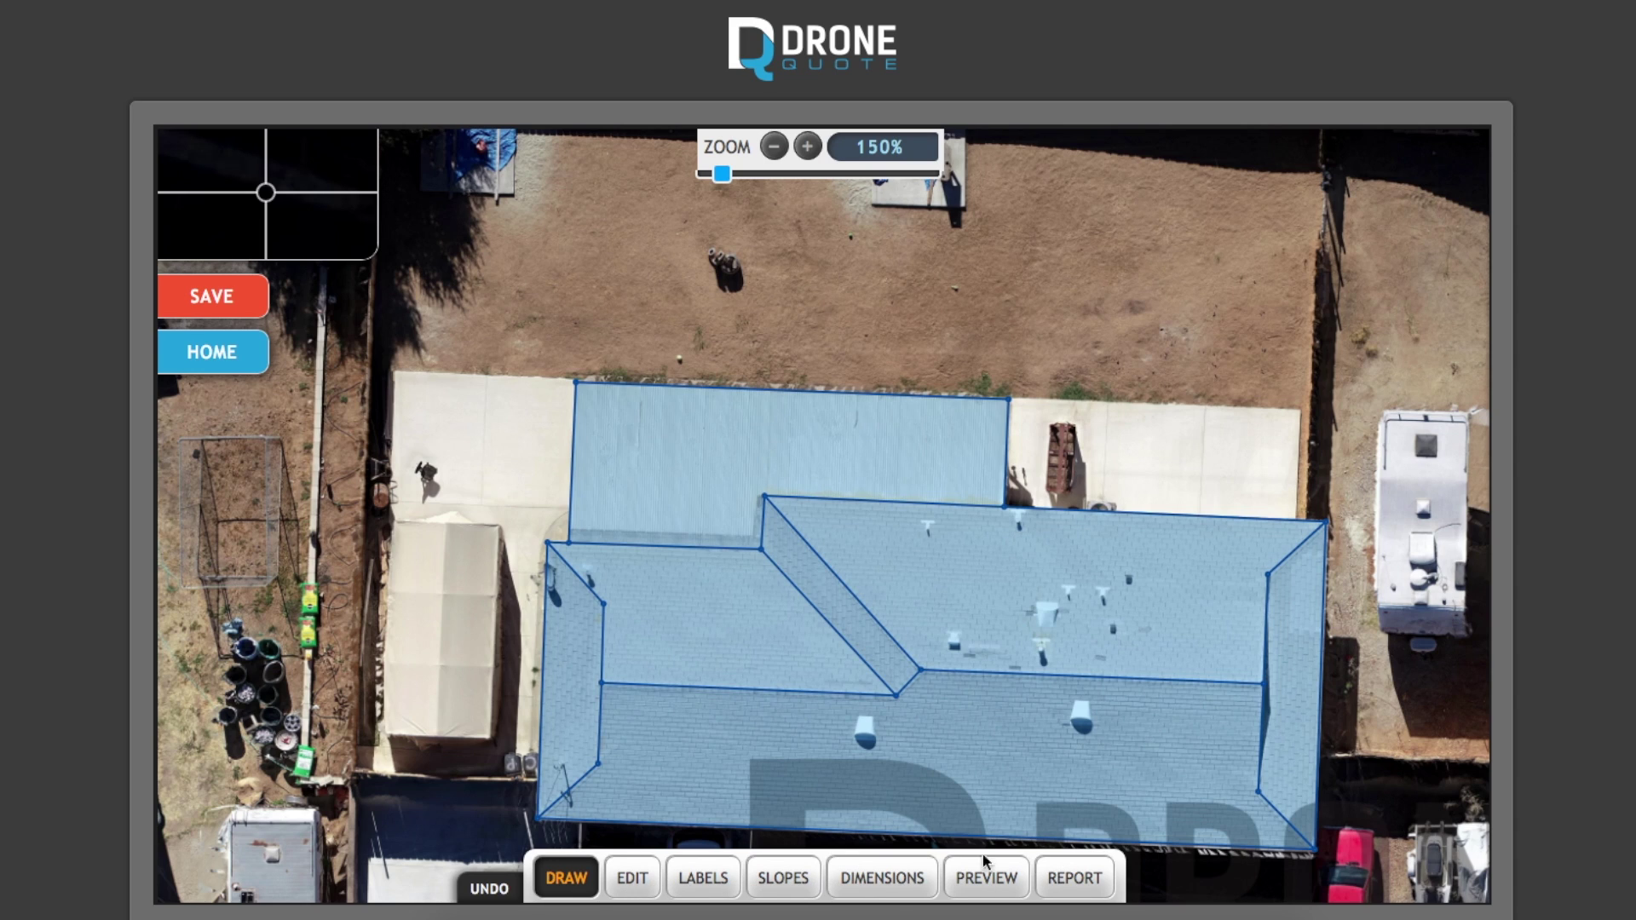
Switch to editing the drawn sections and move the front slope's east corner node outward onto the actual eave corner.
click(631, 882)
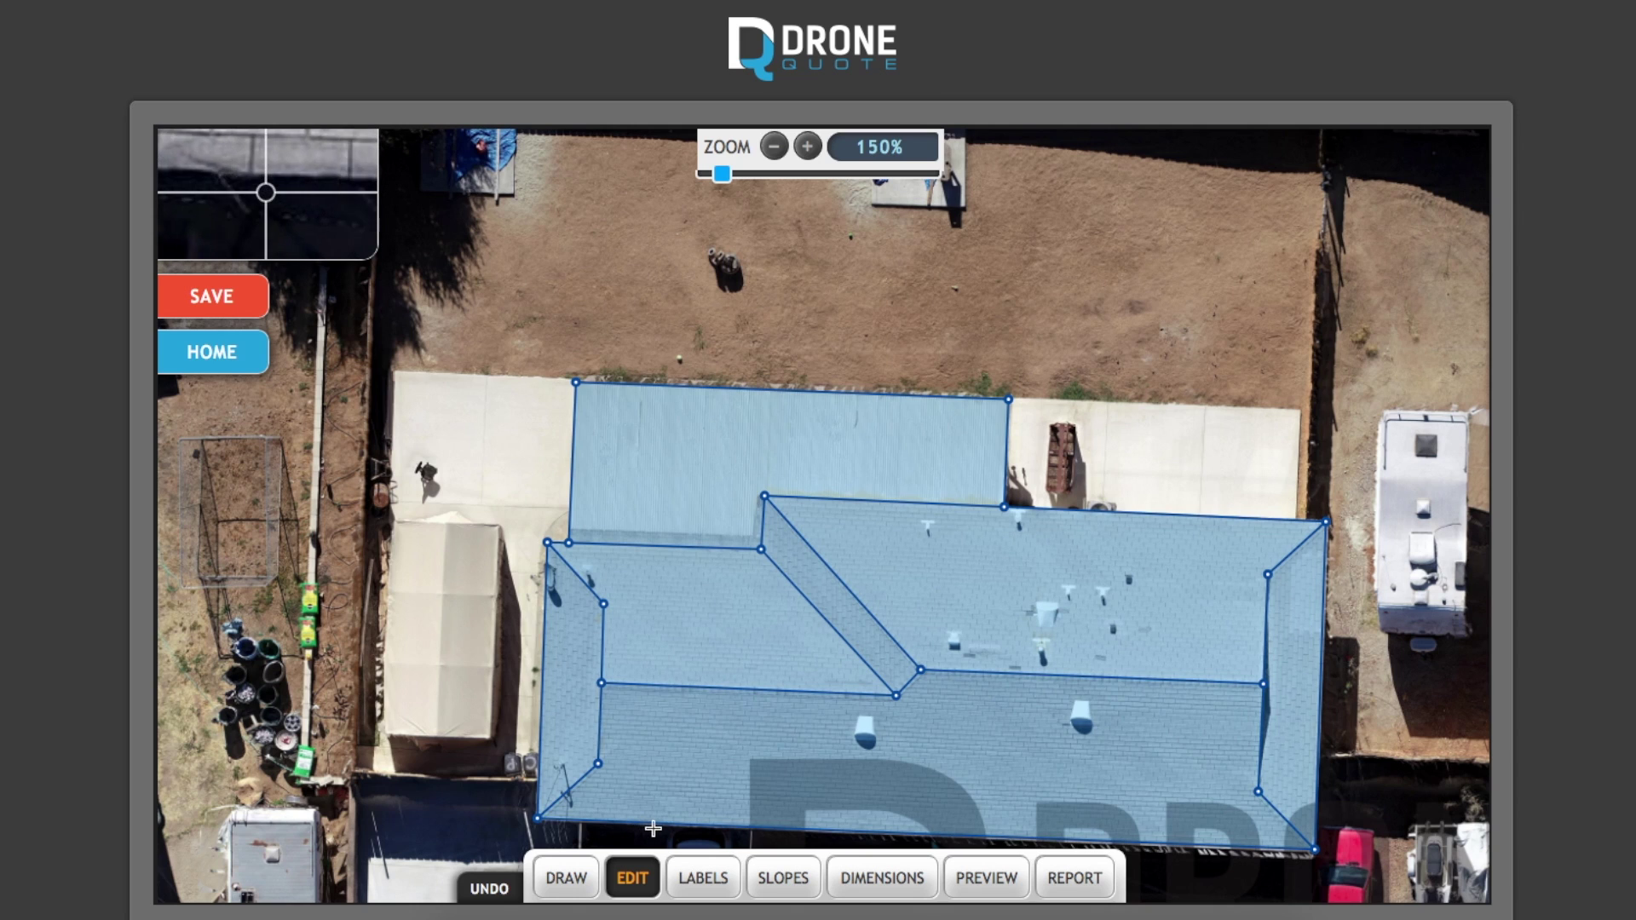
click(931, 810)
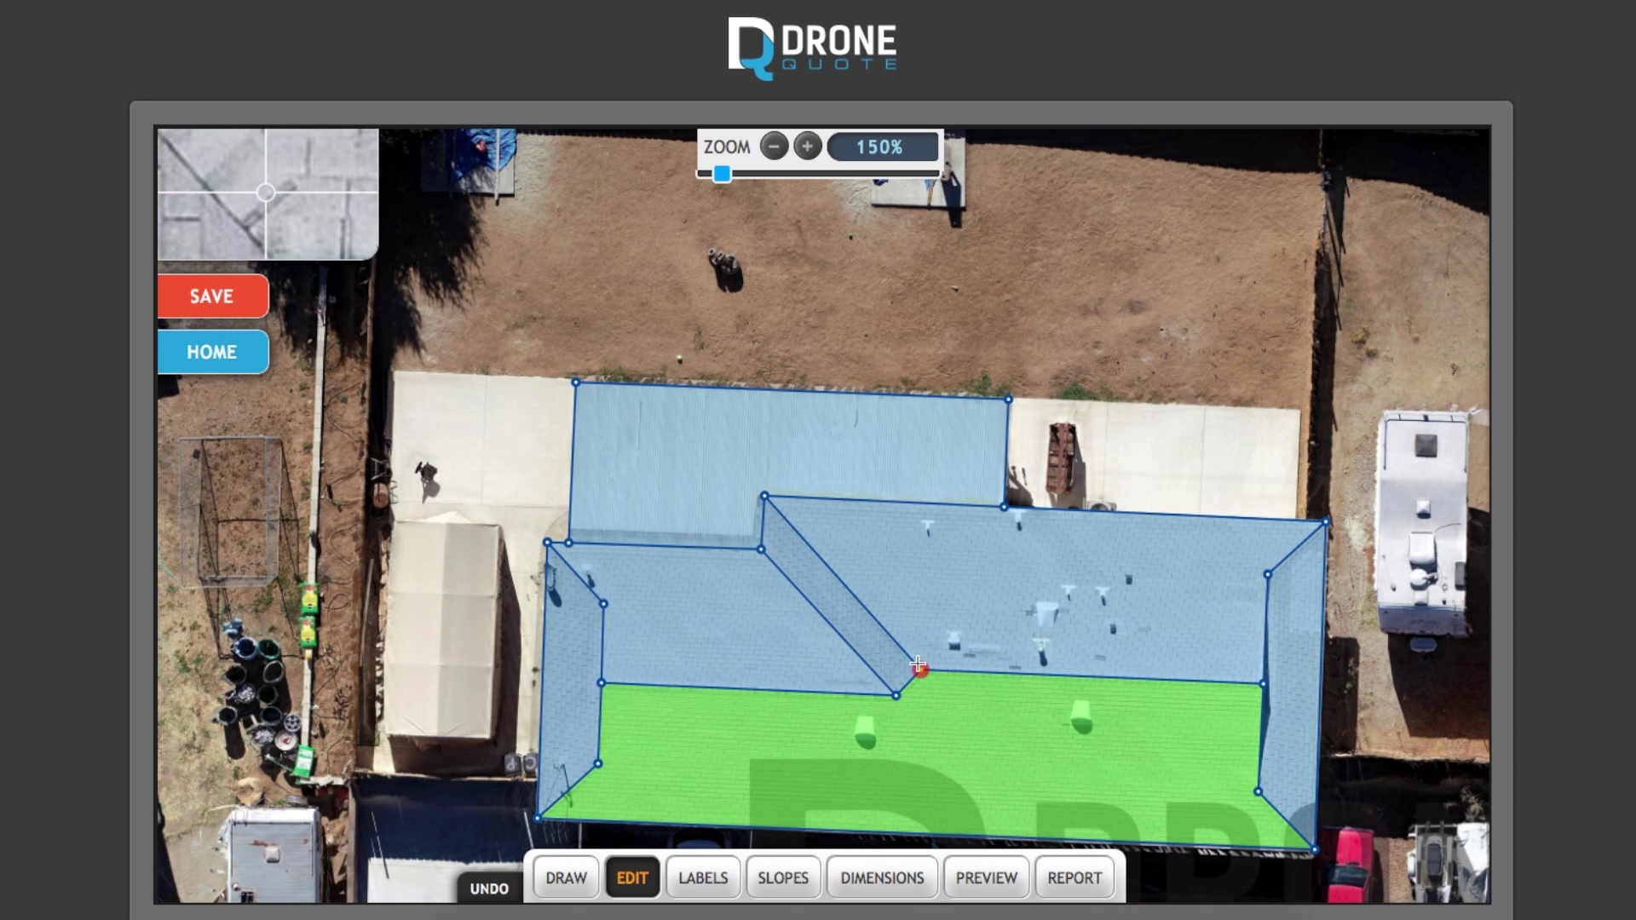
scroll(957, 650, up, 5)
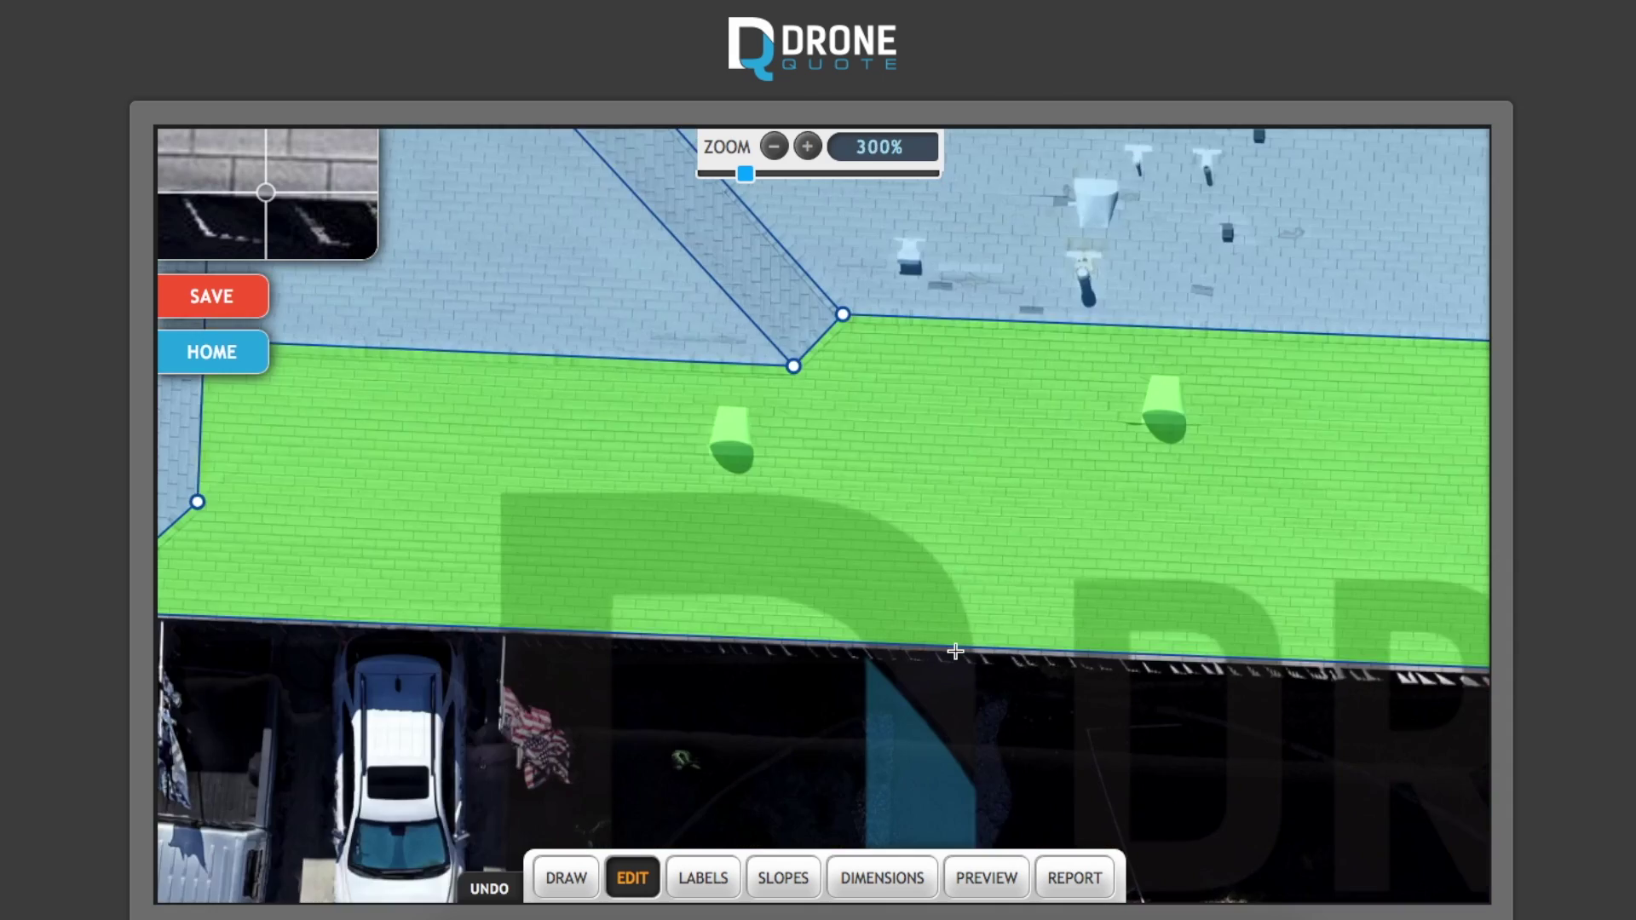
scroll(955, 650, up, 4)
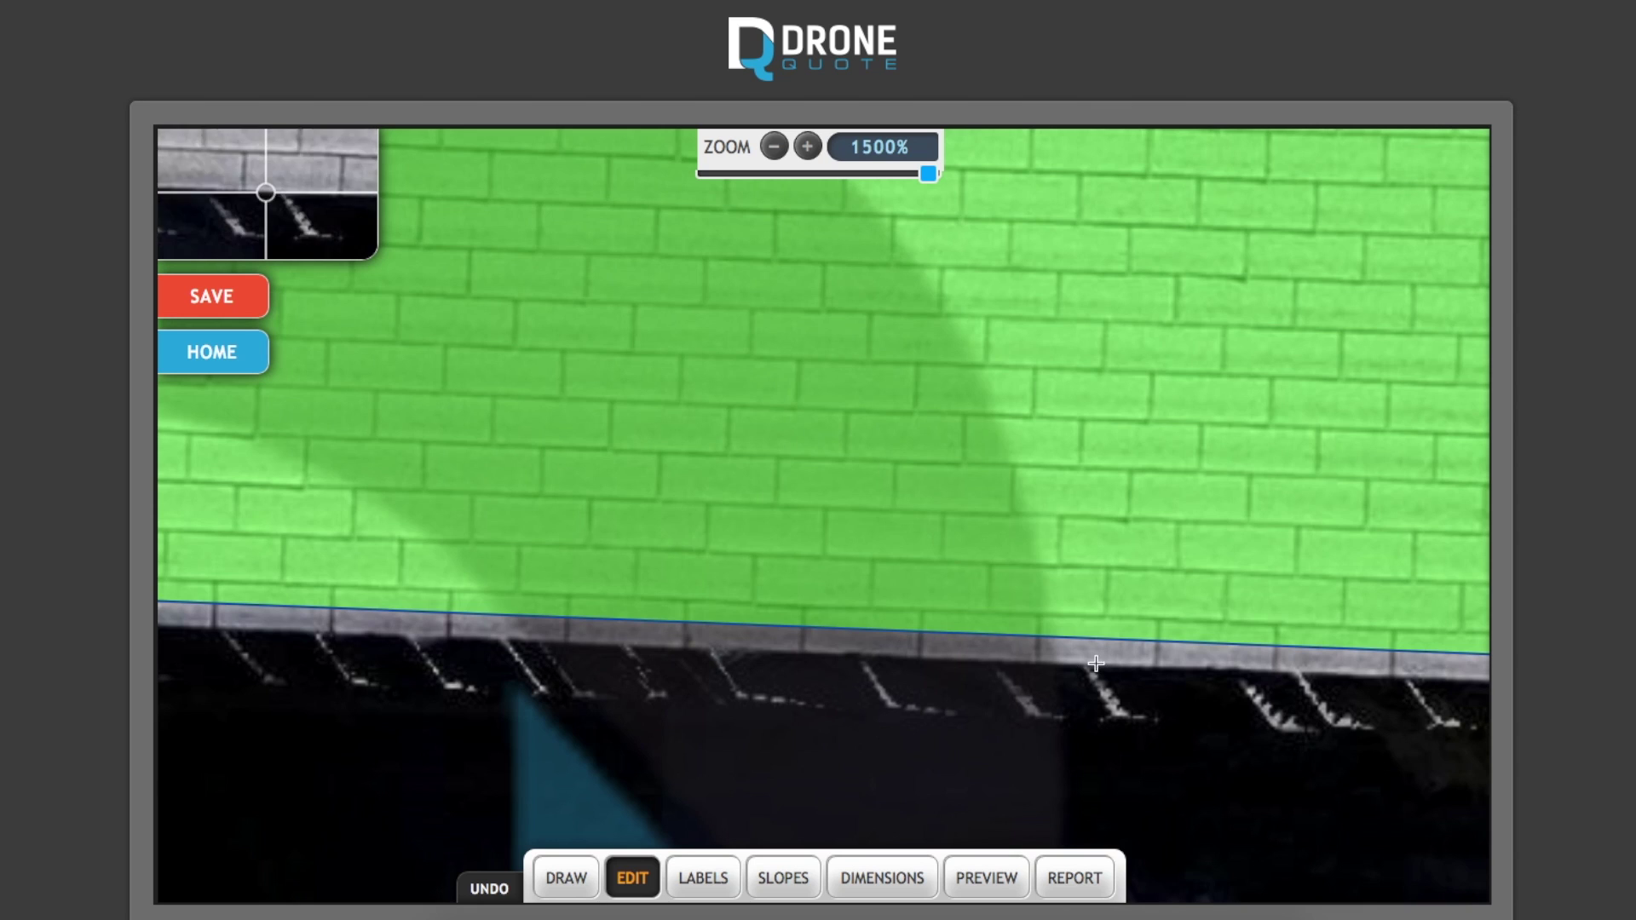
drag(1283, 664, 433, 602)
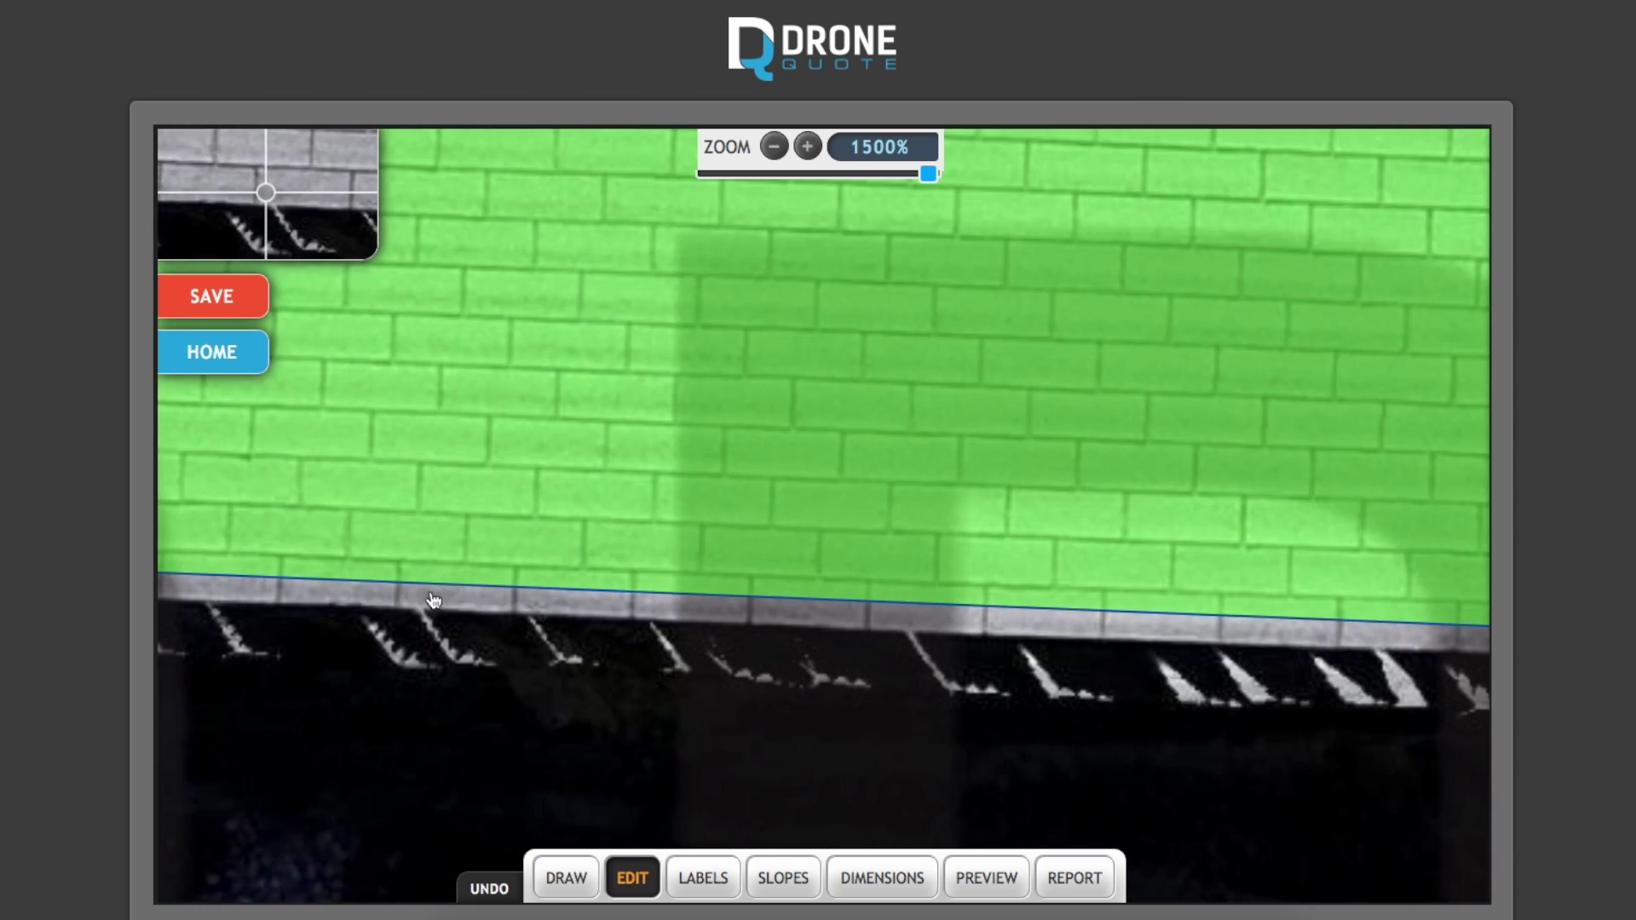
drag(1192, 639, 434, 608)
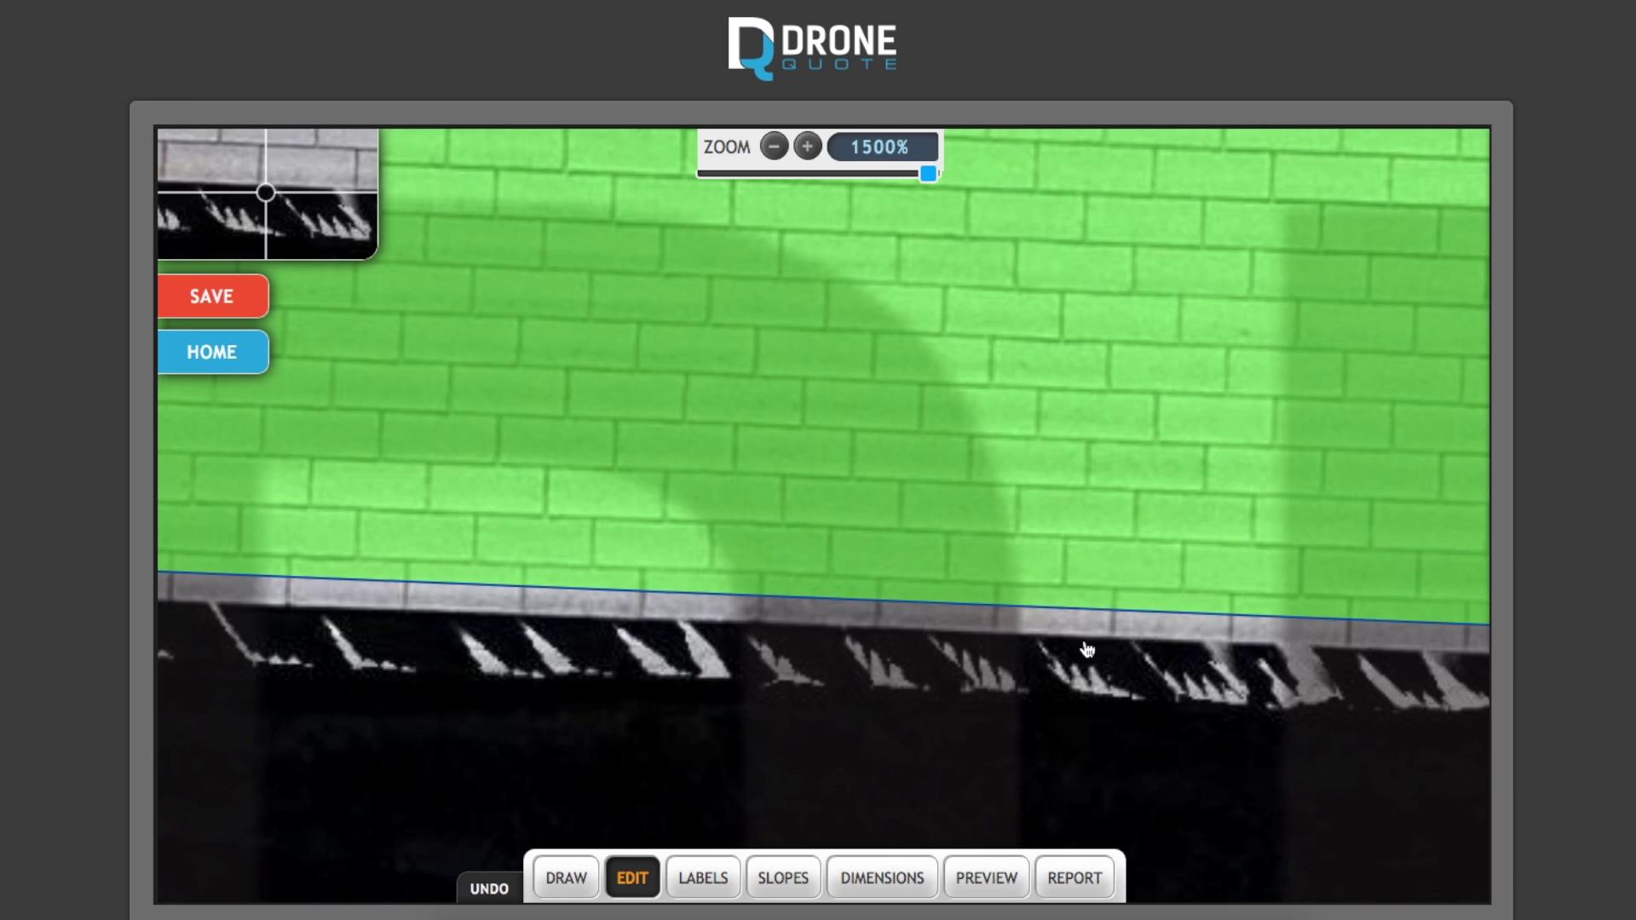
drag(1088, 651, 501, 612)
drag(1179, 646, 721, 622)
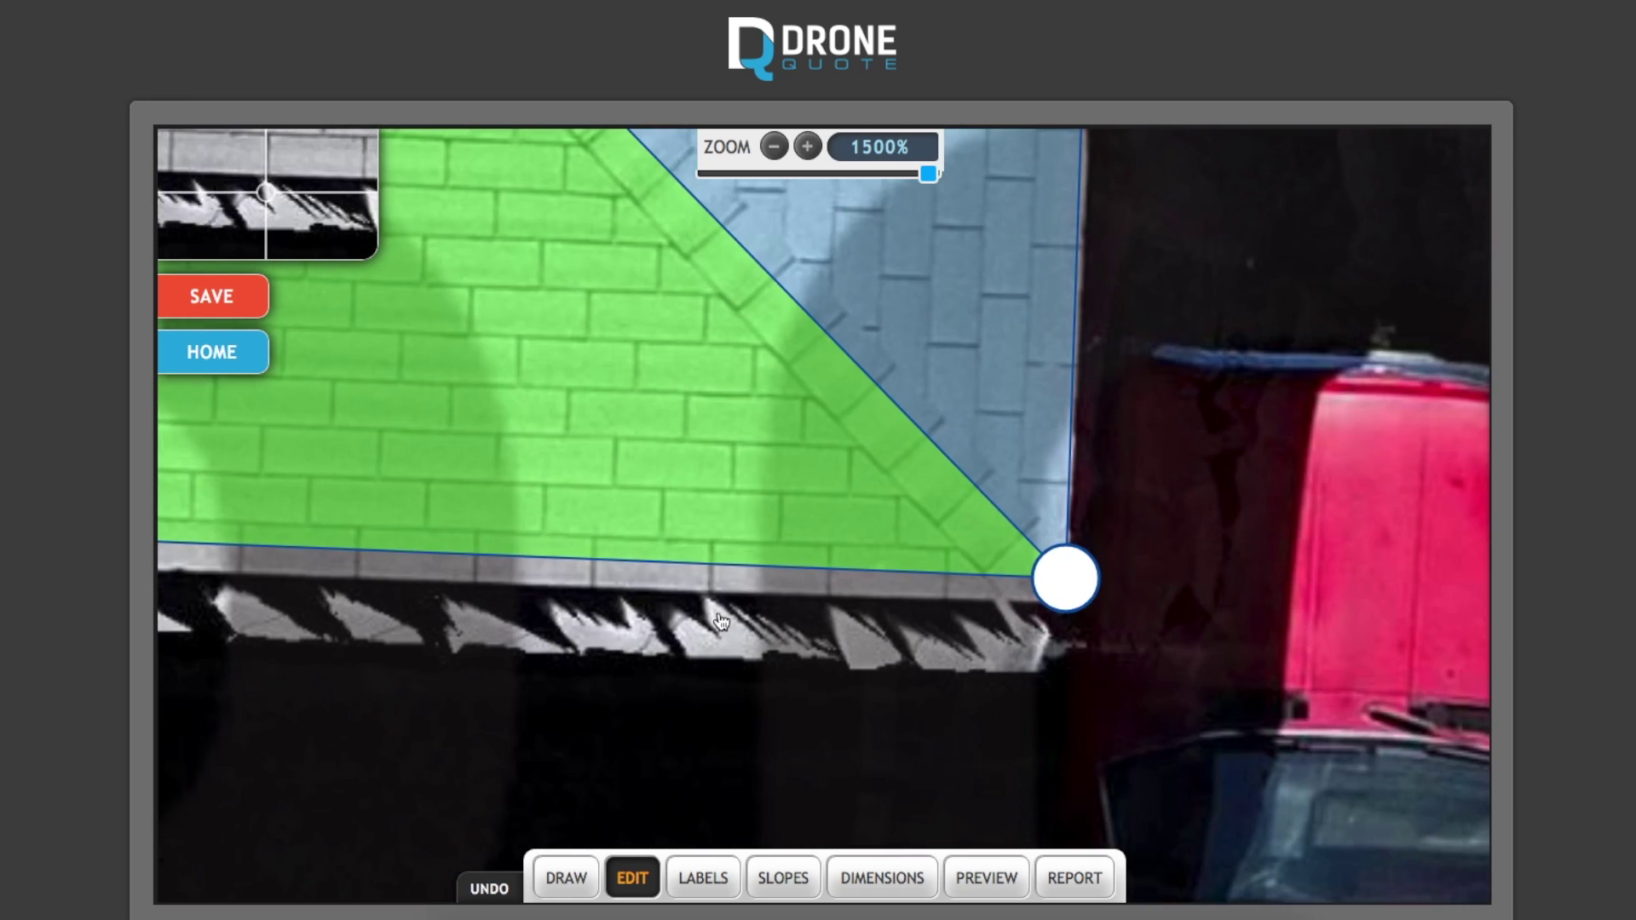
drag(1067, 577, 1063, 599)
Follow the front eave to its west end and adjust the corner node there to sit on the roof corner.
drag(466, 617, 1396, 643)
drag(216, 657, 1171, 652)
drag(278, 628, 1245, 637)
drag(341, 626, 1151, 635)
scroll(406, 622, down, 11)
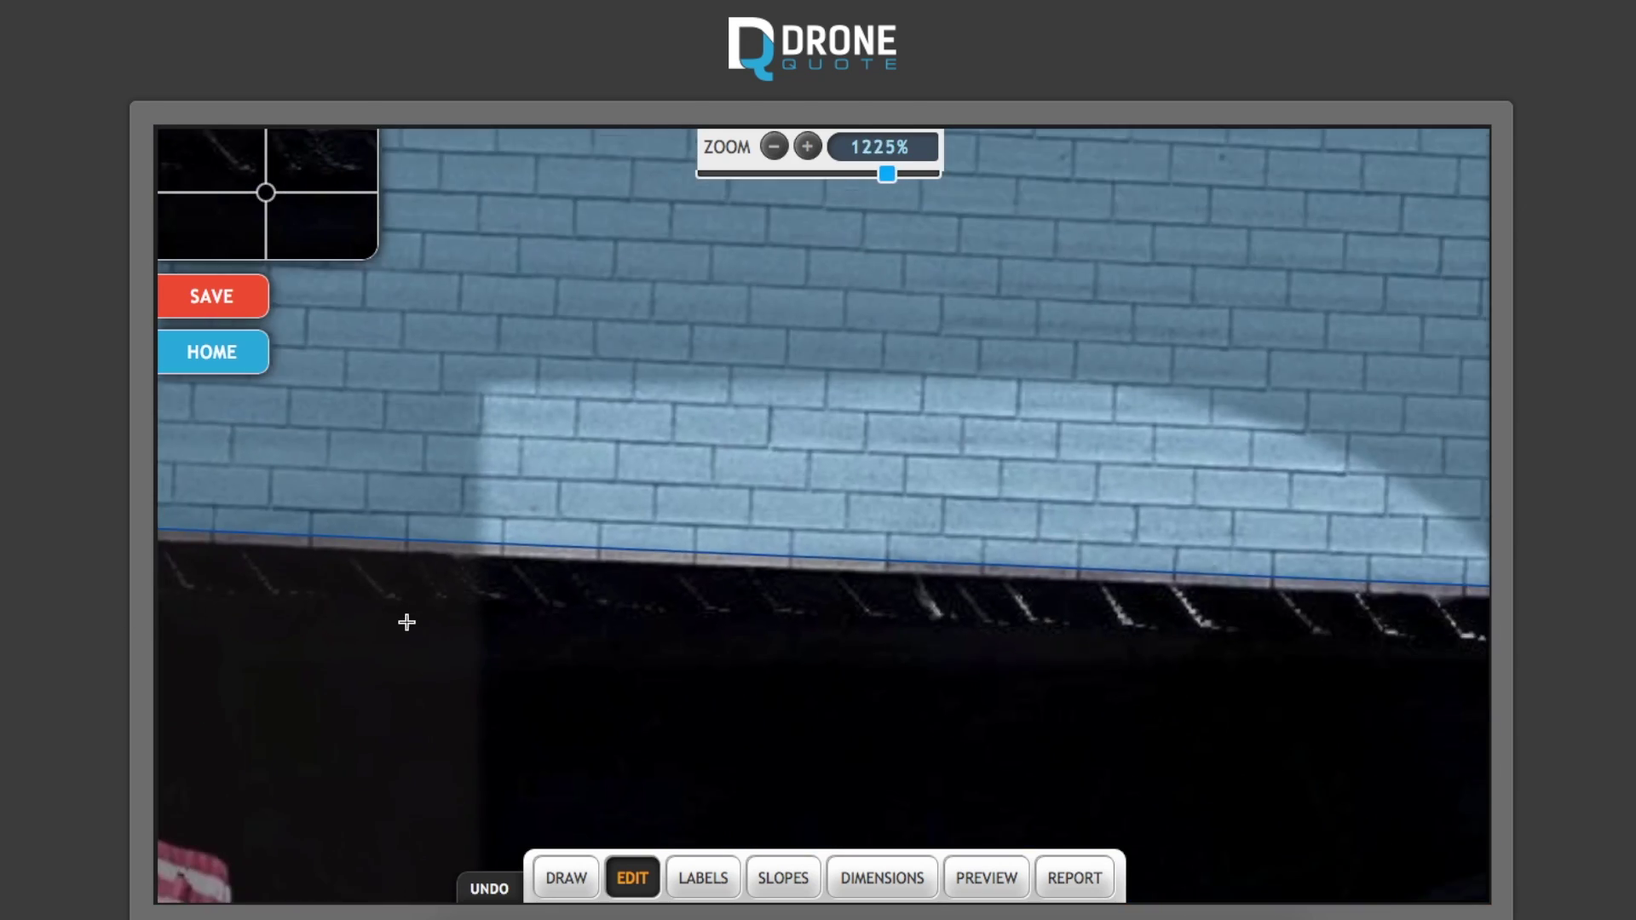
scroll(406, 622, down, 20)
drag(380, 658, 1193, 695)
scroll(754, 640, up, 20)
drag(726, 616, 726, 616)
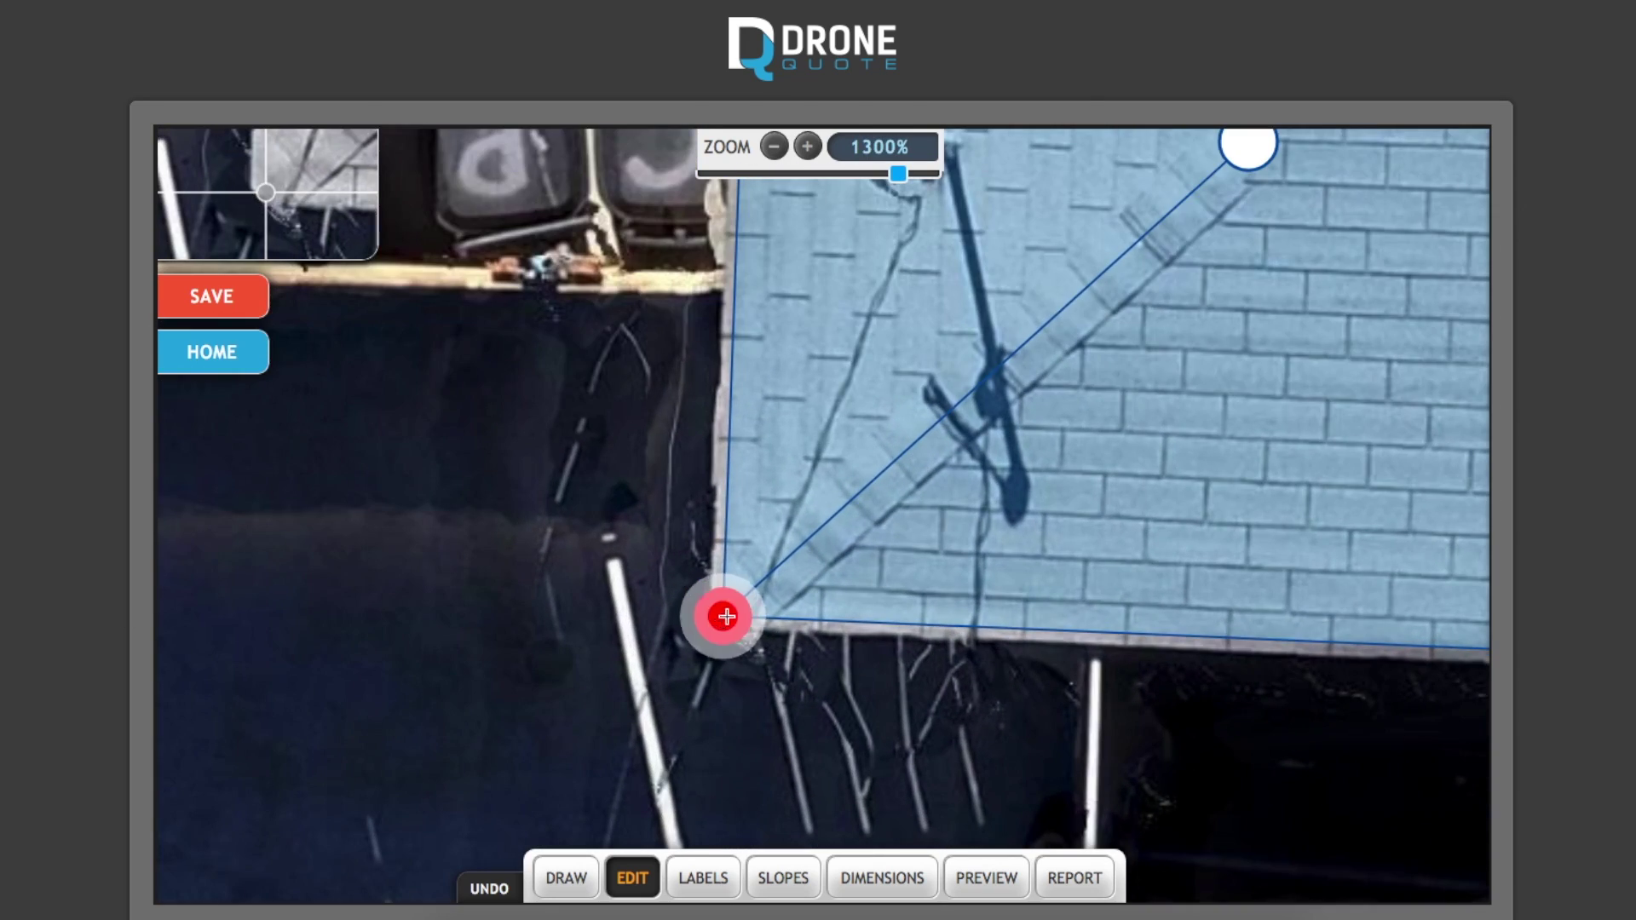
click(725, 616)
Delete the narrow diagonal roof section between the two rear slopes.
scroll(1015, 723, down, 2)
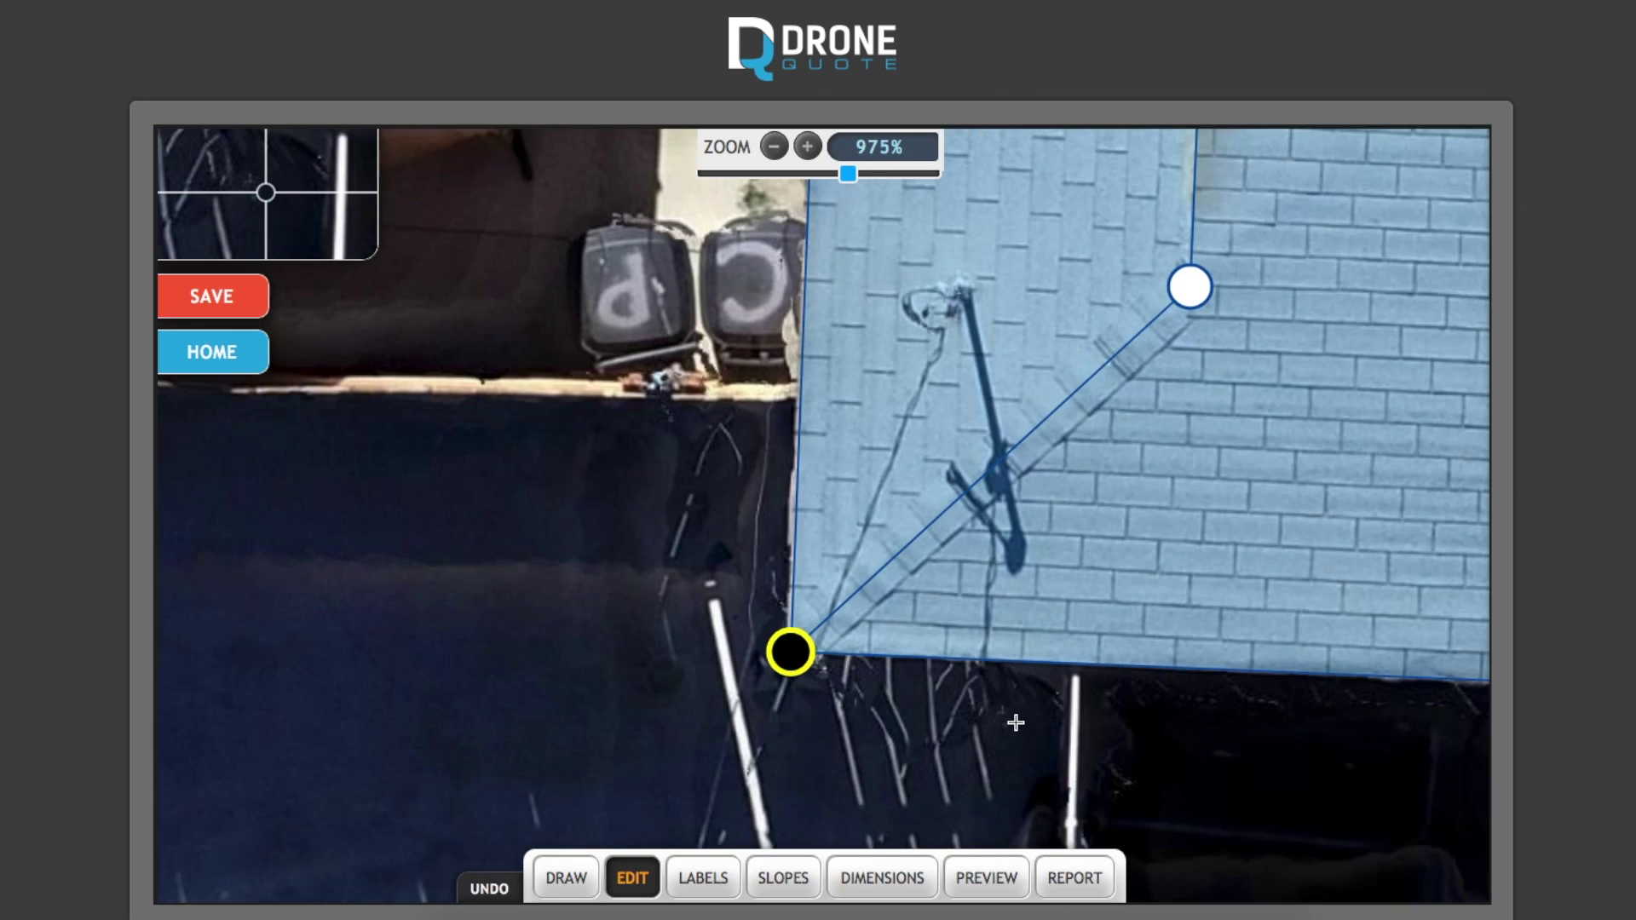
scroll(1015, 722, down, 3)
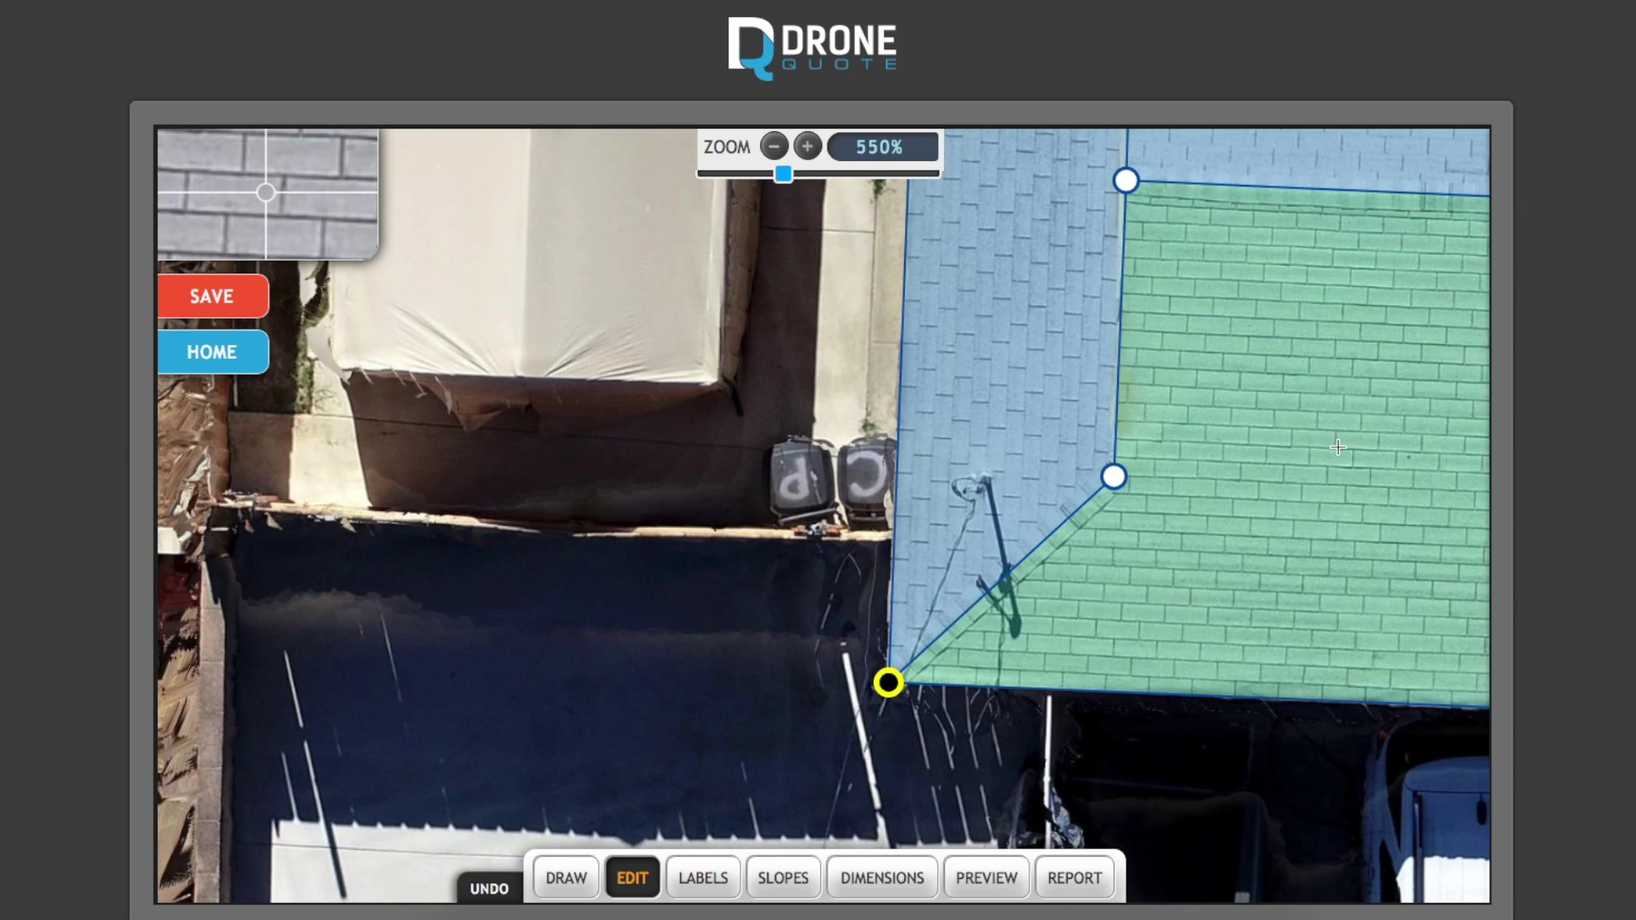
scroll(778, 775, up, 3)
drag(1351, 417, 629, 861)
scroll(629, 861, down, 2)
drag(1176, 409, 876, 618)
scroll(876, 618, down, 2)
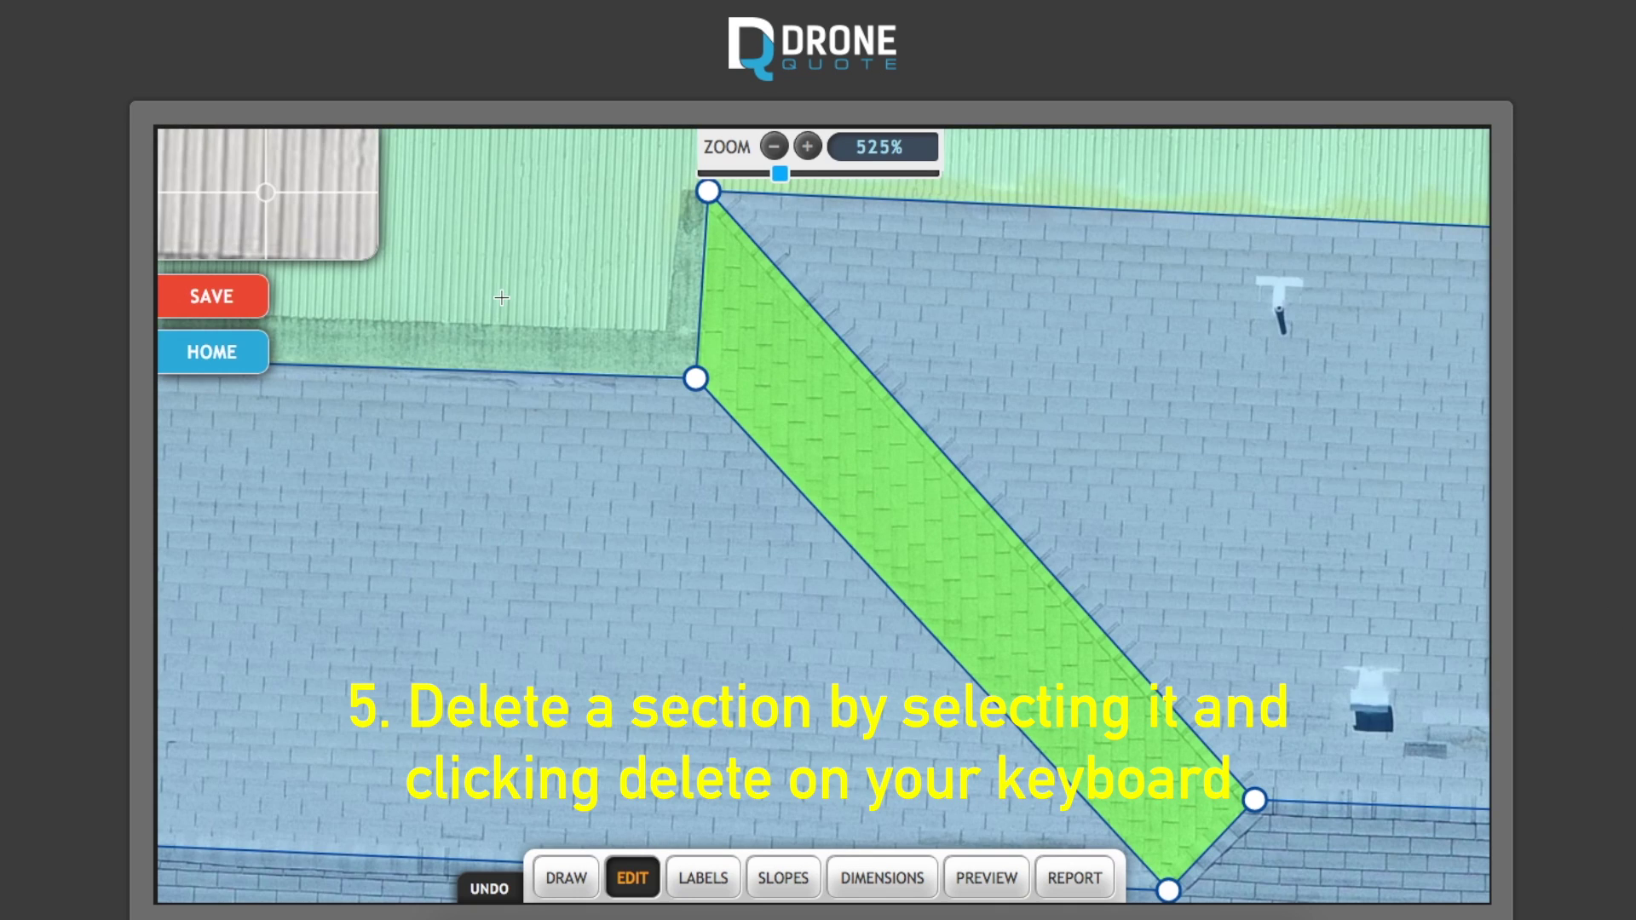
scroll(502, 297, down, 8)
scroll(609, 348, up, 2)
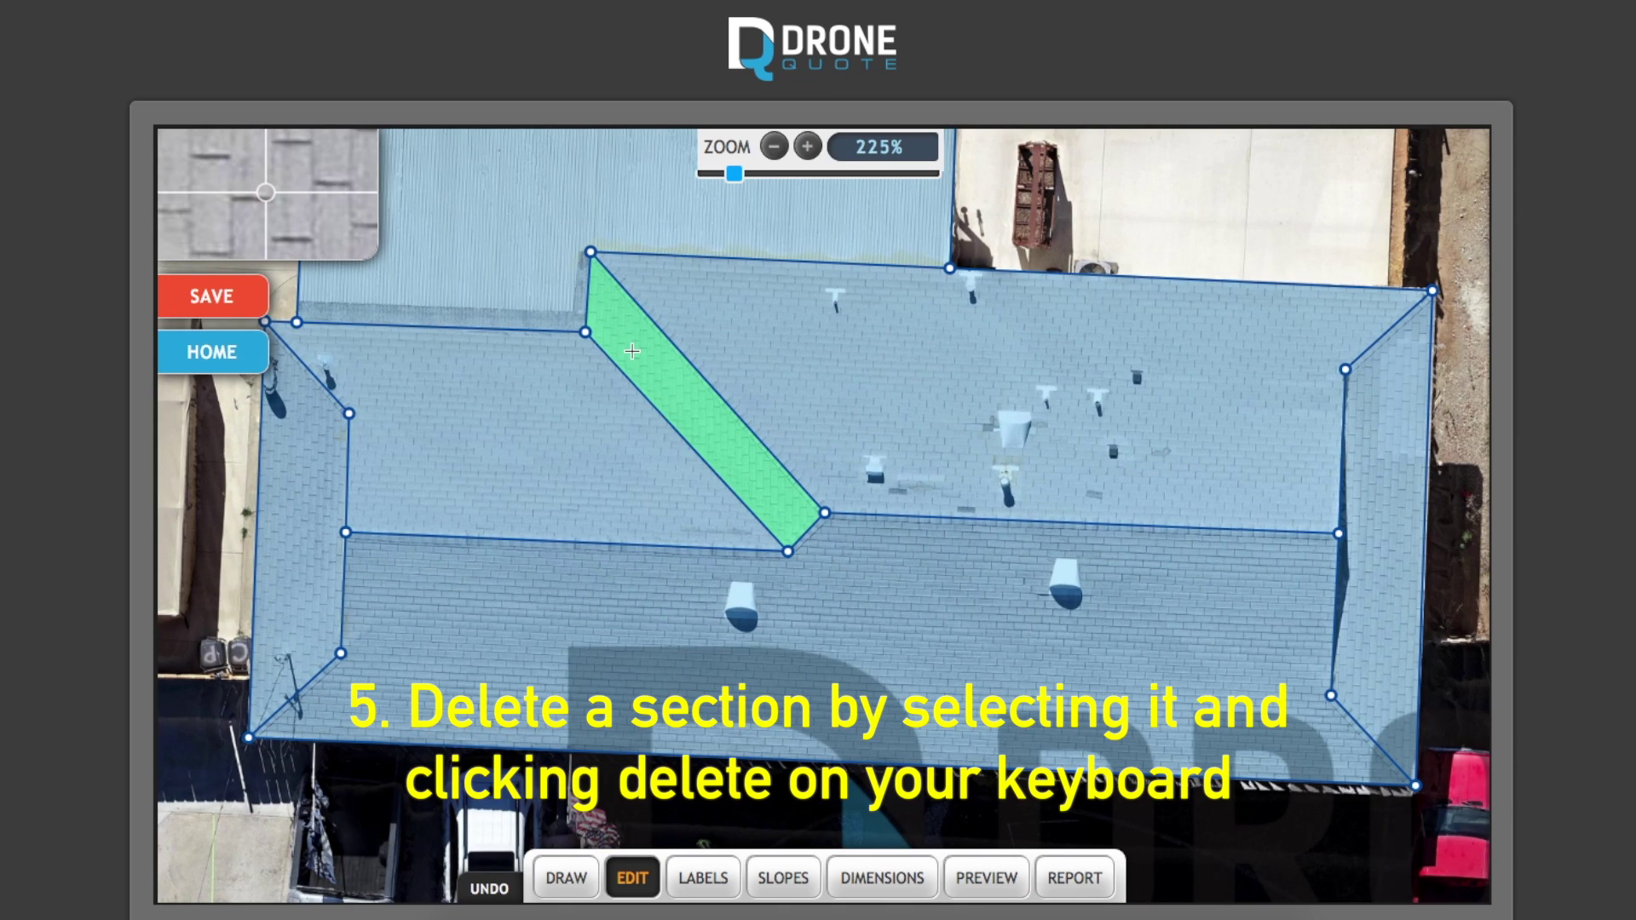
key(Delete)
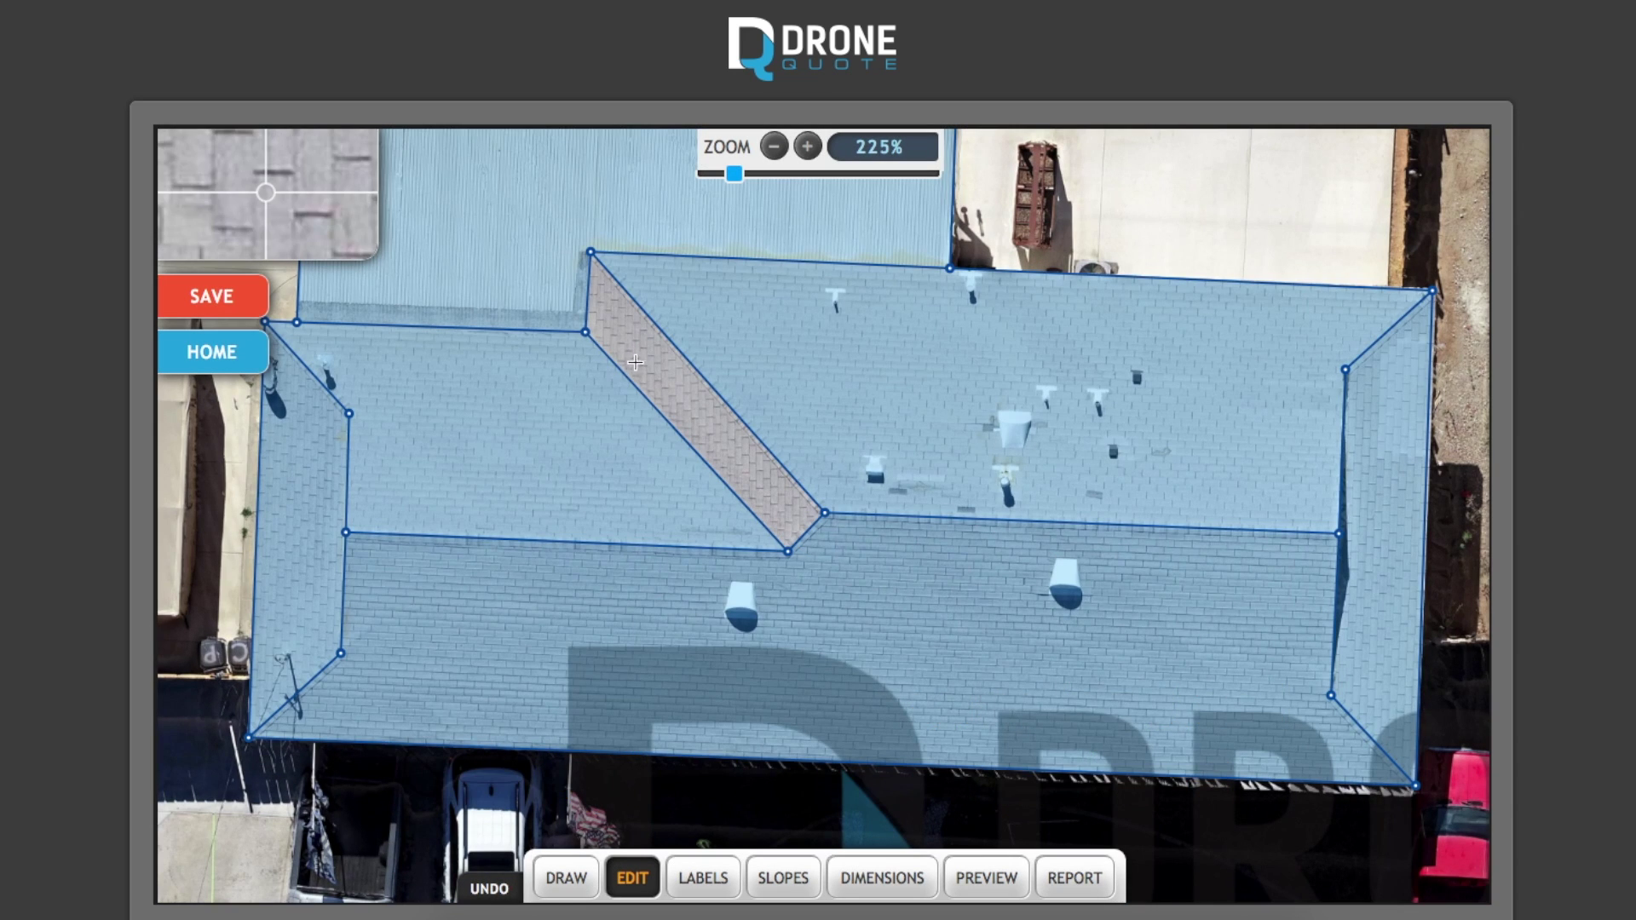
scroll(623, 312, down, 3)
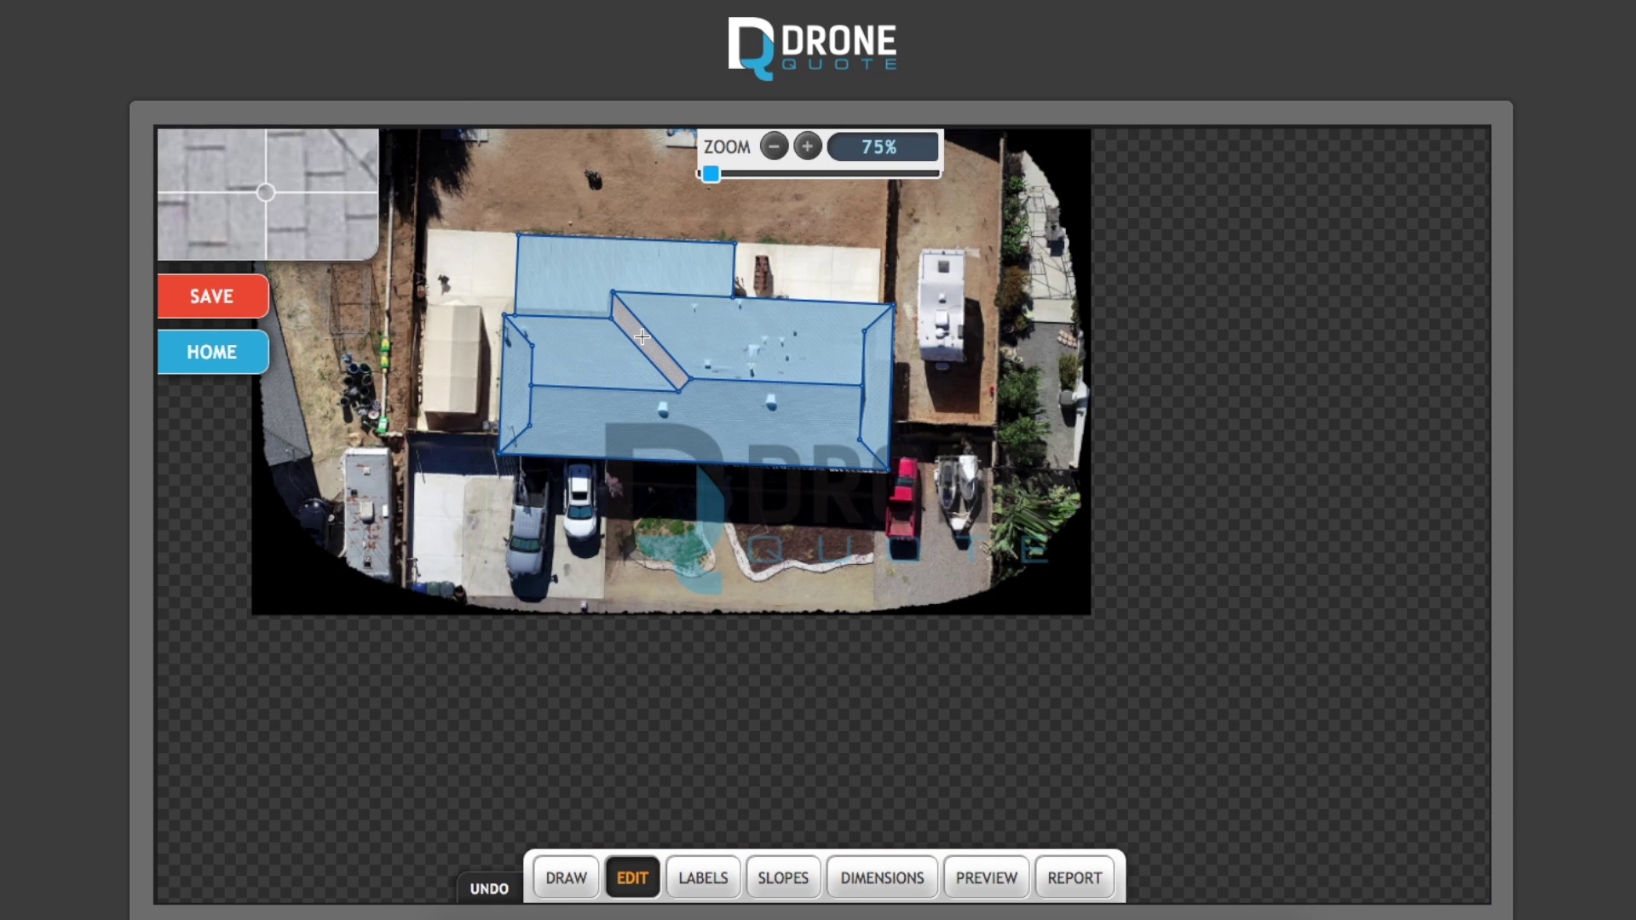
click(609, 353)
click(621, 371)
click(622, 375)
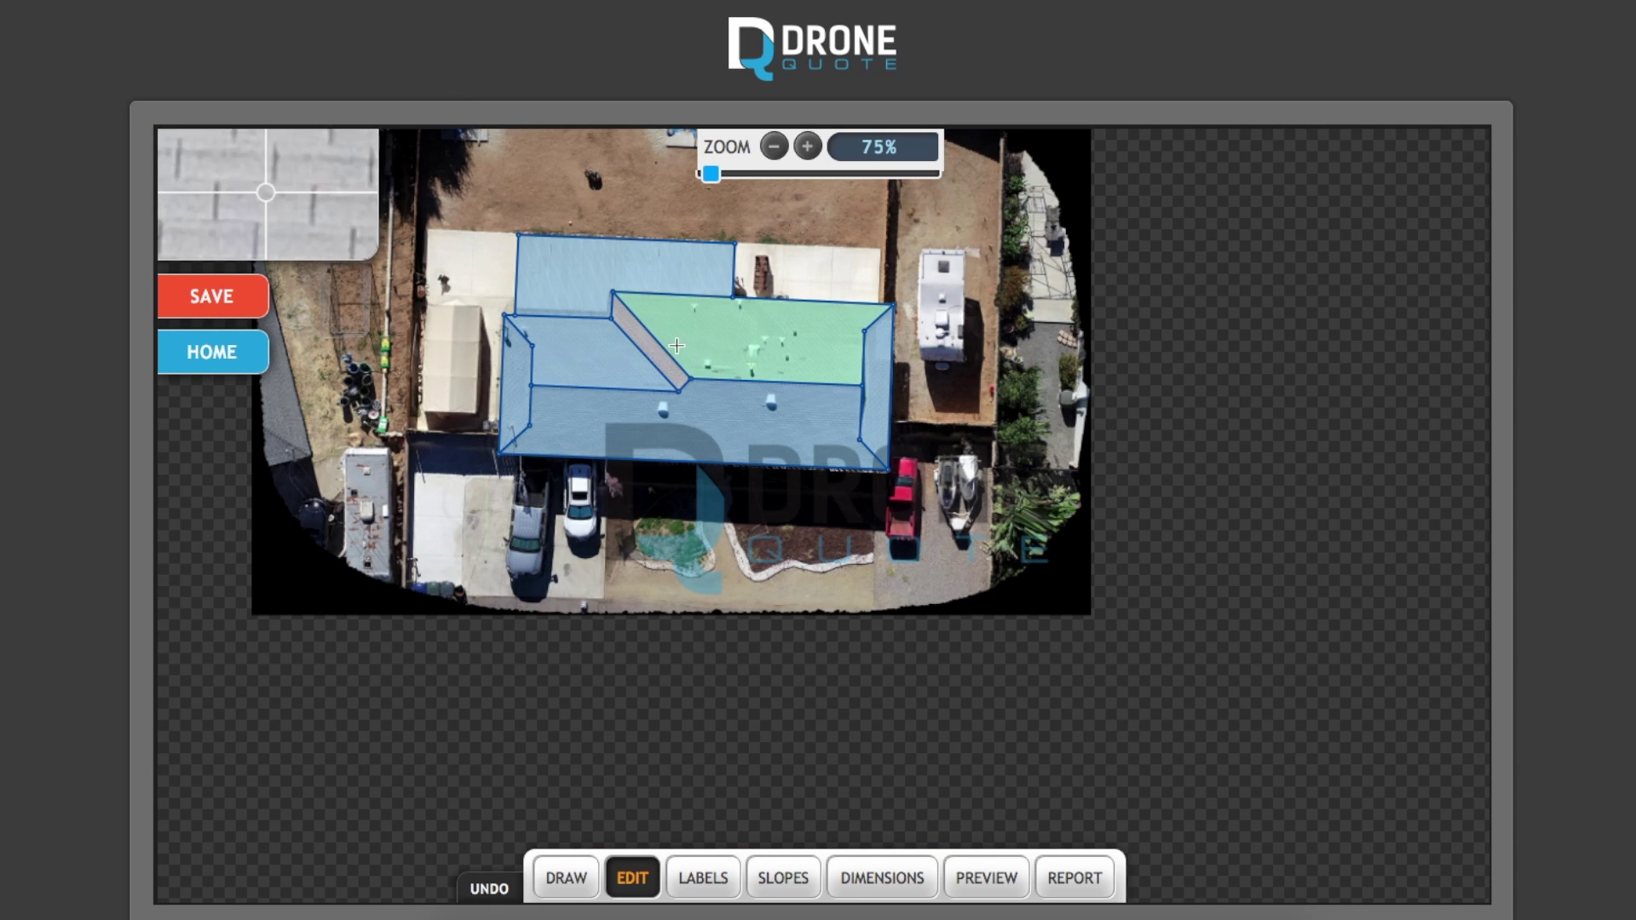
click(622, 380)
click(624, 389)
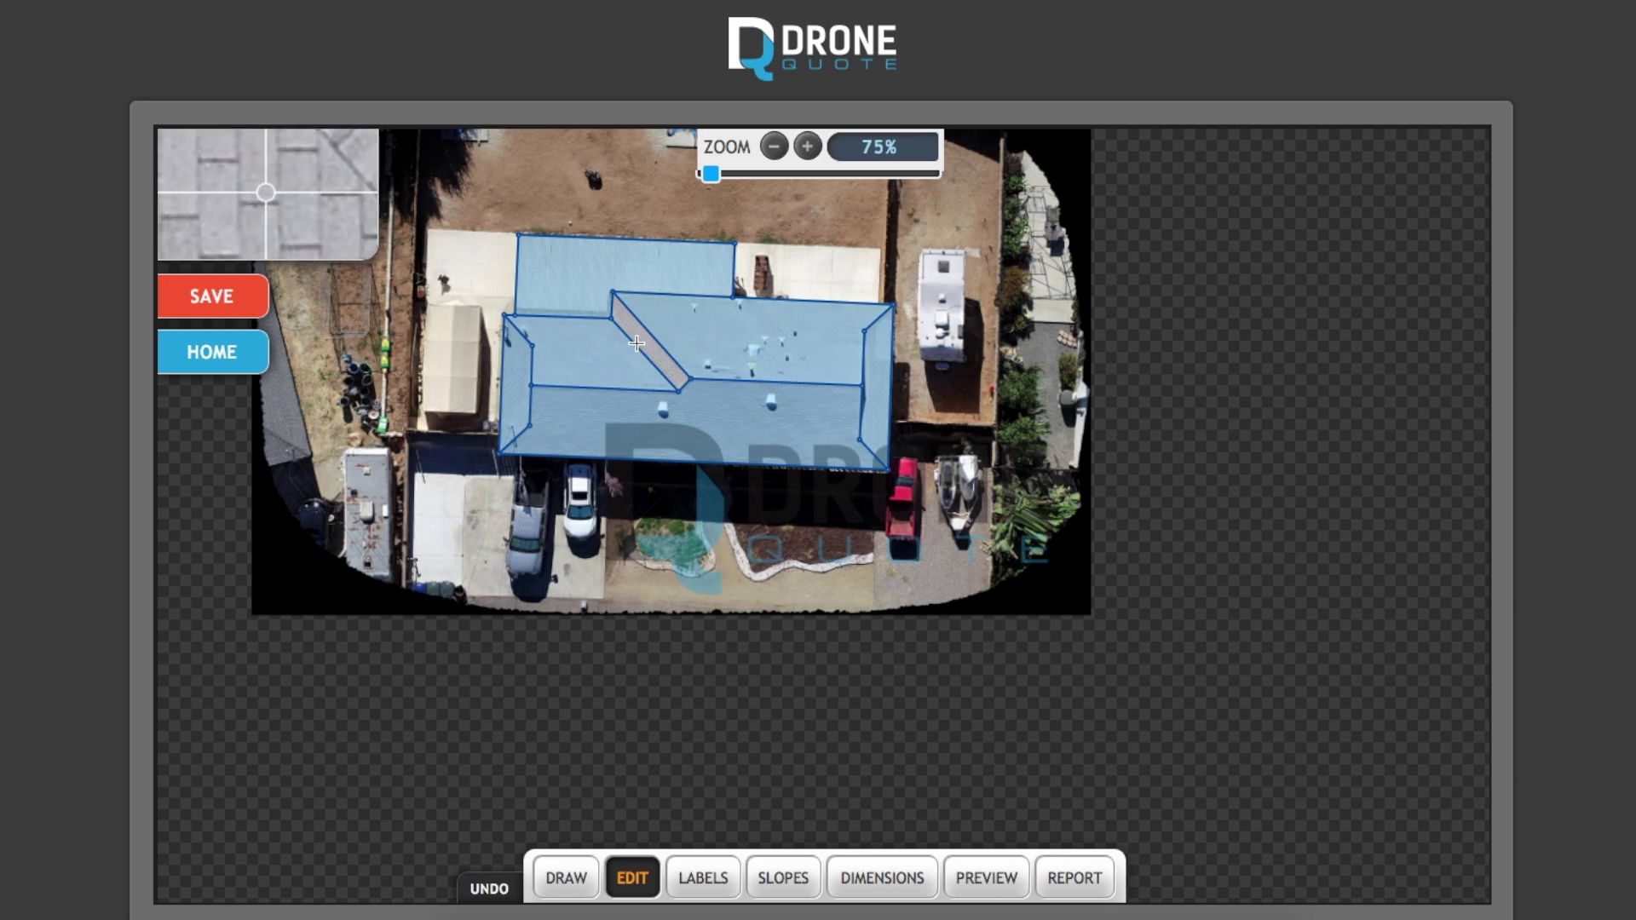
click(714, 350)
click(637, 343)
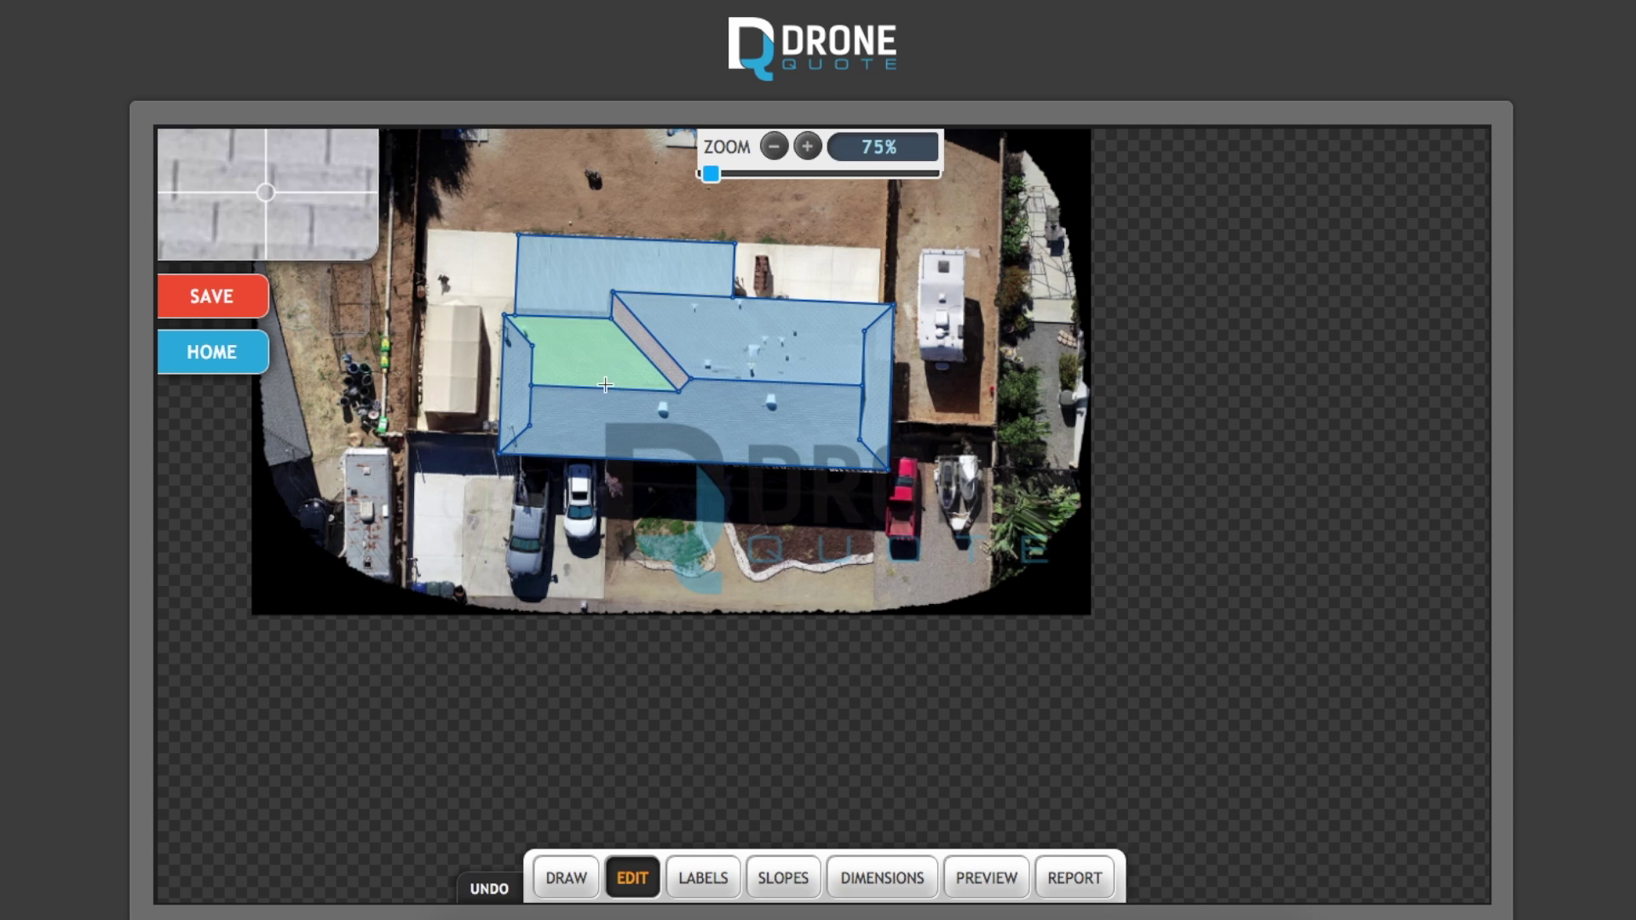
click(656, 423)
click(673, 343)
click(650, 366)
click(653, 358)
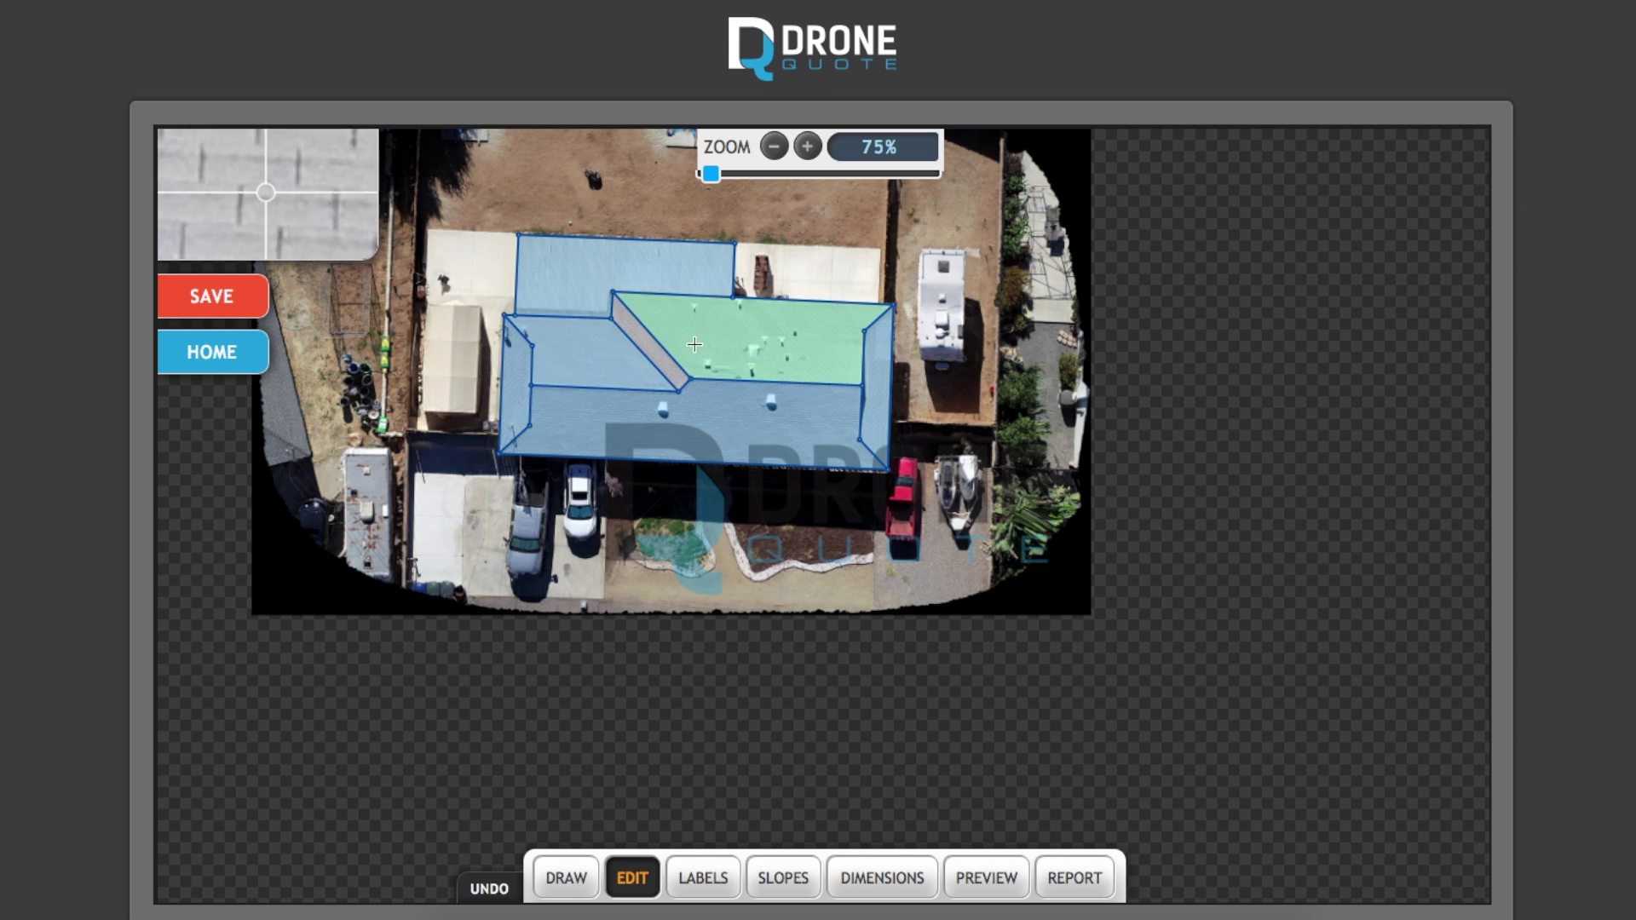
click(657, 348)
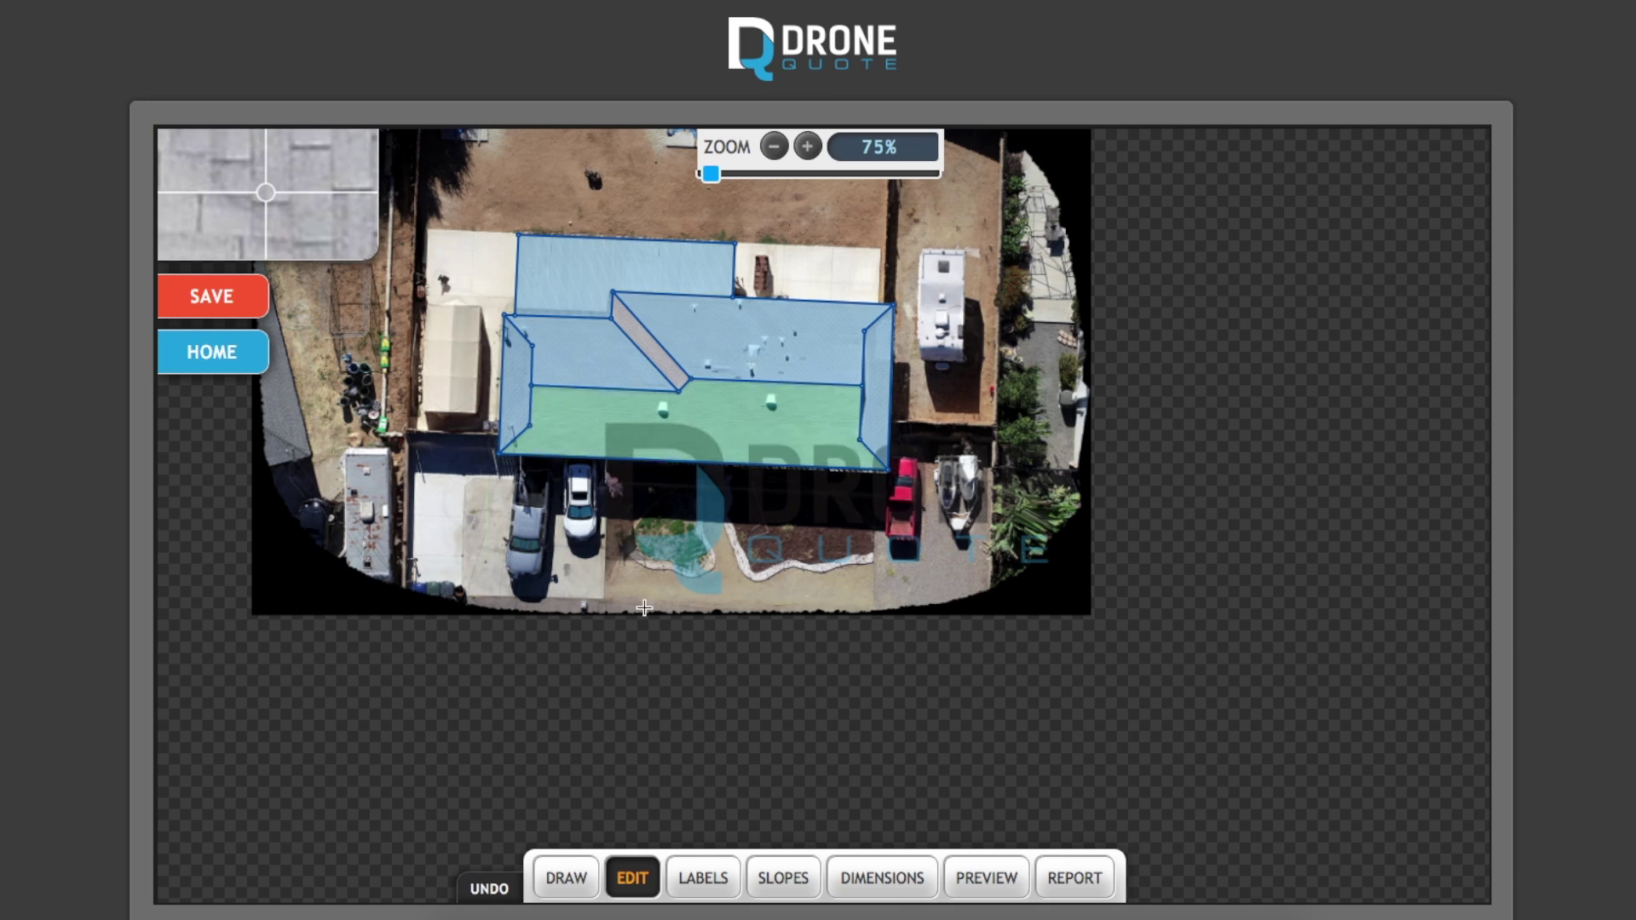
Redraw the deleted diagonal section through its four existing corner nodes and close it.
click(567, 878)
click(691, 378)
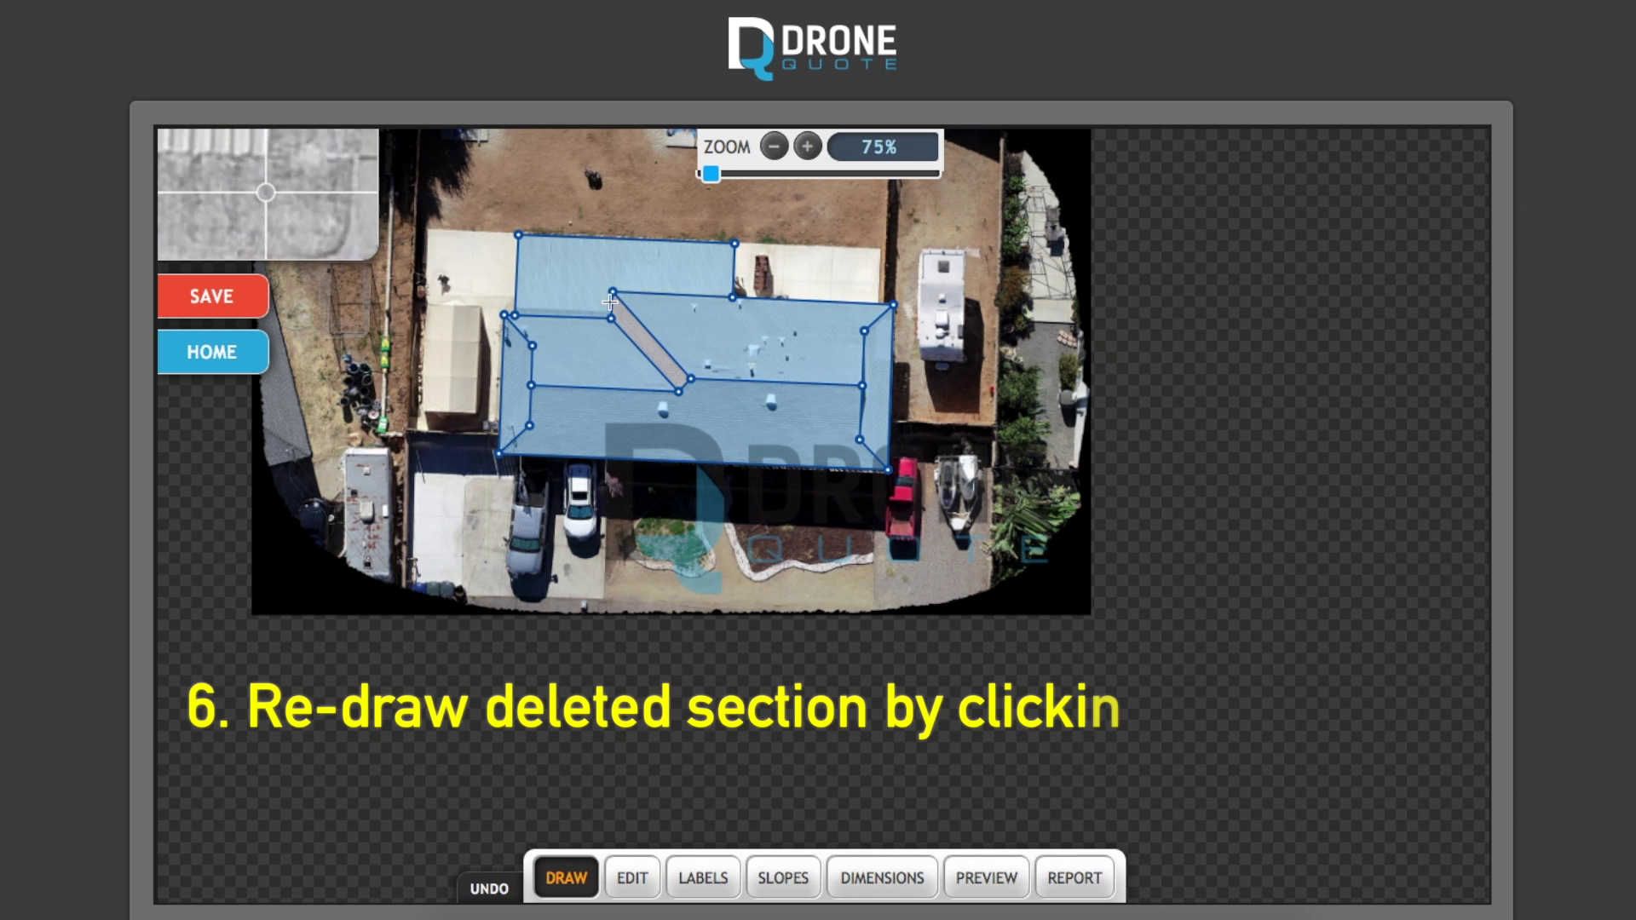
click(614, 291)
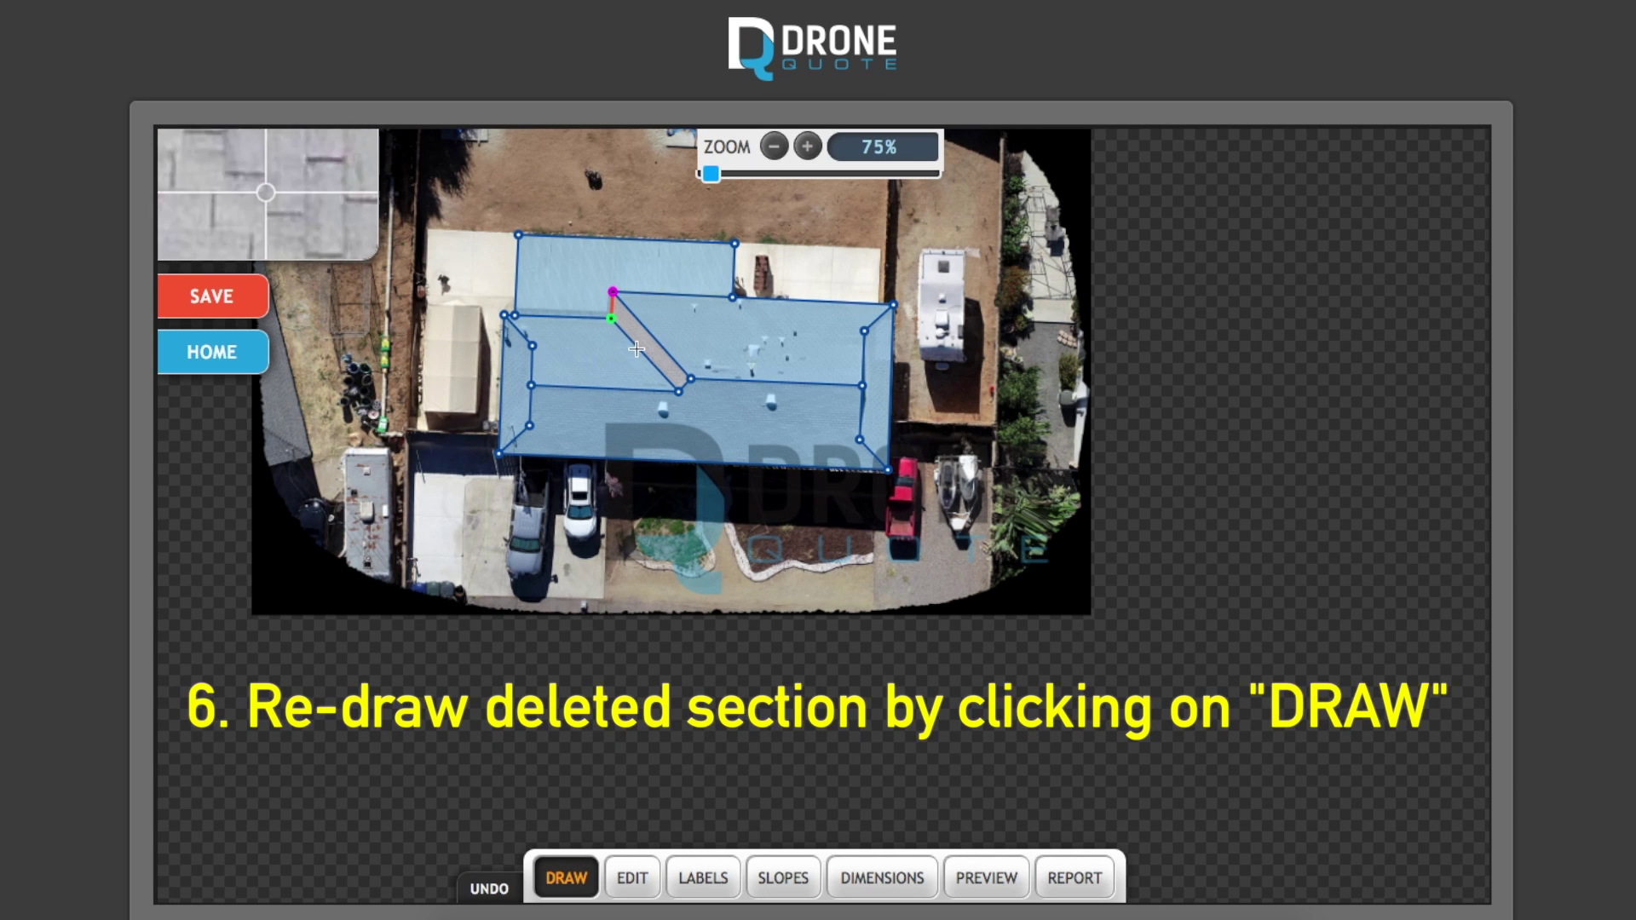
click(681, 391)
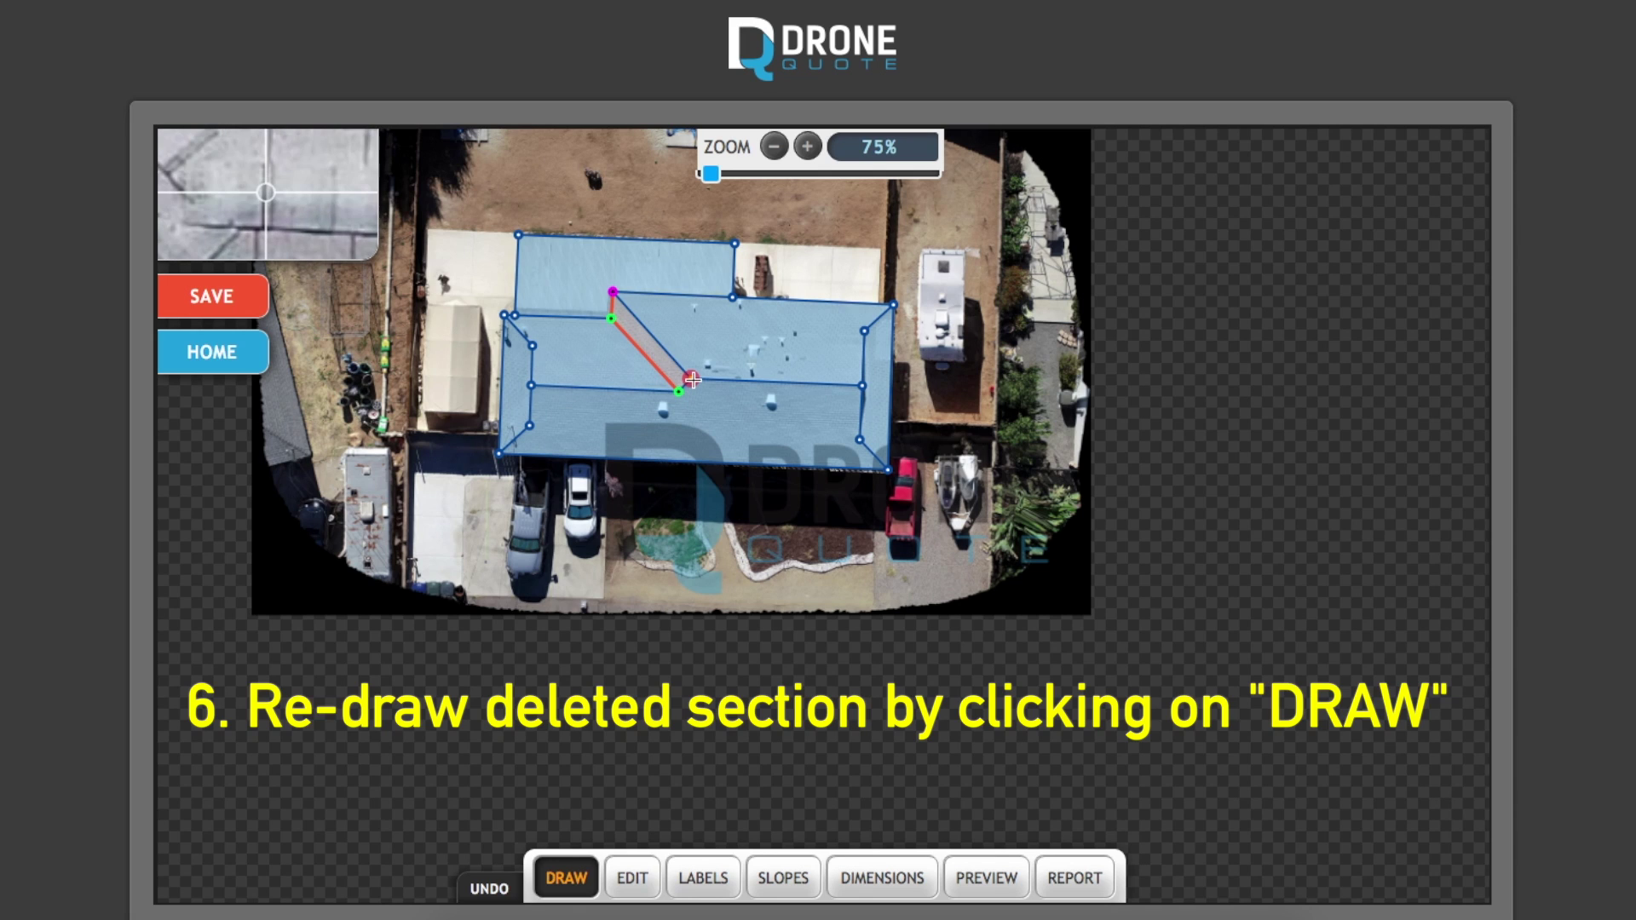
click(690, 367)
click(613, 292)
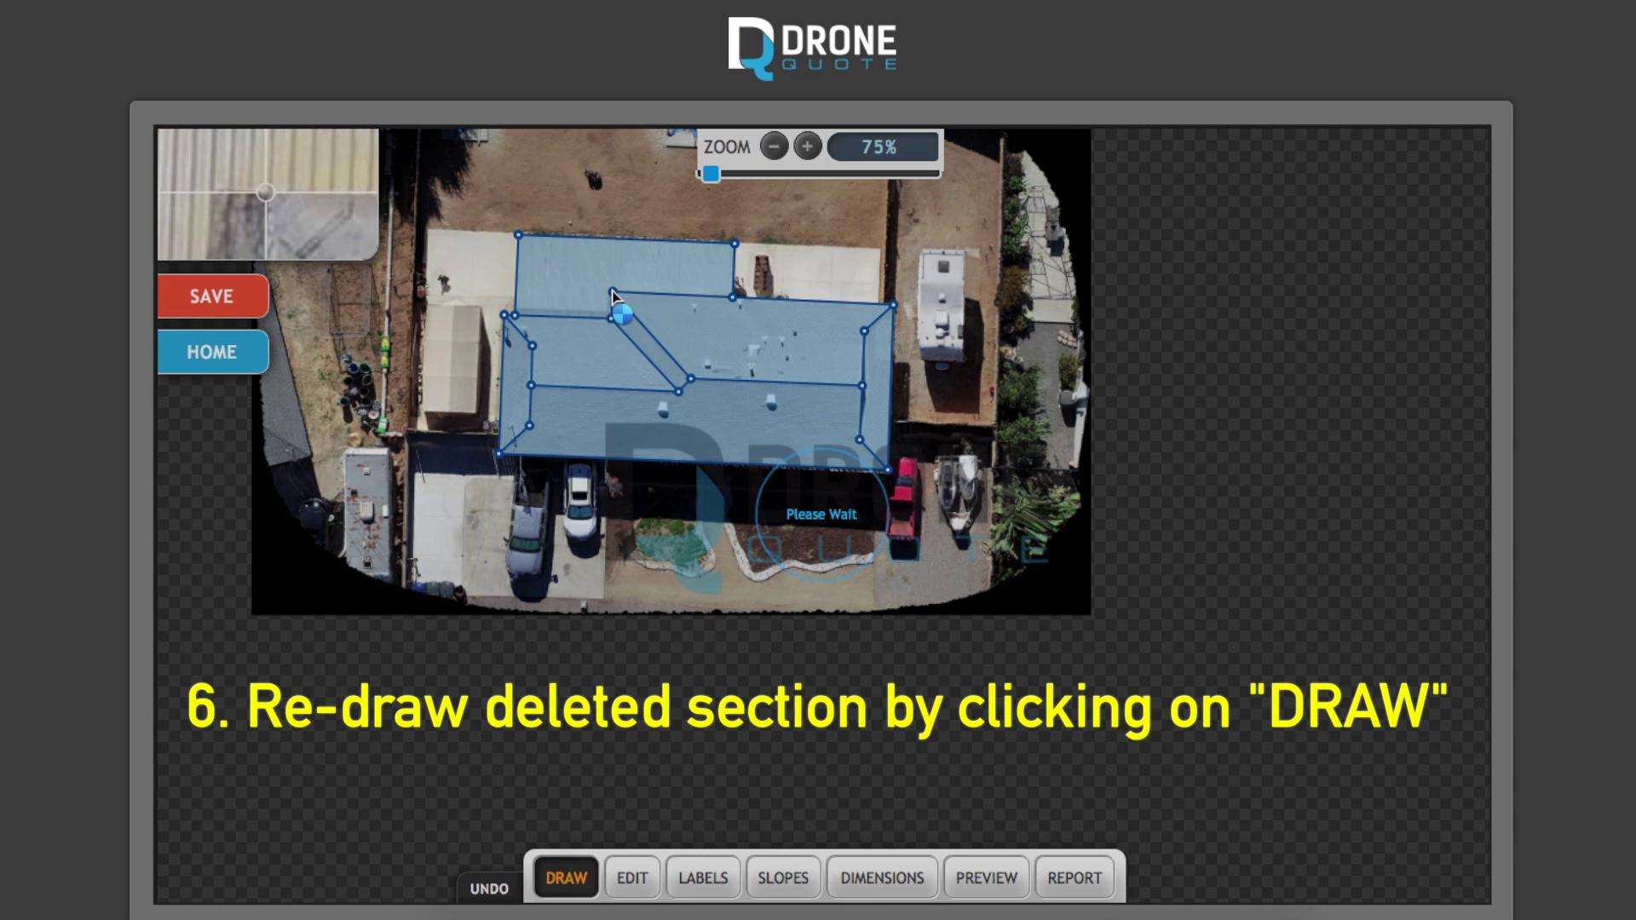
Start labelling the roof lines and mark both the west and east parts of the main ridge as Ridge.
click(712, 885)
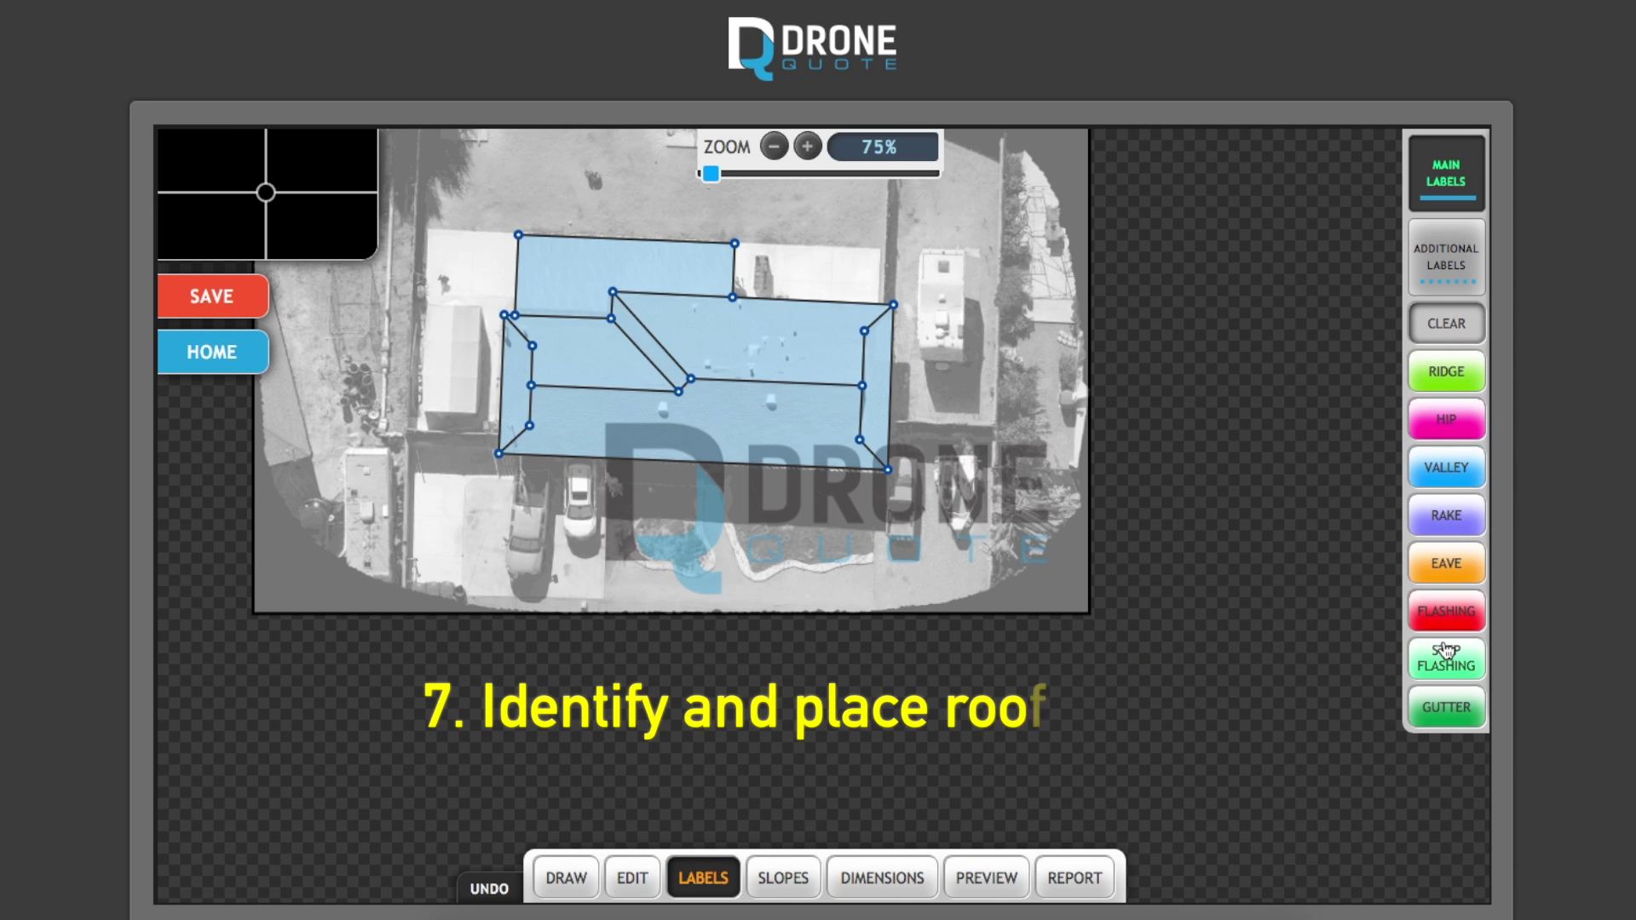
click(1451, 377)
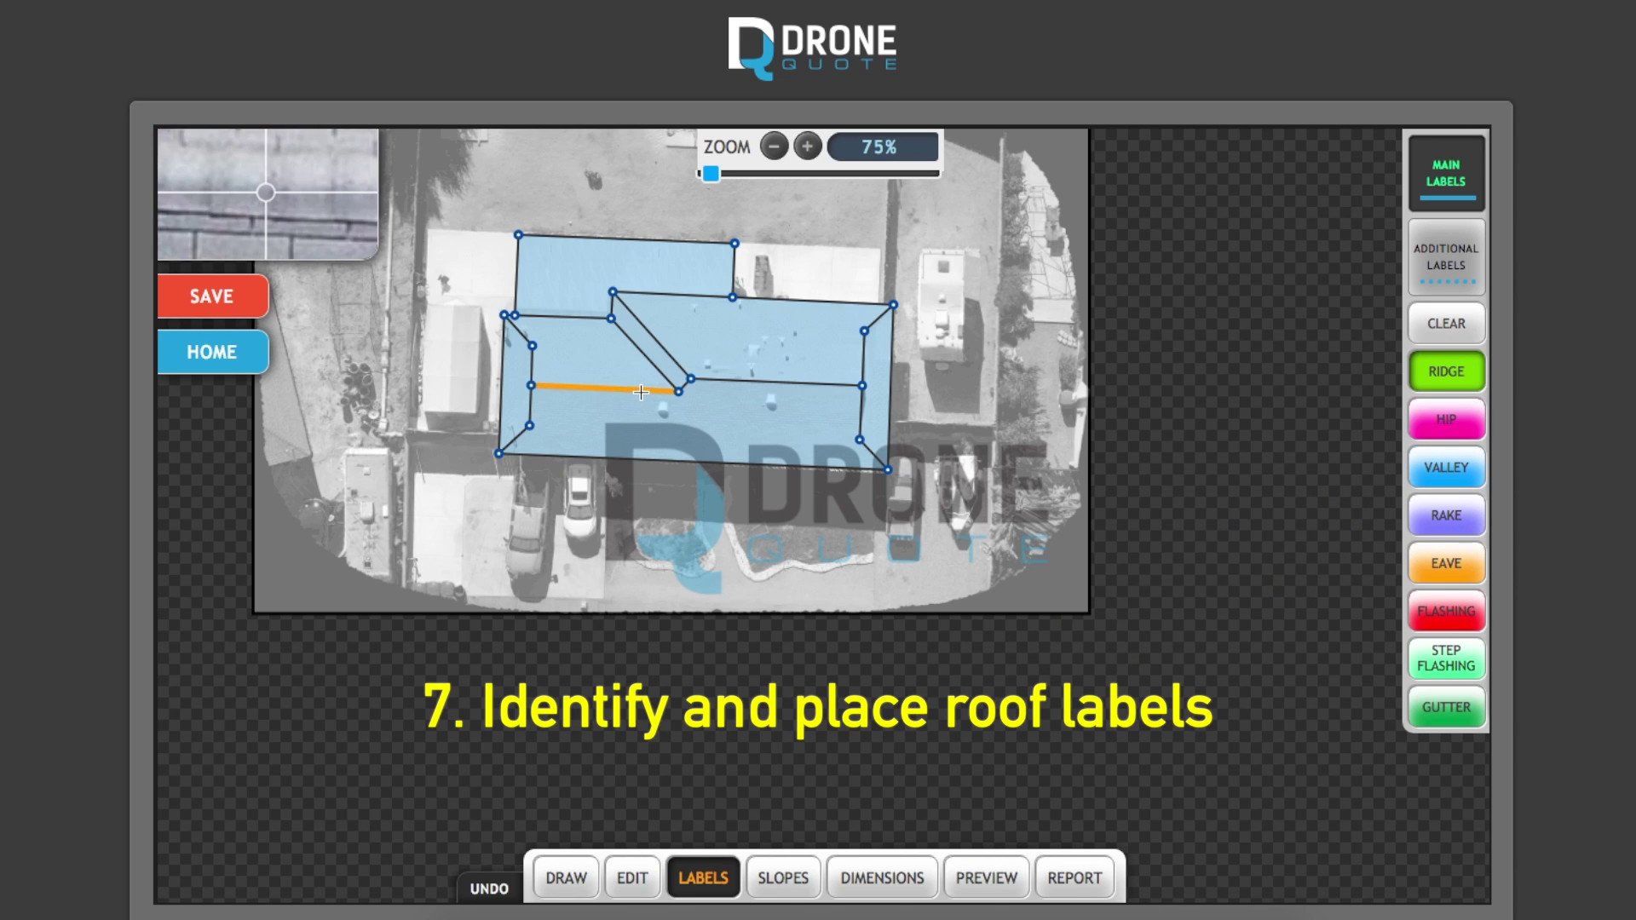
click(673, 390)
click(711, 380)
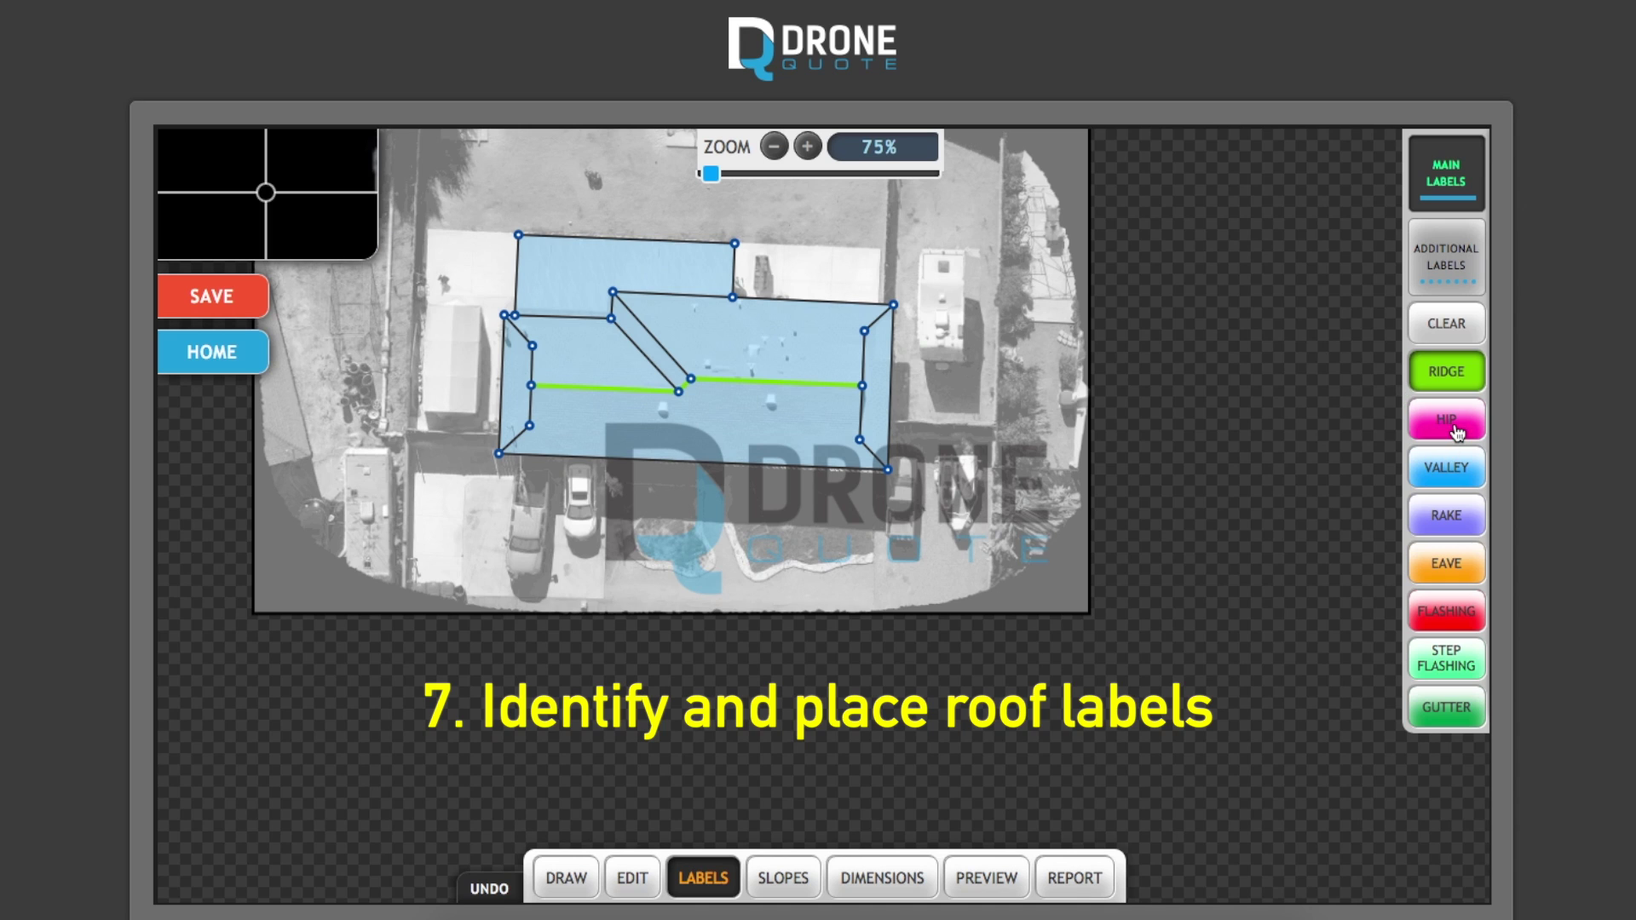
Label the narrow diagonal section's east edge as Hip and its west edge as Valley.
click(1447, 419)
click(666, 351)
click(1421, 465)
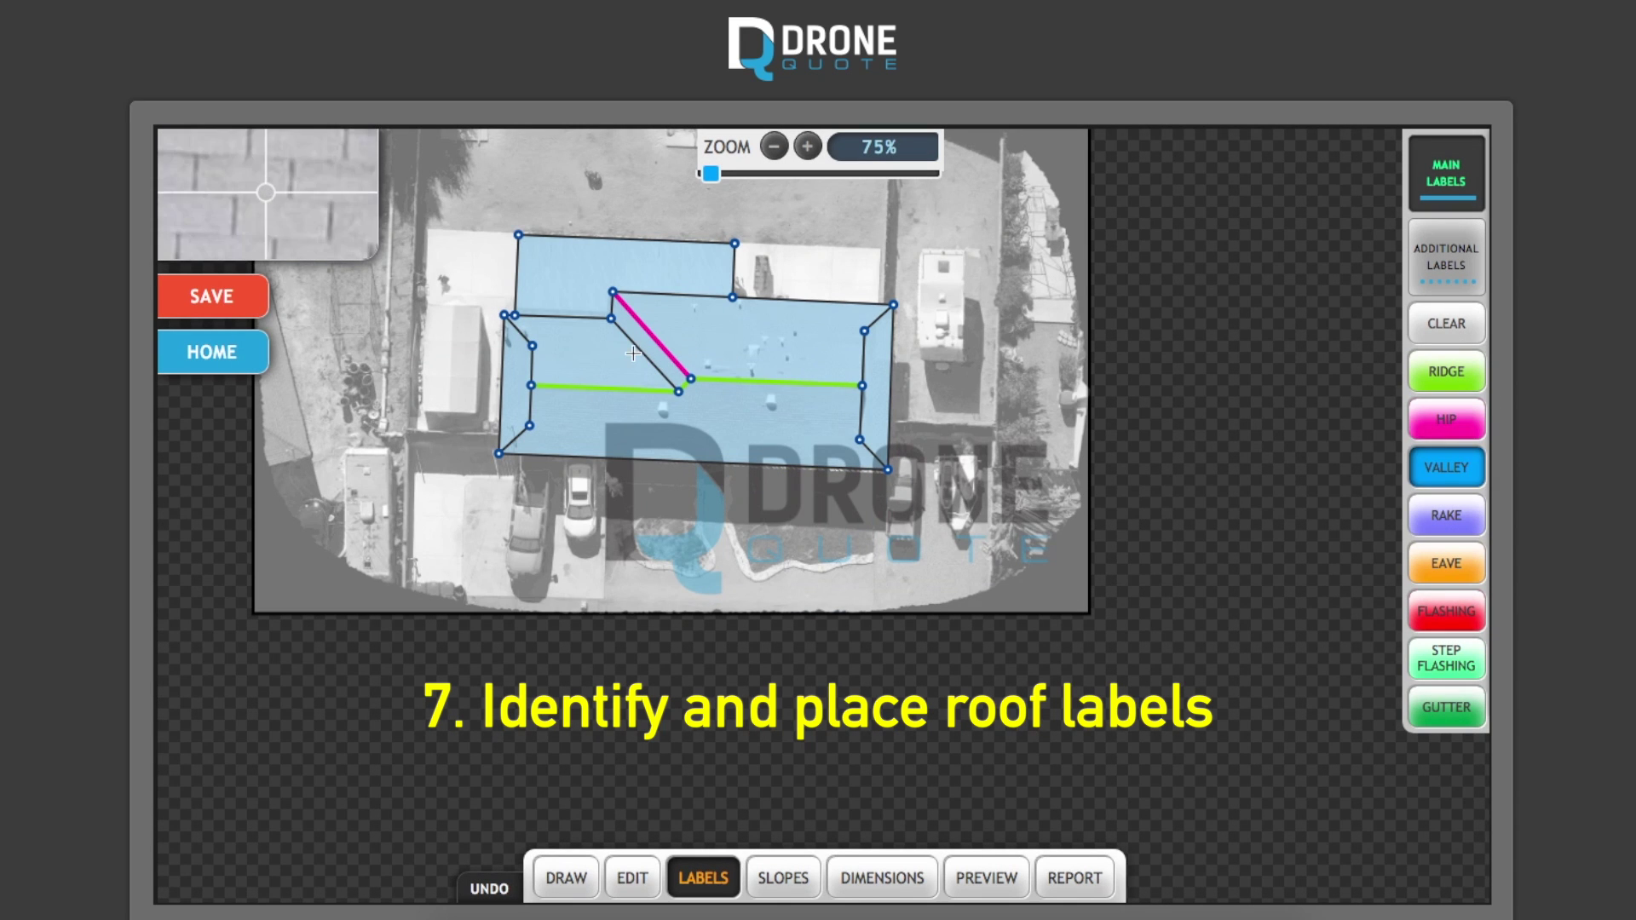
click(636, 348)
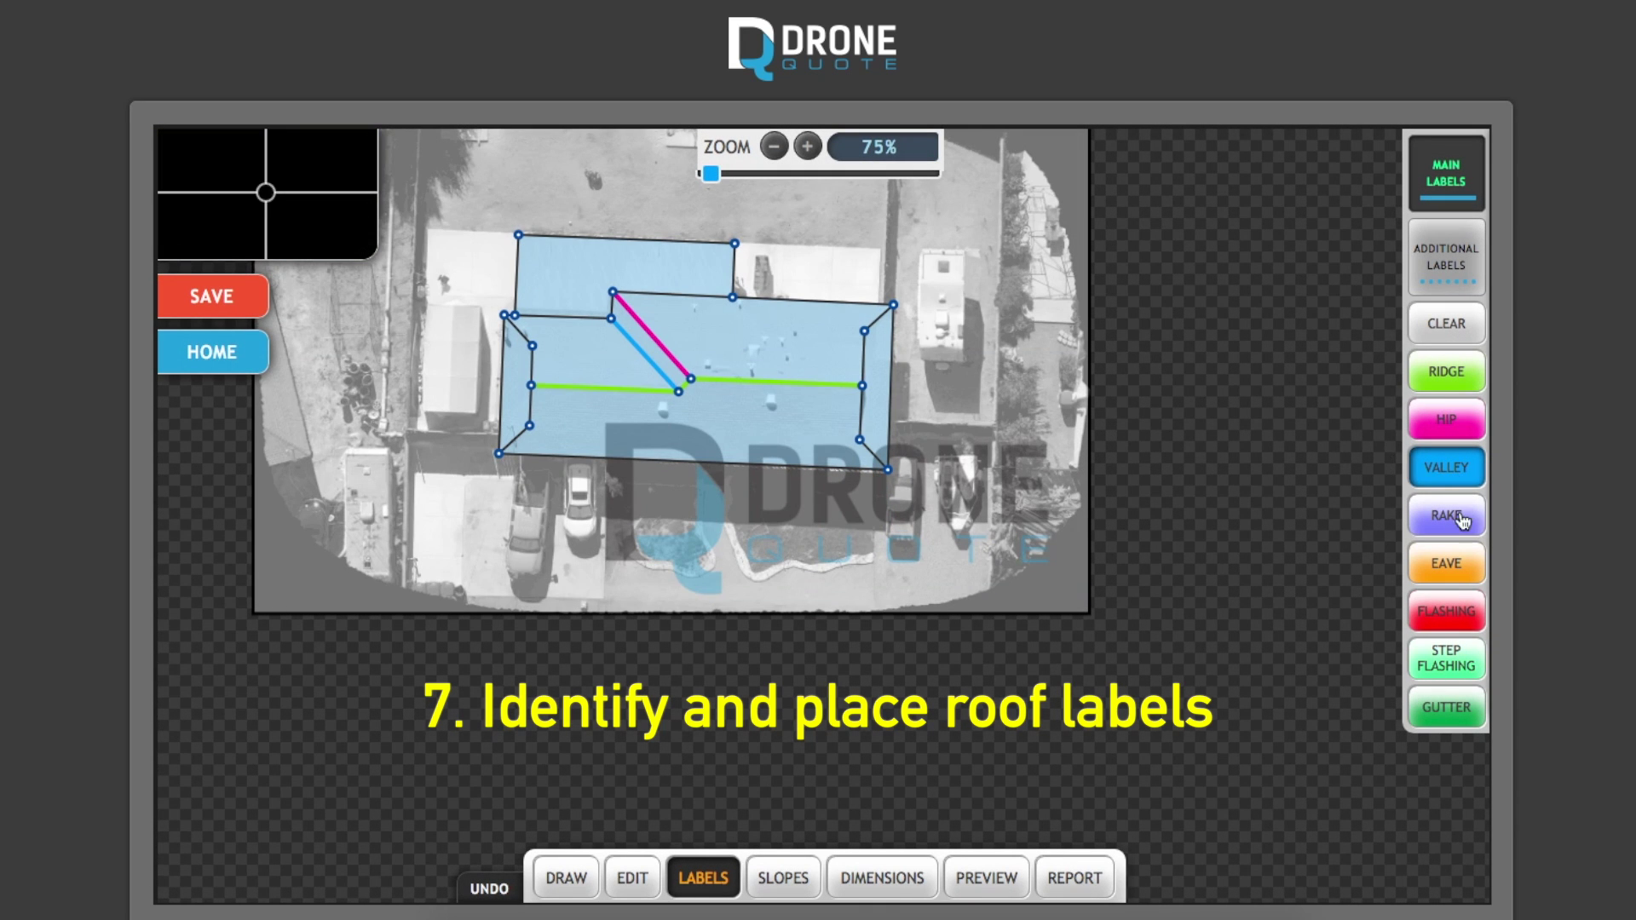
Label both segments of the east gable edge as Rake.
click(1459, 518)
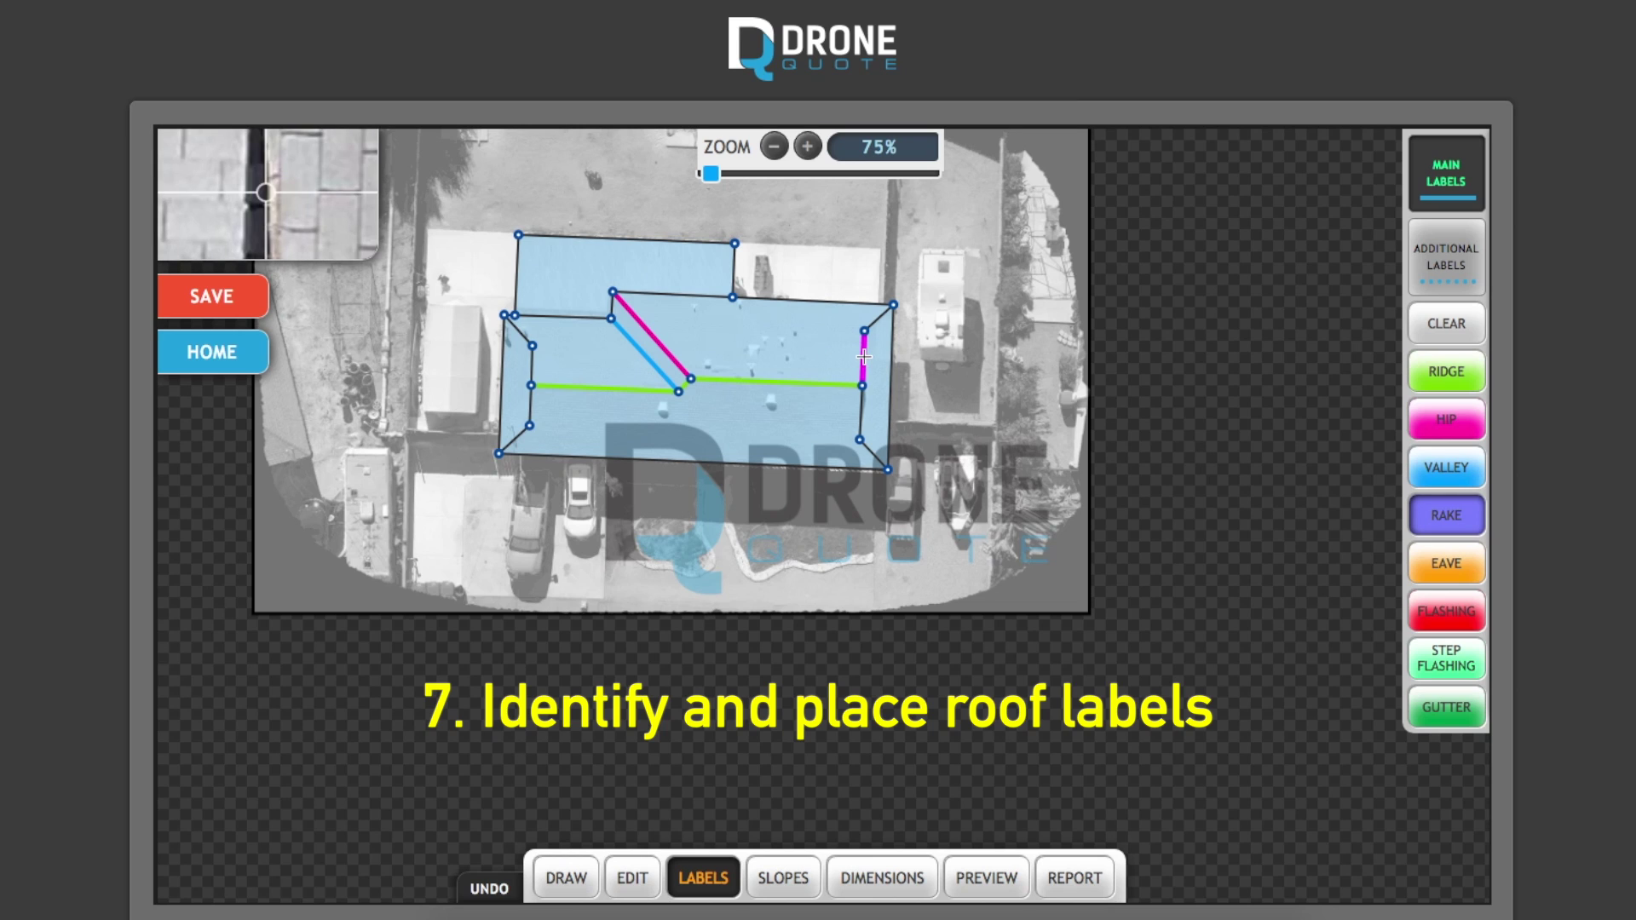
click(864, 356)
click(861, 412)
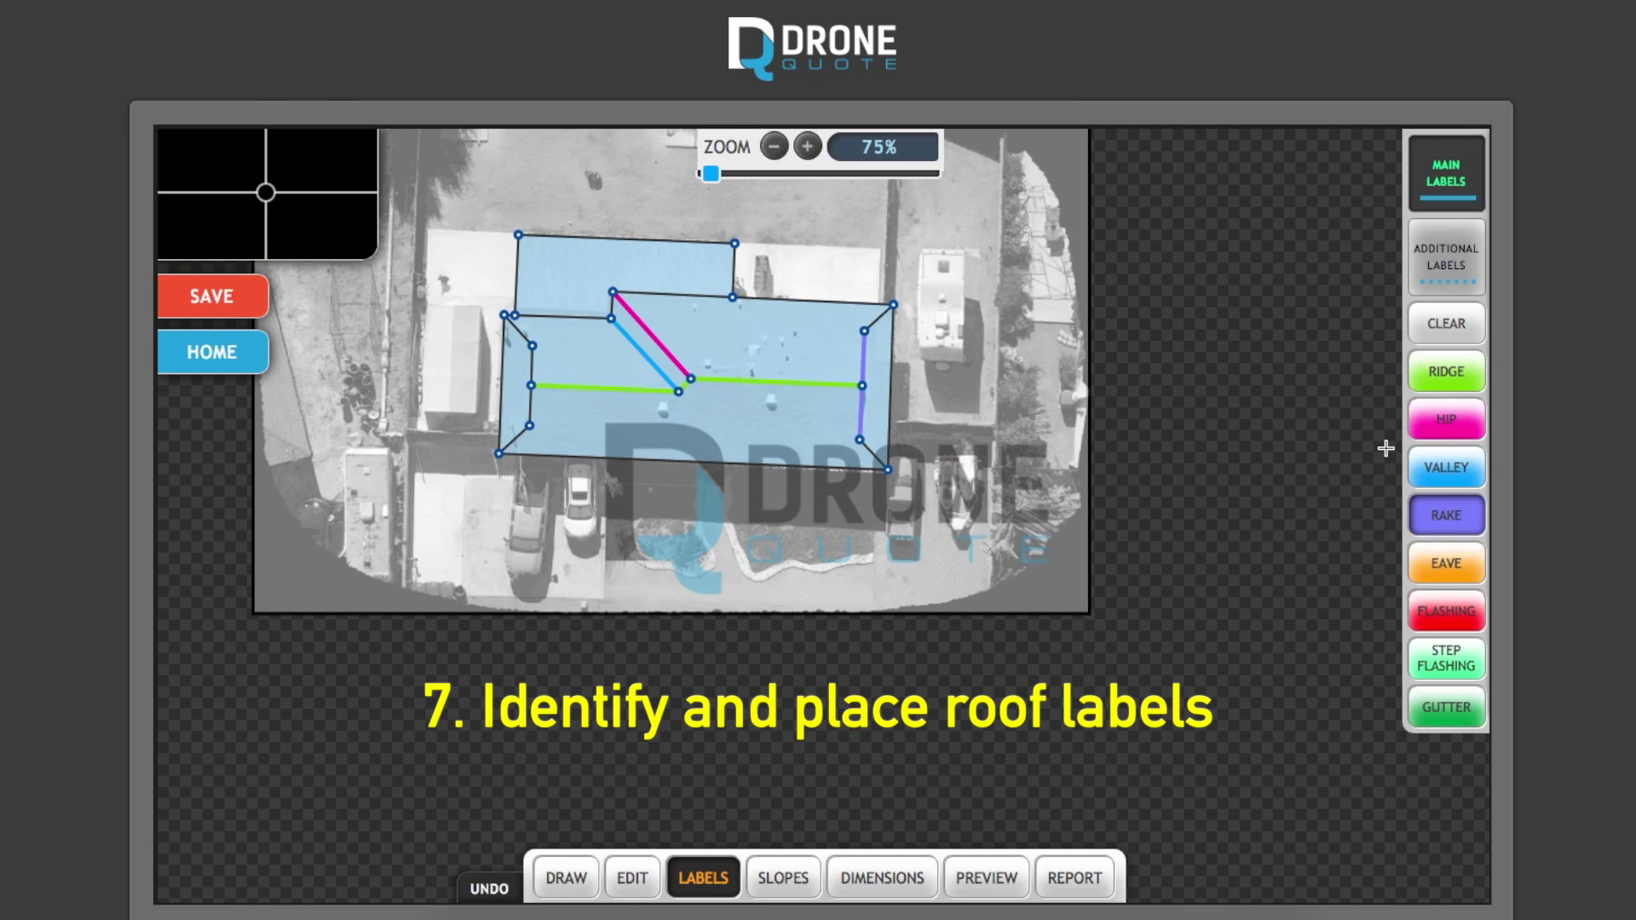
Label the four short diagonal lines at the outer corners of the main roof as Hip.
click(1437, 421)
click(879, 317)
click(874, 455)
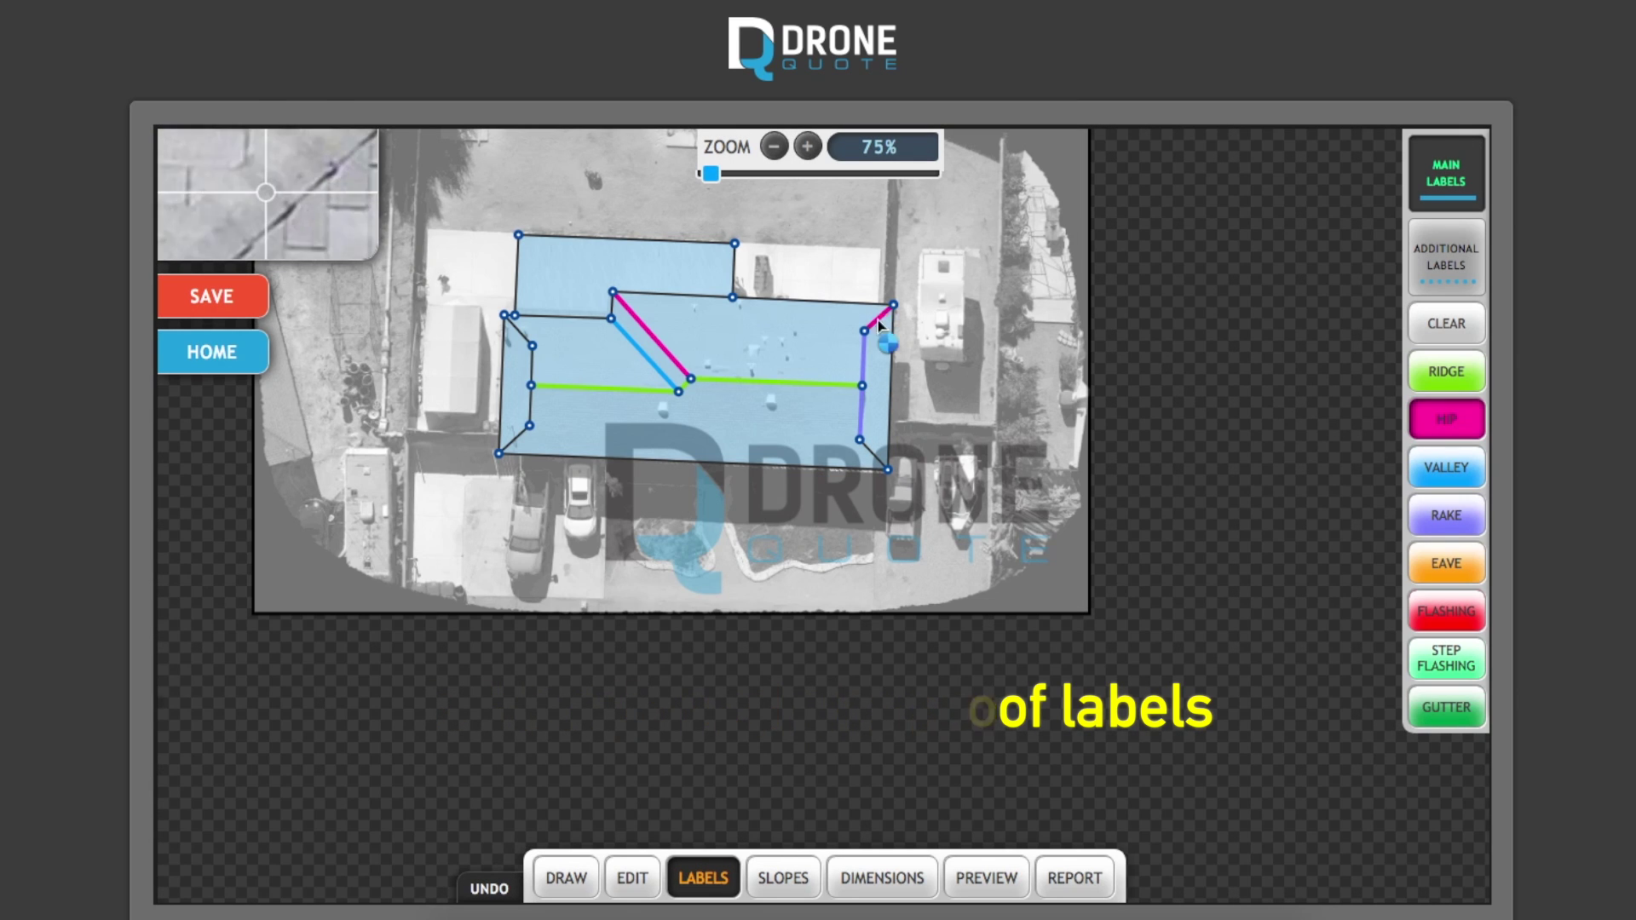
click(515, 440)
click(518, 331)
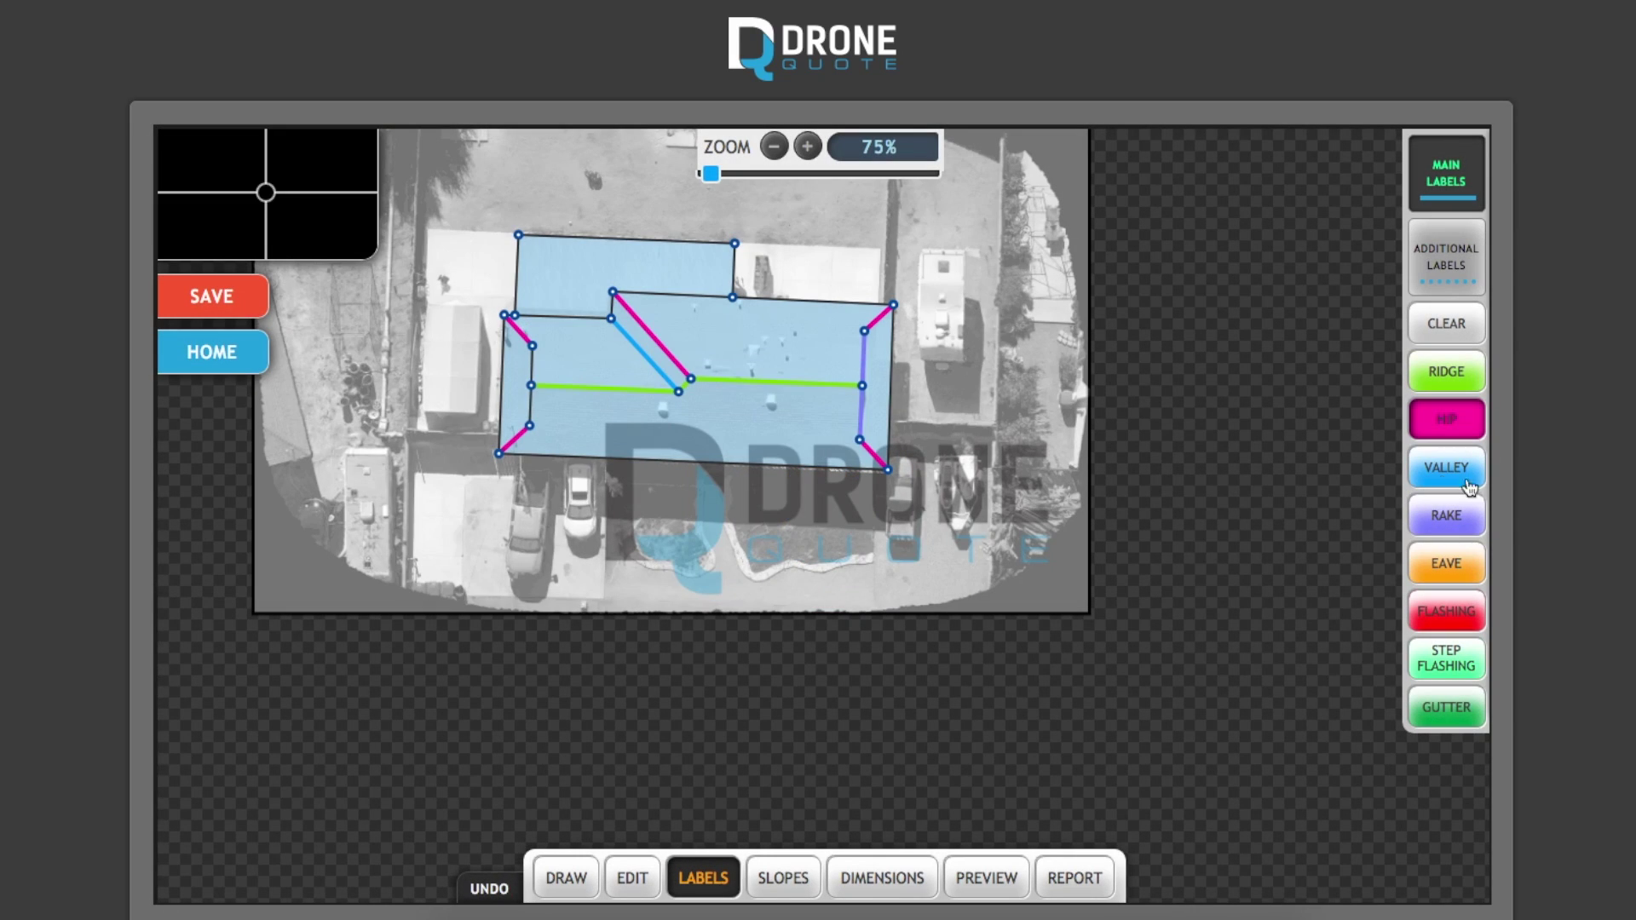
Label both segments of the west gable edge as Rake, and the main roof's west, south and east outer edges as Eave.
click(1446, 514)
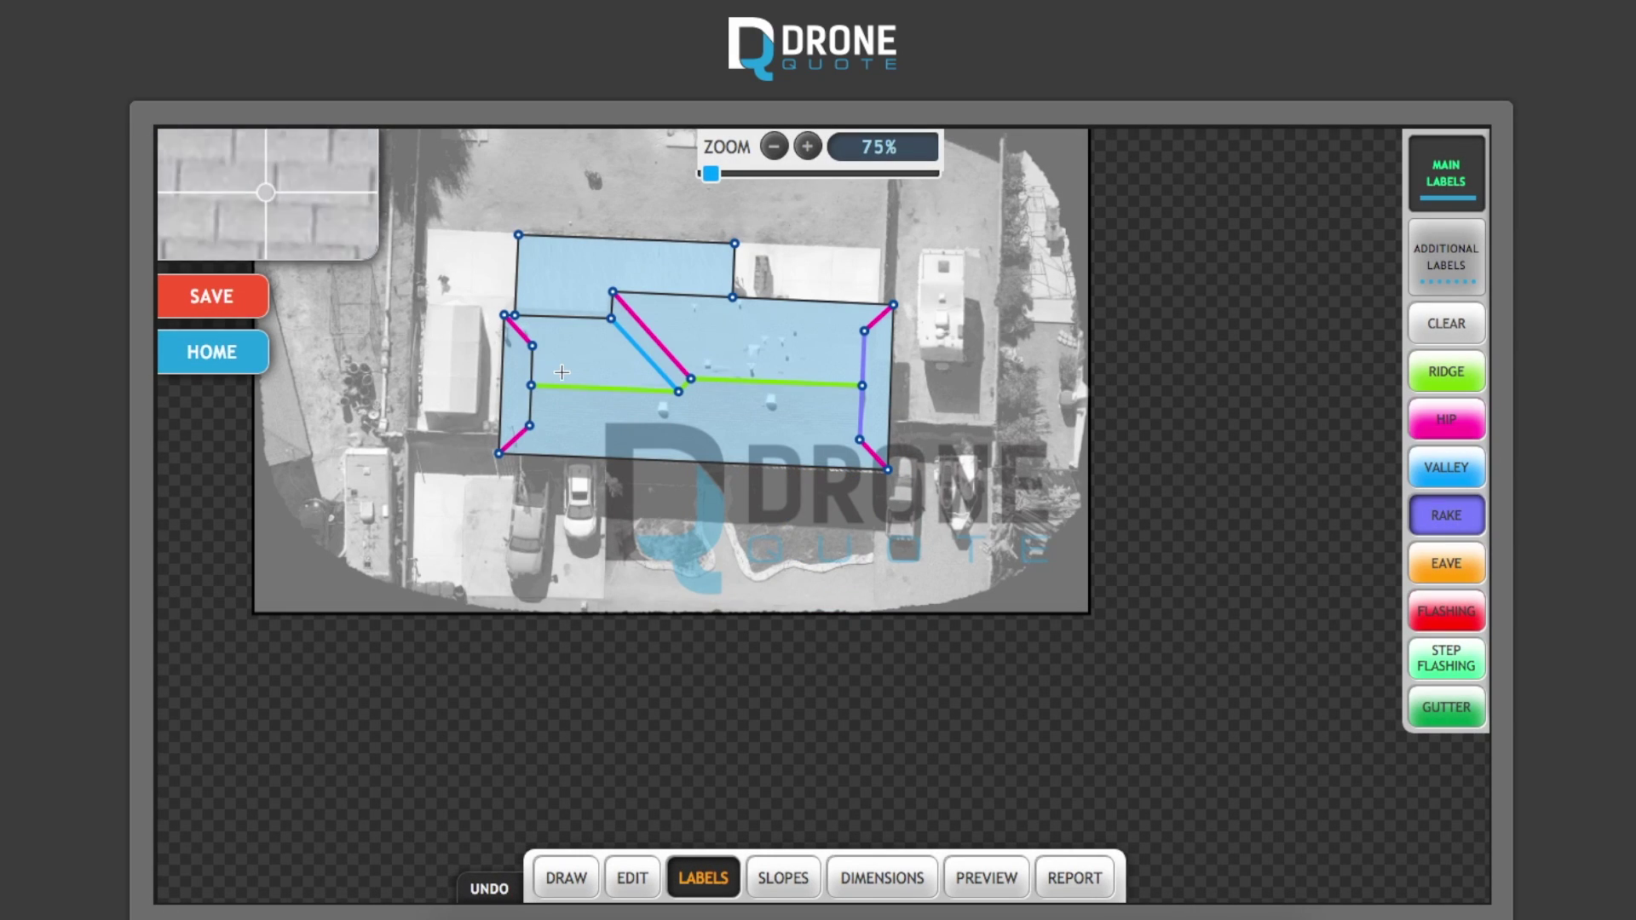
click(1446, 564)
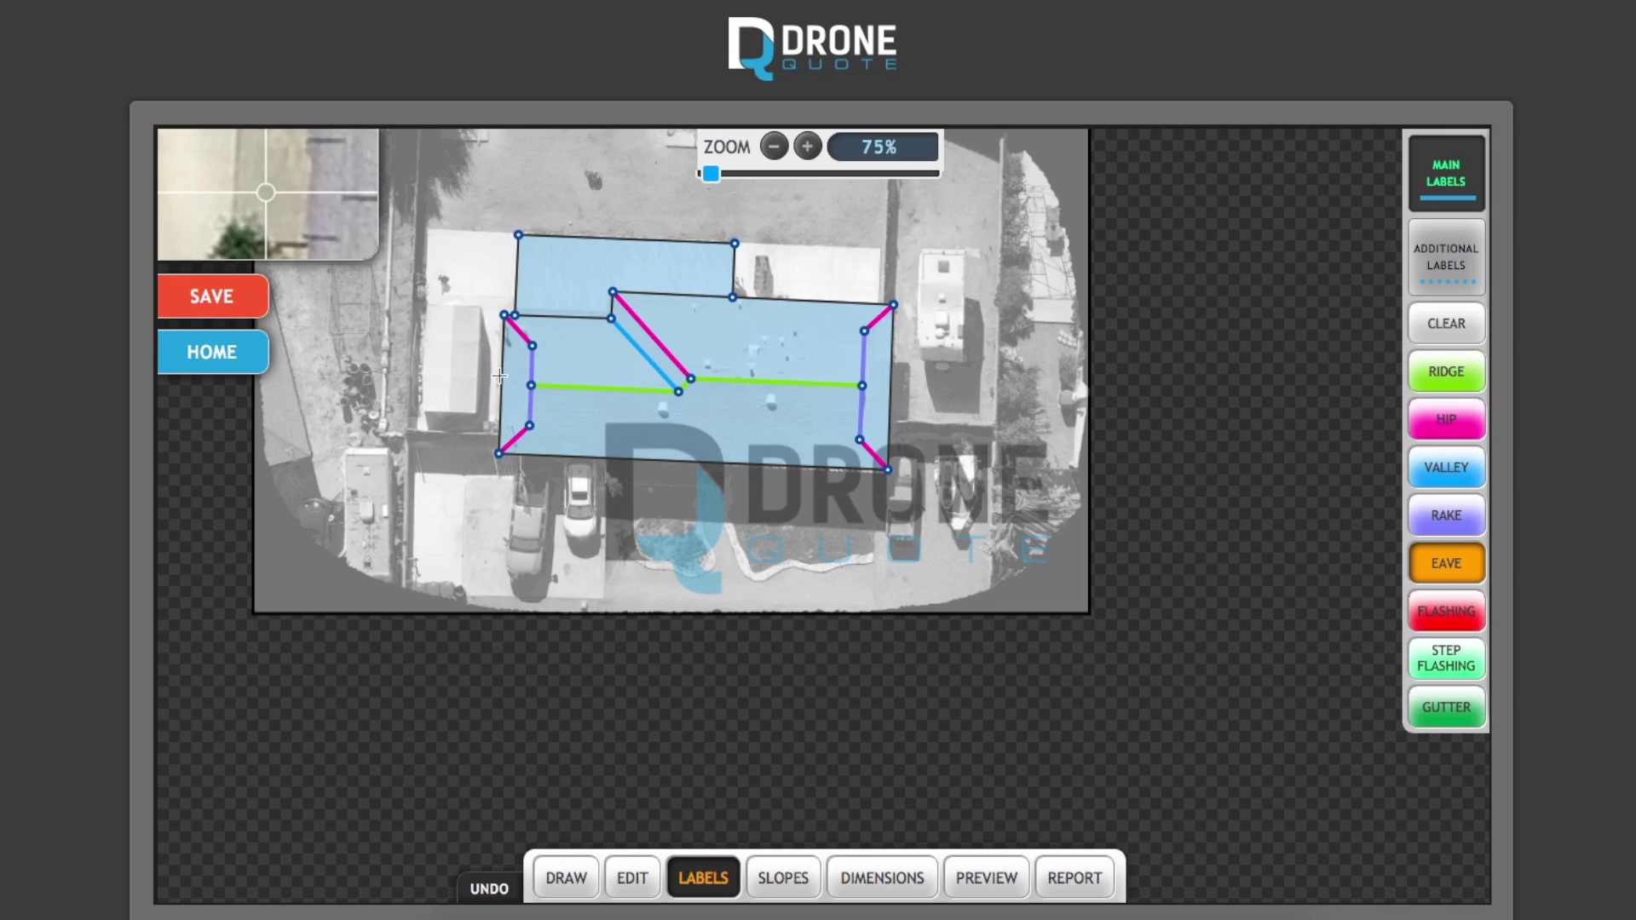
click(501, 375)
click(631, 465)
click(888, 445)
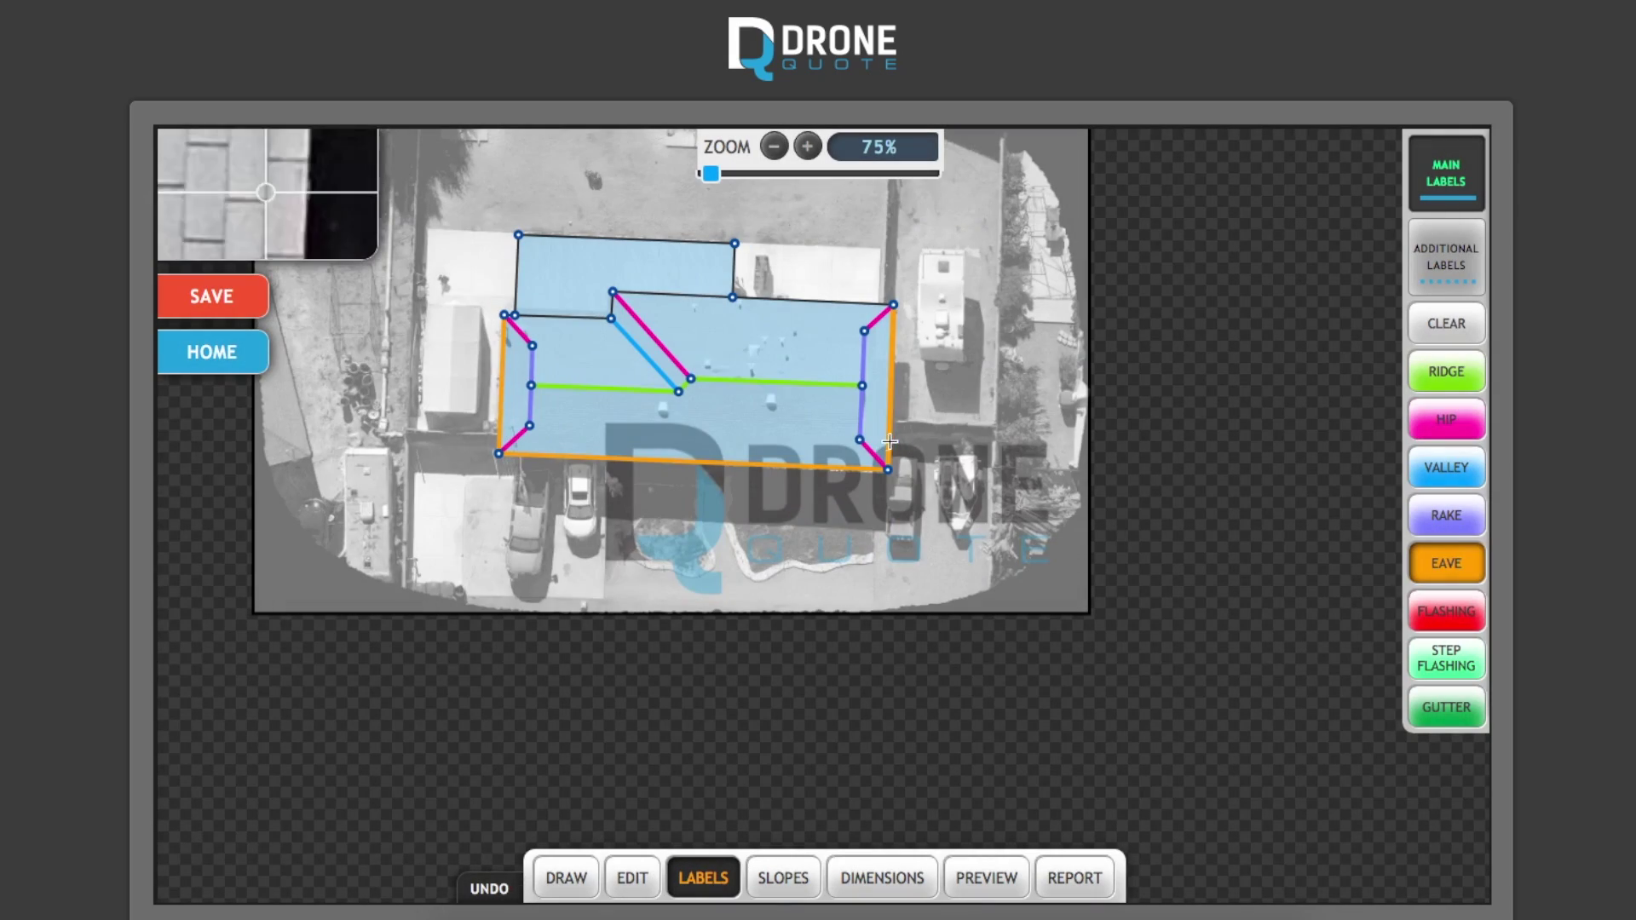
Label the main roof's remaining exposed north edges and the patio cover's west, north and east edges as Eave.
click(818, 302)
scroll(562, 322, down, 1)
scroll(562, 322, up, 8)
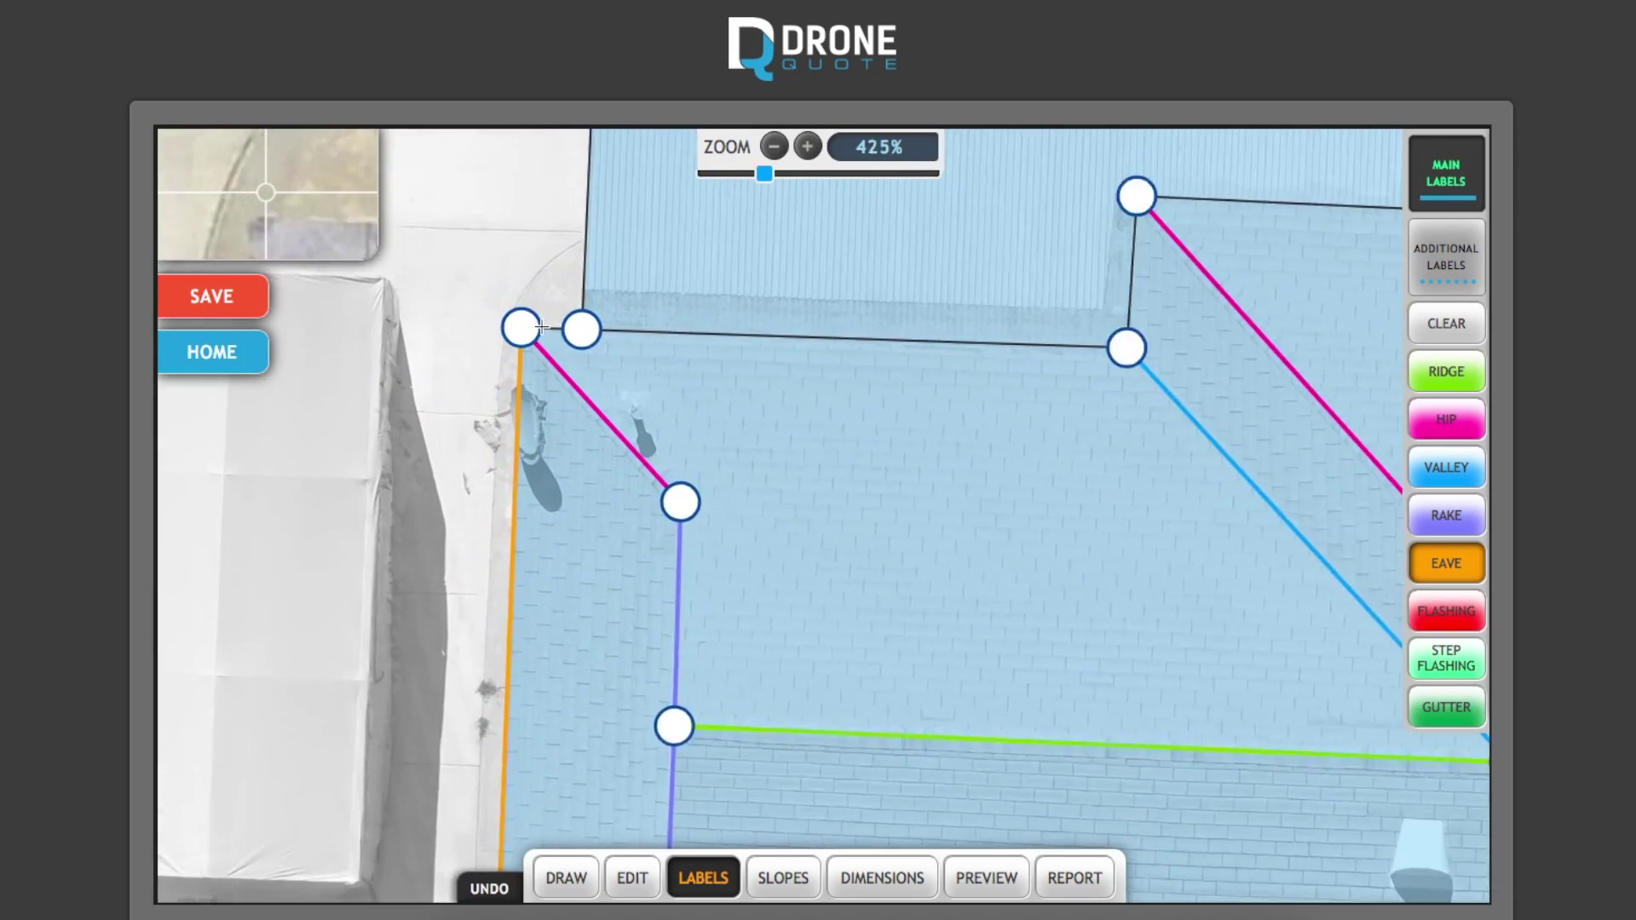
drag(970, 235, 917, 749)
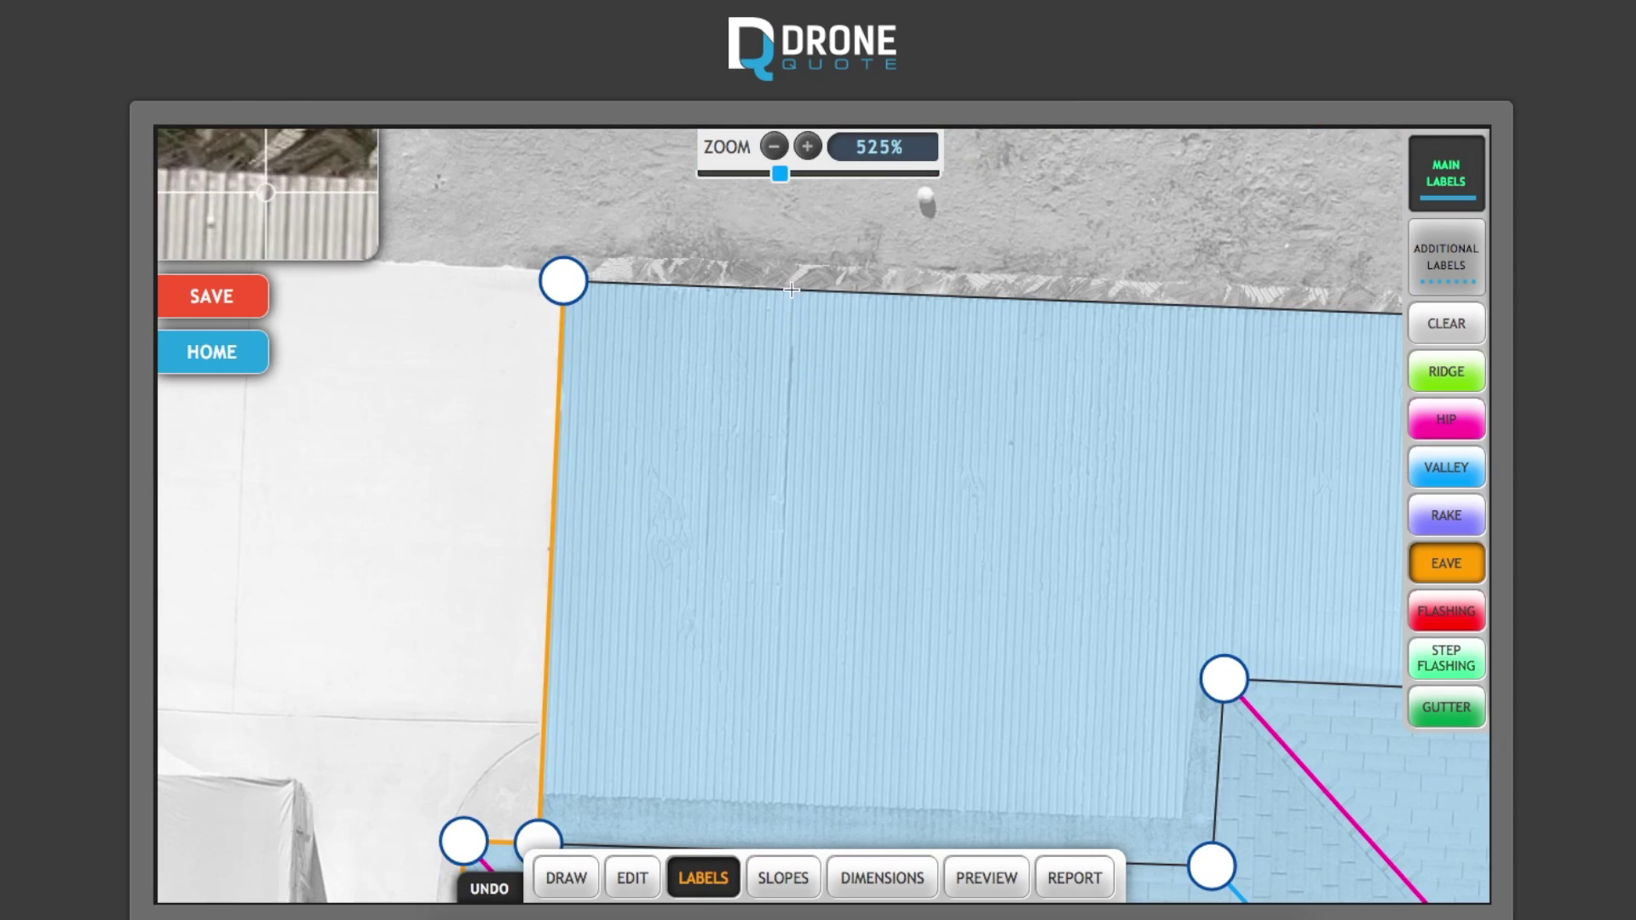
click(793, 291)
drag(1132, 437, 380, 416)
click(1323, 496)
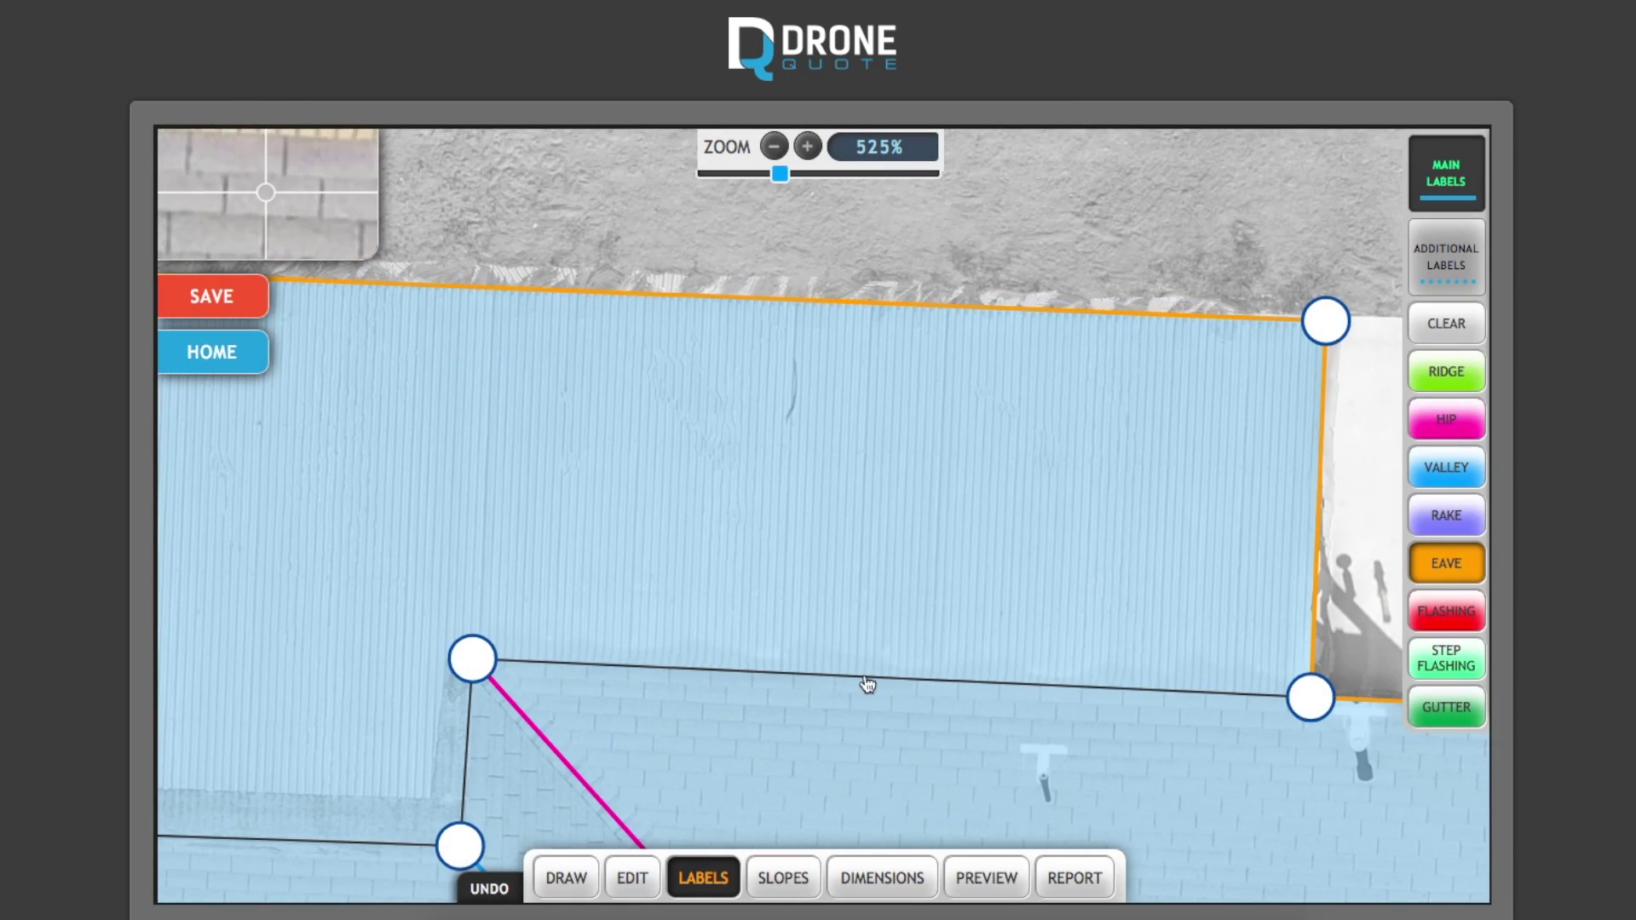
Label all three lines where the patio cover meets the main roof as Valley.
drag(865, 683, 959, 384)
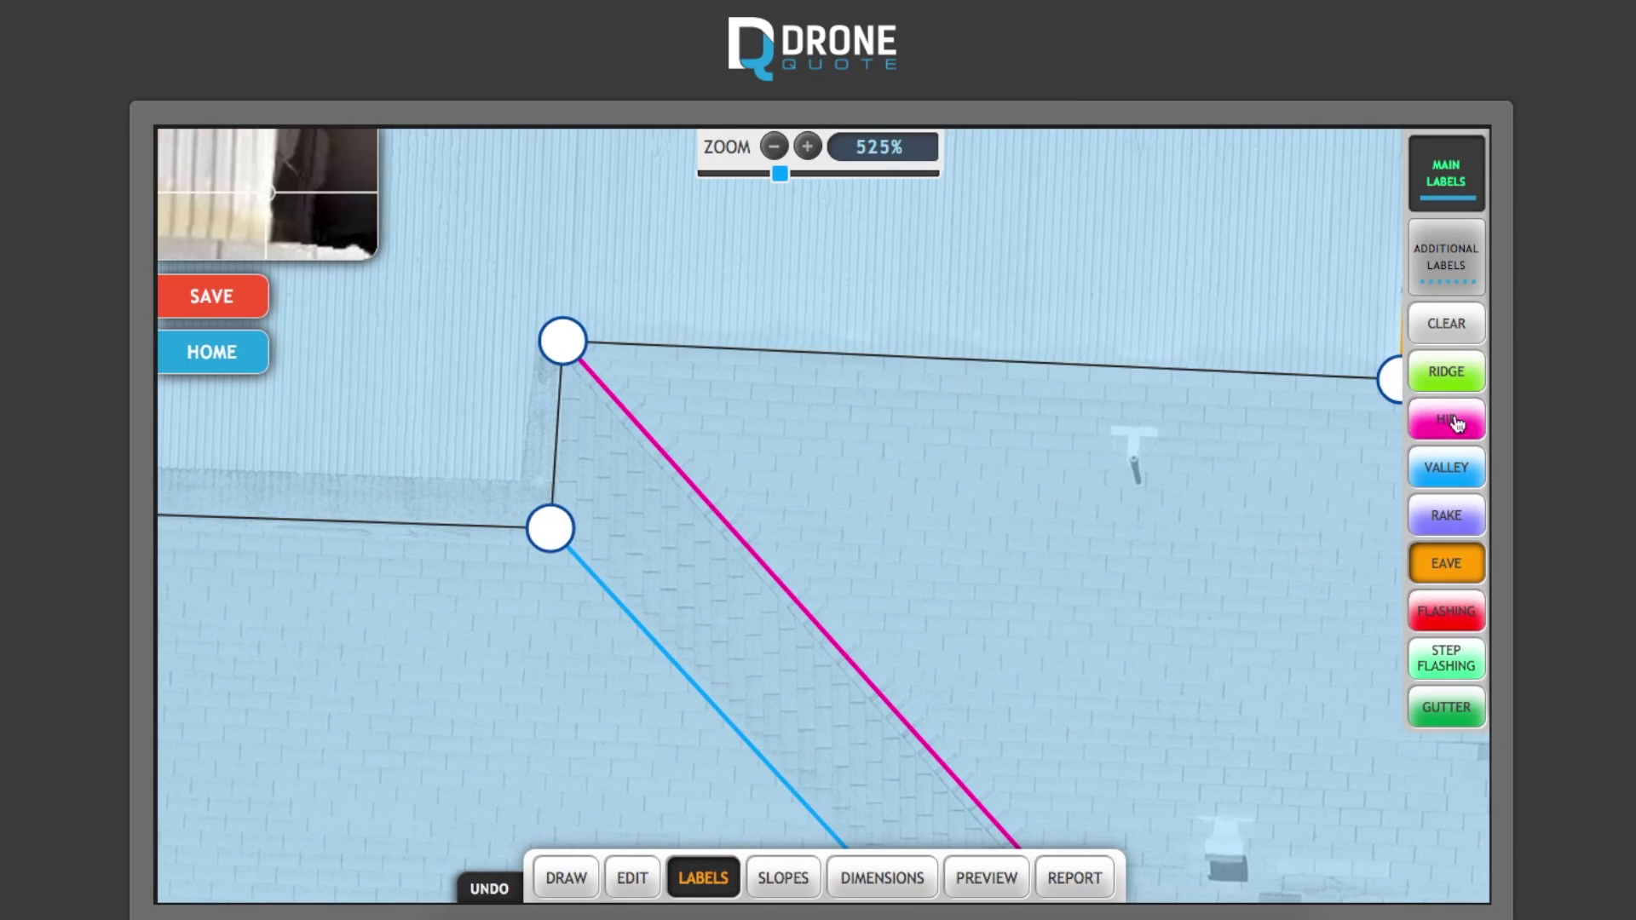
click(1452, 460)
click(1140, 368)
click(558, 433)
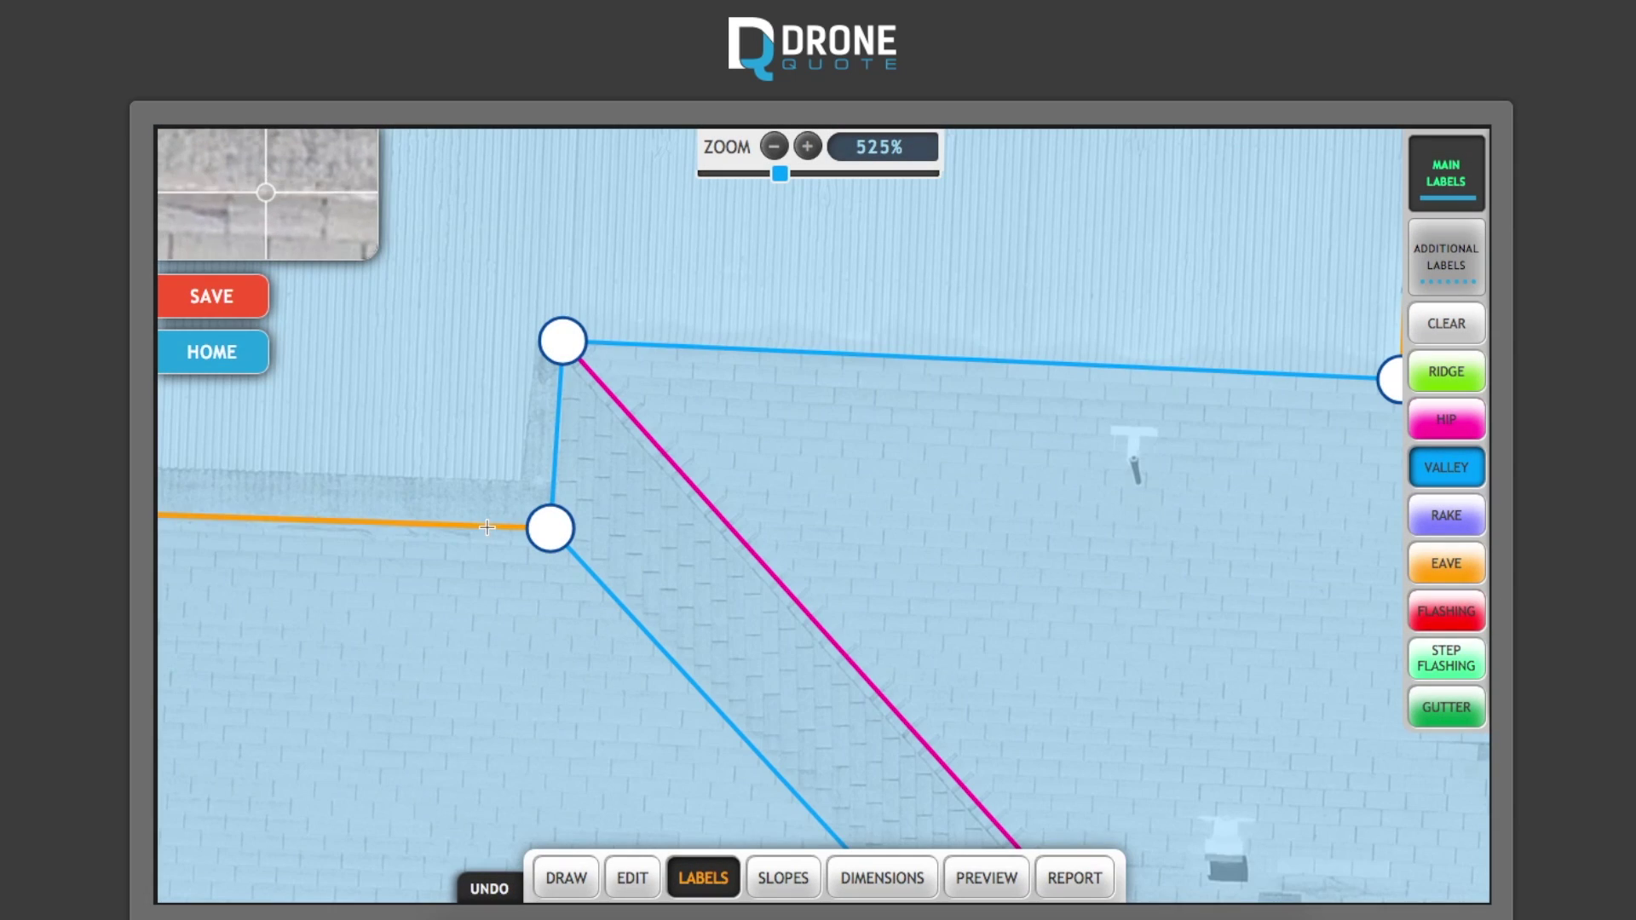
click(486, 528)
scroll(486, 527, down, 5)
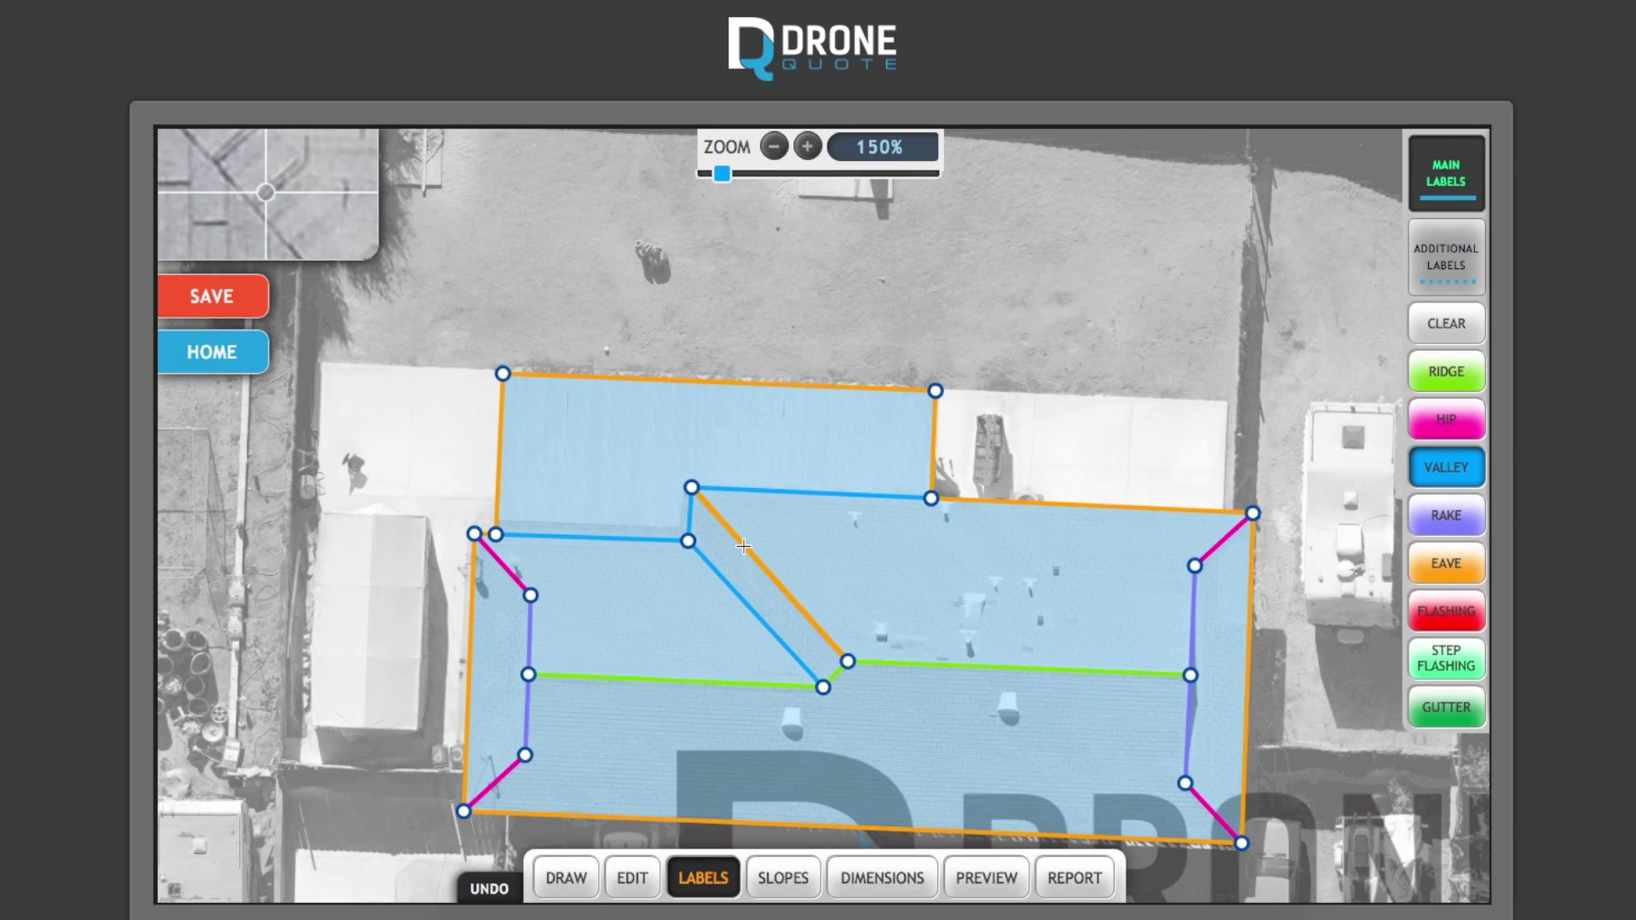
click(744, 547)
Inspect the main roof's south eave and add Gutter to it as an additional label.
scroll(856, 536, down, 5)
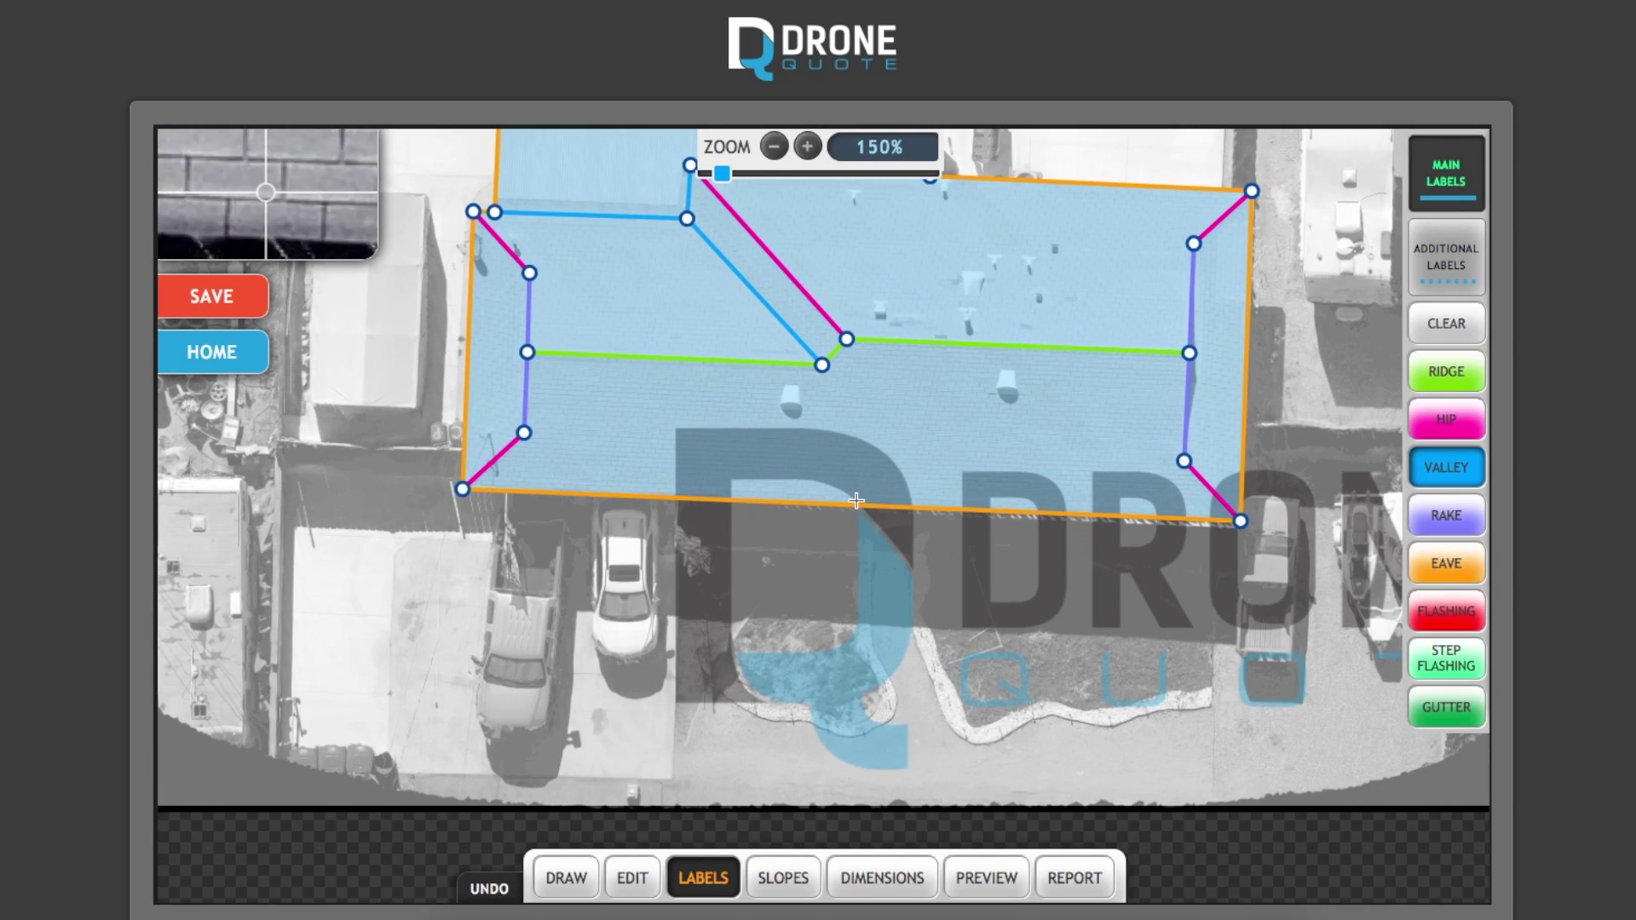
scroll(857, 500, up, 4)
scroll(857, 500, down, 2)
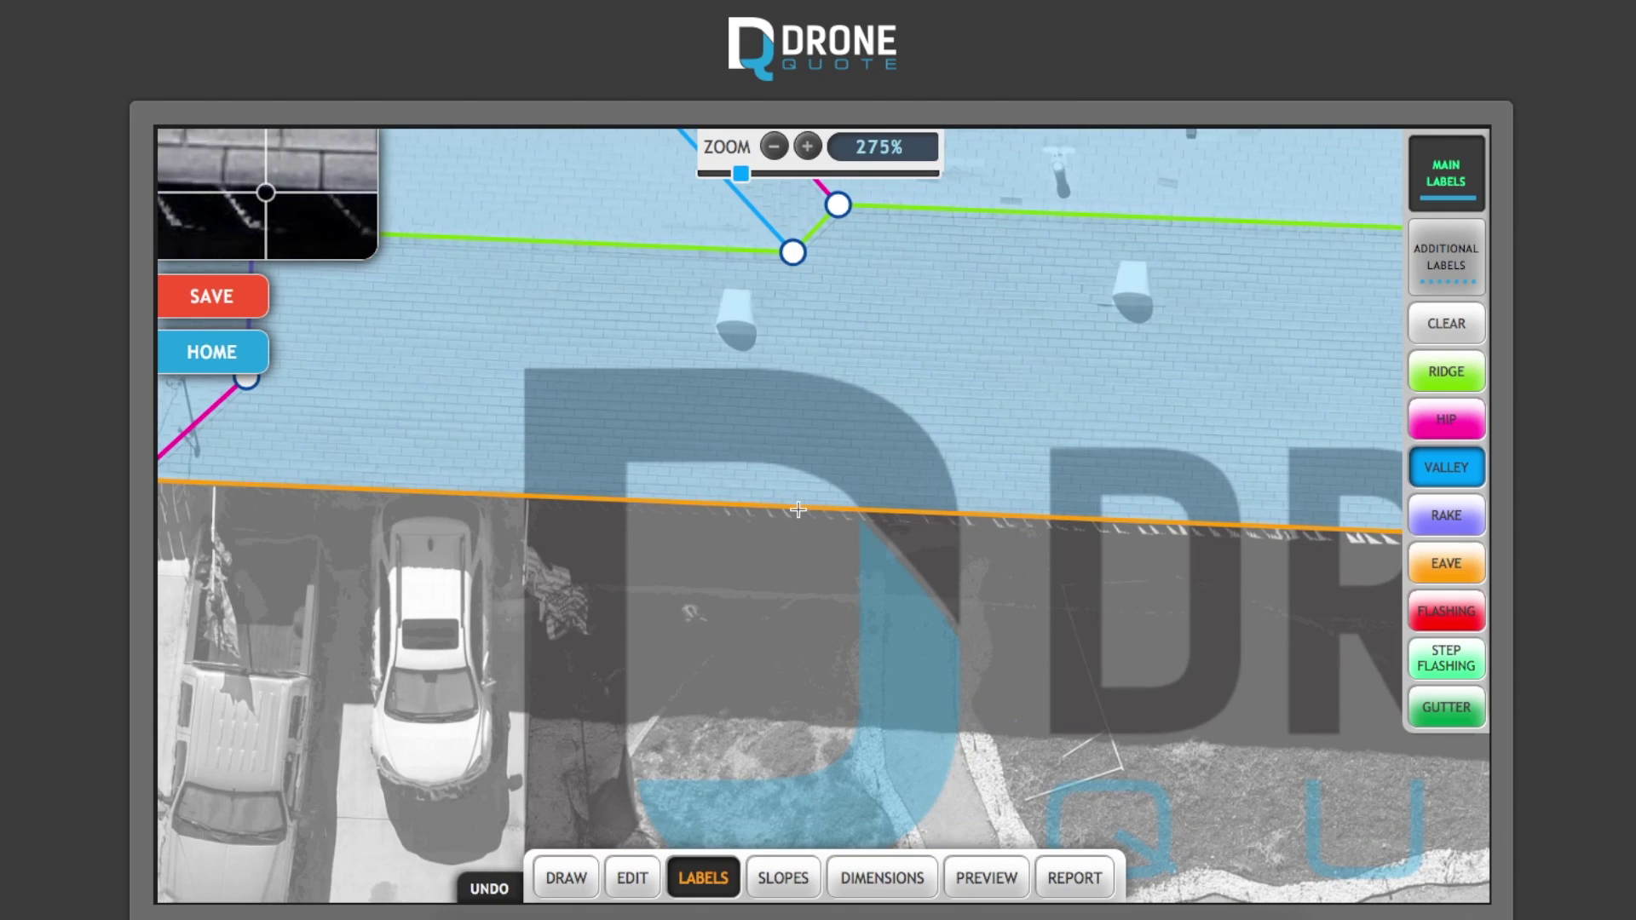
scroll(992, 513, down, 4)
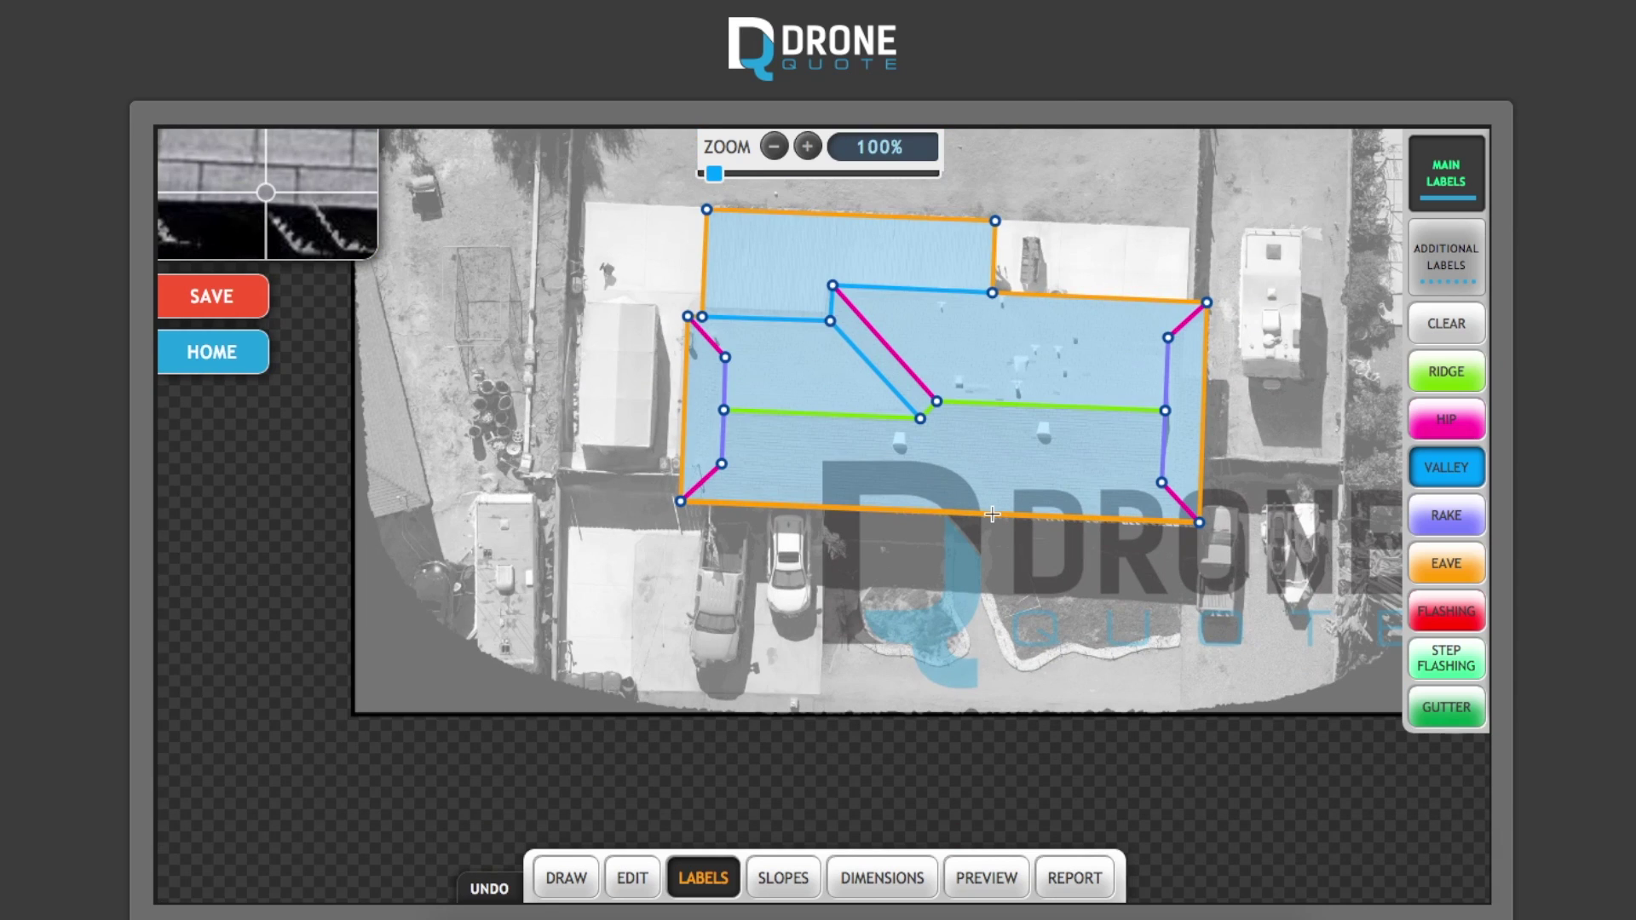
scroll(1253, 553, up, 5)
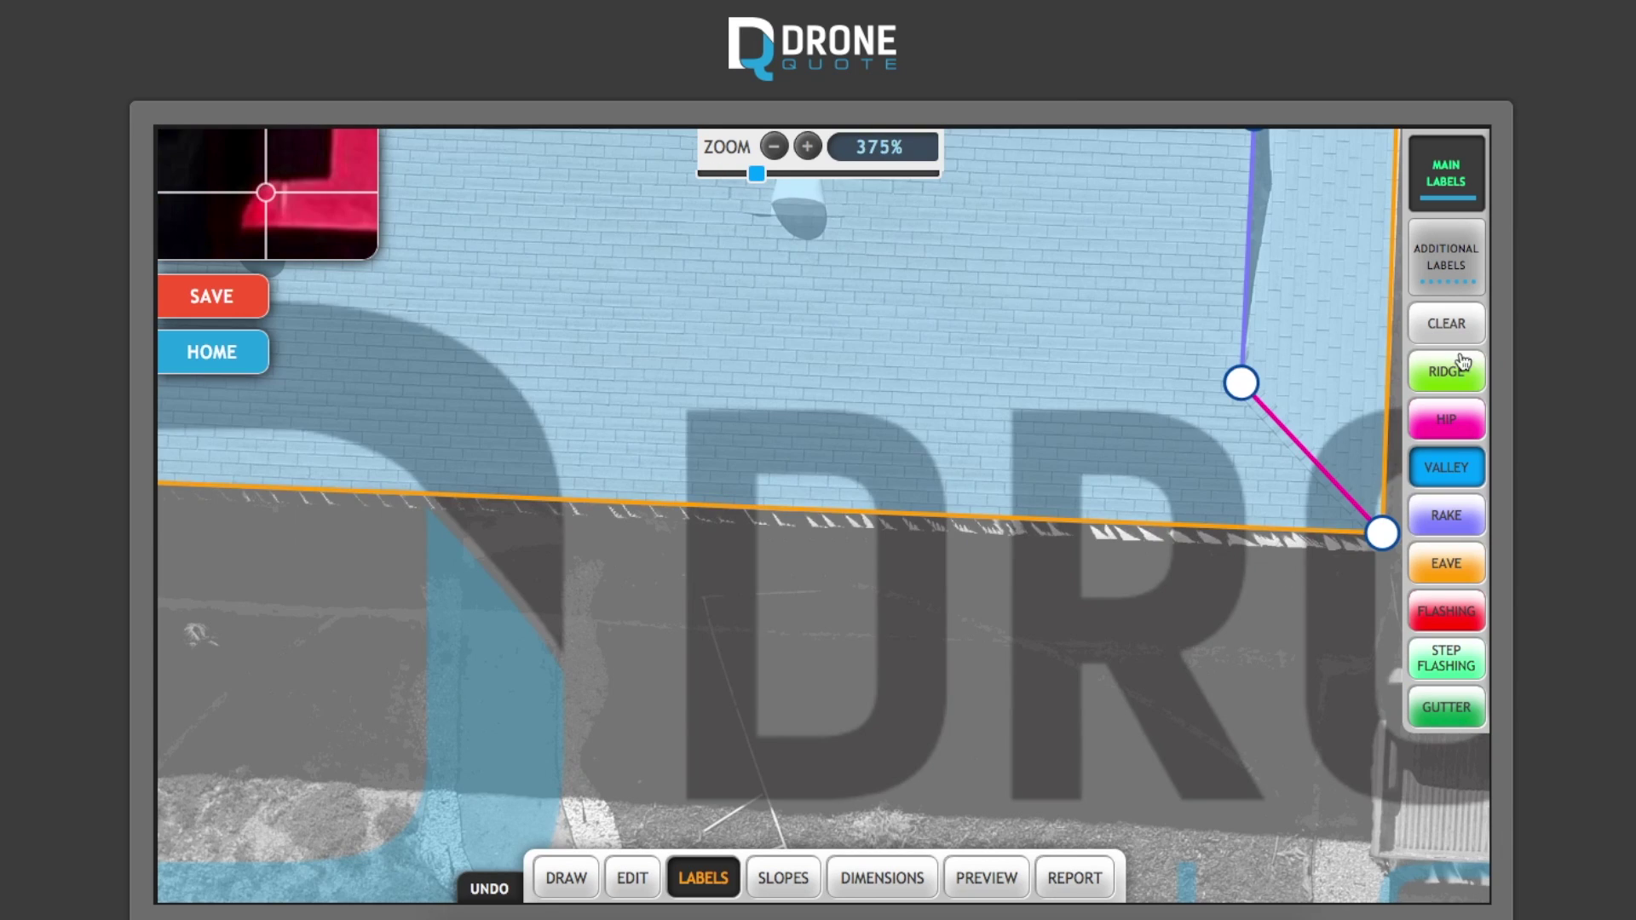
click(1460, 259)
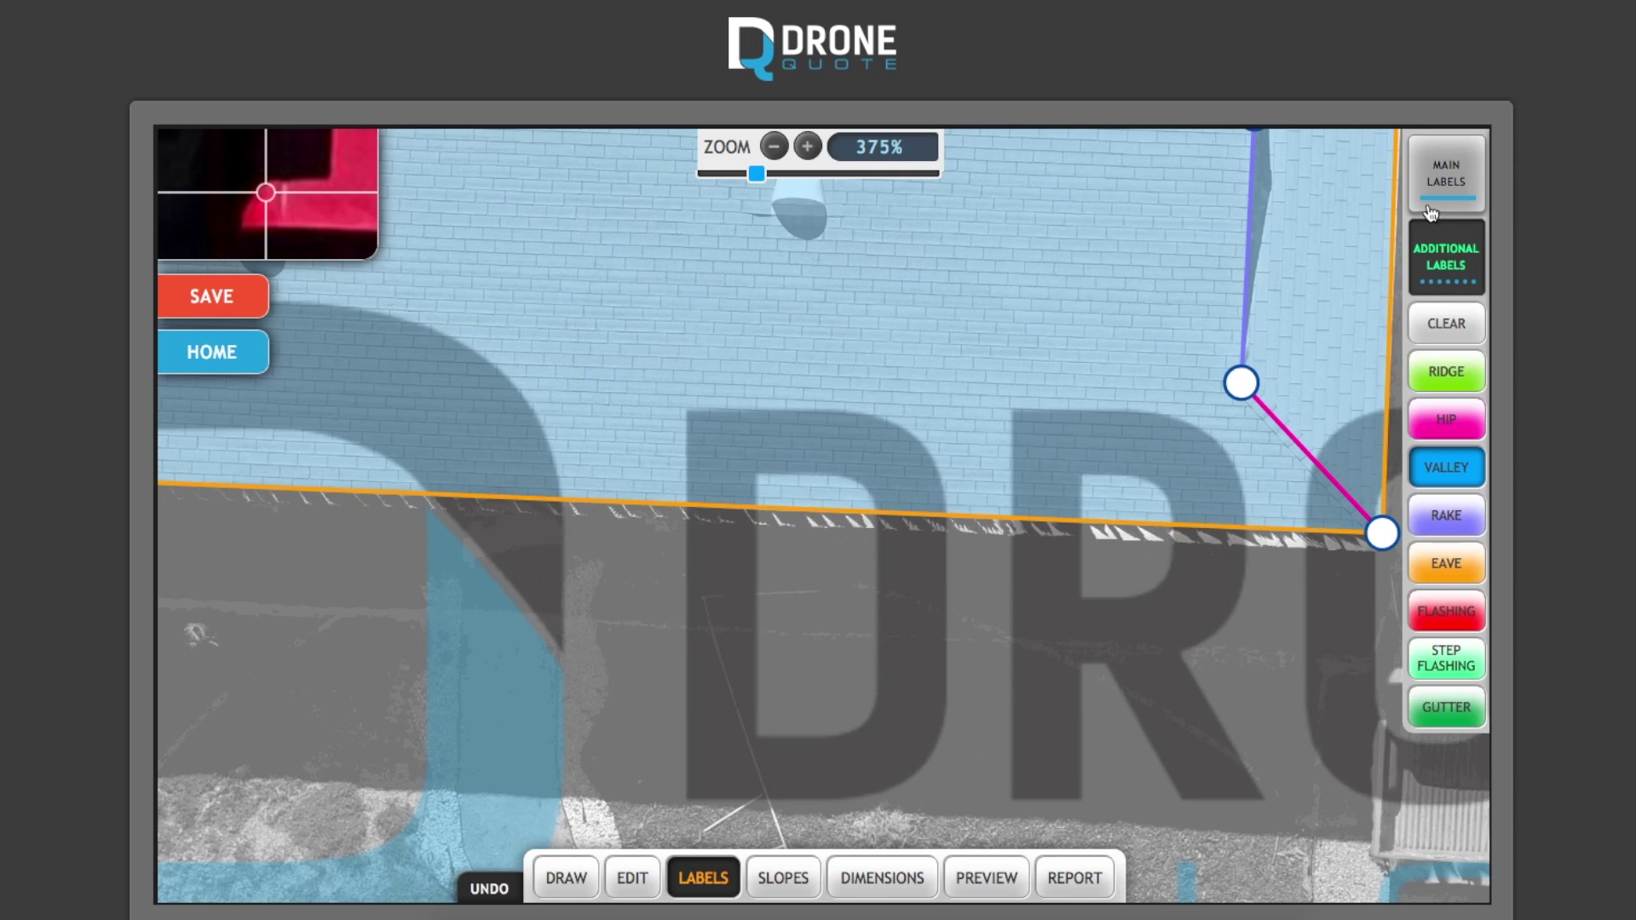
click(1444, 719)
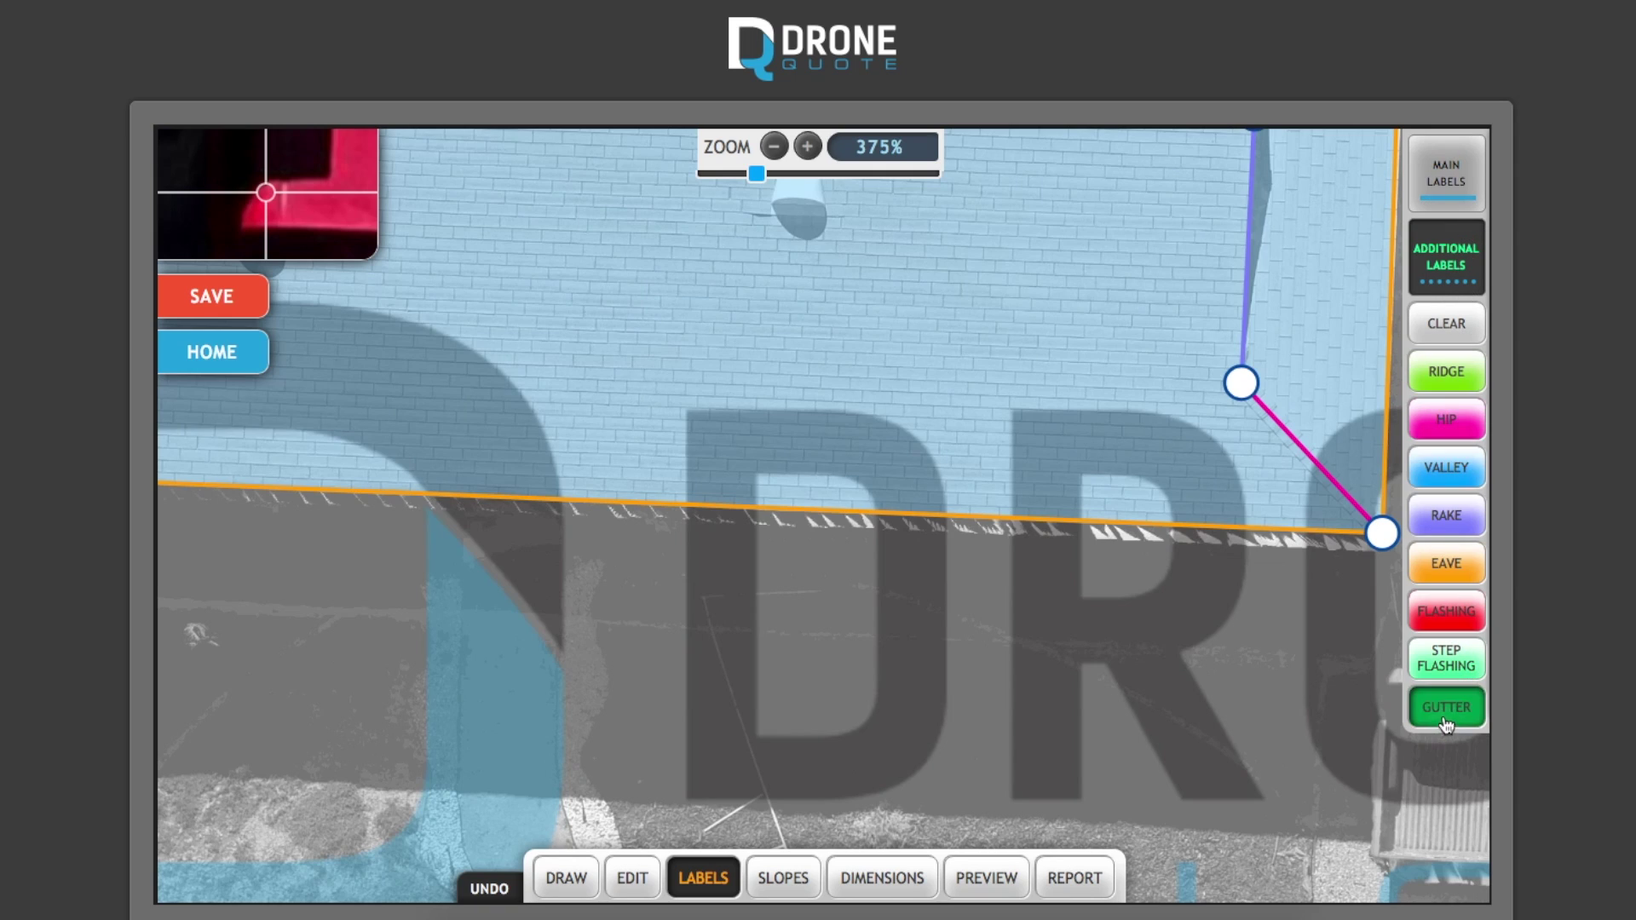
click(998, 517)
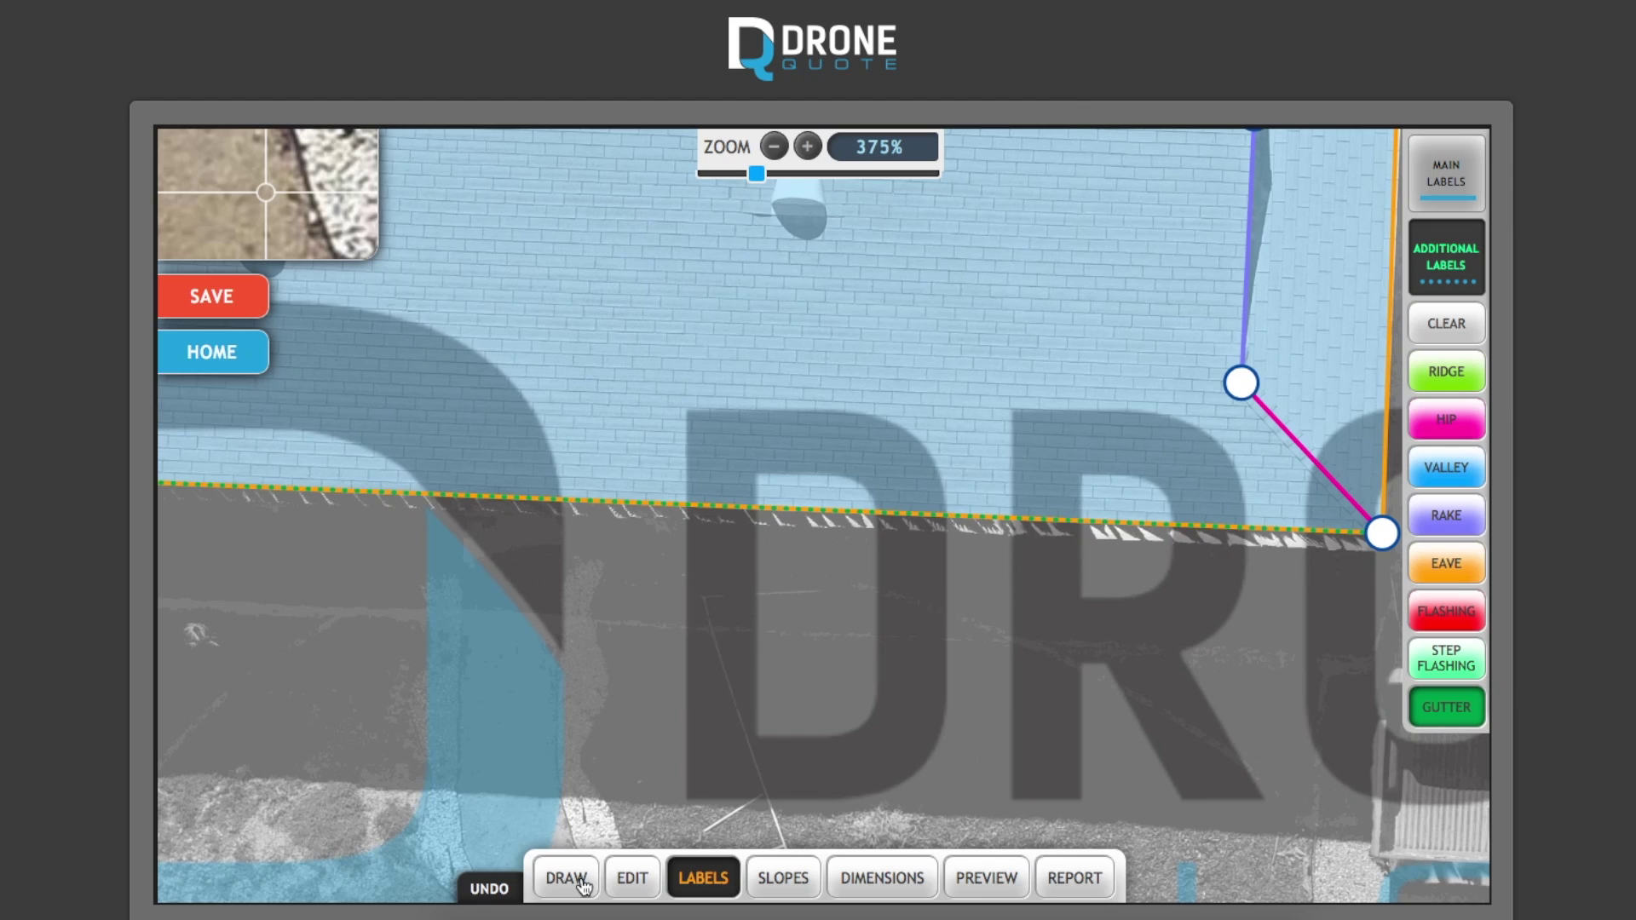
Delete the main roof's large south section and return to drawing so it can be traced again.
click(632, 877)
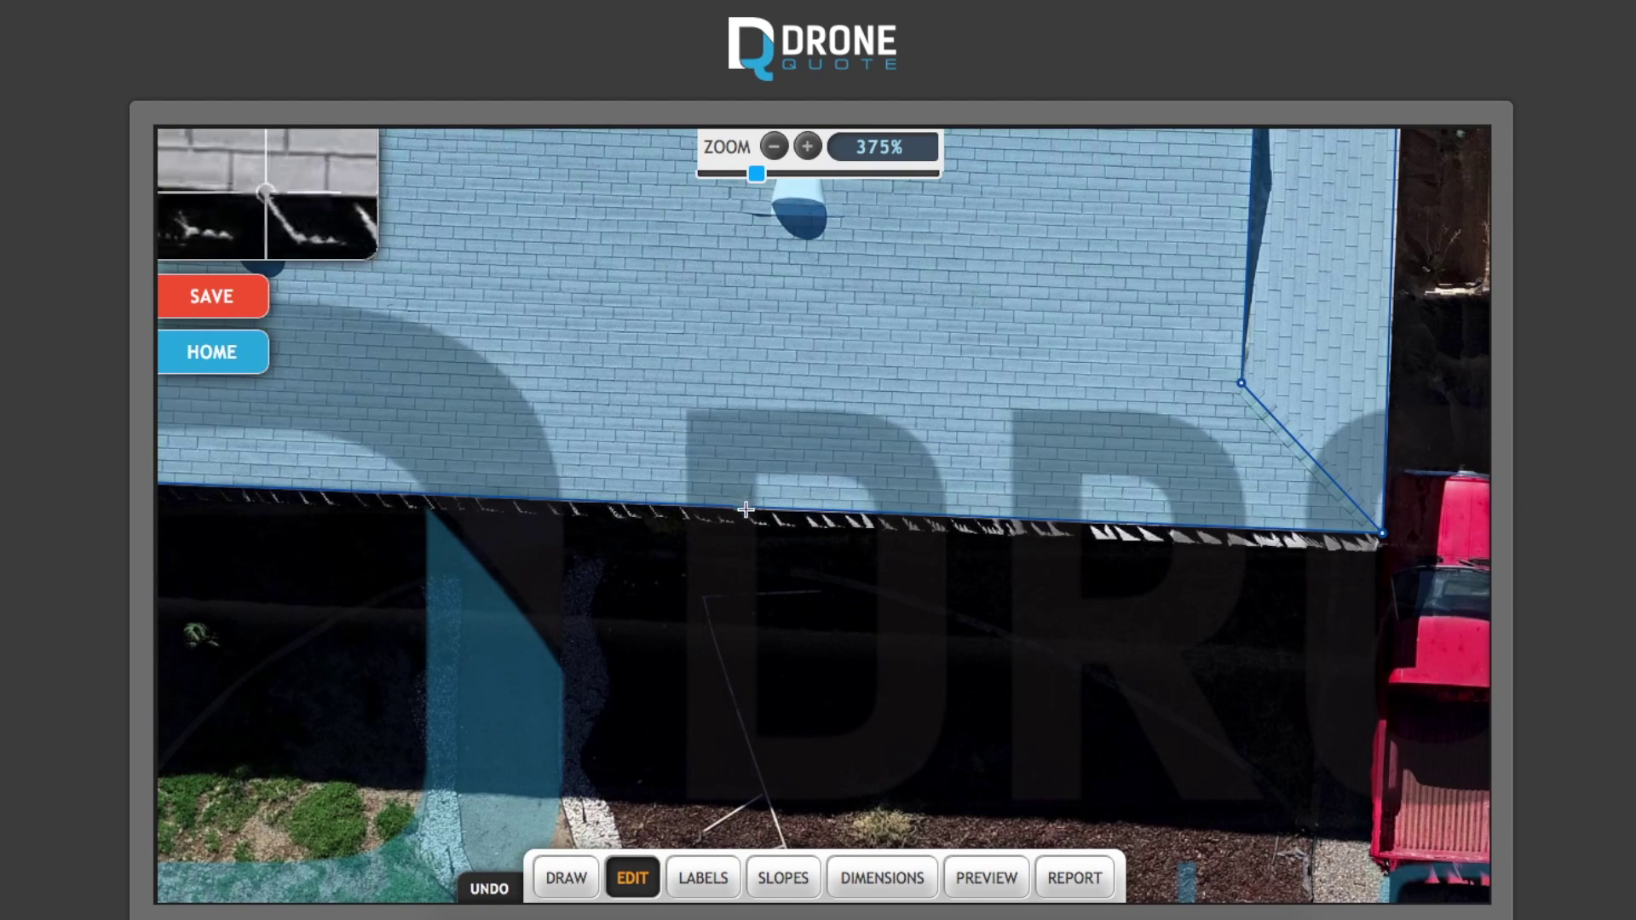
click(757, 493)
click(757, 492)
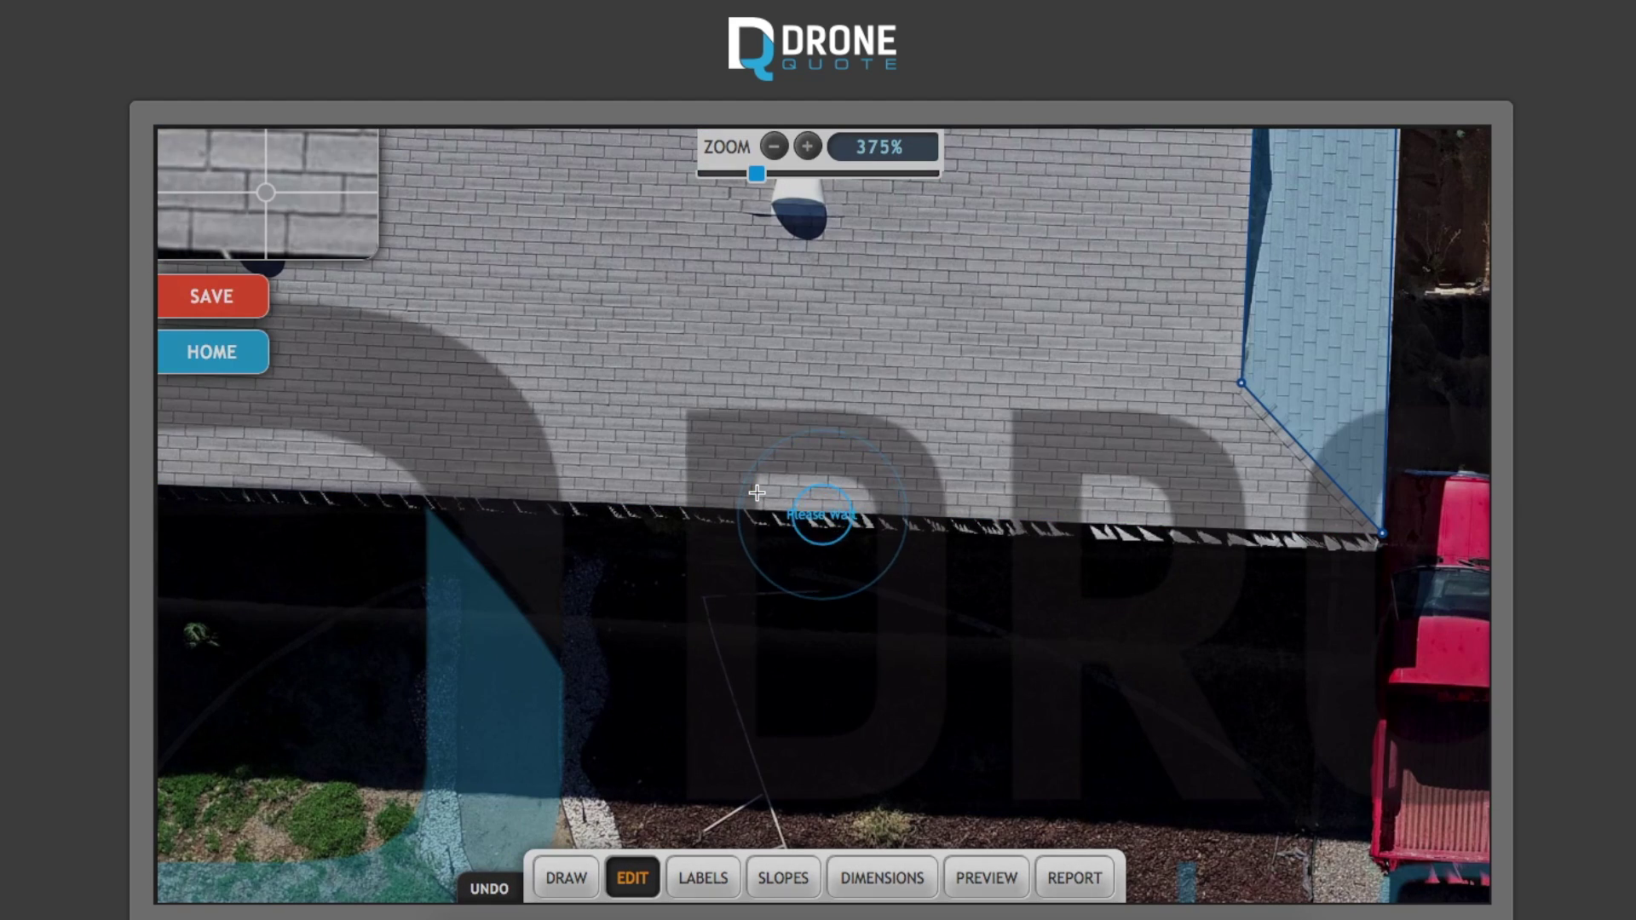
scroll(767, 420, down, 5)
scroll(558, 366, down, 1)
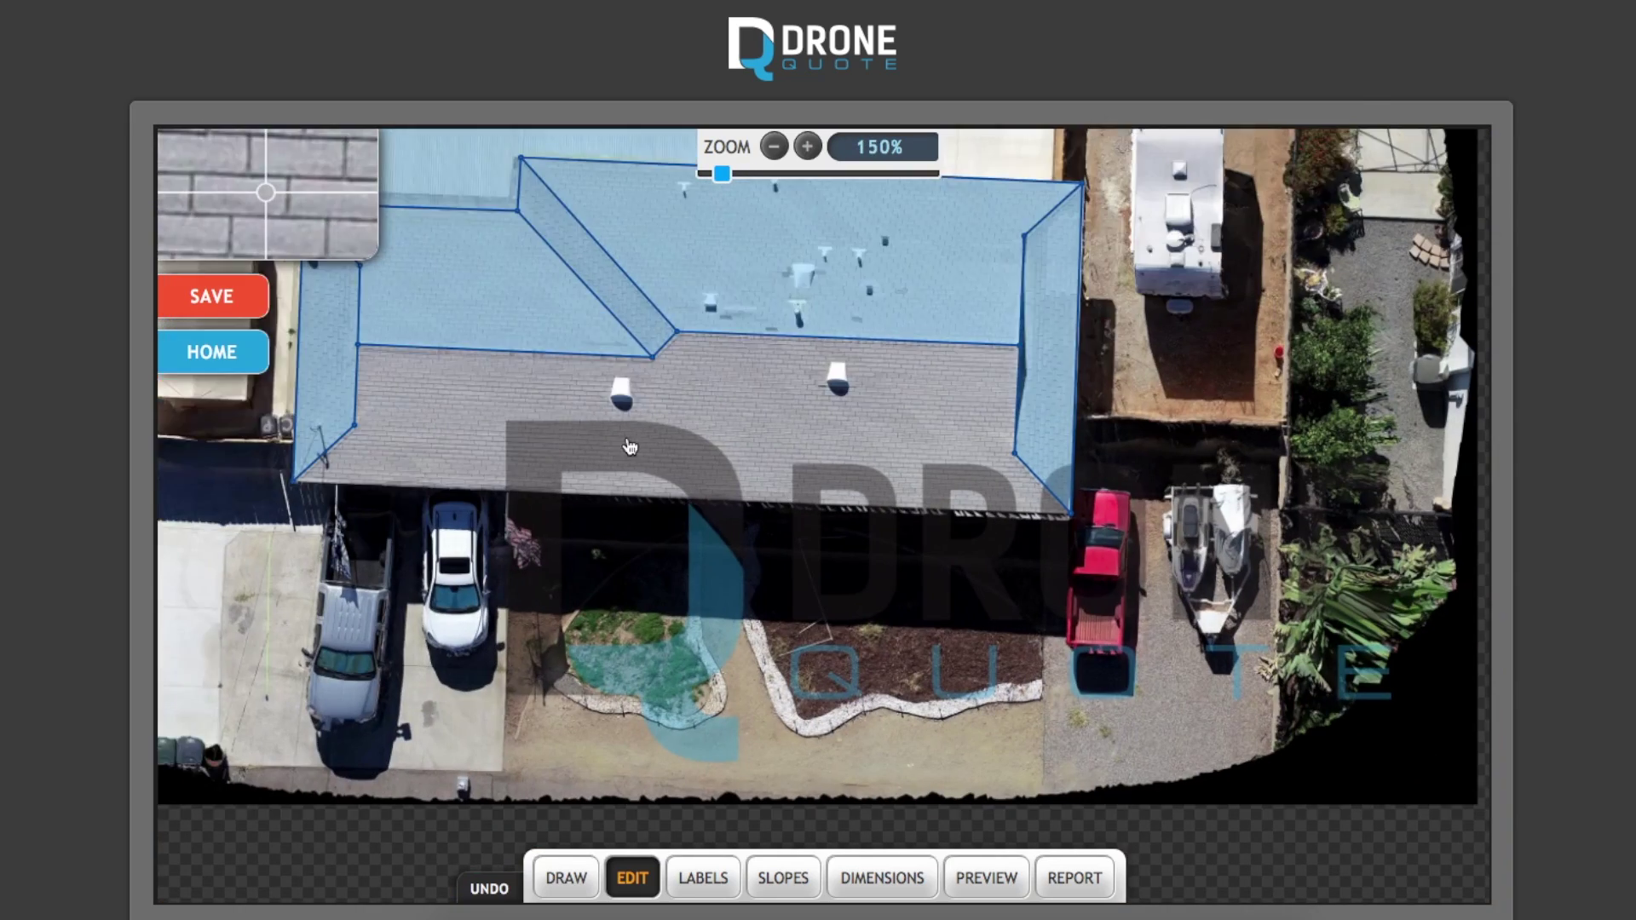
scroll(575, 461, up, 4)
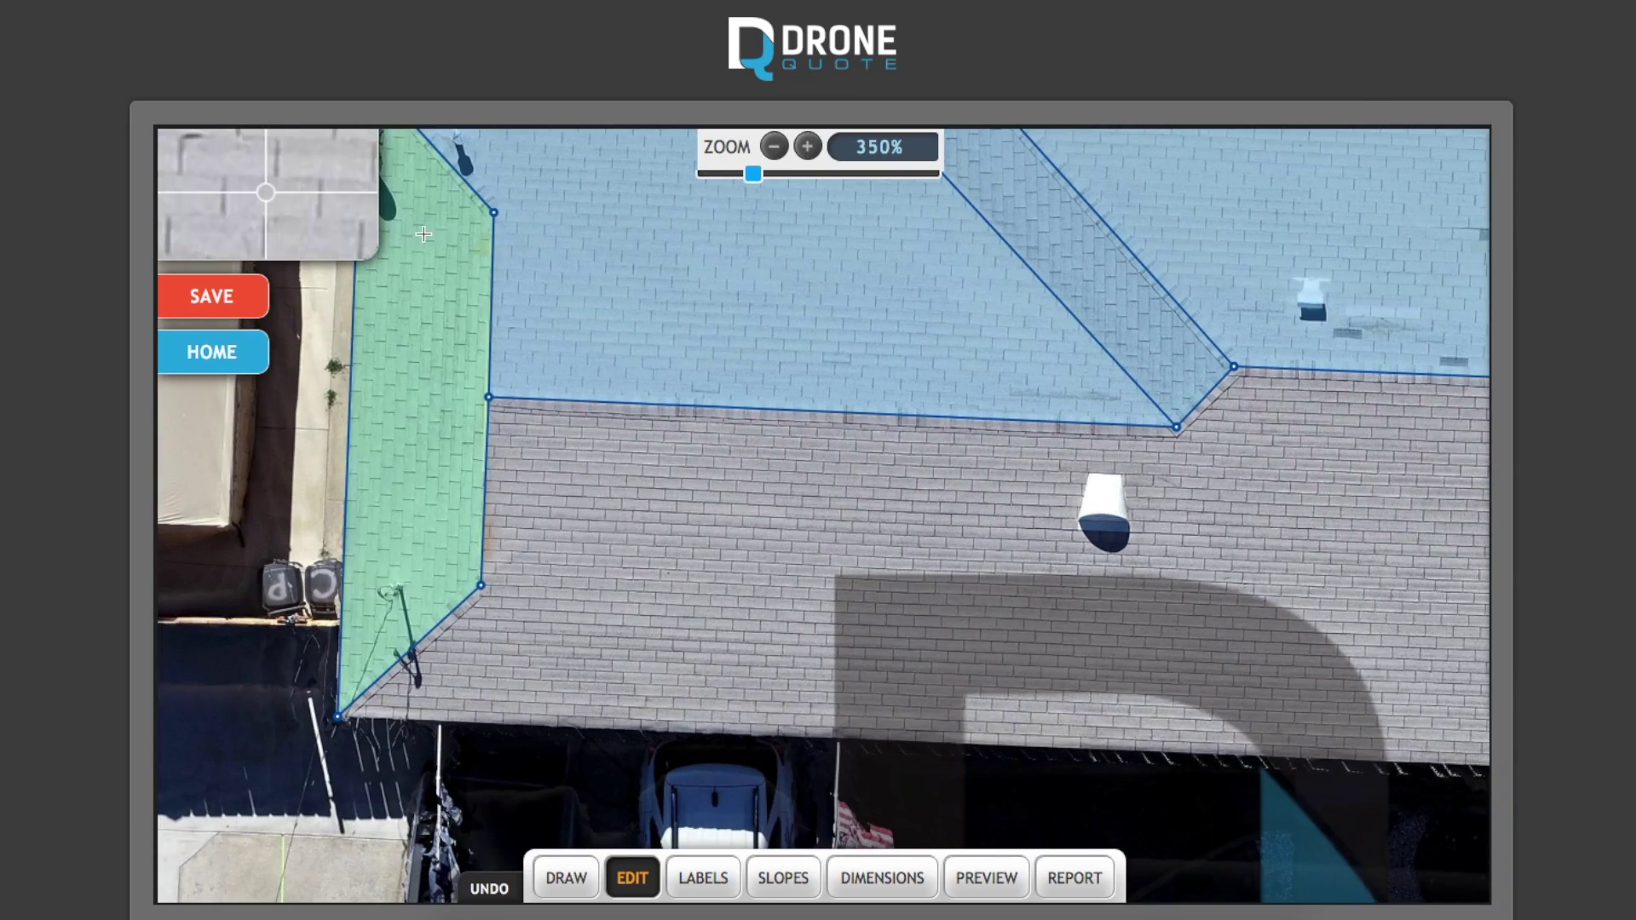
click(562, 878)
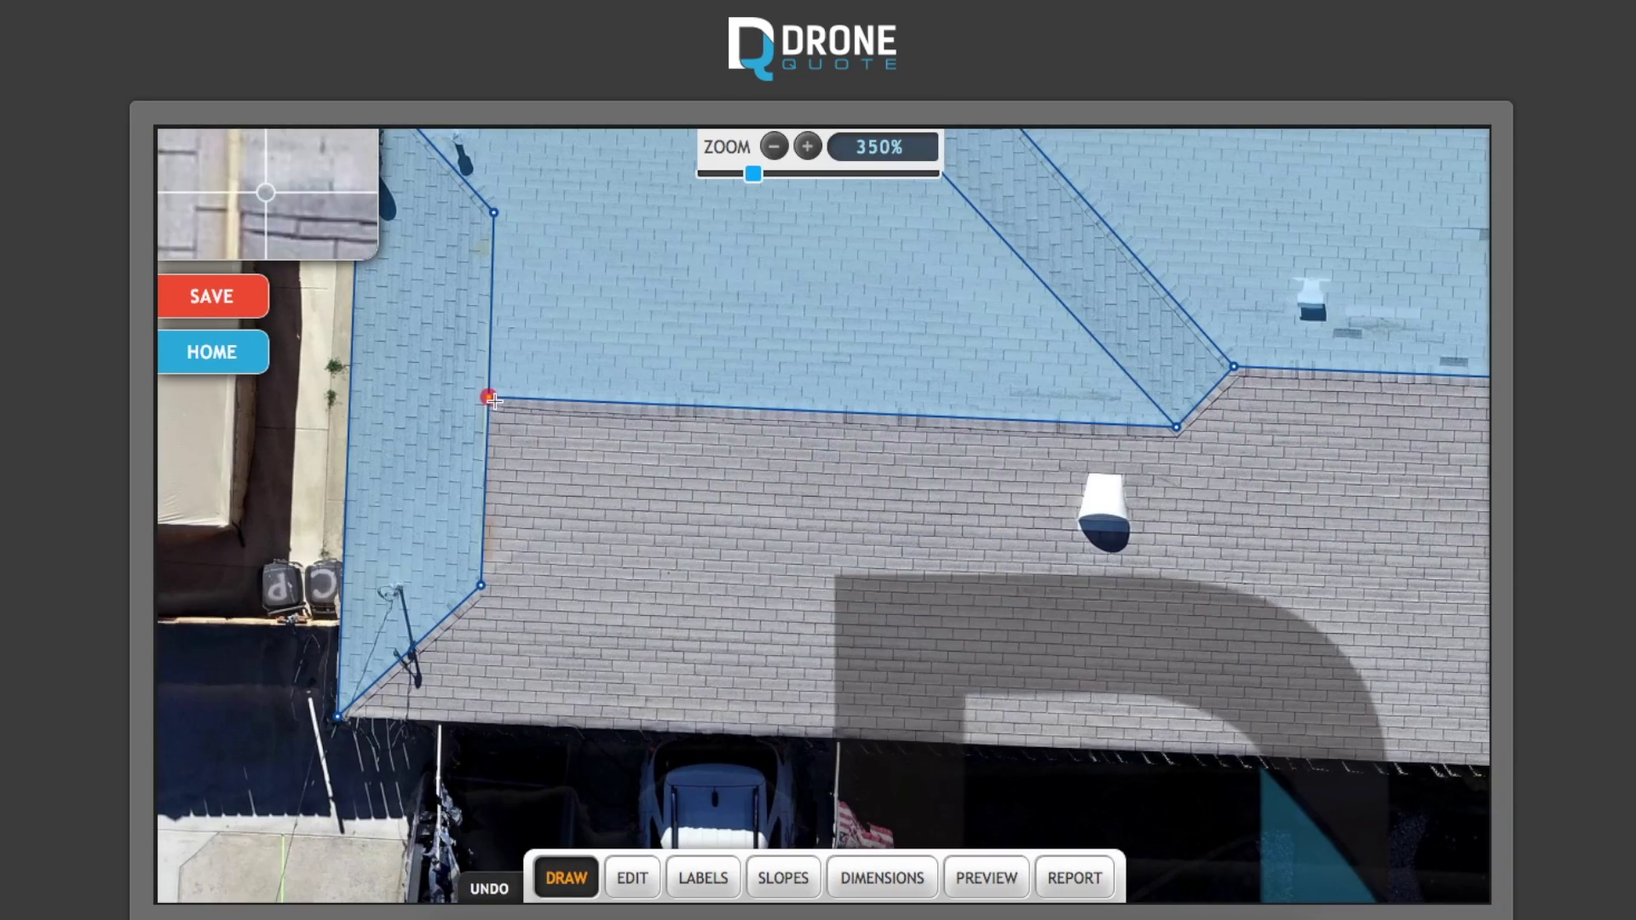
click(489, 397)
click(482, 585)
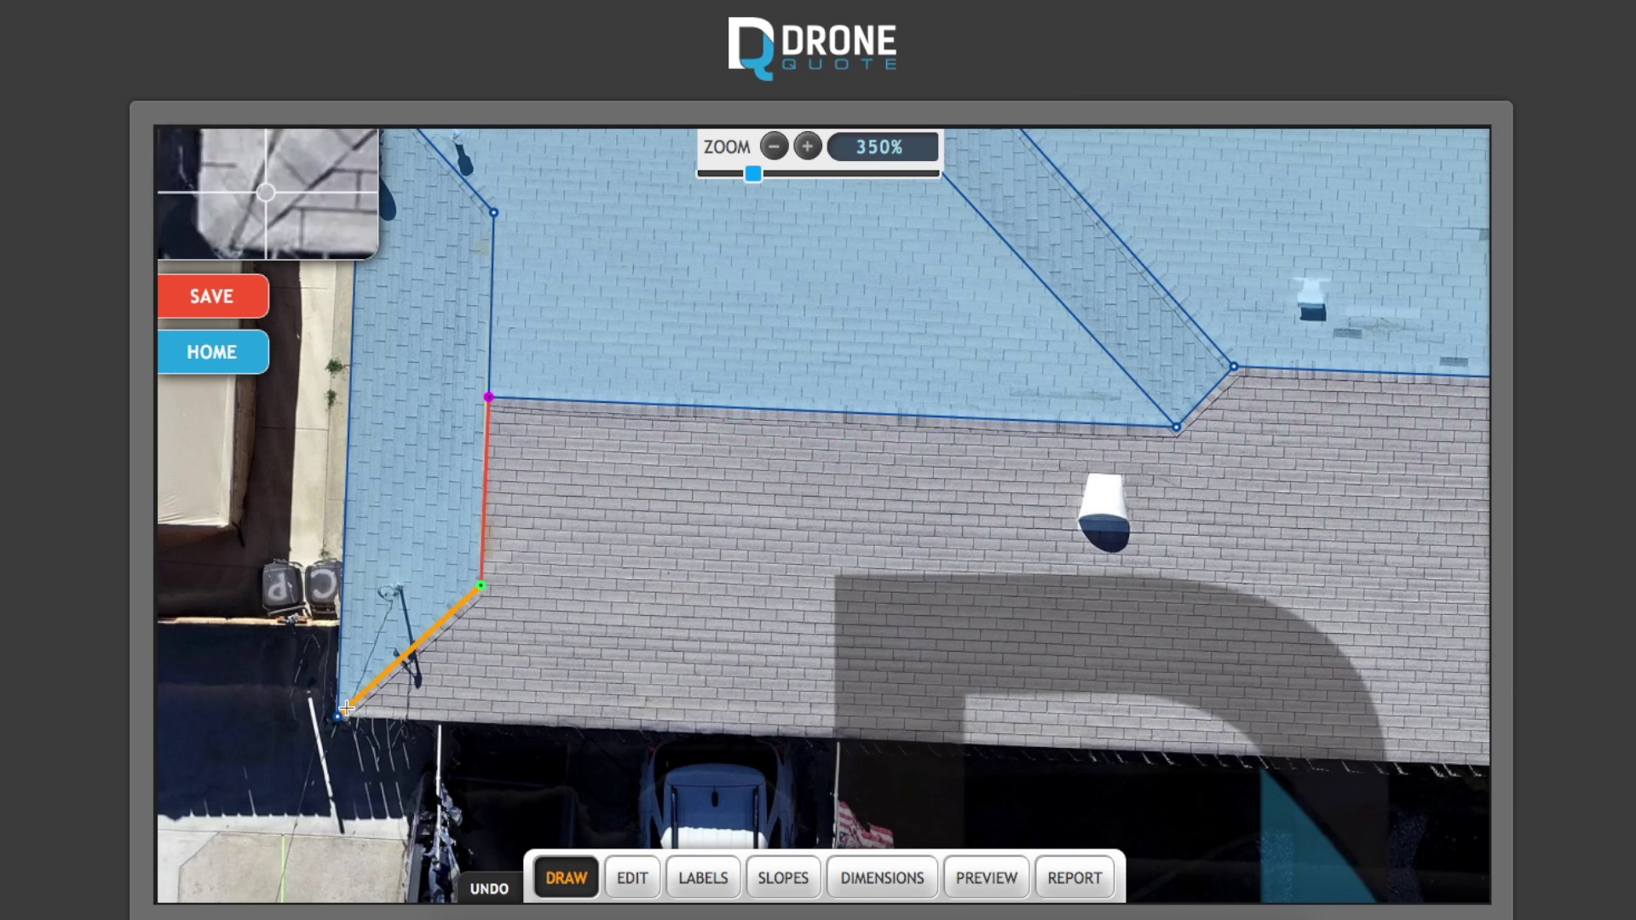
click(337, 717)
click(1177, 425)
click(1234, 367)
Redraw the main roof's large south section through the existing corners along the gables, south eave and ridge, closing it at the ridge's west end.
click(475, 396)
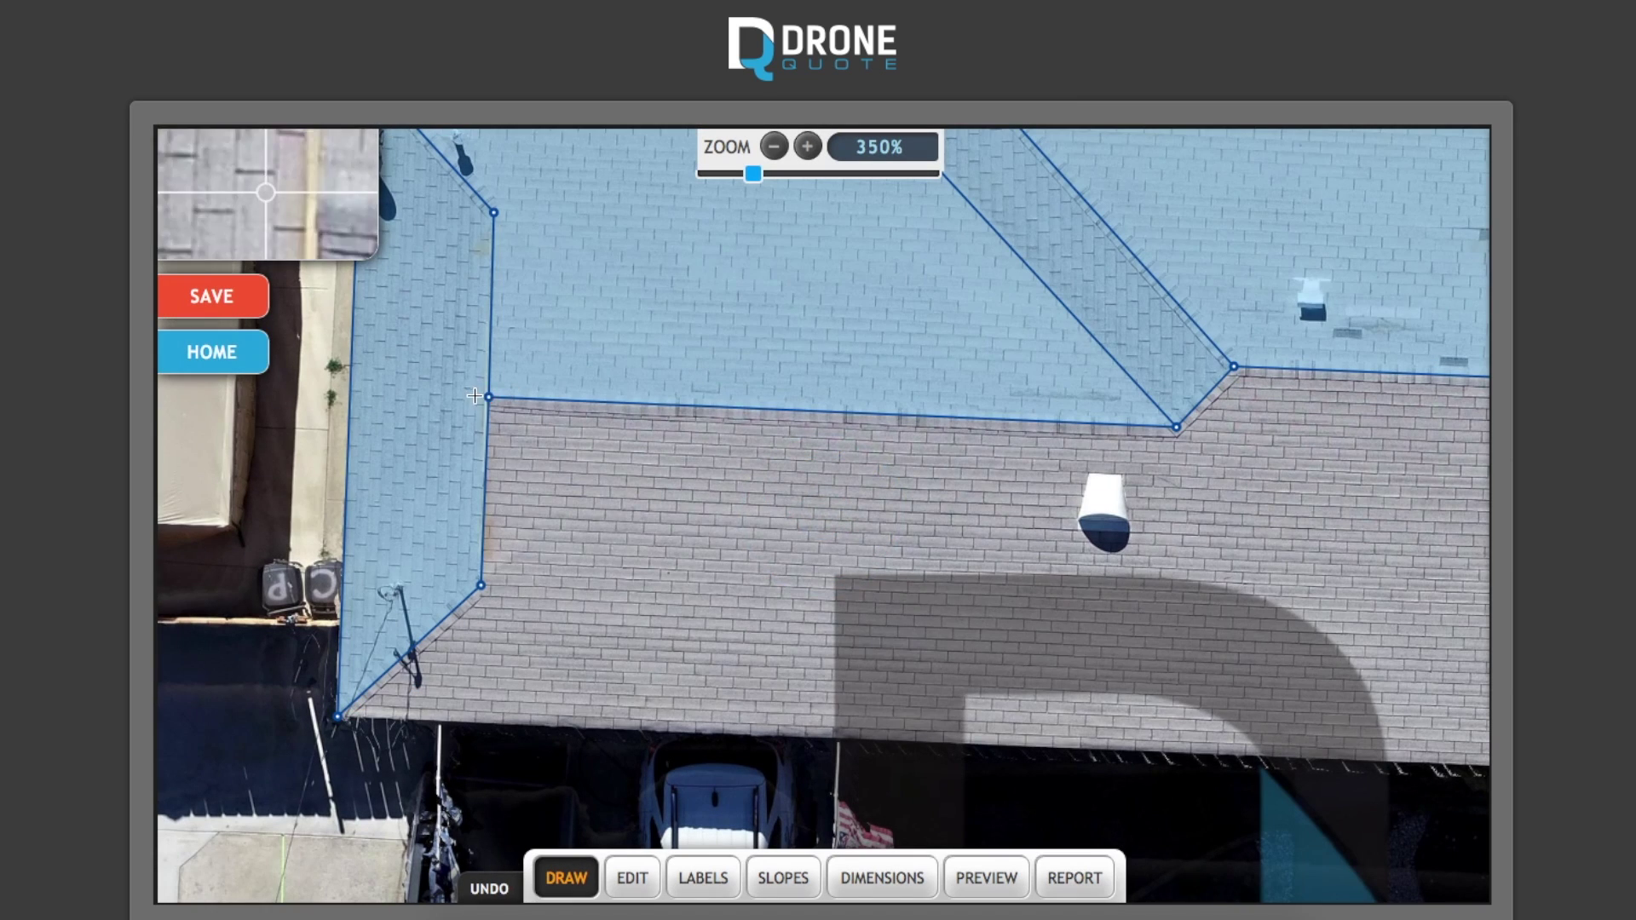
click(481, 585)
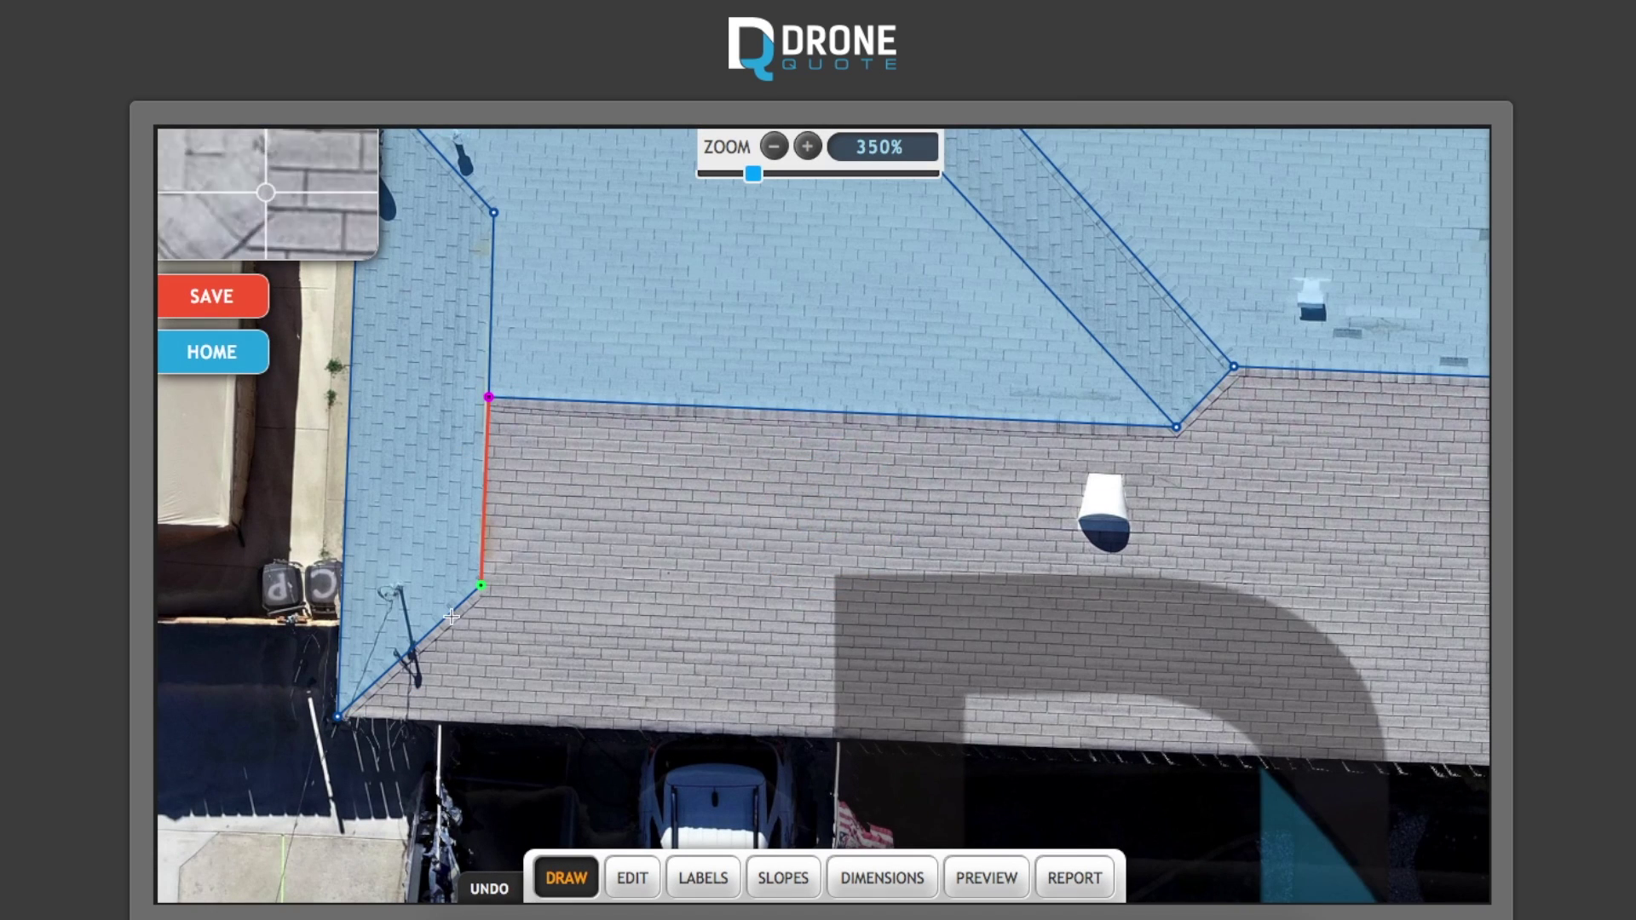
click(337, 716)
drag(1176, 736, 600, 631)
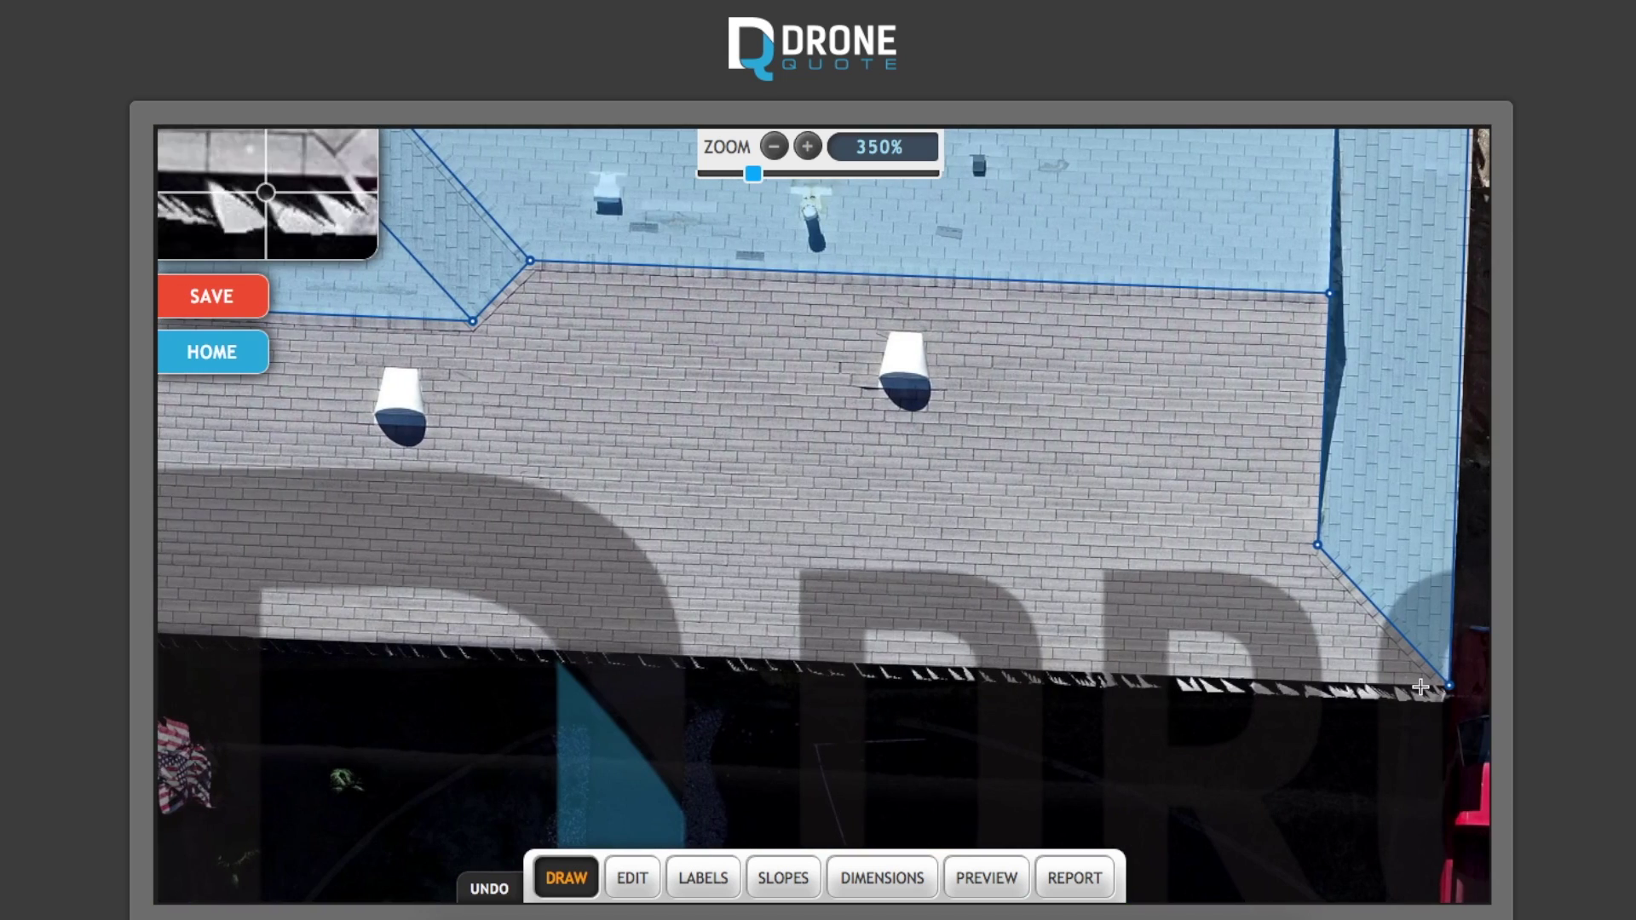
click(1450, 686)
click(1316, 548)
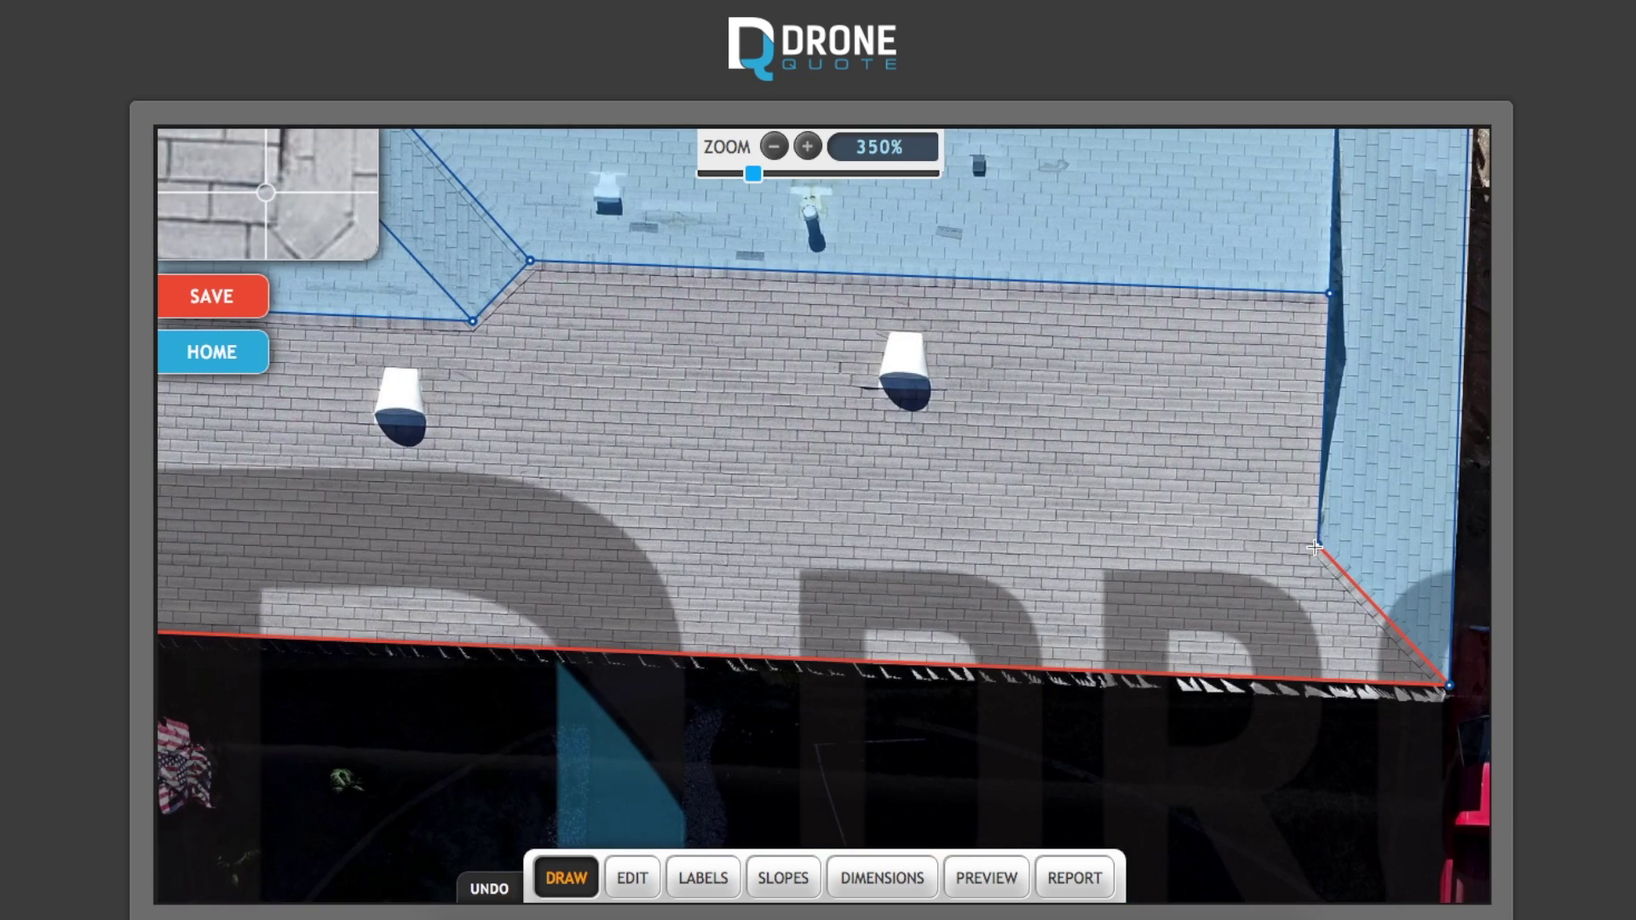
click(1329, 293)
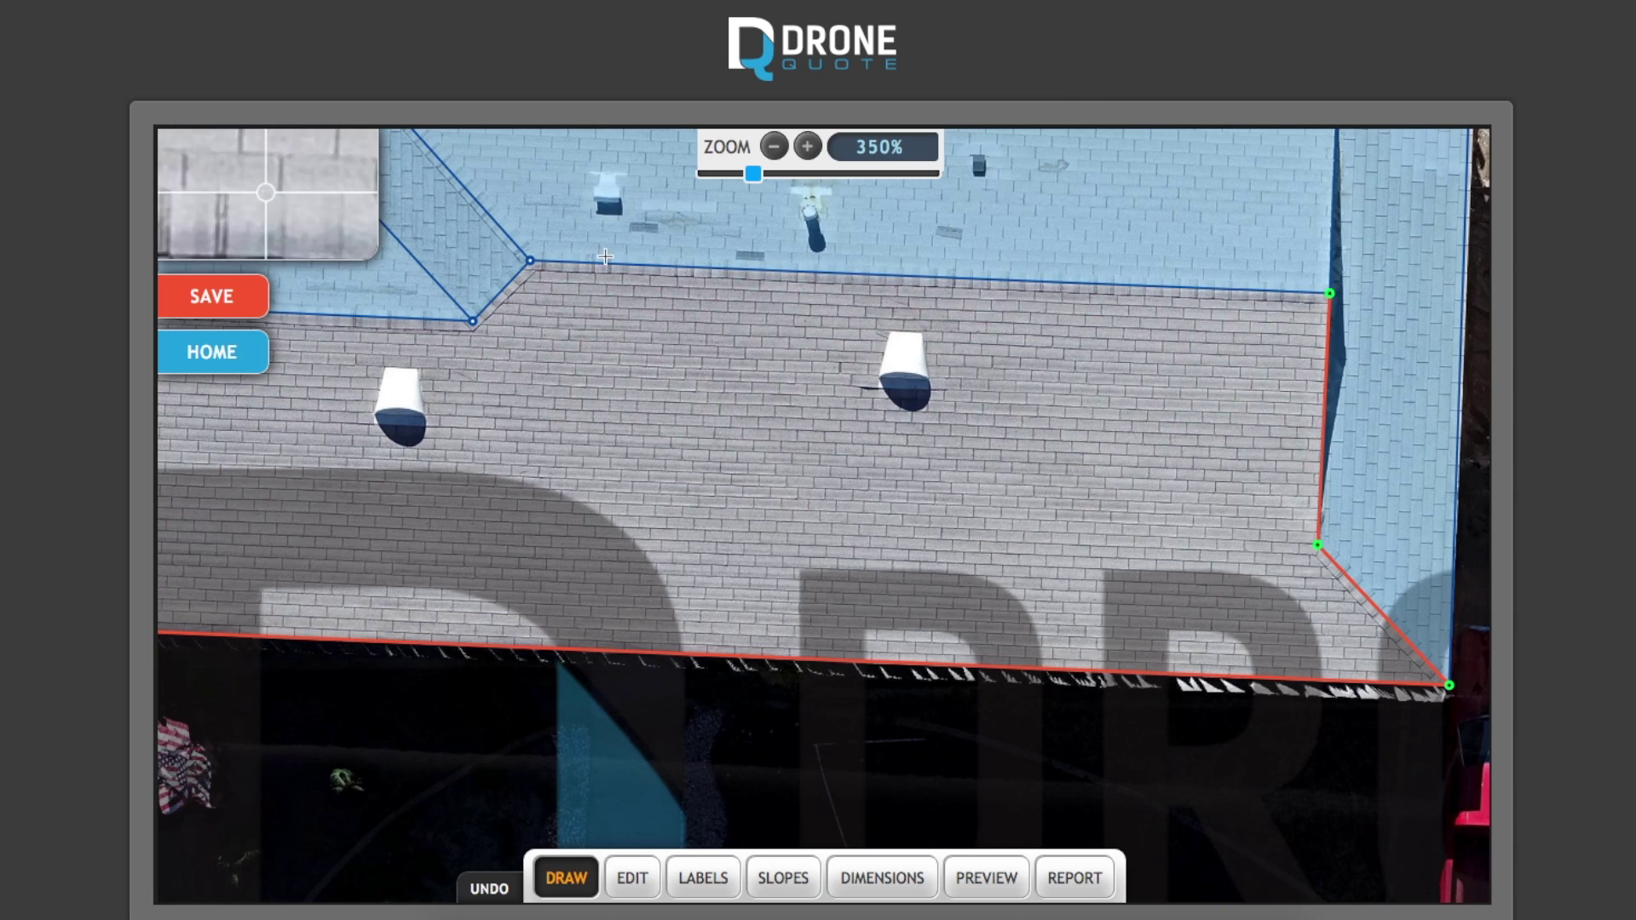
click(530, 261)
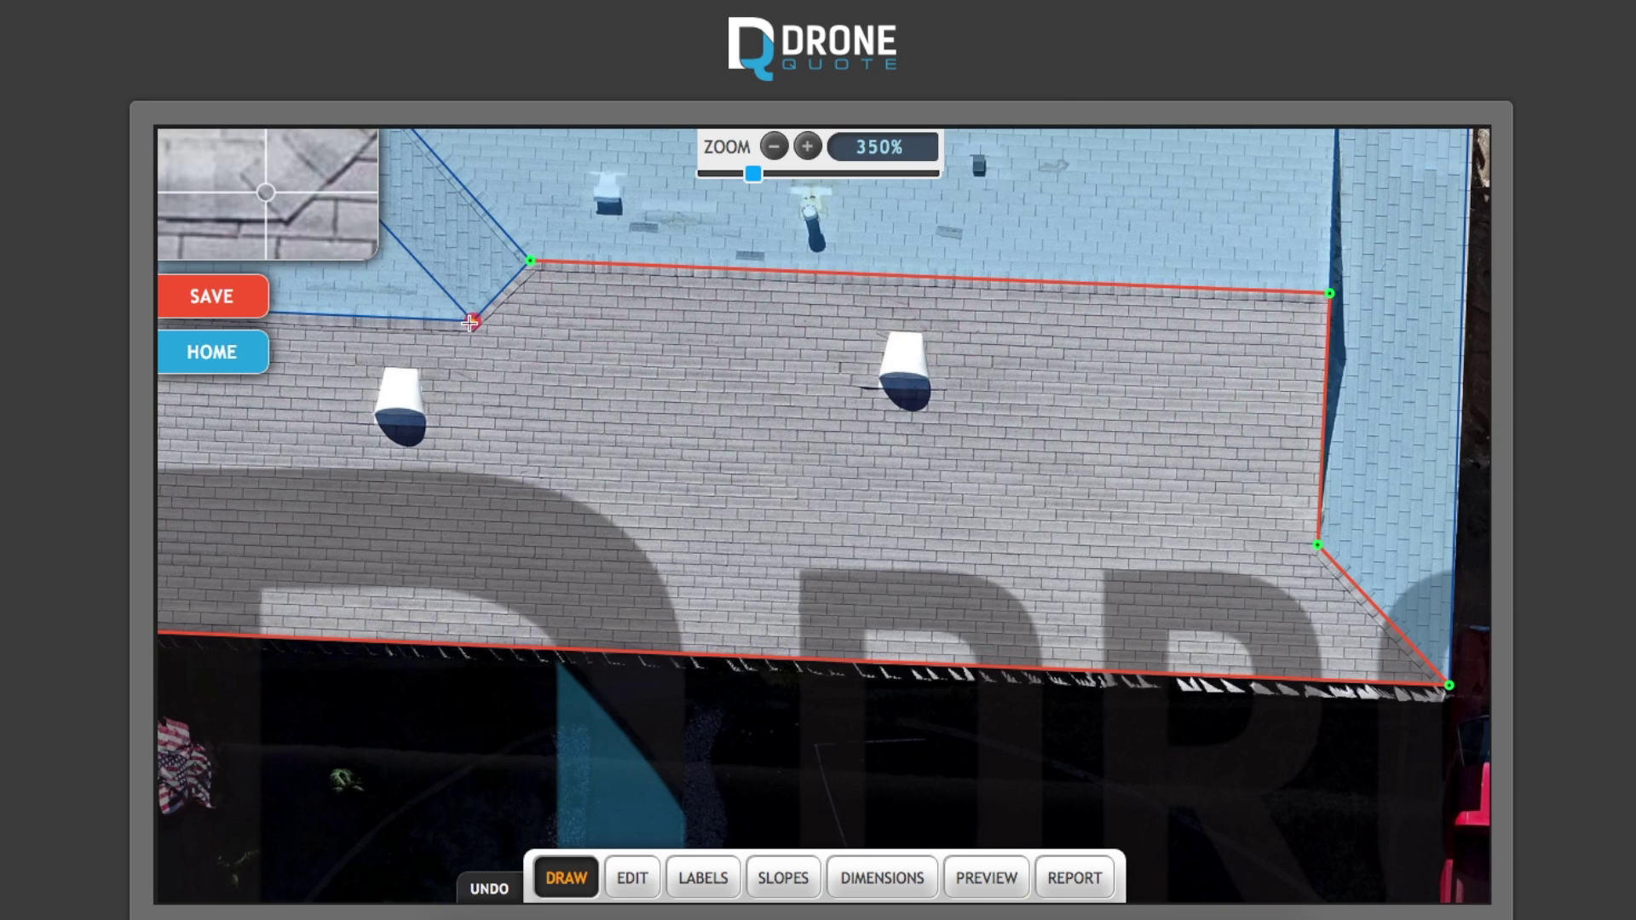
click(471, 323)
drag(380, 383, 948, 485)
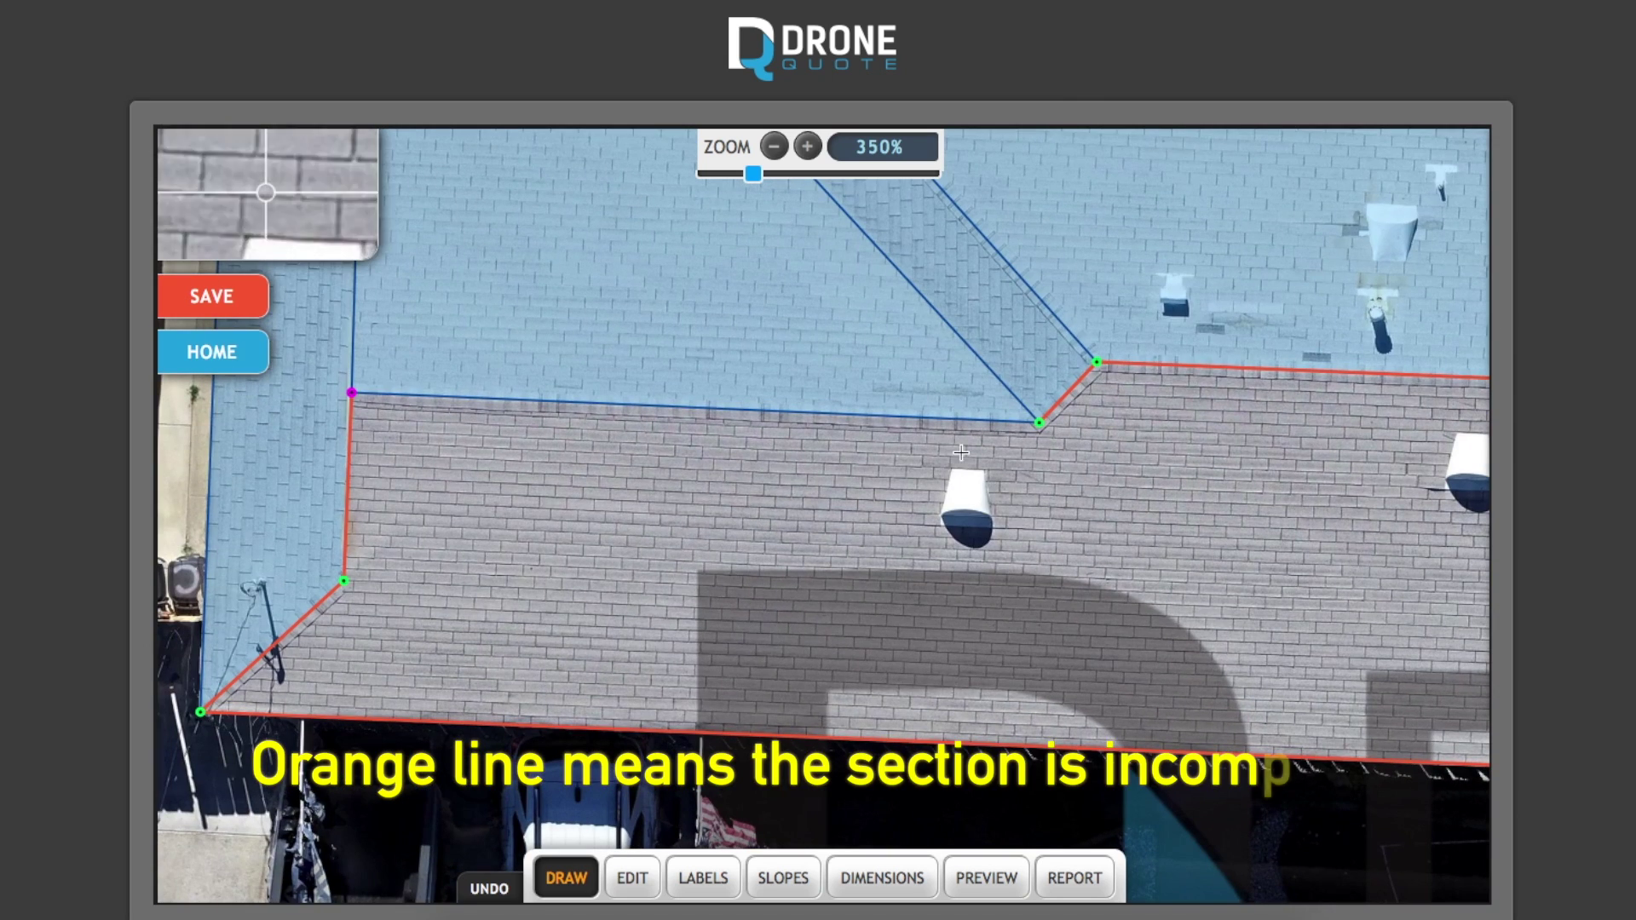
click(353, 395)
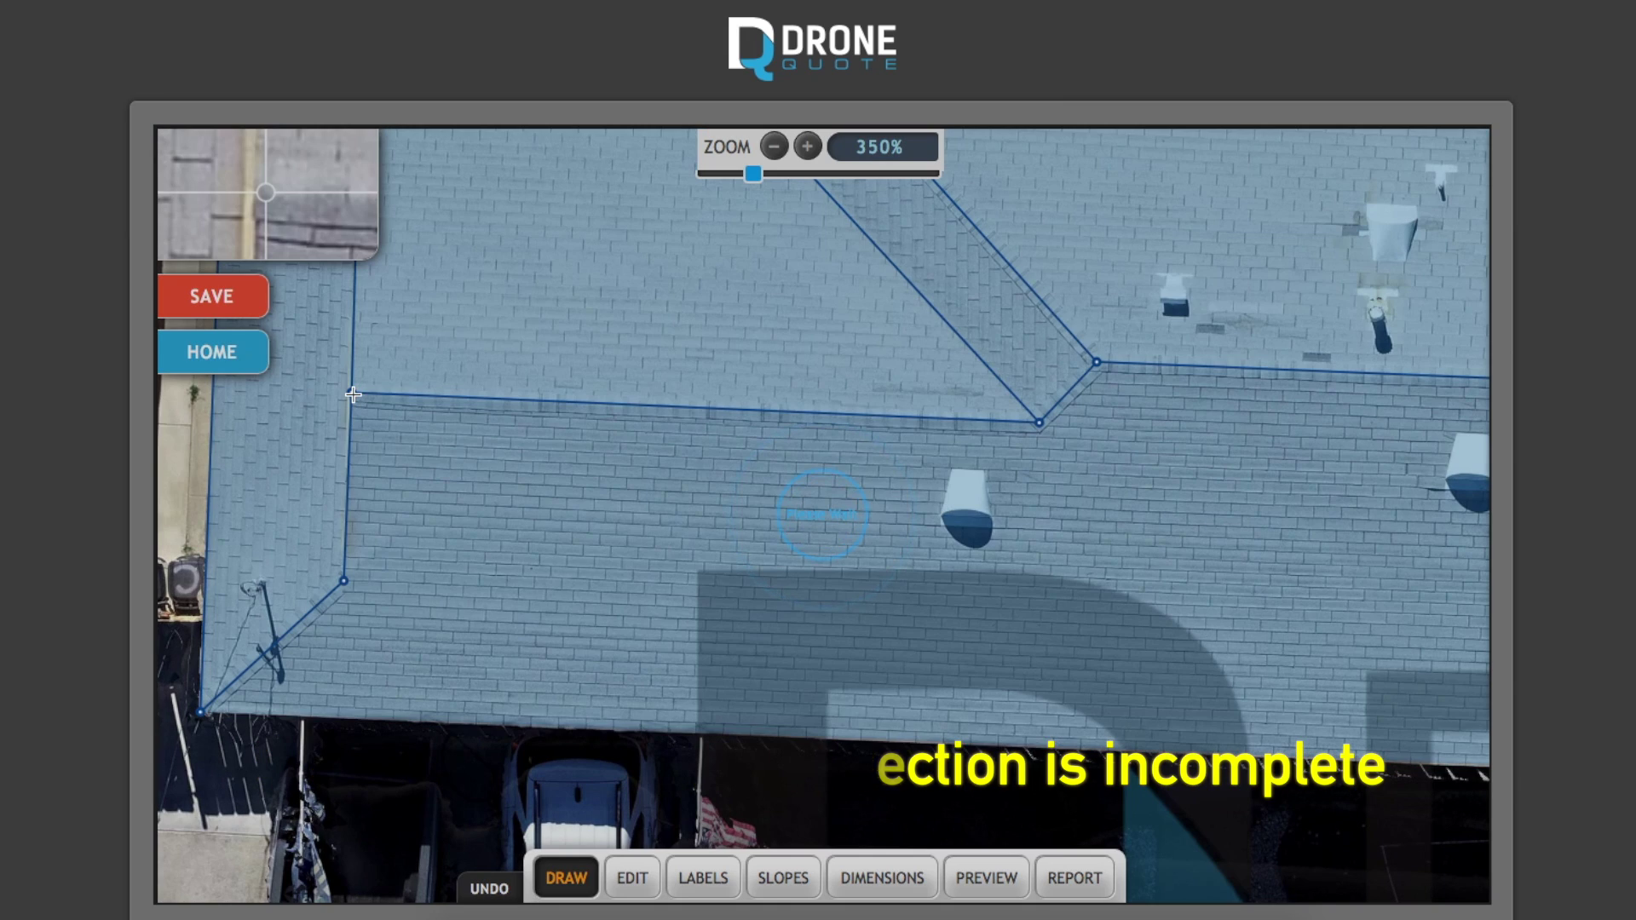
Check the labels around the redrawn south section and label its south edge as Eave again.
click(648, 876)
click(703, 878)
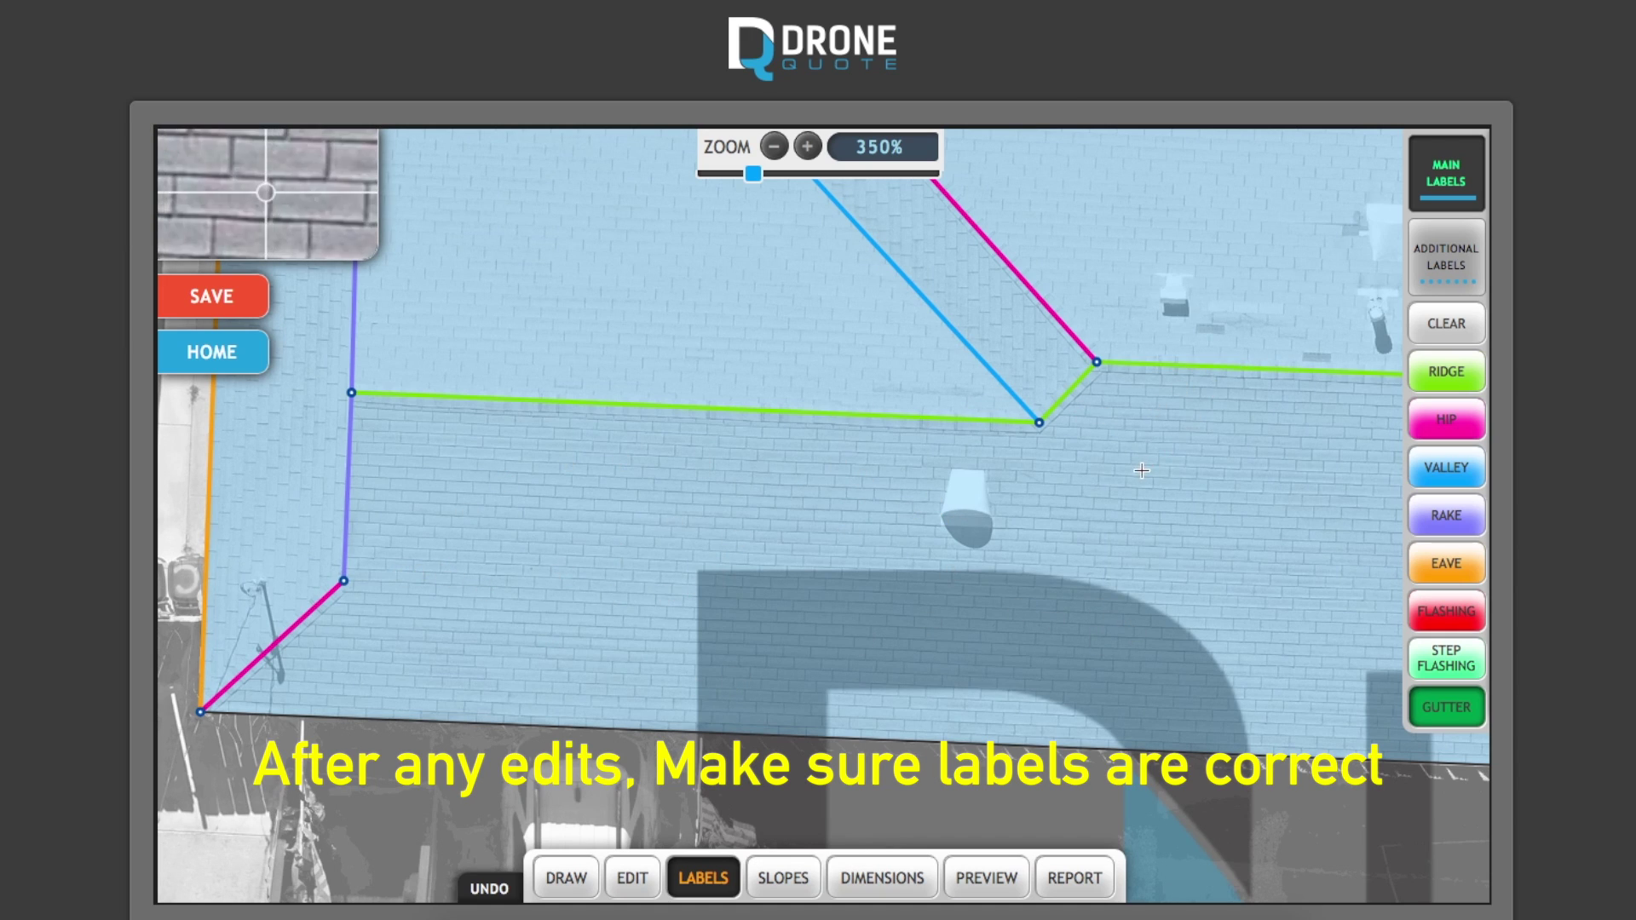
click(1094, 749)
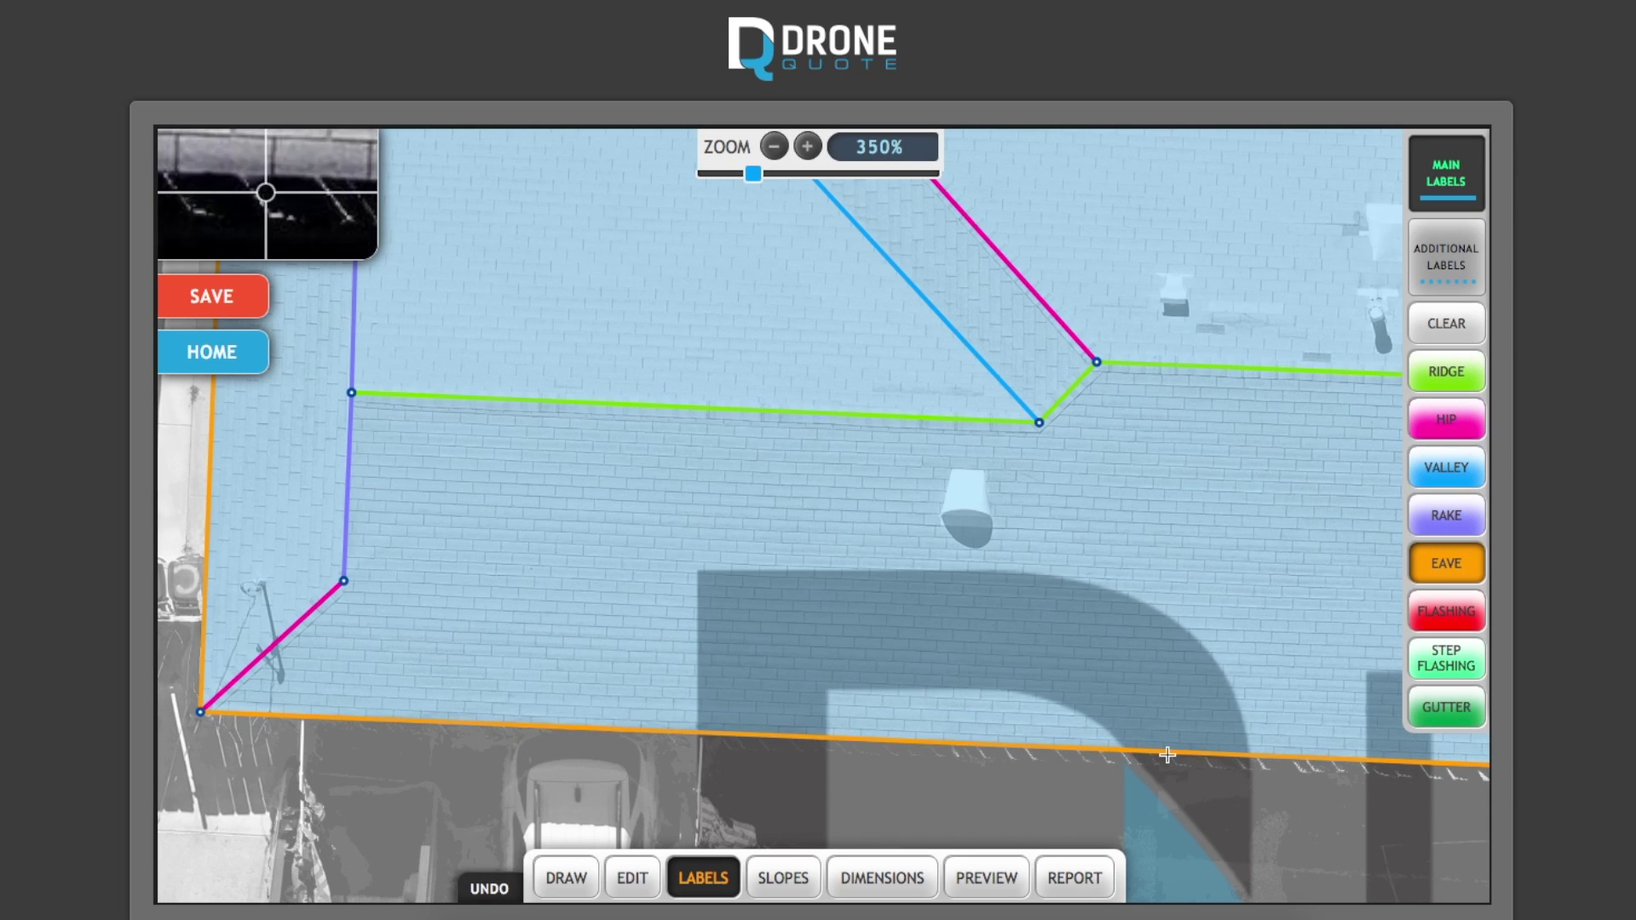
drag(1144, 656, 662, 548)
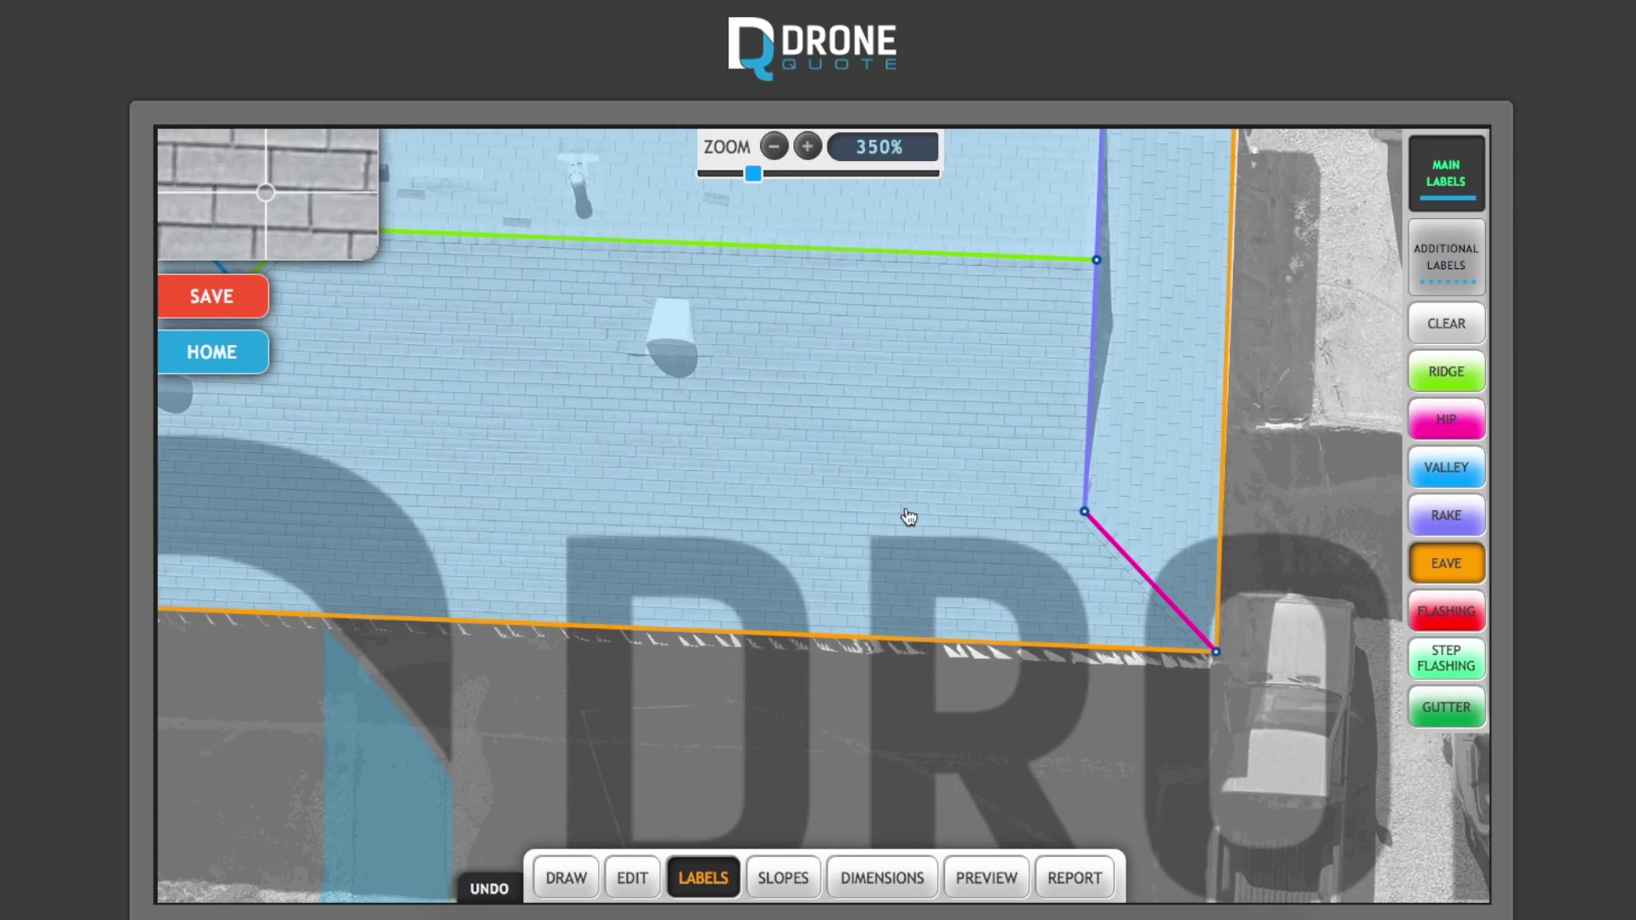
Switch to entering roof slopes and bring all roof sections and the patio cover into view.
click(788, 874)
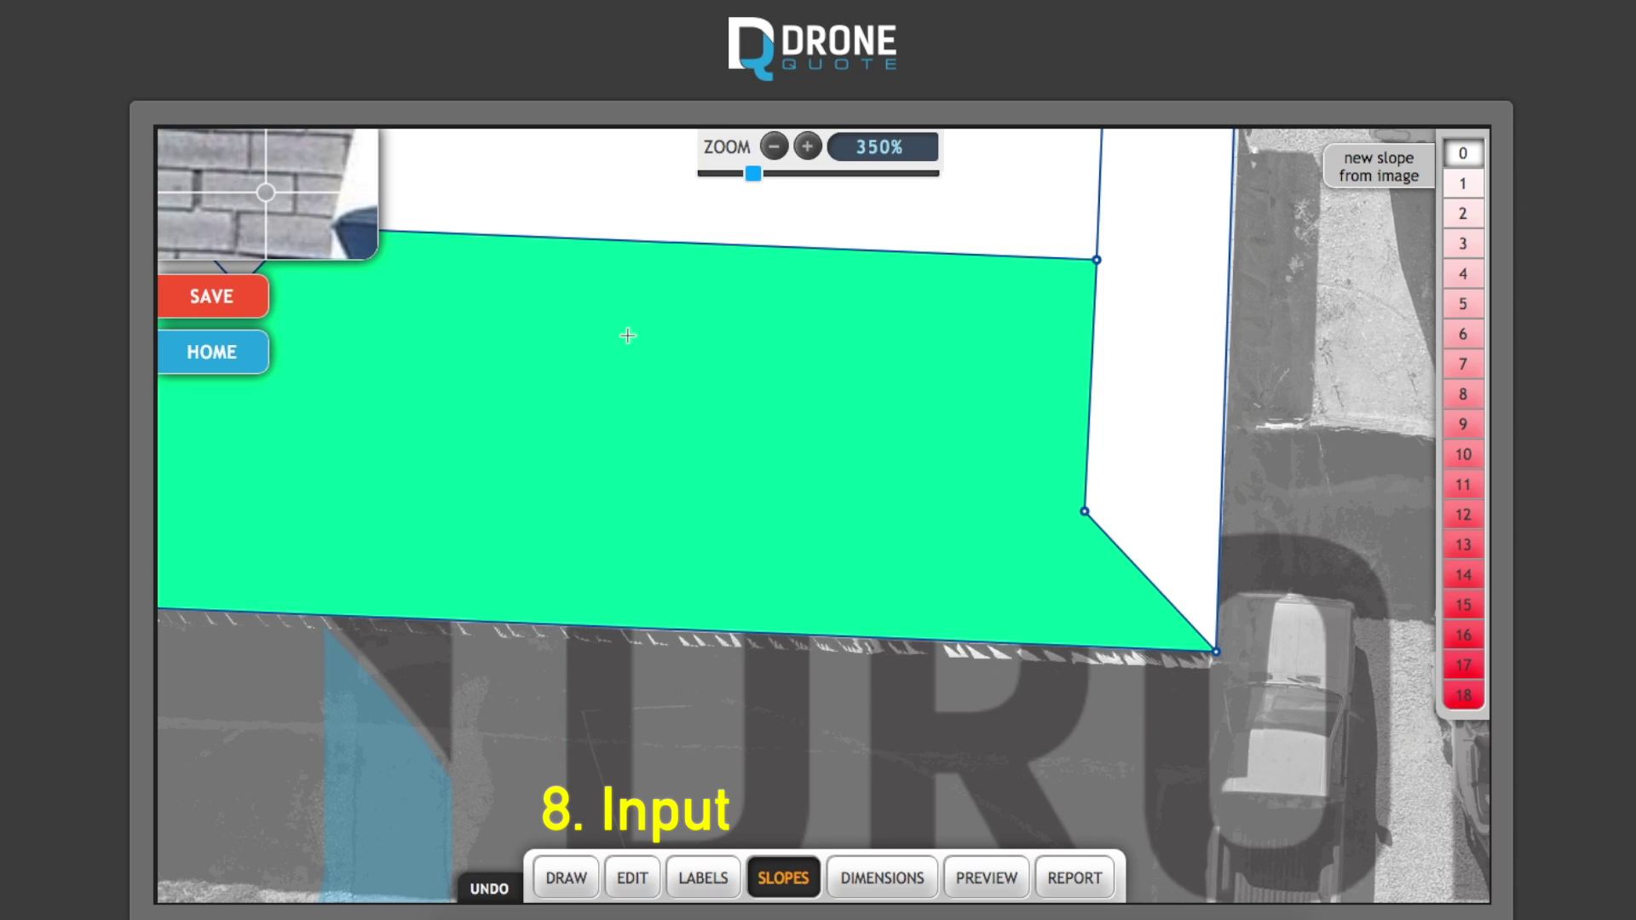
drag(442, 380, 831, 524)
click(831, 524)
scroll(834, 520, down, 5)
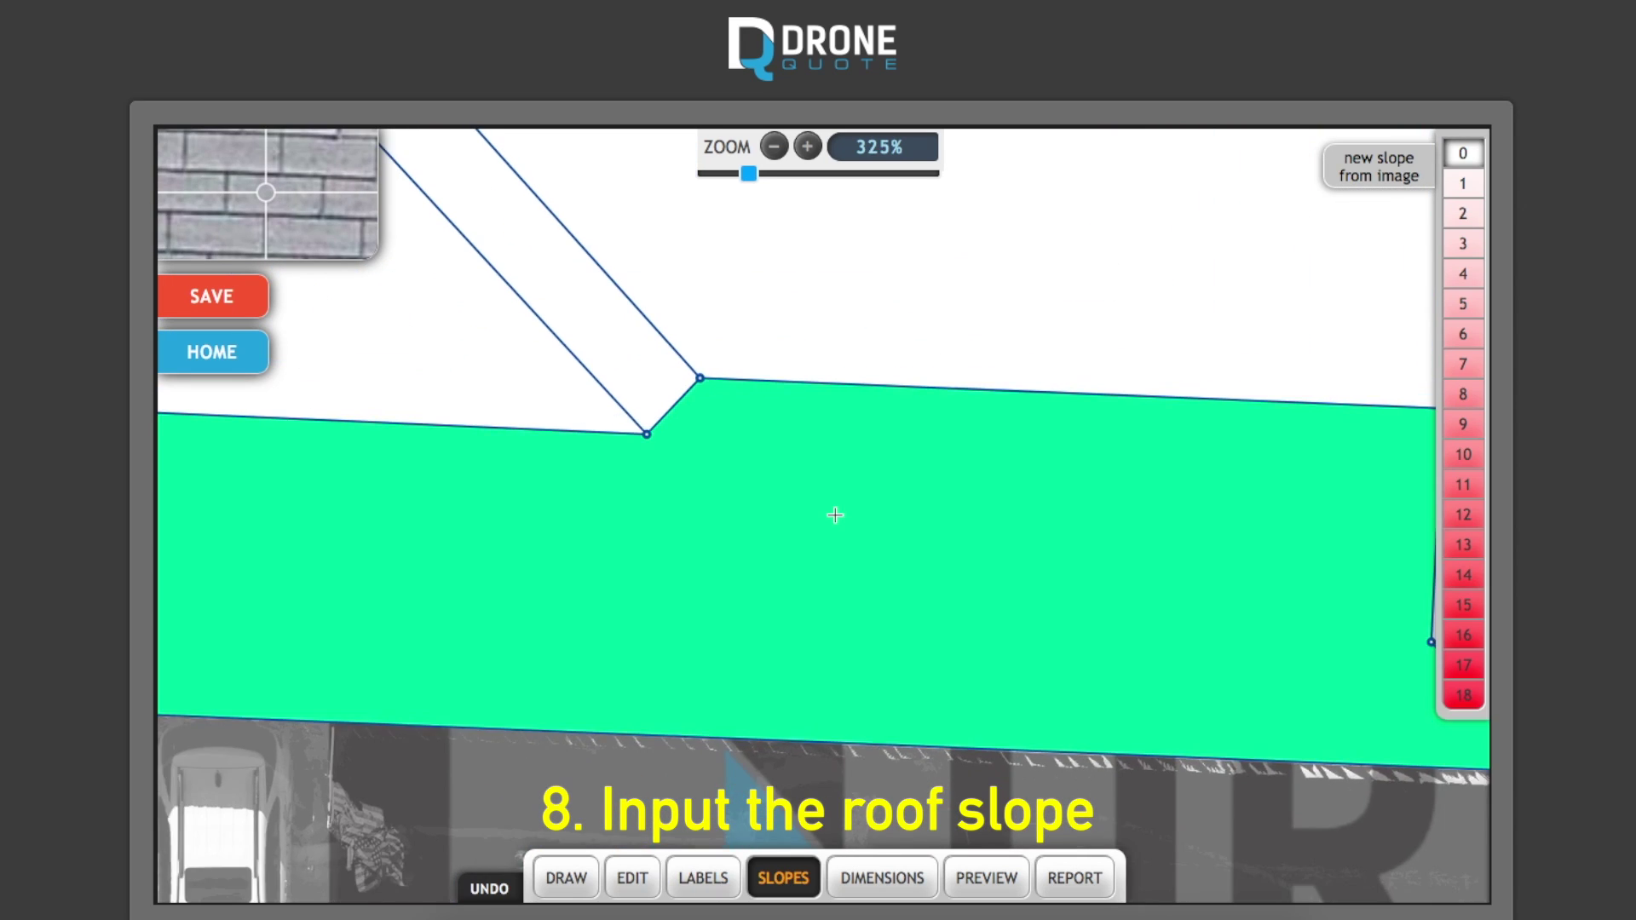
scroll(835, 515, up, 3)
scroll(836, 515, down, 4)
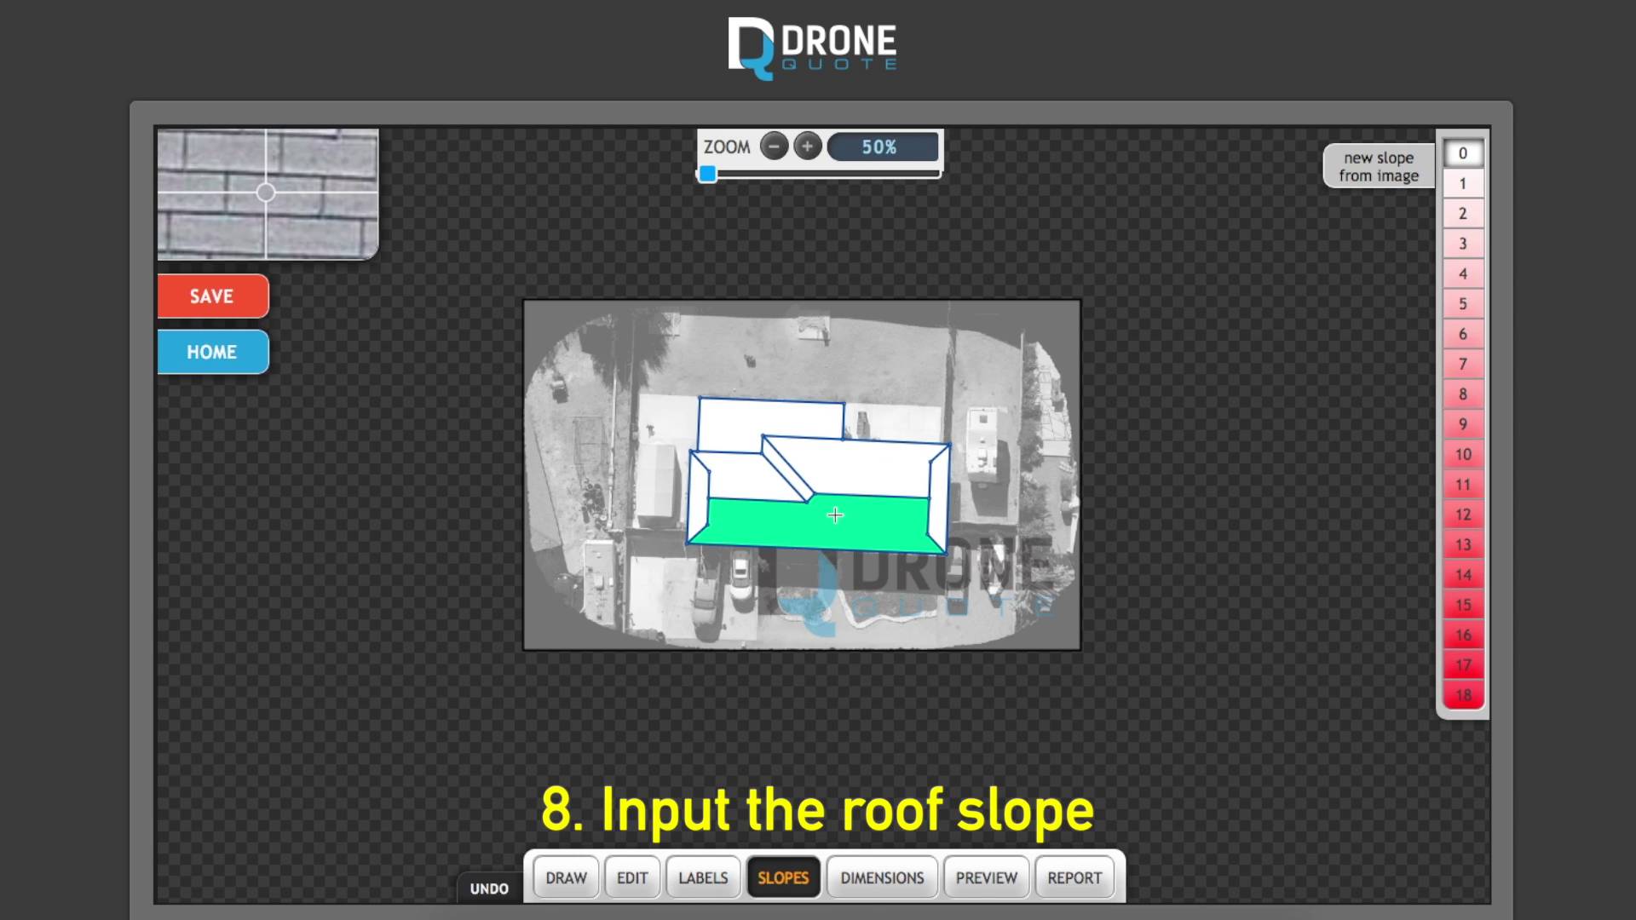
scroll(835, 514, up, 4)
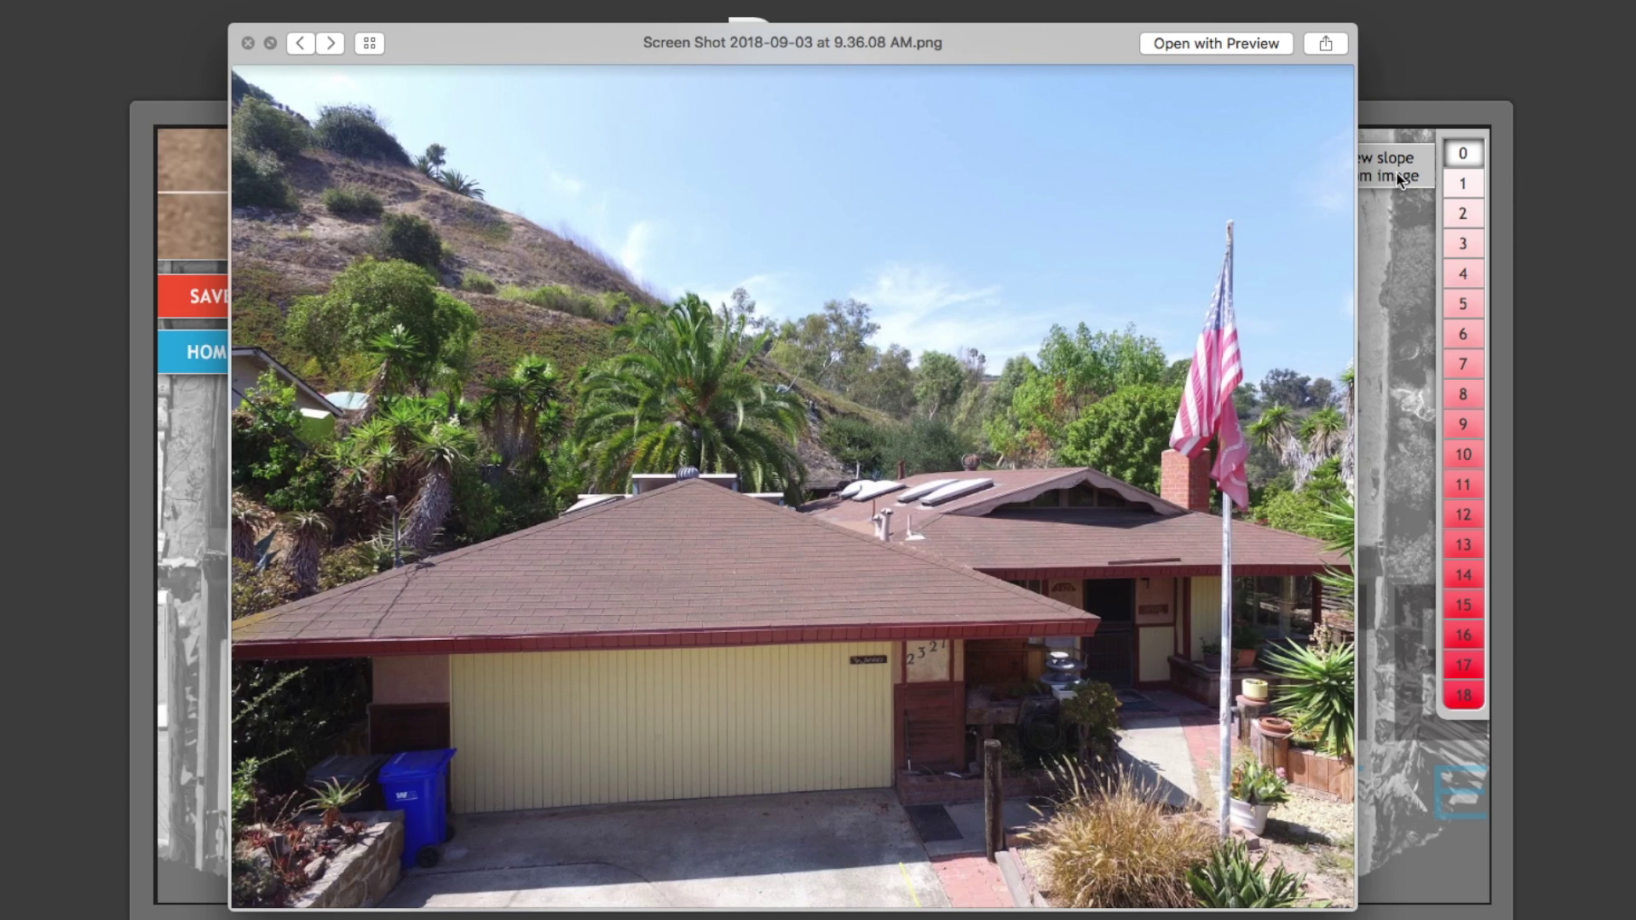
Close the house photo preview and load that front photo of the garage roof for calculating a new slope from an image.
click(248, 43)
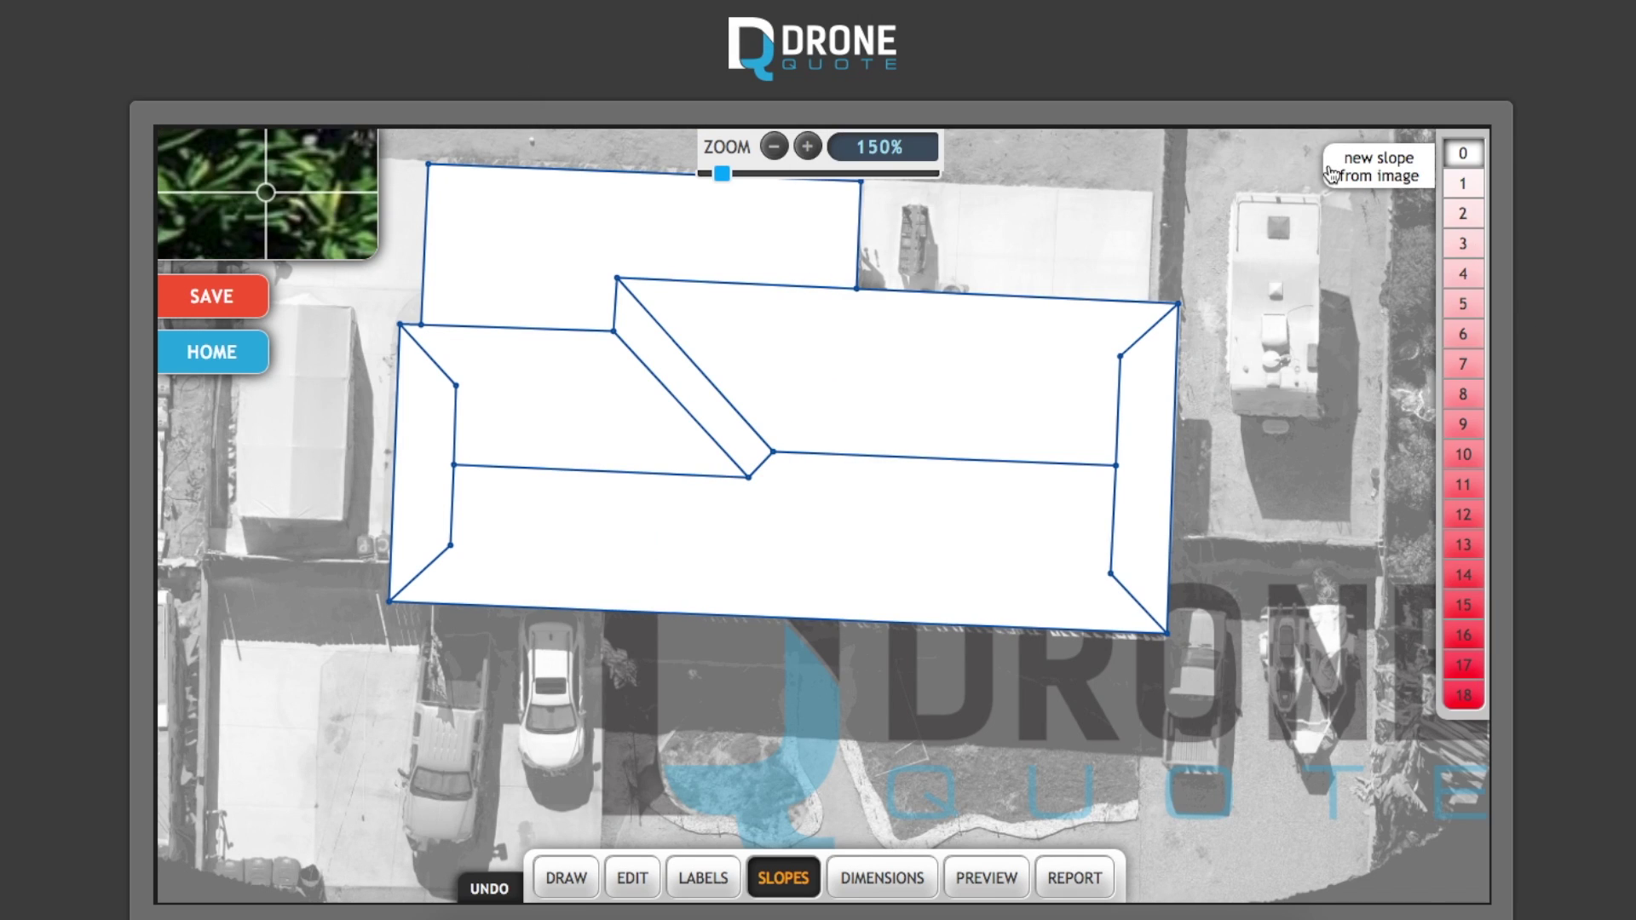
click(1410, 179)
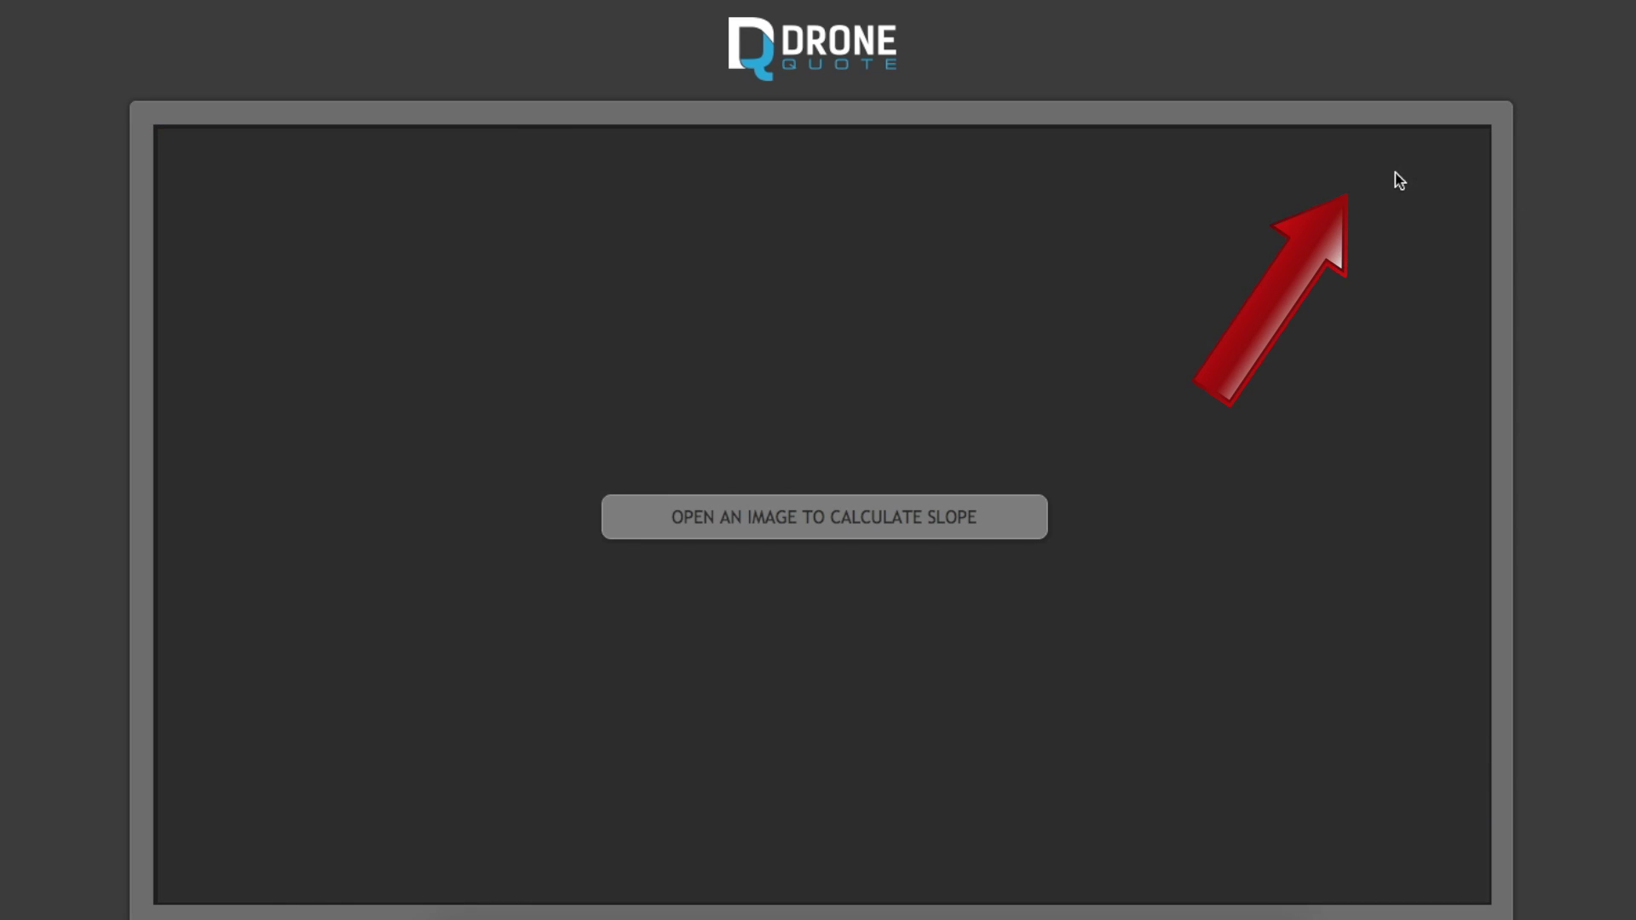
click(812, 533)
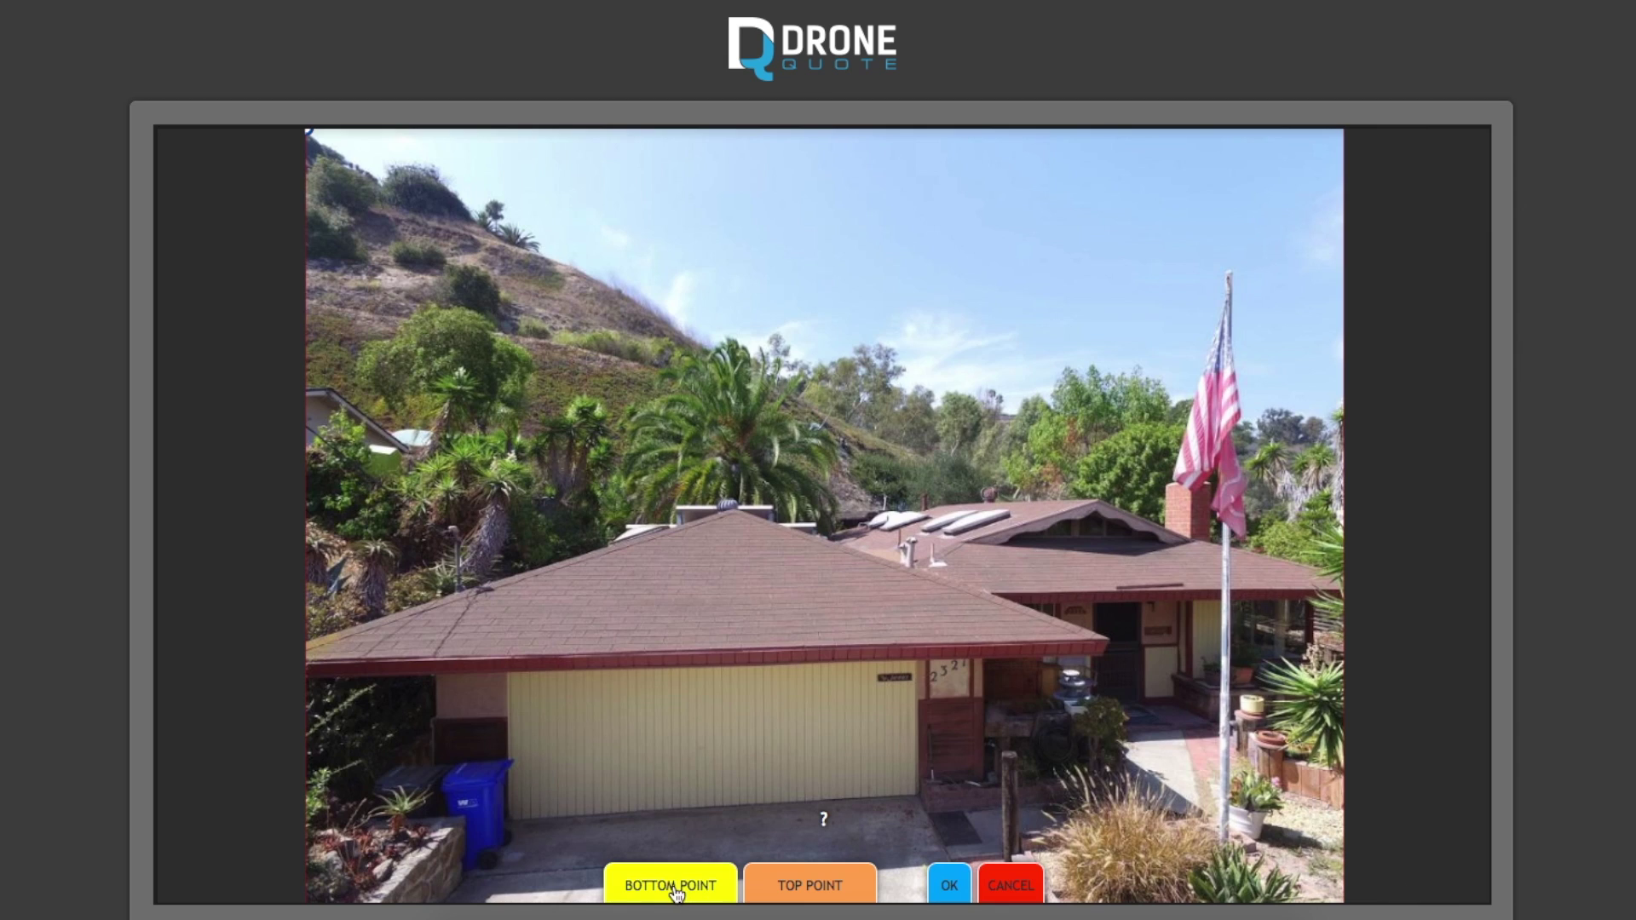
Set the top point on the garage roof's peak and the bottom point at its right eave corner, and accept the calculated slope.
click(709, 883)
click(809, 886)
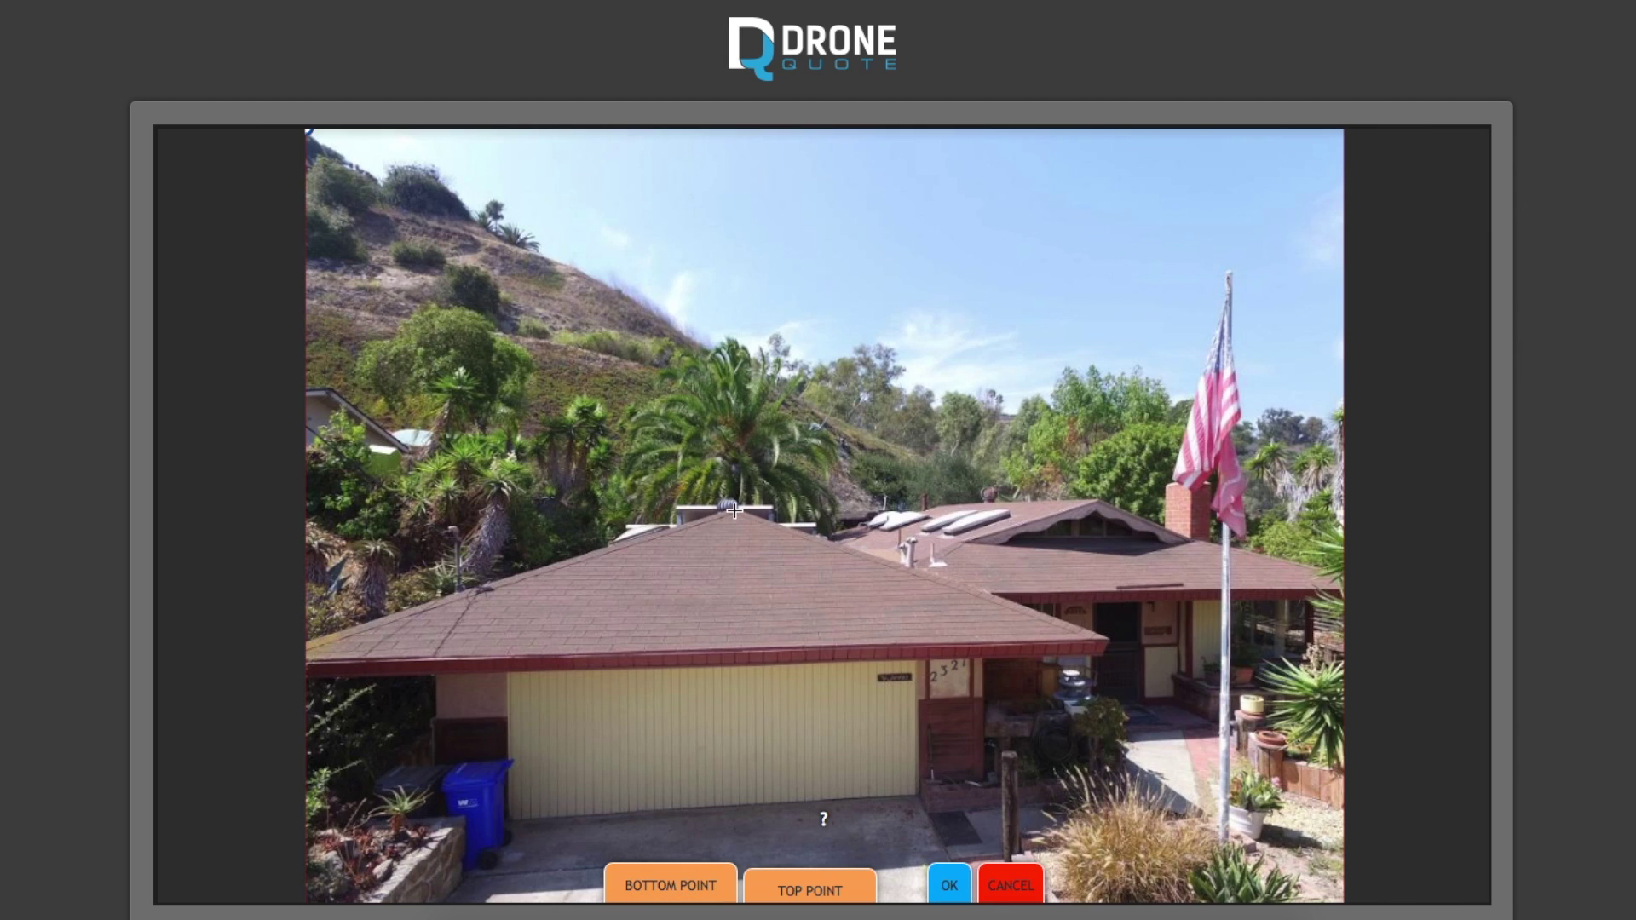
click(732, 509)
click(732, 509)
click(673, 884)
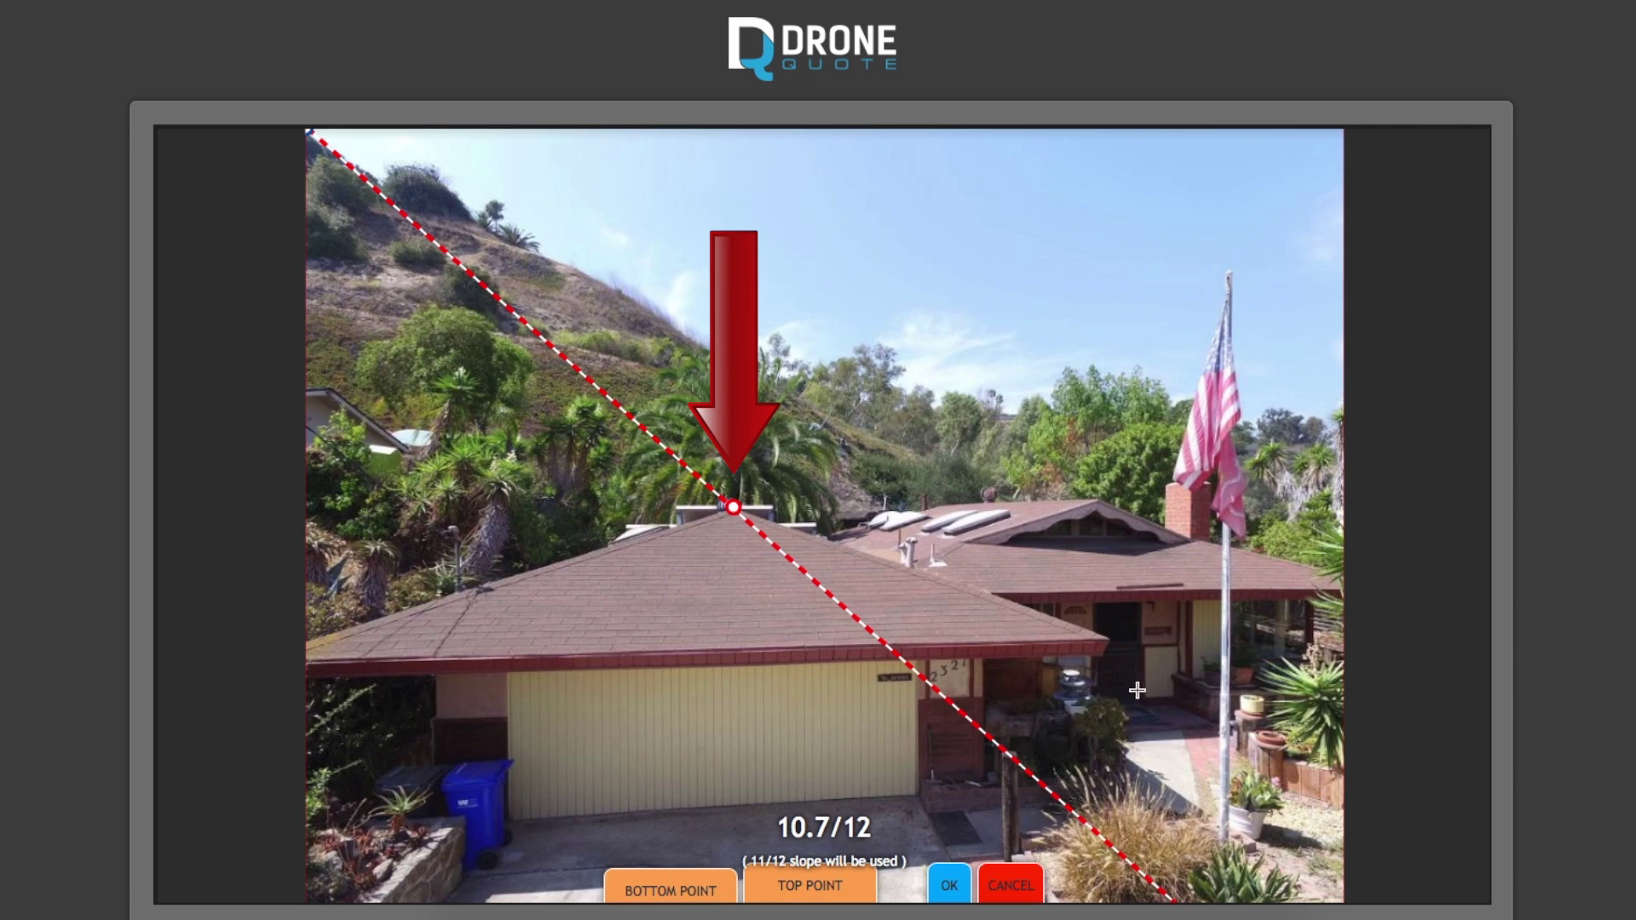
click(1106, 637)
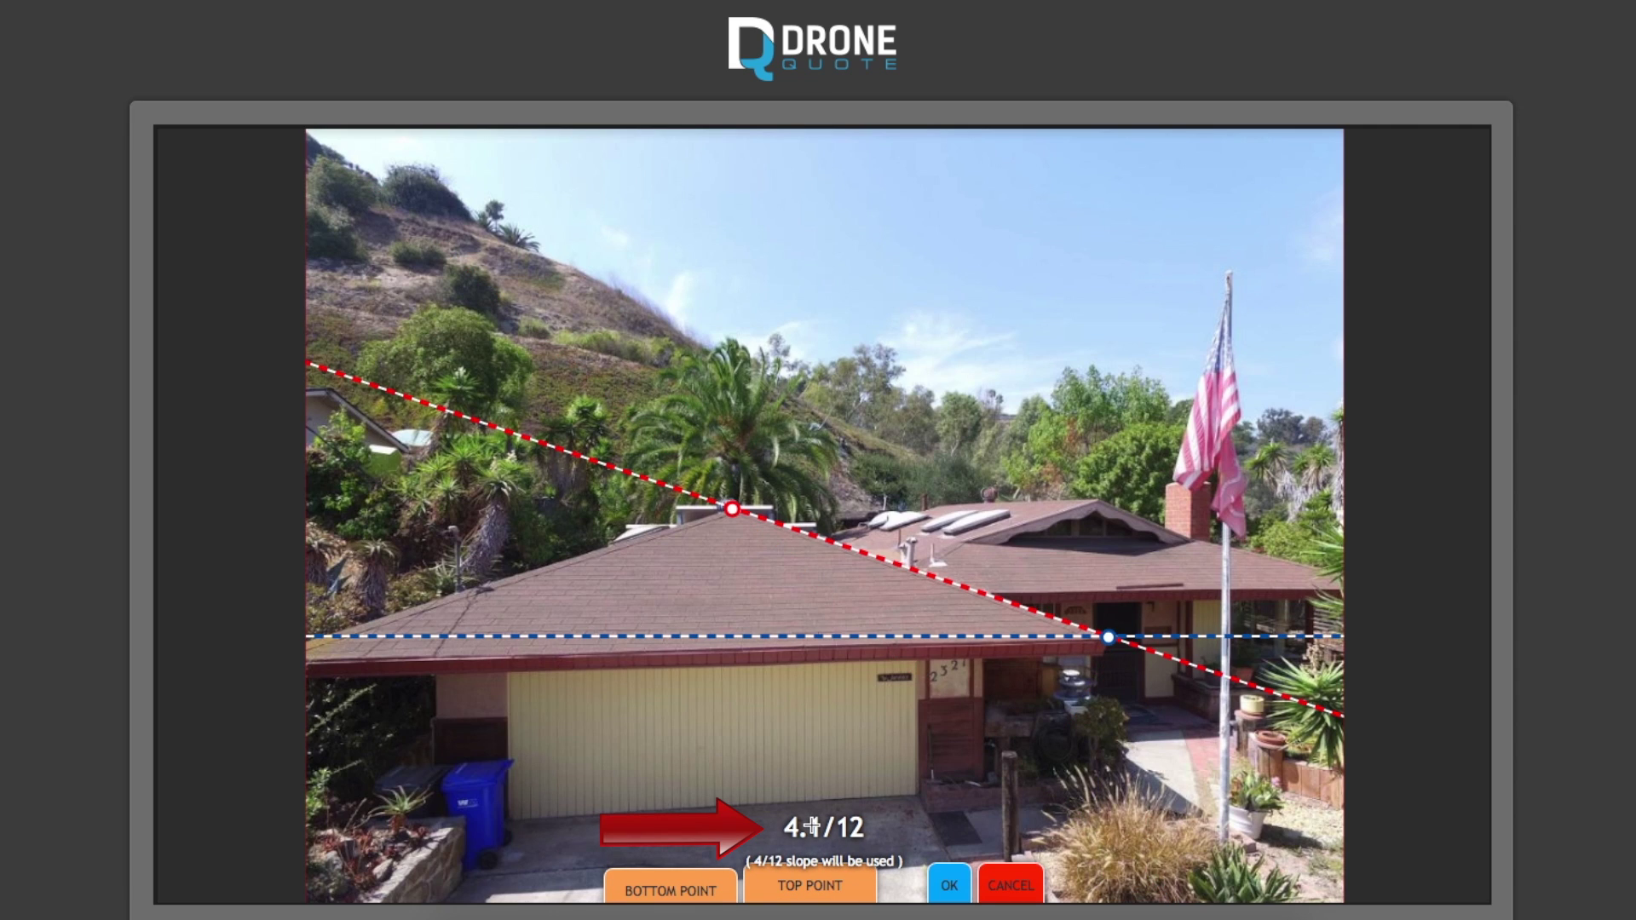
click(949, 885)
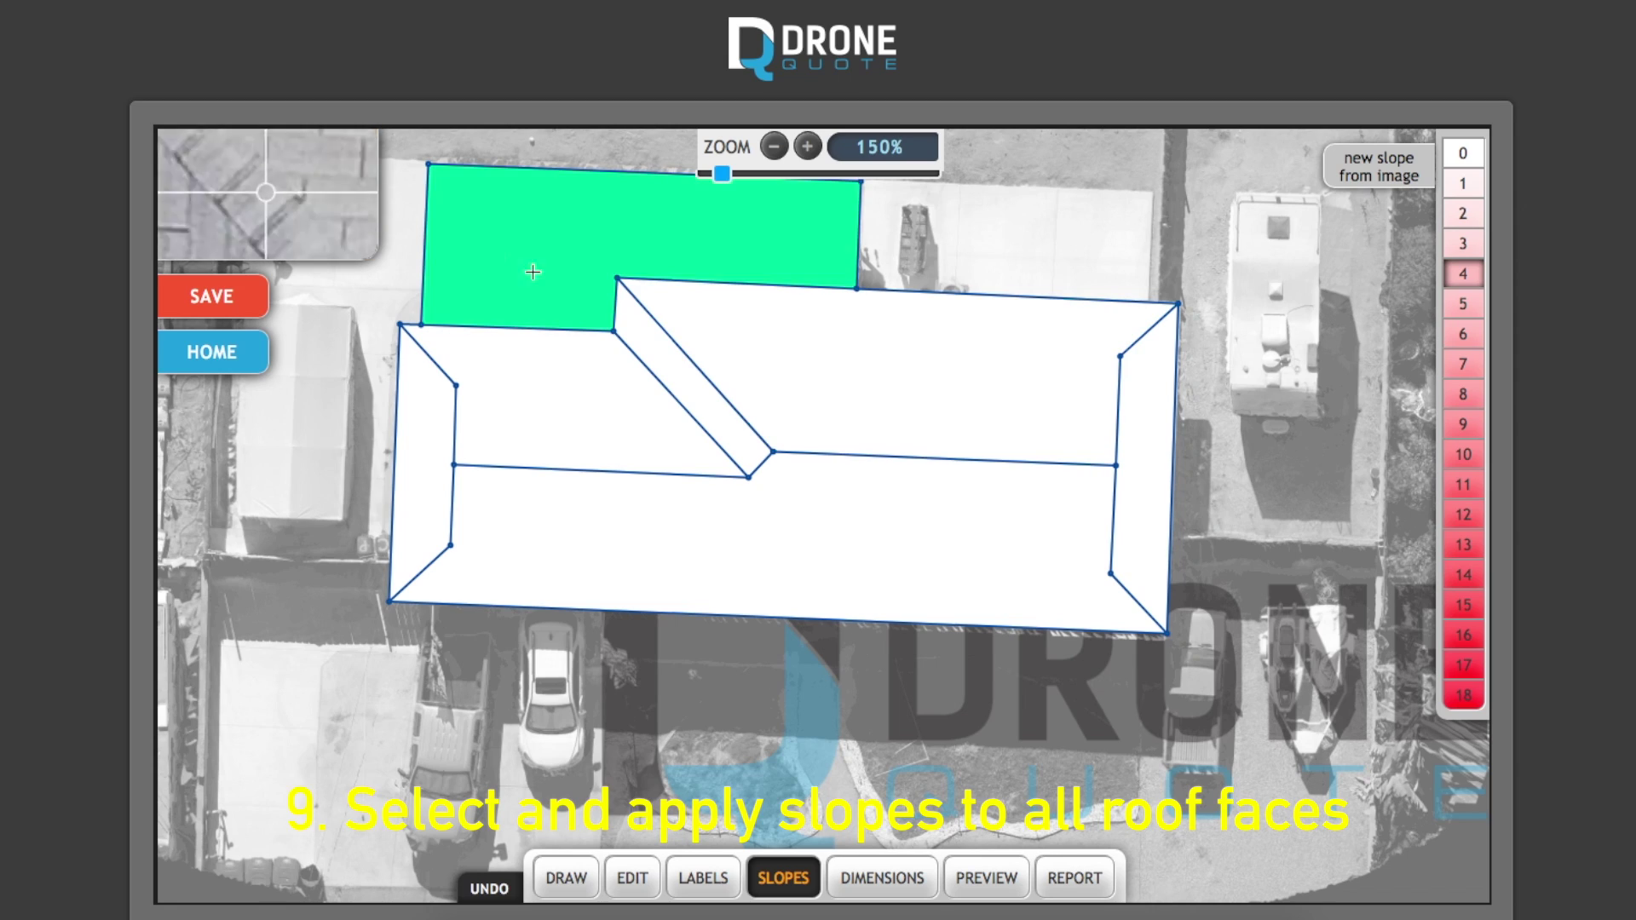
Apply the 4/12 slope to all six faces of the main roof, leaving out the patio cover.
click(426, 461)
click(546, 409)
click(631, 529)
click(699, 396)
click(852, 387)
click(1140, 432)
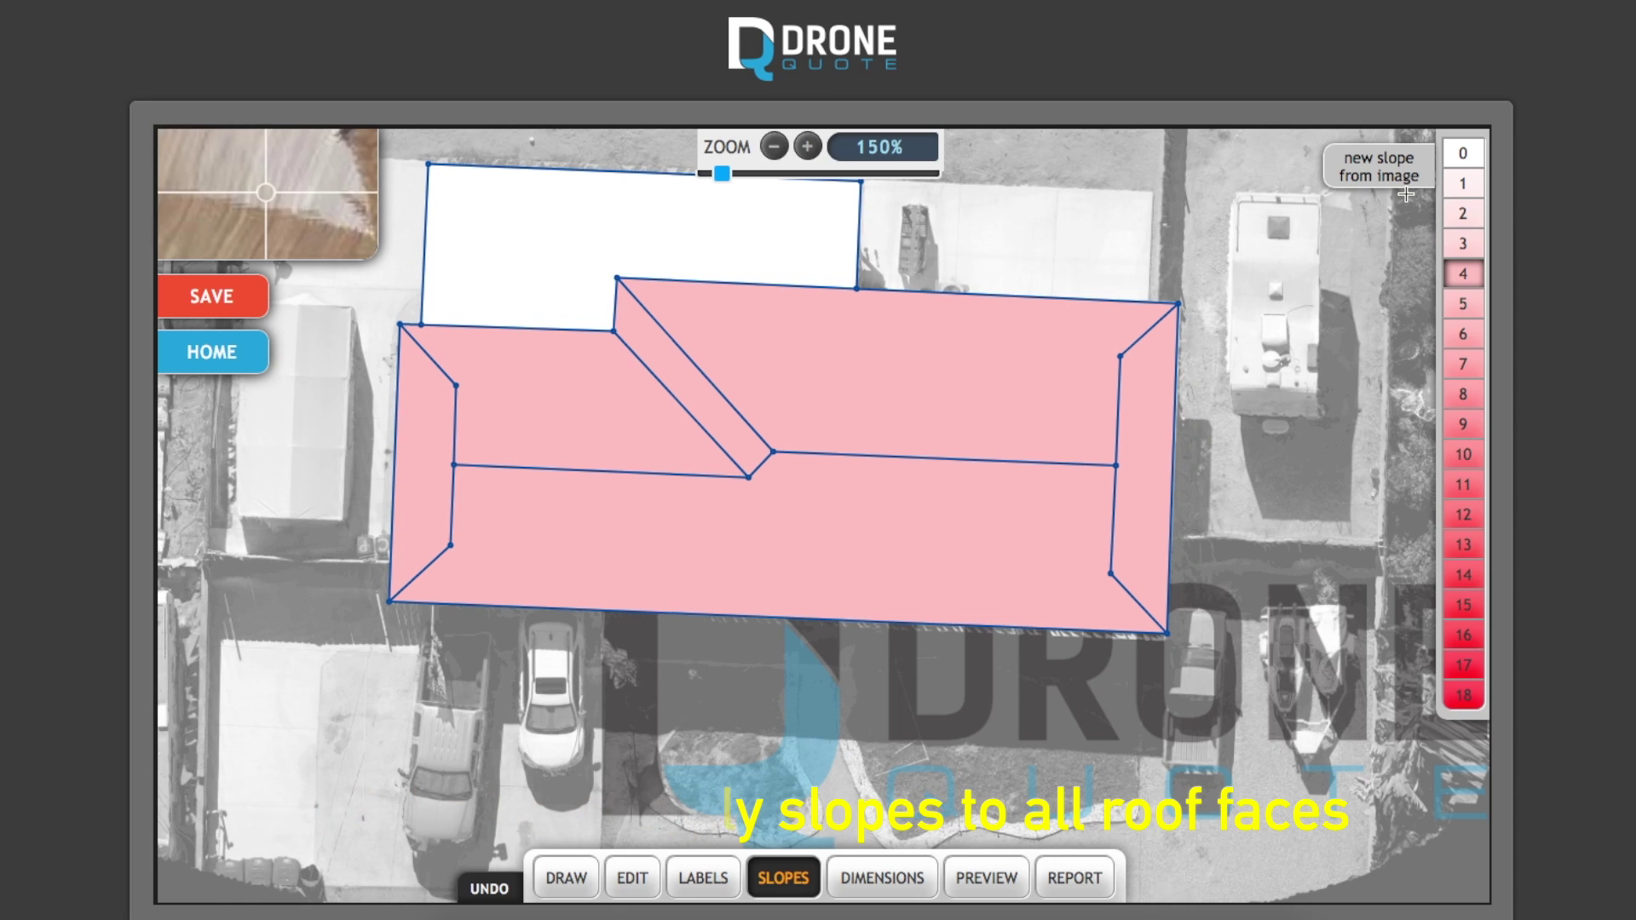
Apply a slope of 1 to the patio cover north of the main roof.
click(1455, 190)
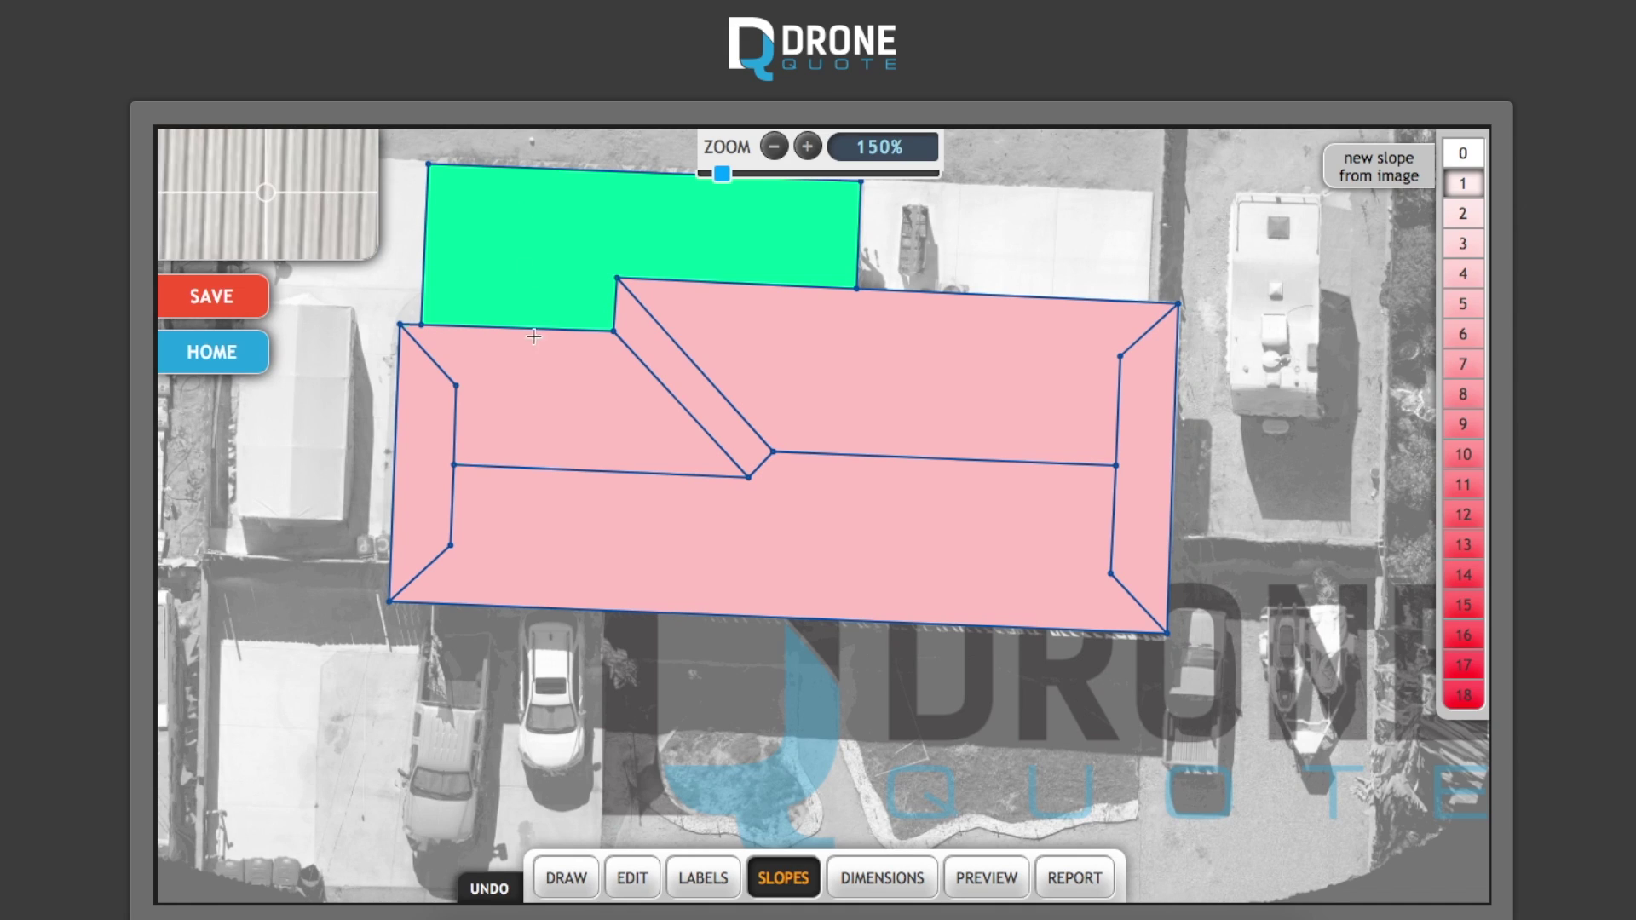
click(514, 213)
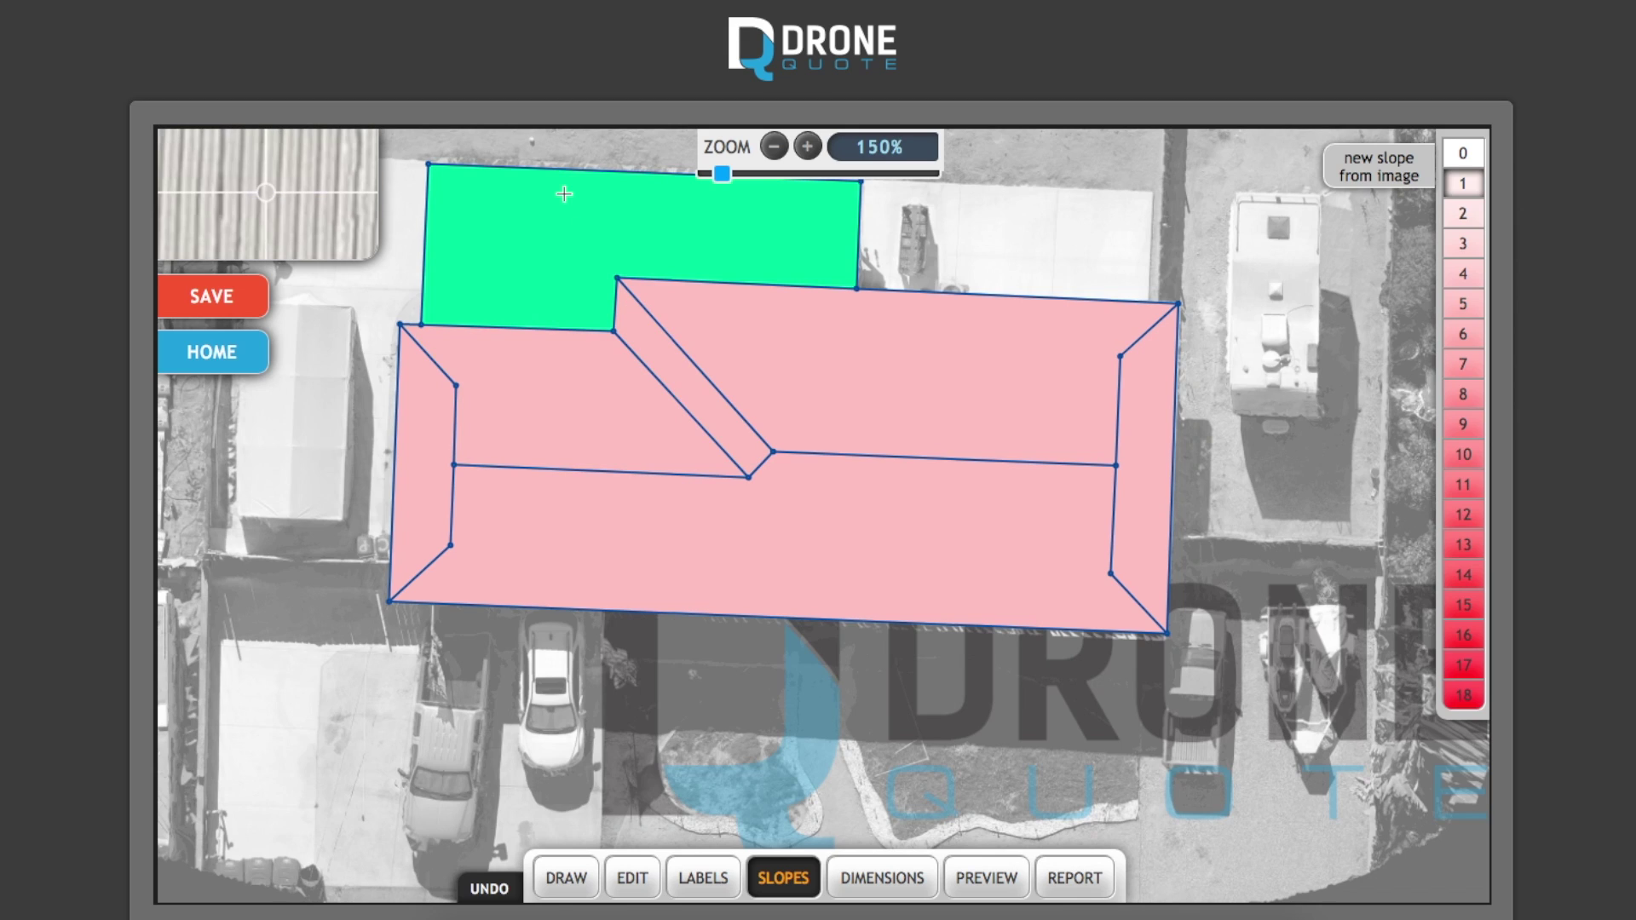
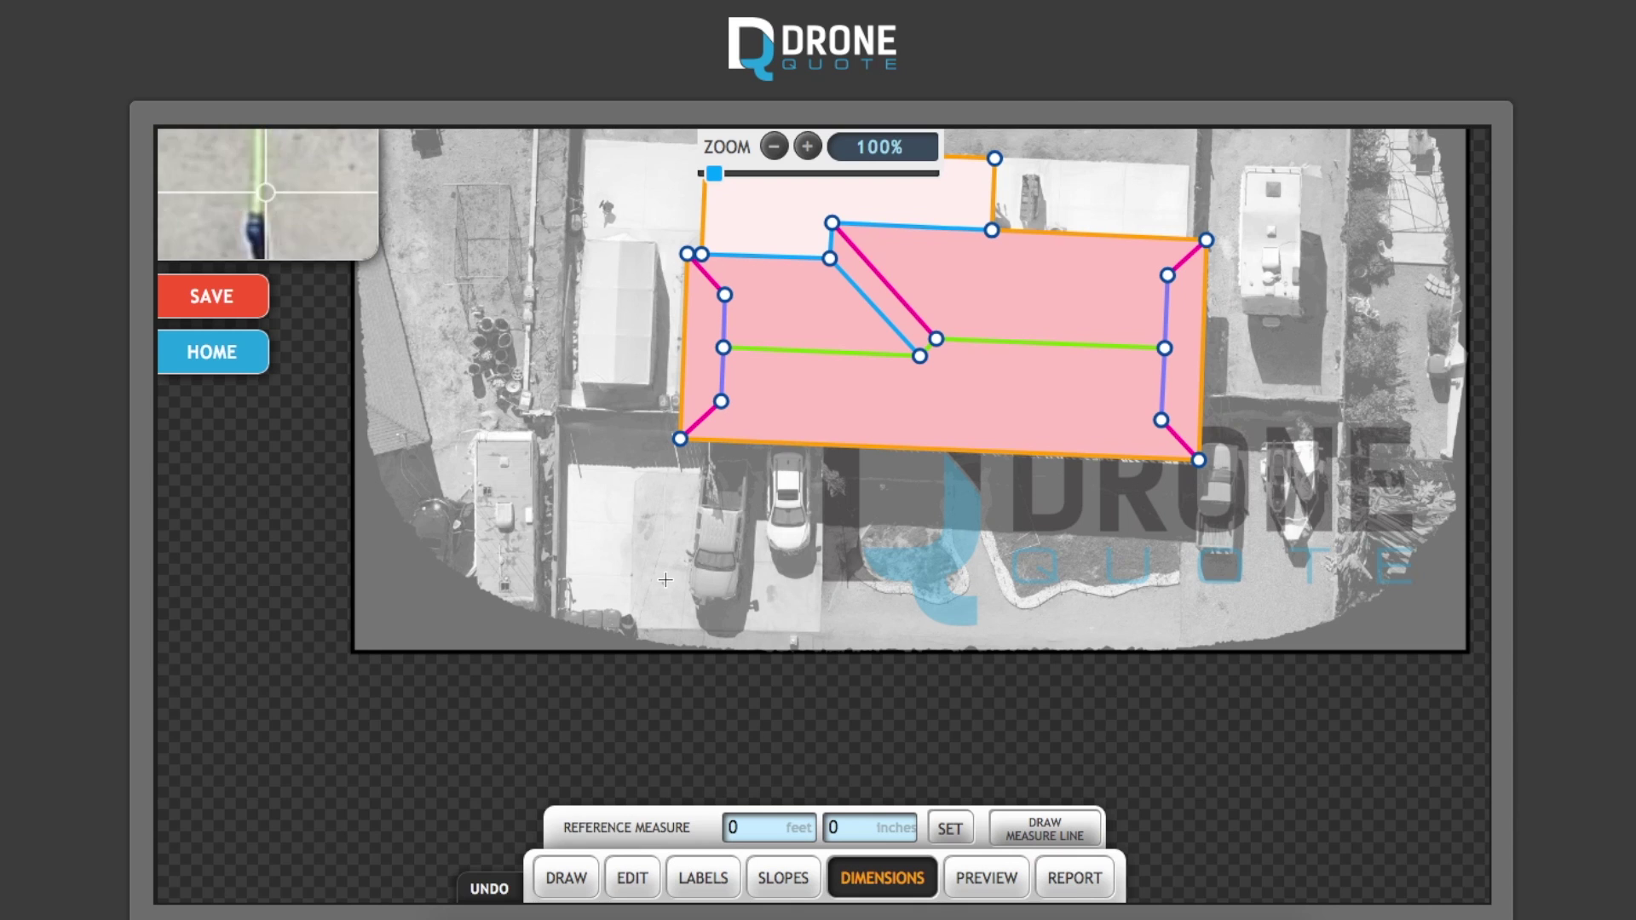
Locate the measuring tape on the driveway beside the truck and open the photo IMG_4166.jpeg from the Google Drive flight folder.
scroll(663, 583, up, 10)
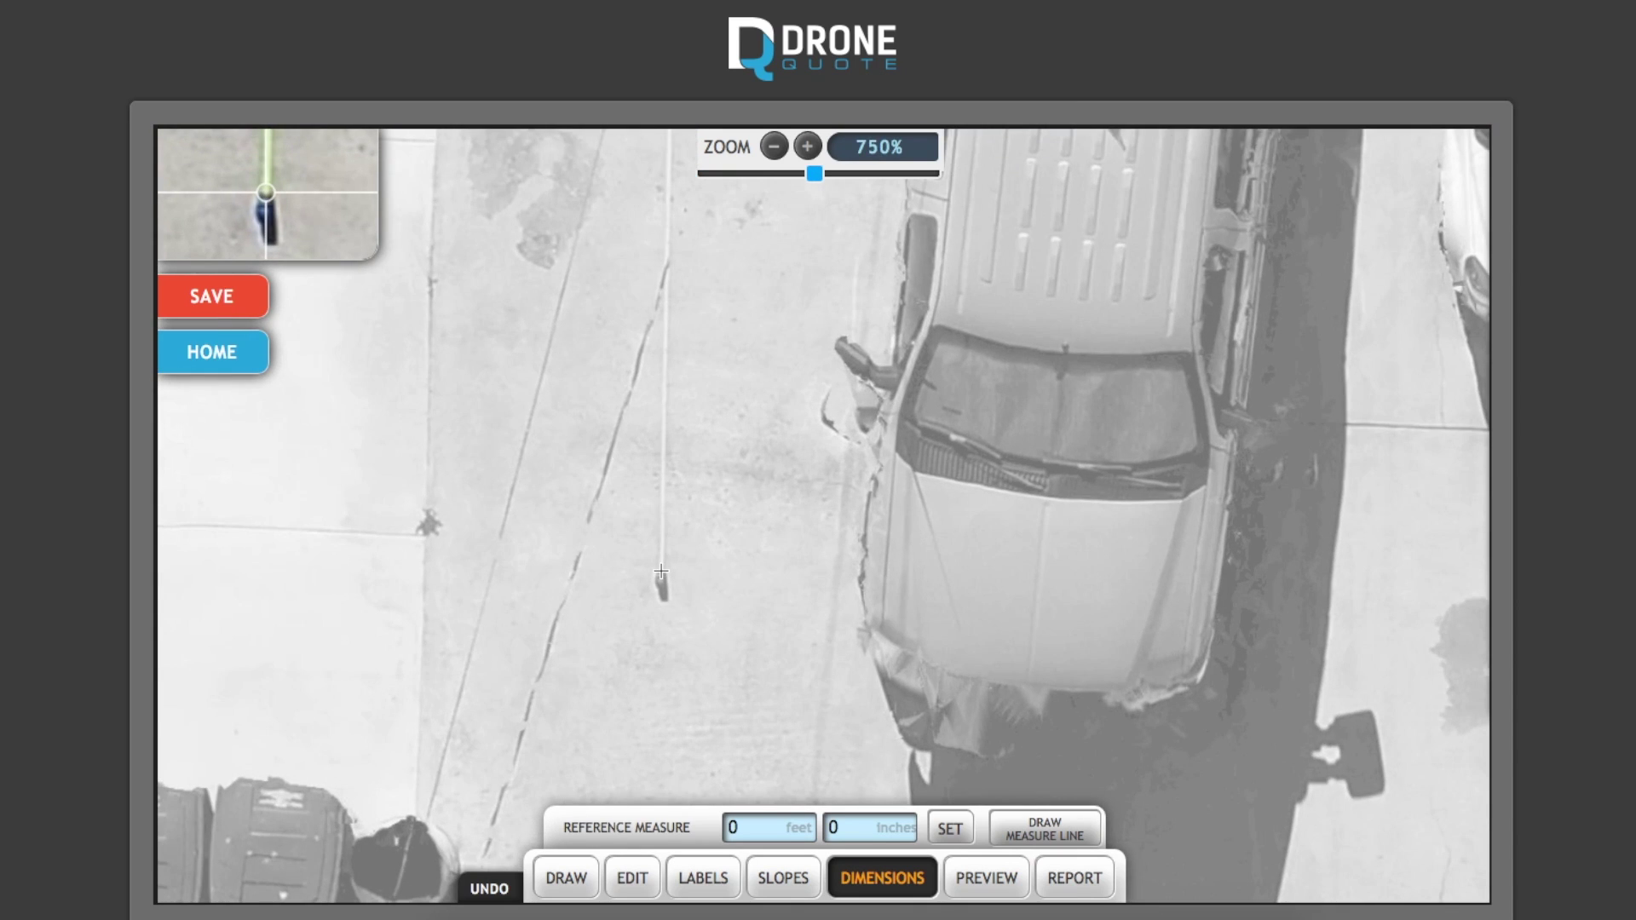
scroll(664, 572, down, 7)
scroll(661, 571, down, 2)
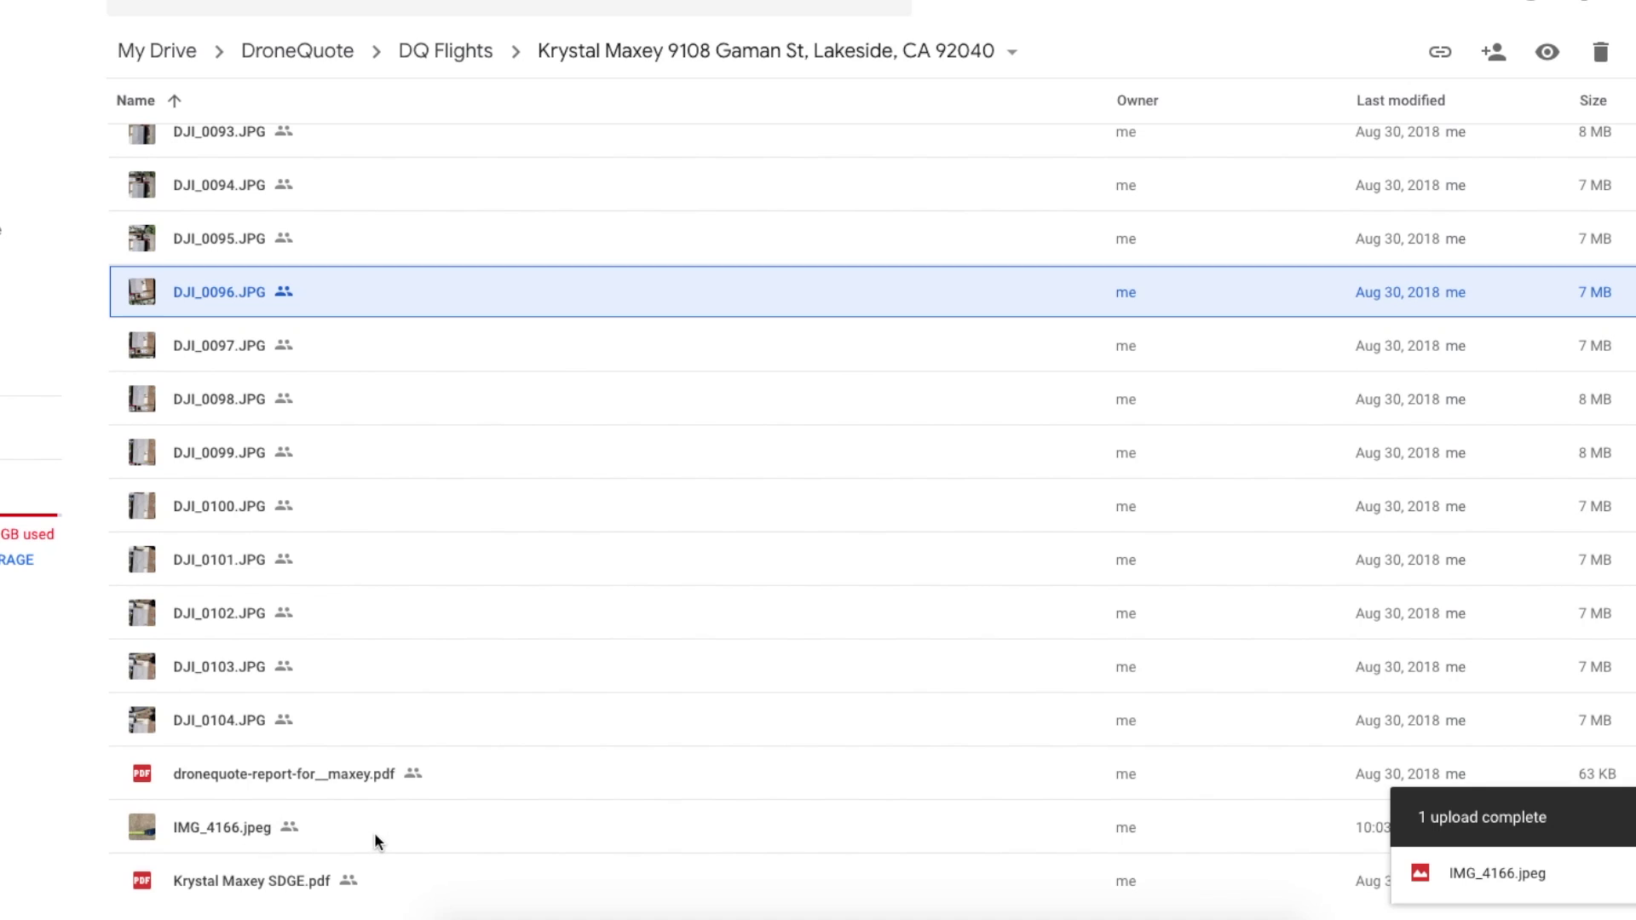
click(377, 829)
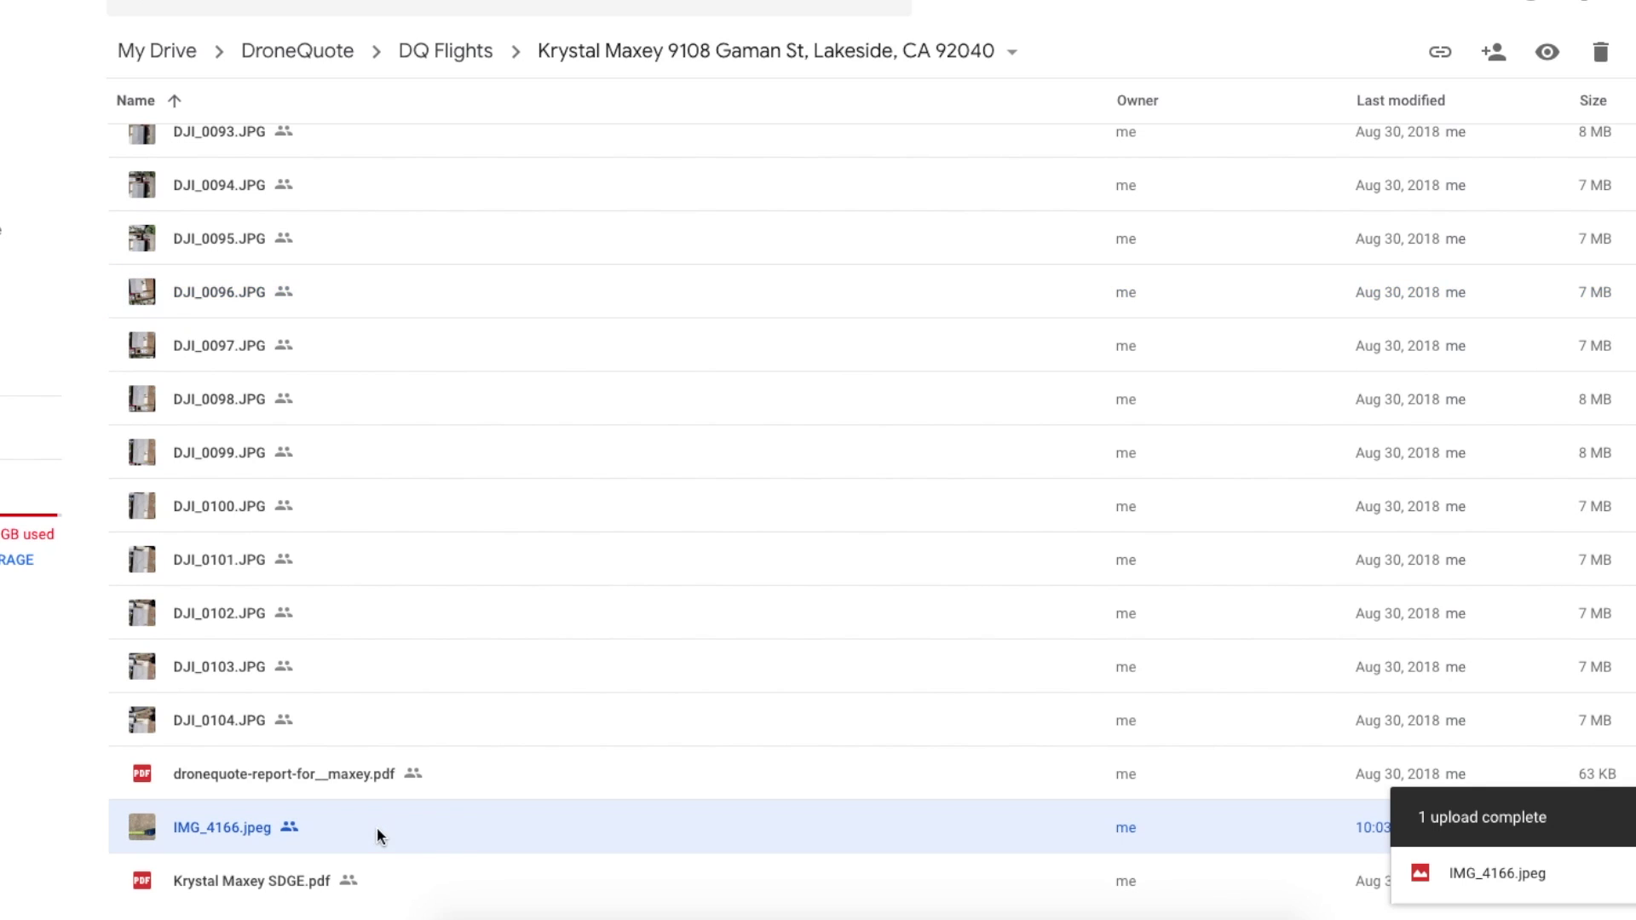
double_click(368, 824)
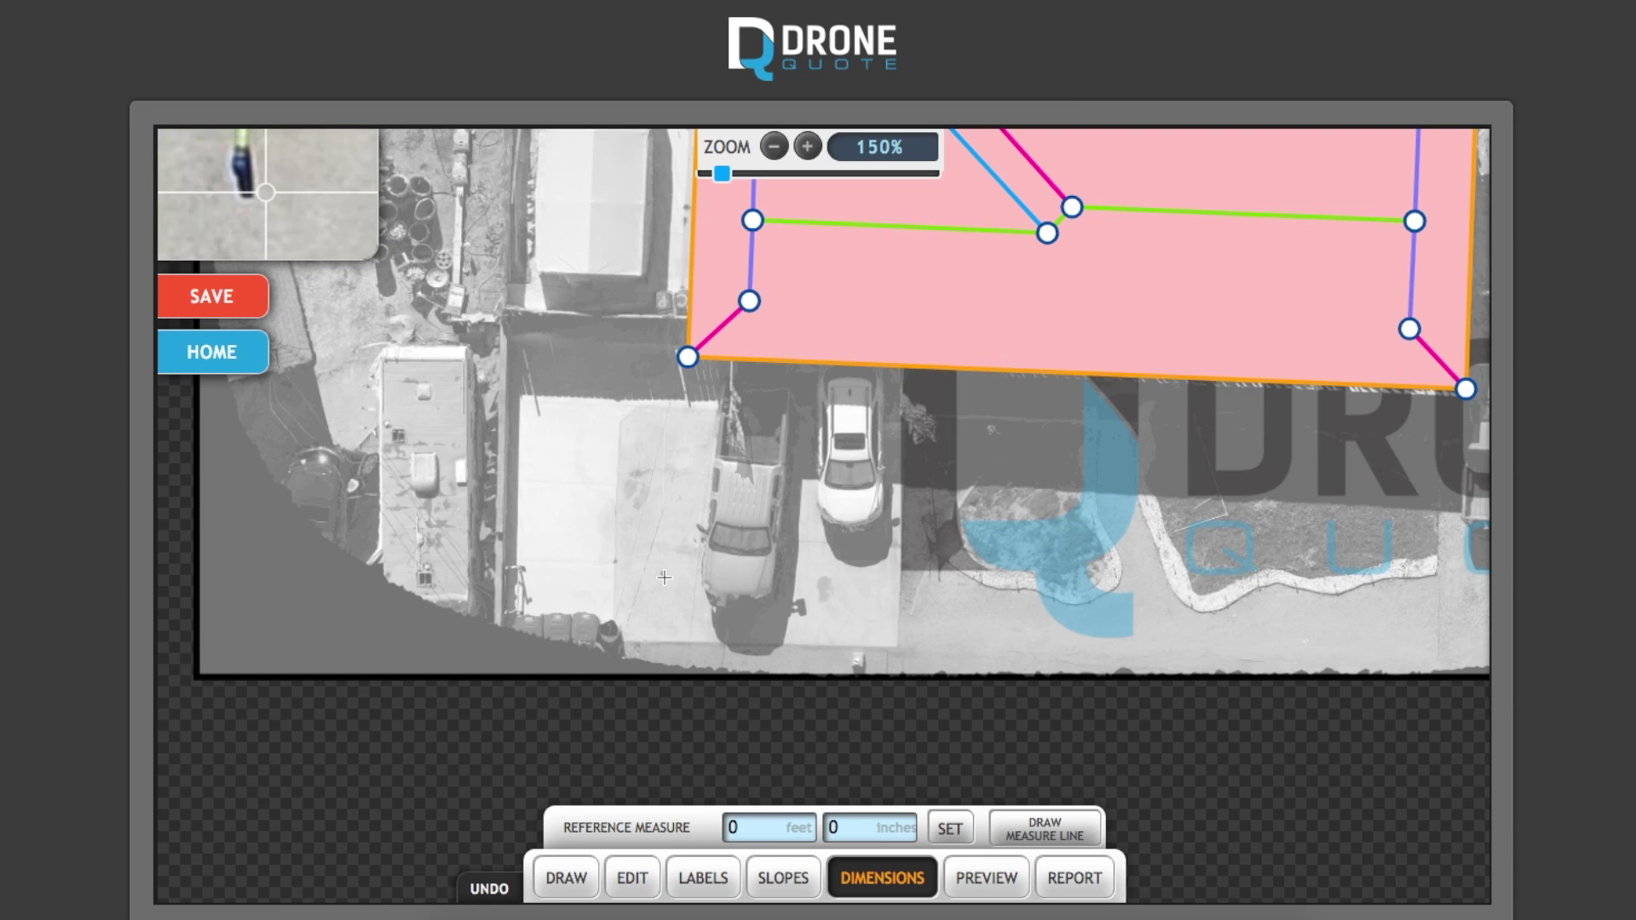
Draw a measure line along the full length of the measuring tape on the driveway and set its reference measure to 15 feet 0 inches.
scroll(655, 570, up, 10)
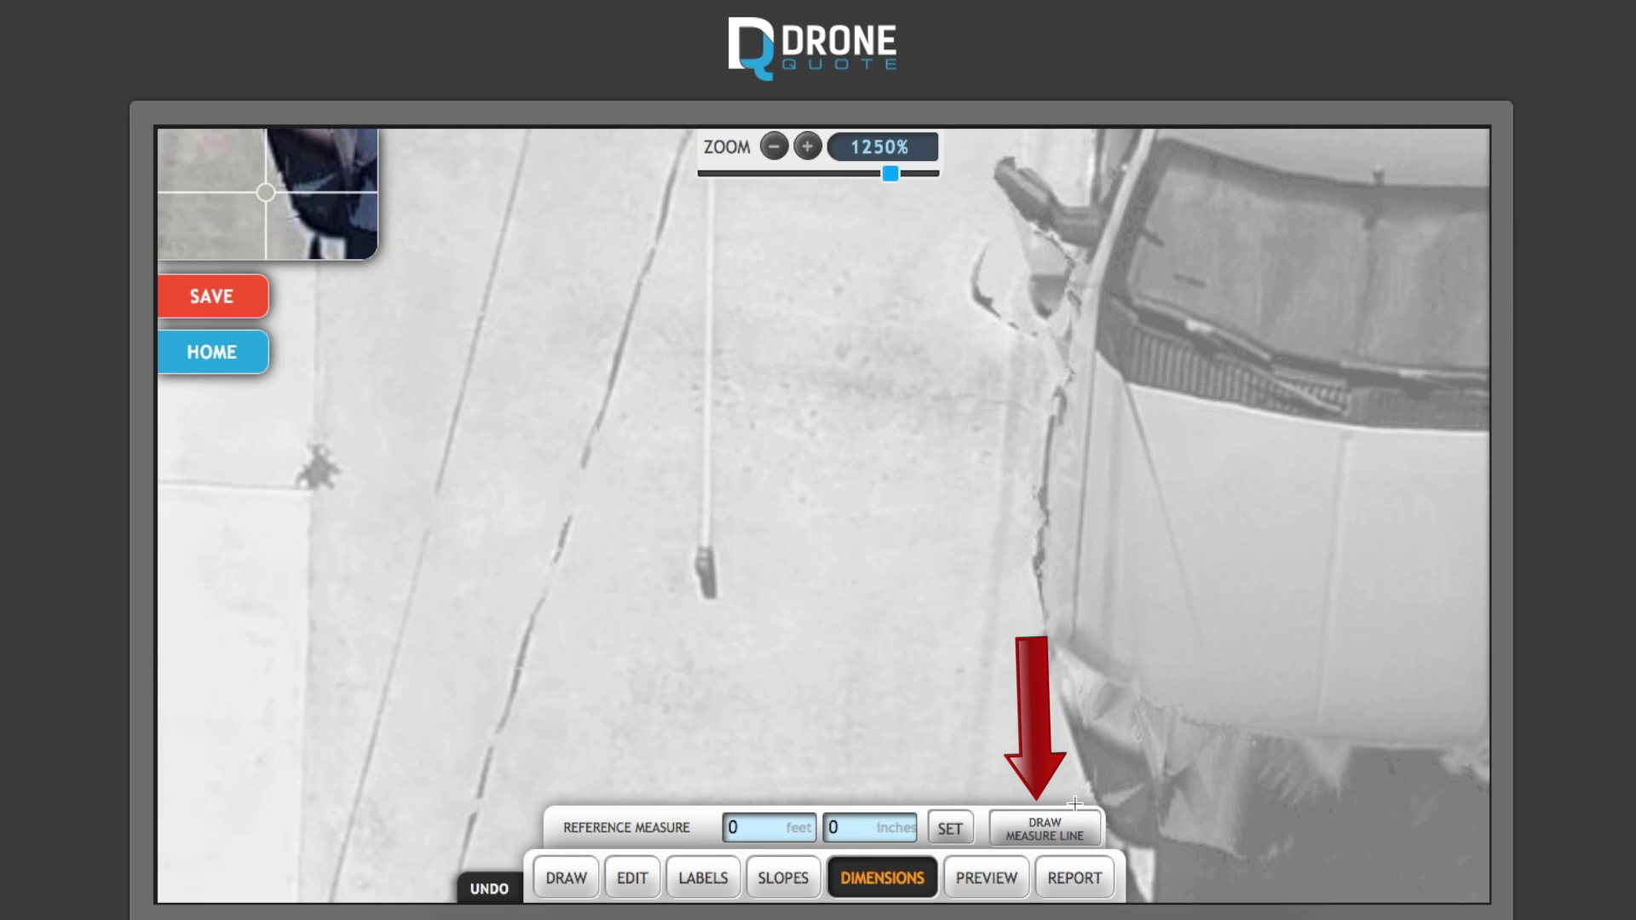
click(1049, 840)
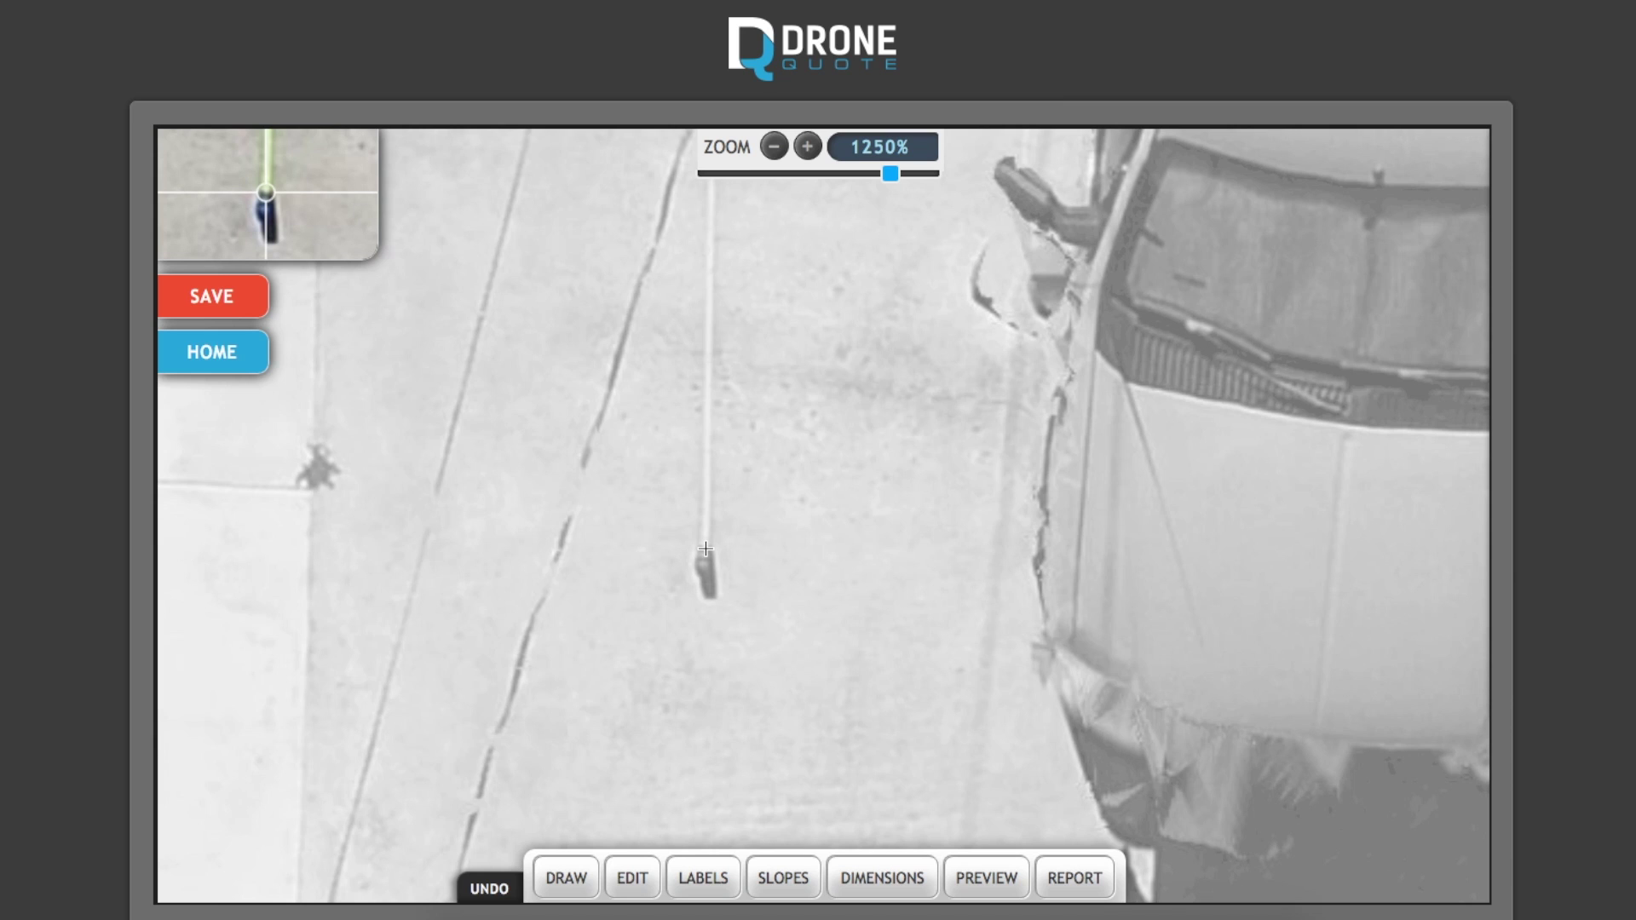
click(705, 549)
scroll(720, 350, up, 1)
drag(682, 384, 699, 767)
drag(778, 359, 778, 705)
scroll(761, 539, down, 1)
click(761, 527)
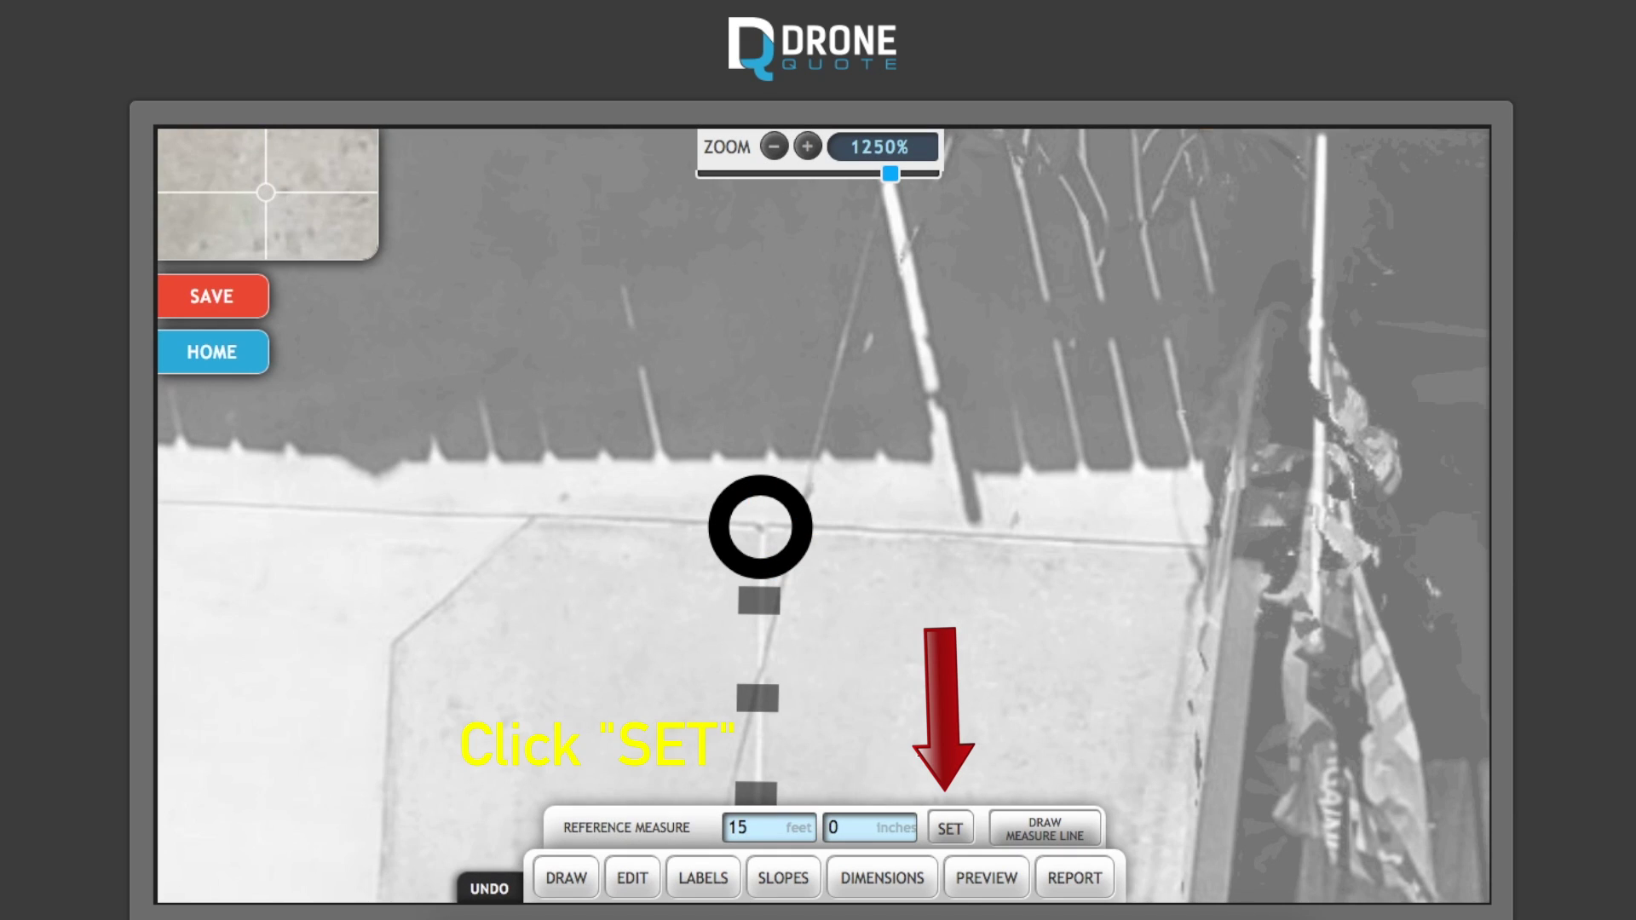
scroll(925, 756, down, 13)
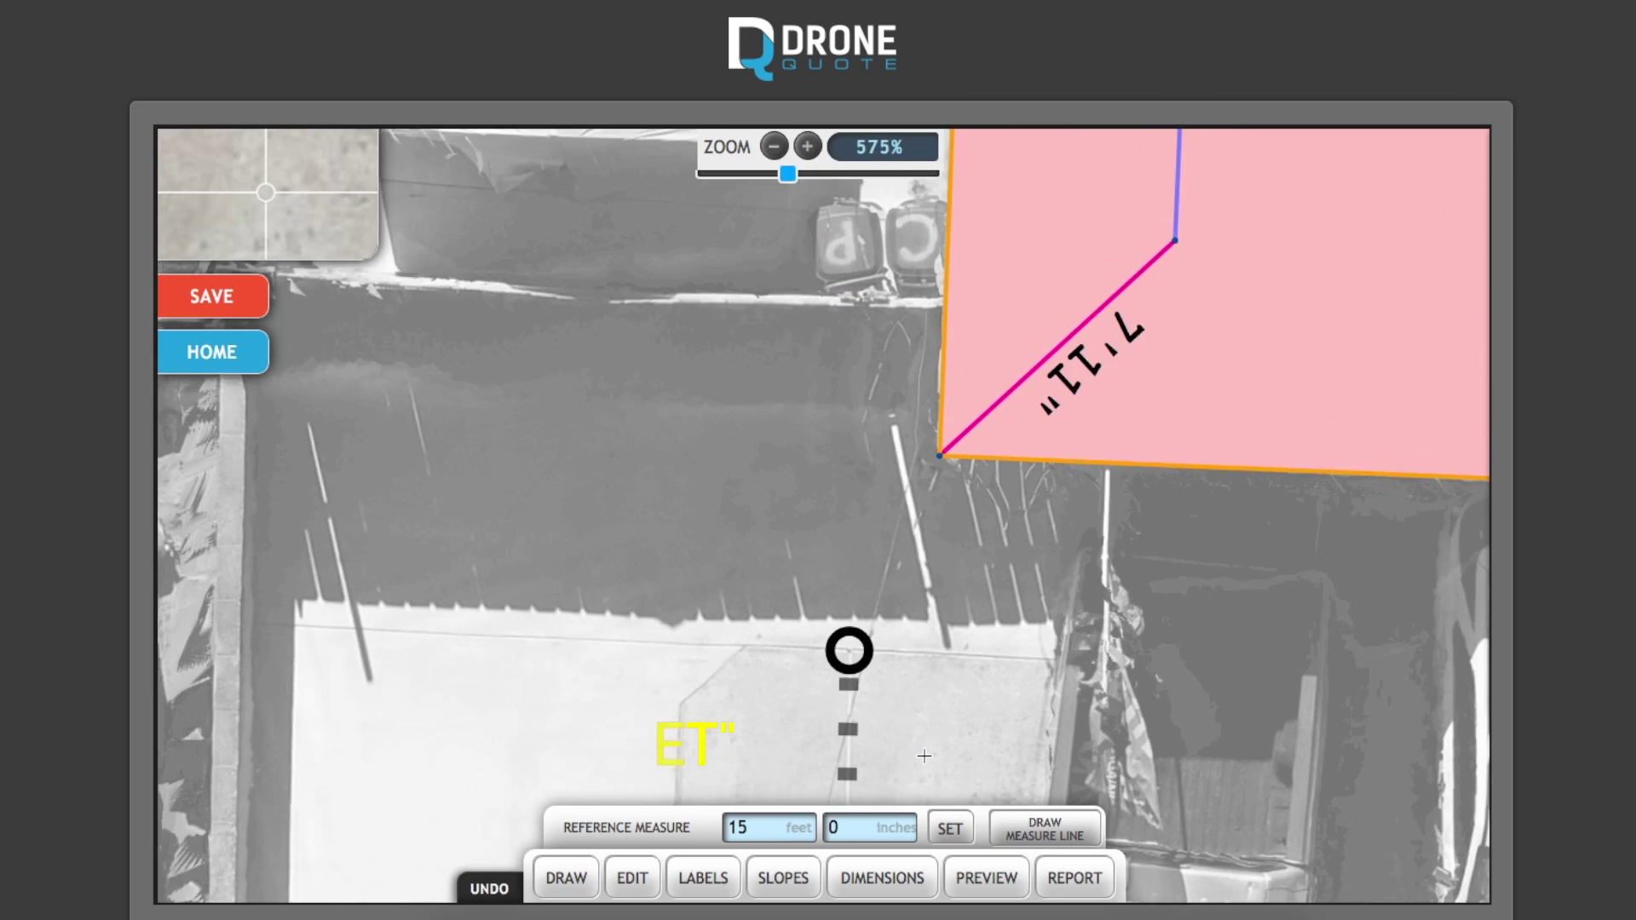
scroll(925, 756, down, 7)
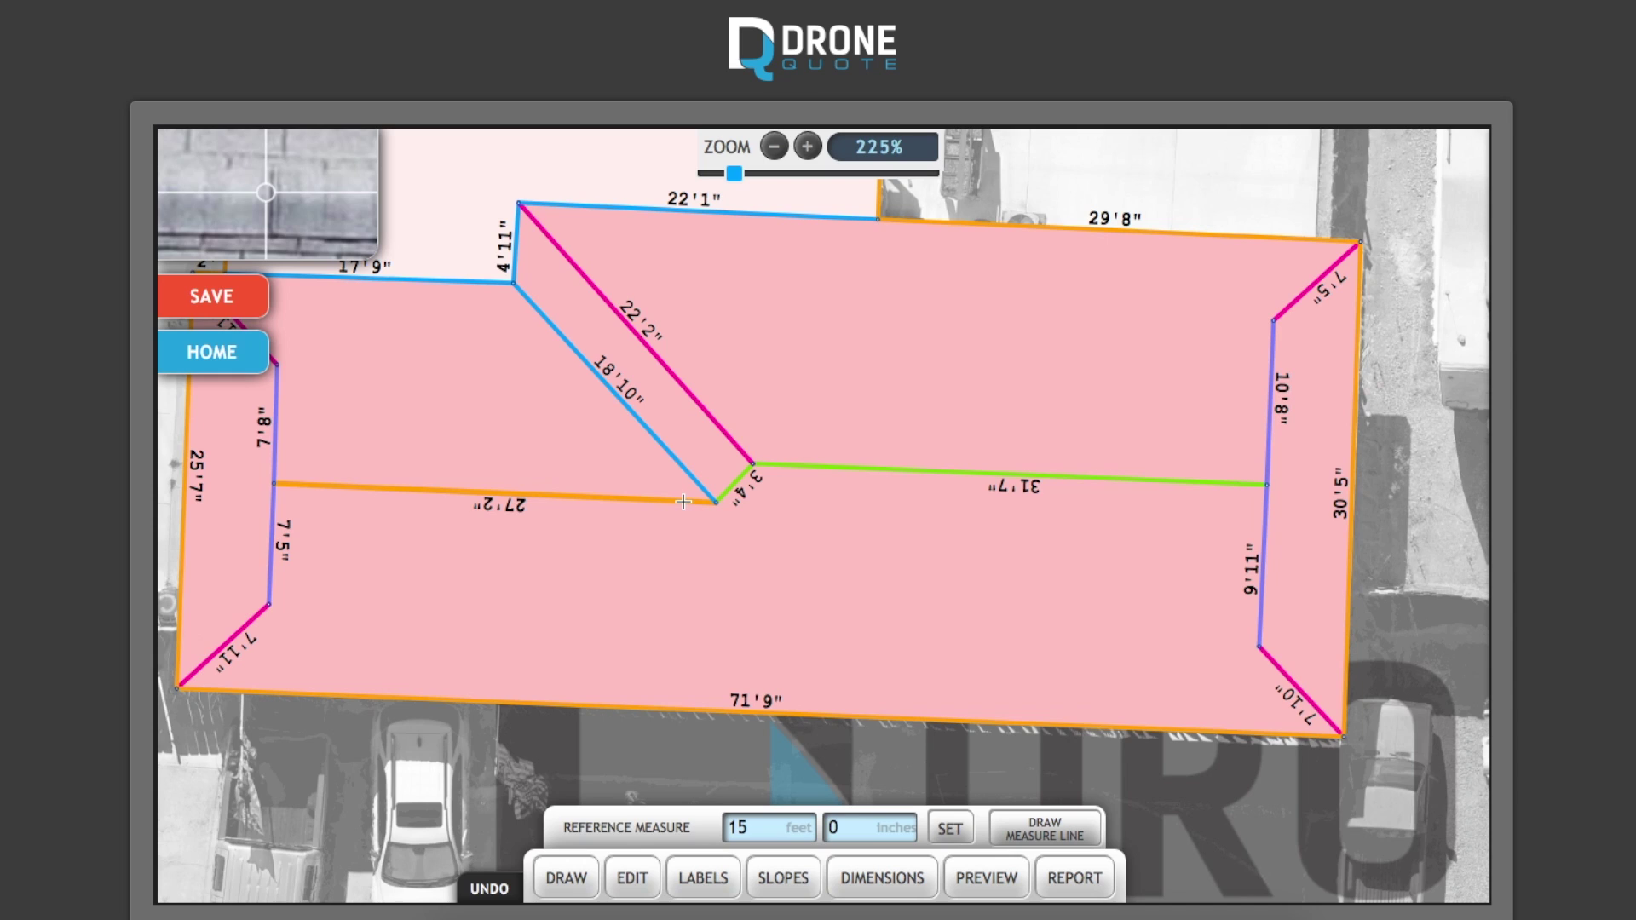
scroll(683, 502, down, 1)
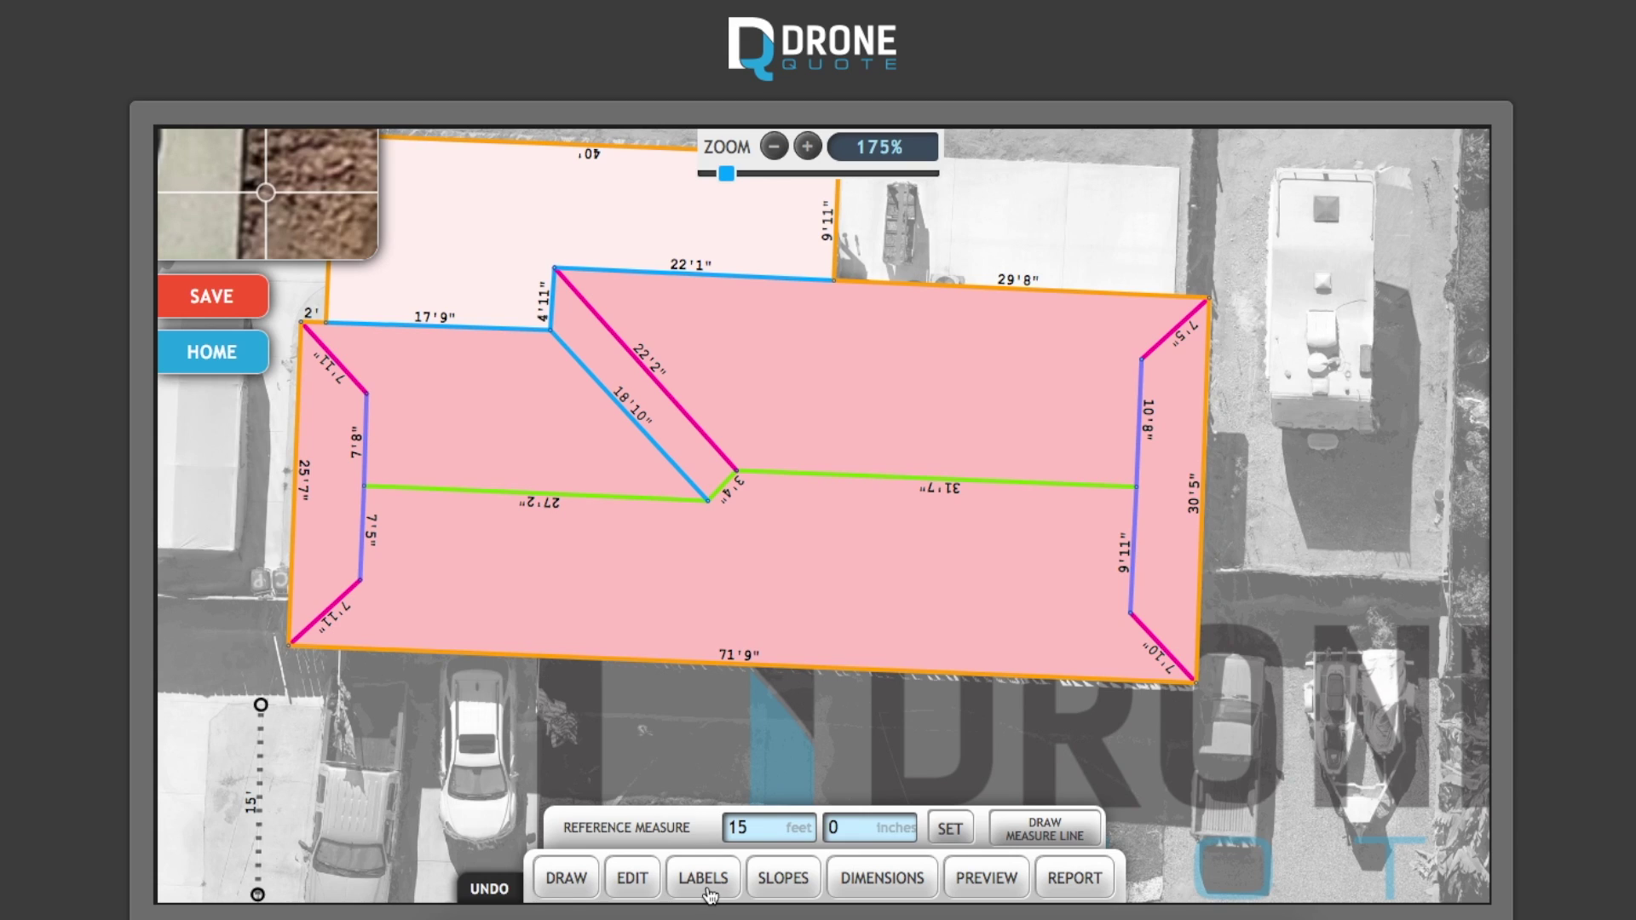
Preview the roof drawing with its dimensions, areas and slopes, and generate the measurement report.
click(972, 878)
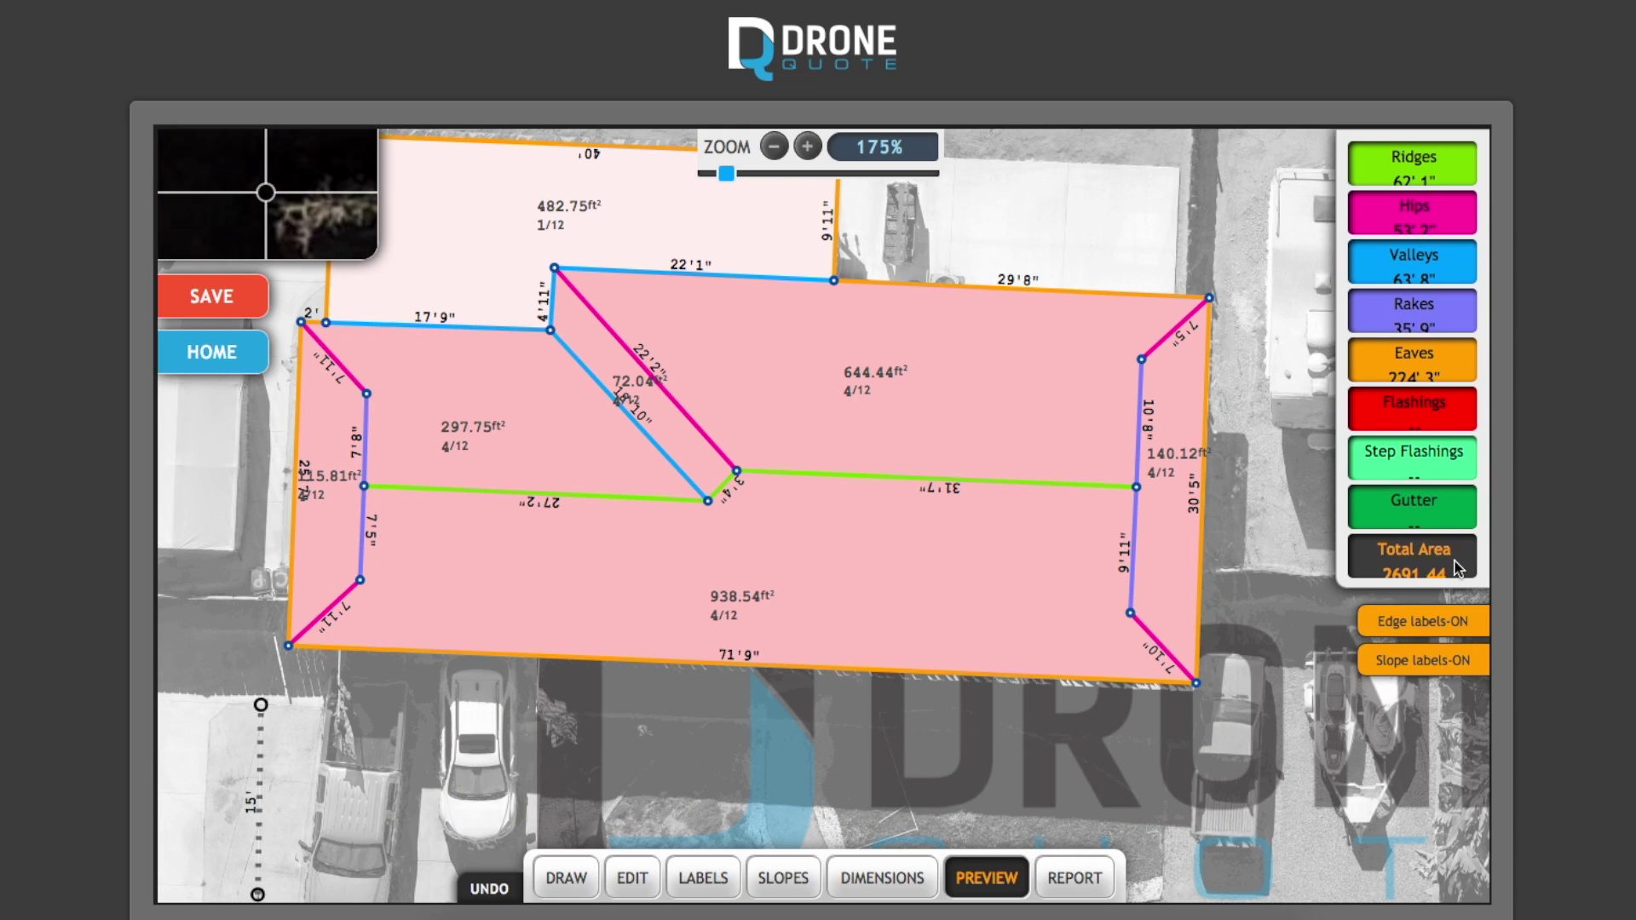
click(1057, 878)
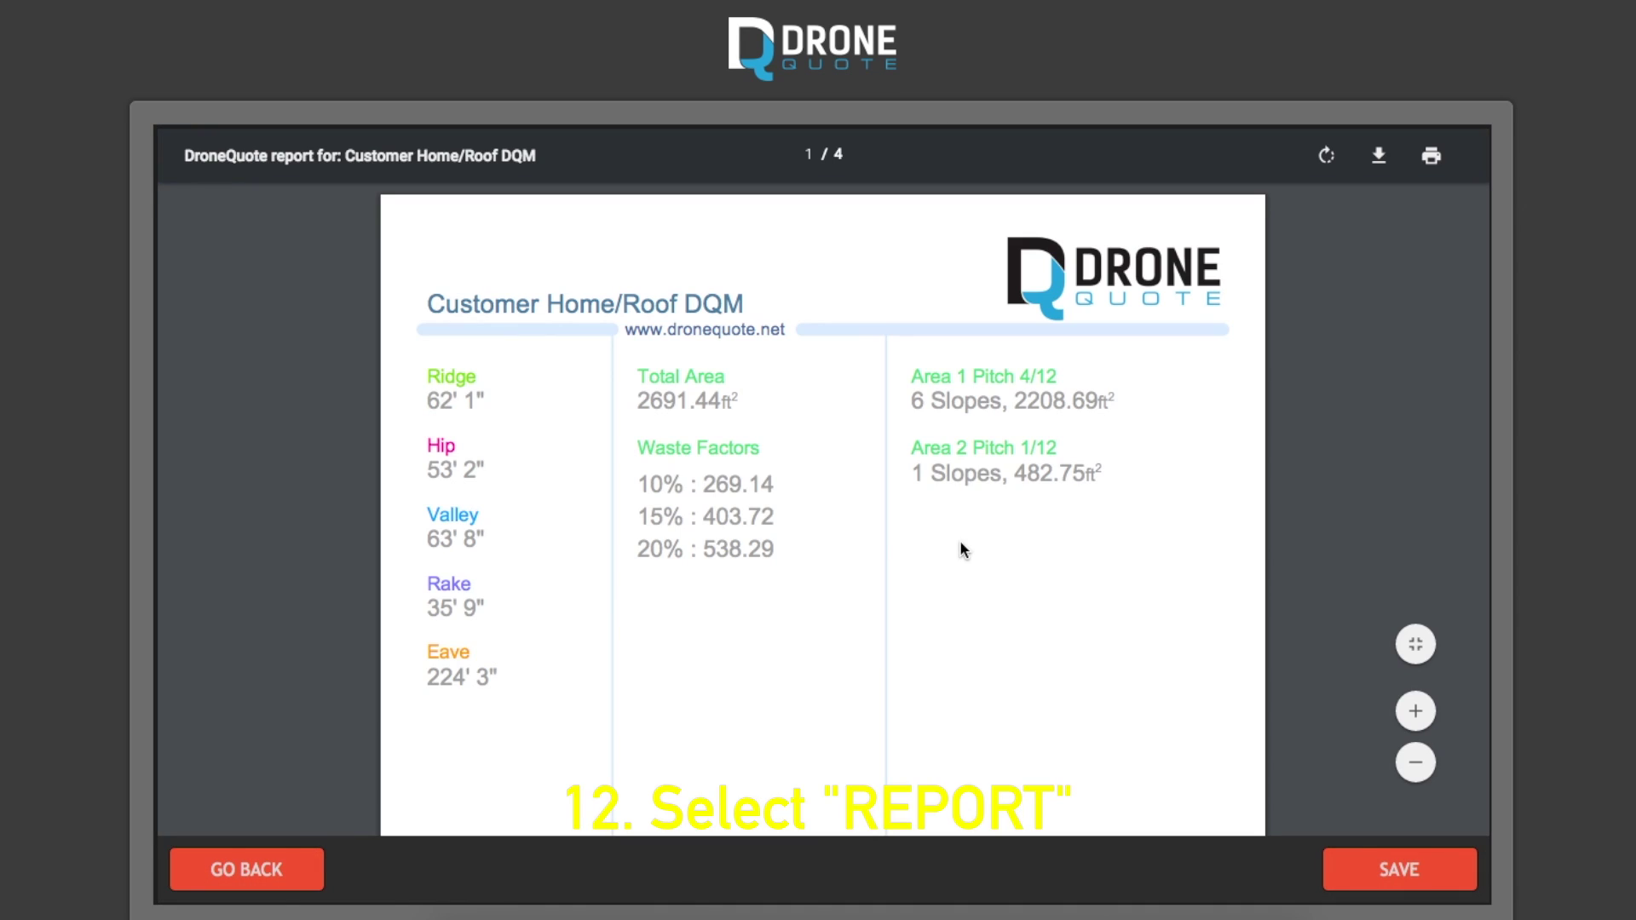
Look through the roof measurement report from its summary to the pitch scale page, and go back to the drawing.
scroll(825, 677, down, 20)
scroll(825, 677, up, 20)
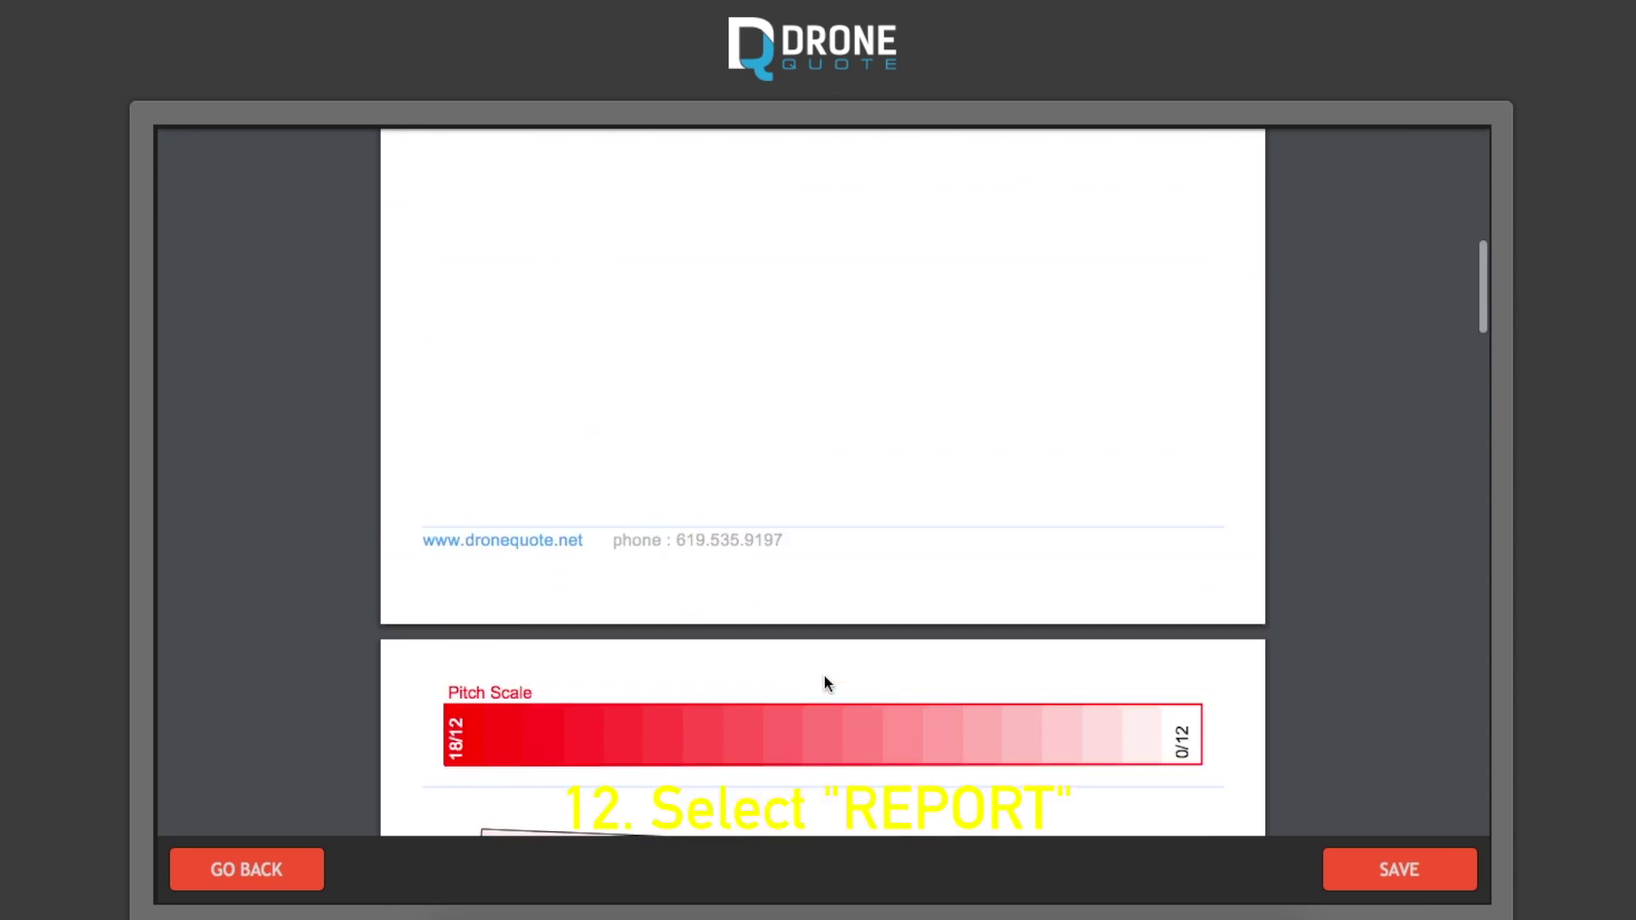
scroll(825, 681, up, 3)
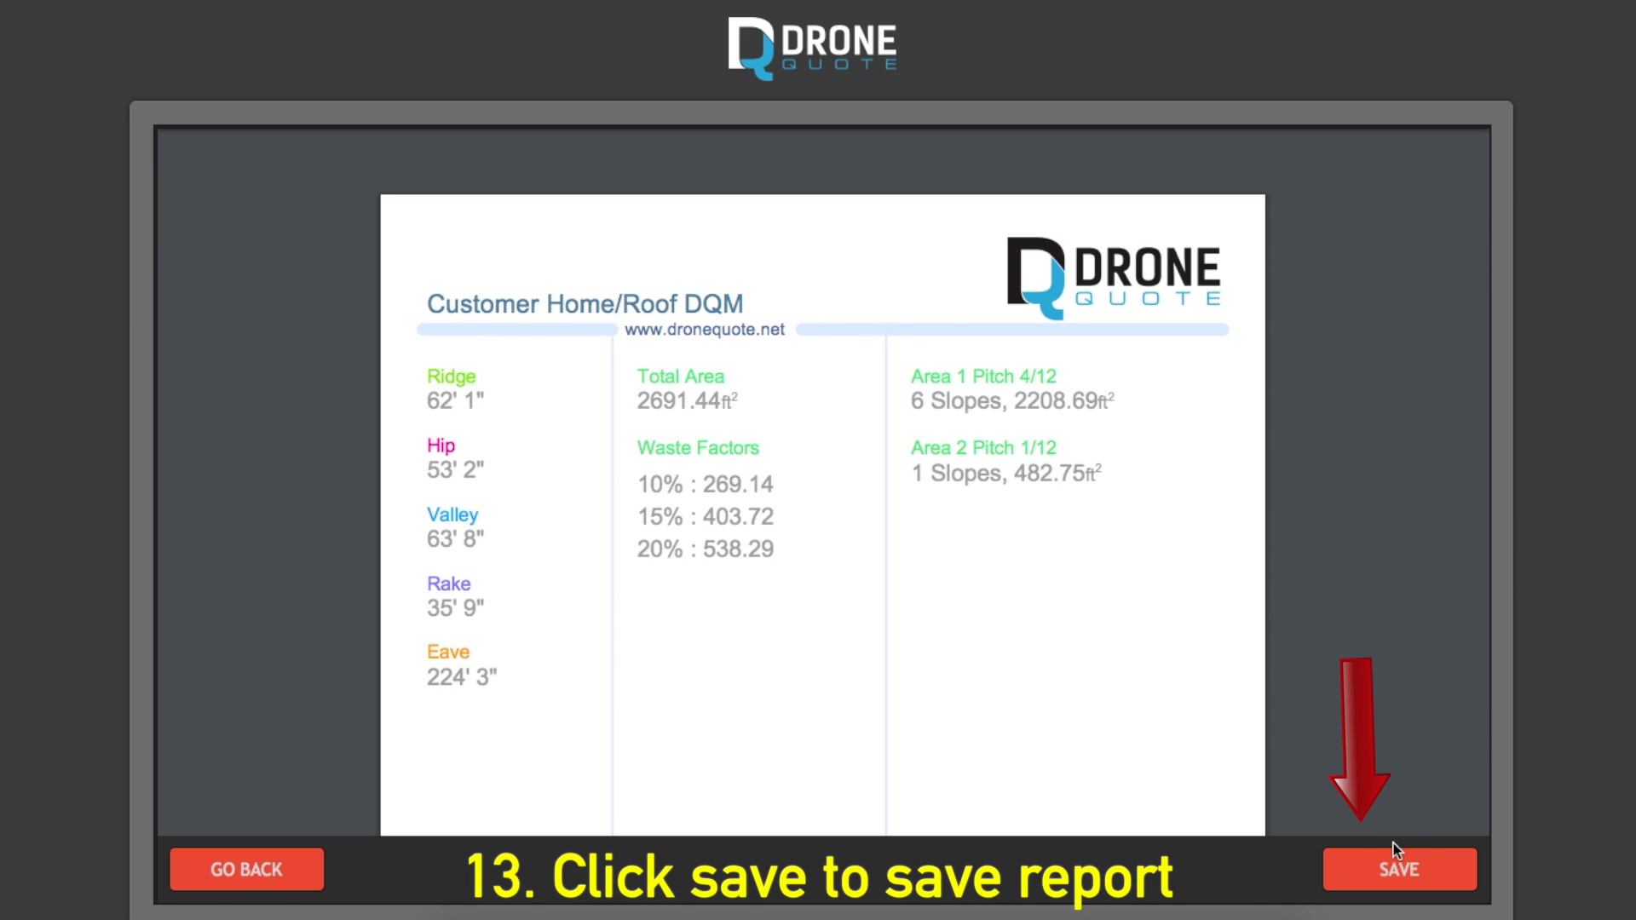
click(254, 870)
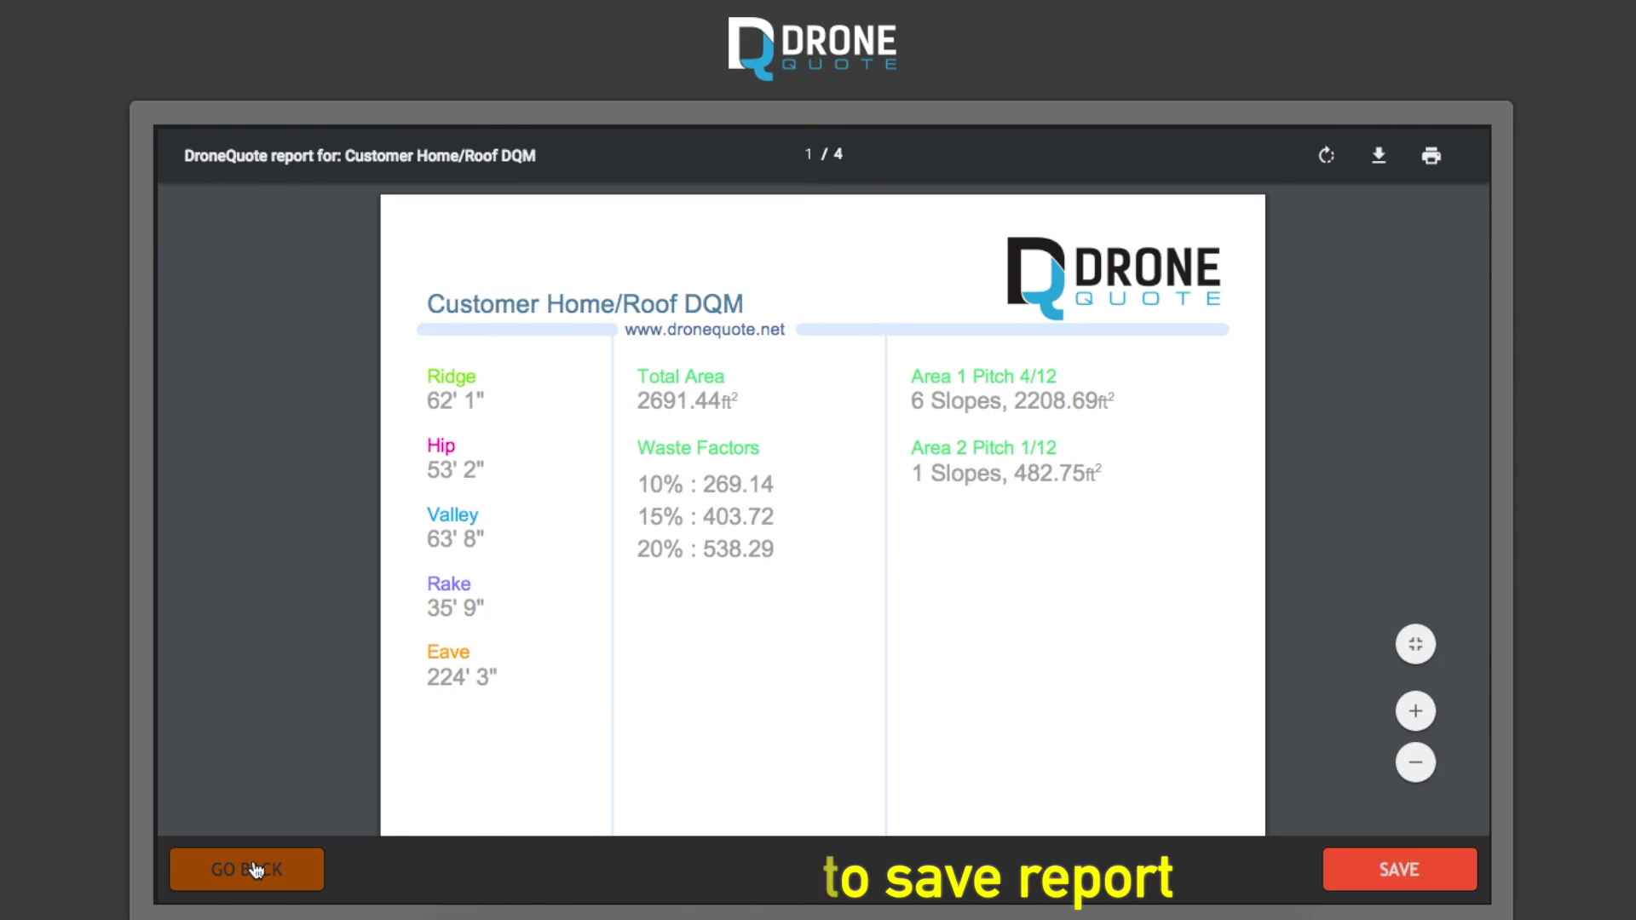